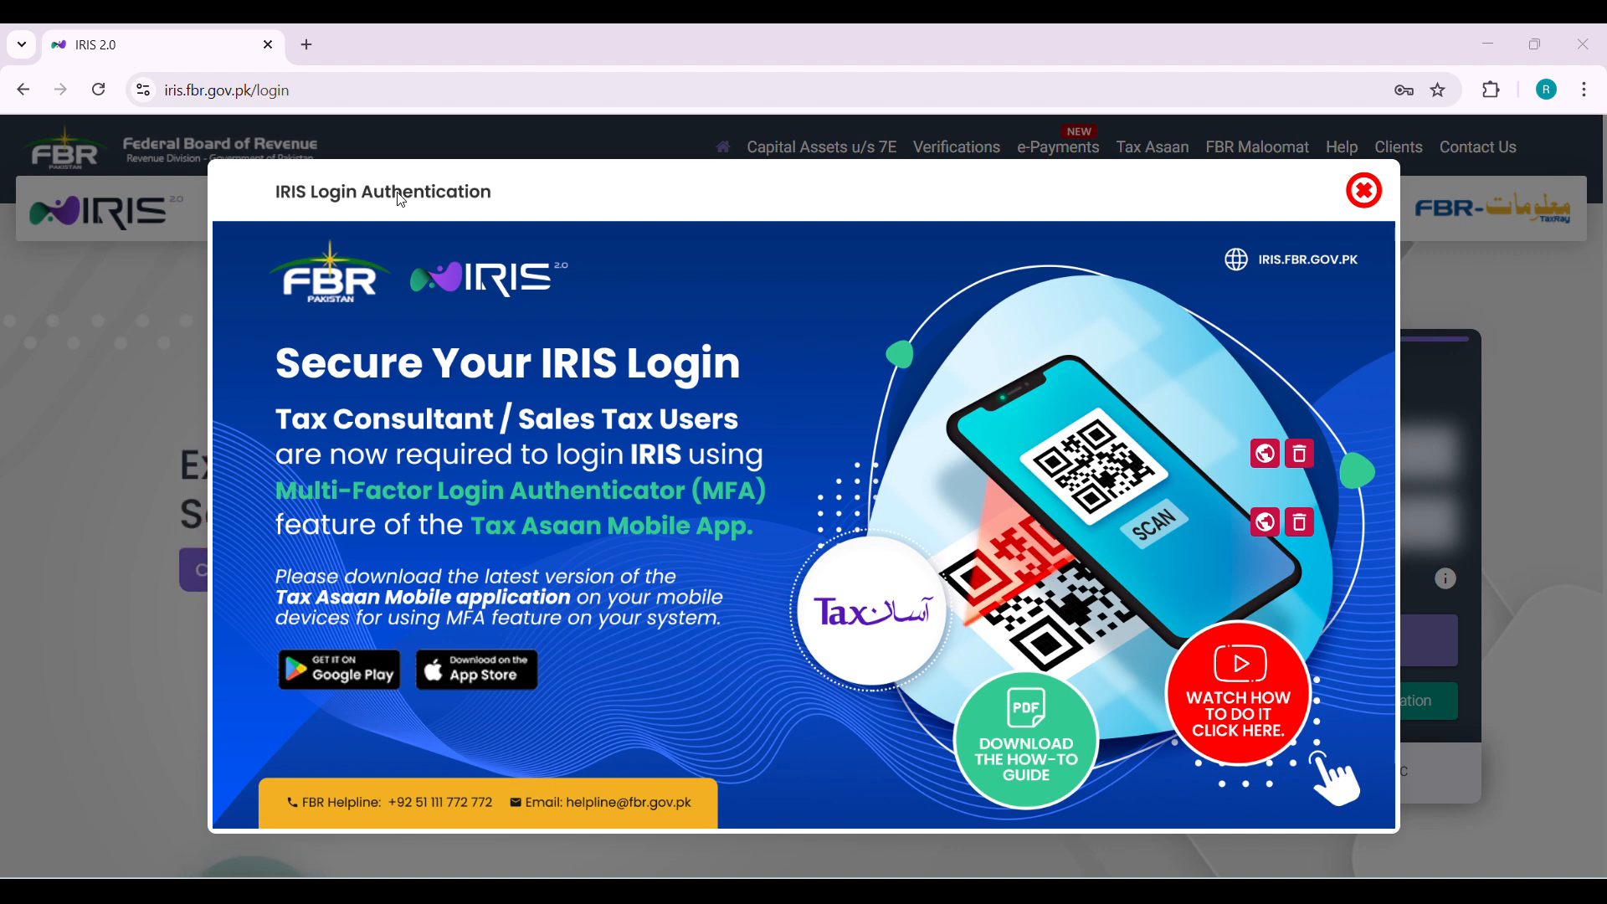
{"action": "left_click", "coordinate": [403, 198]}
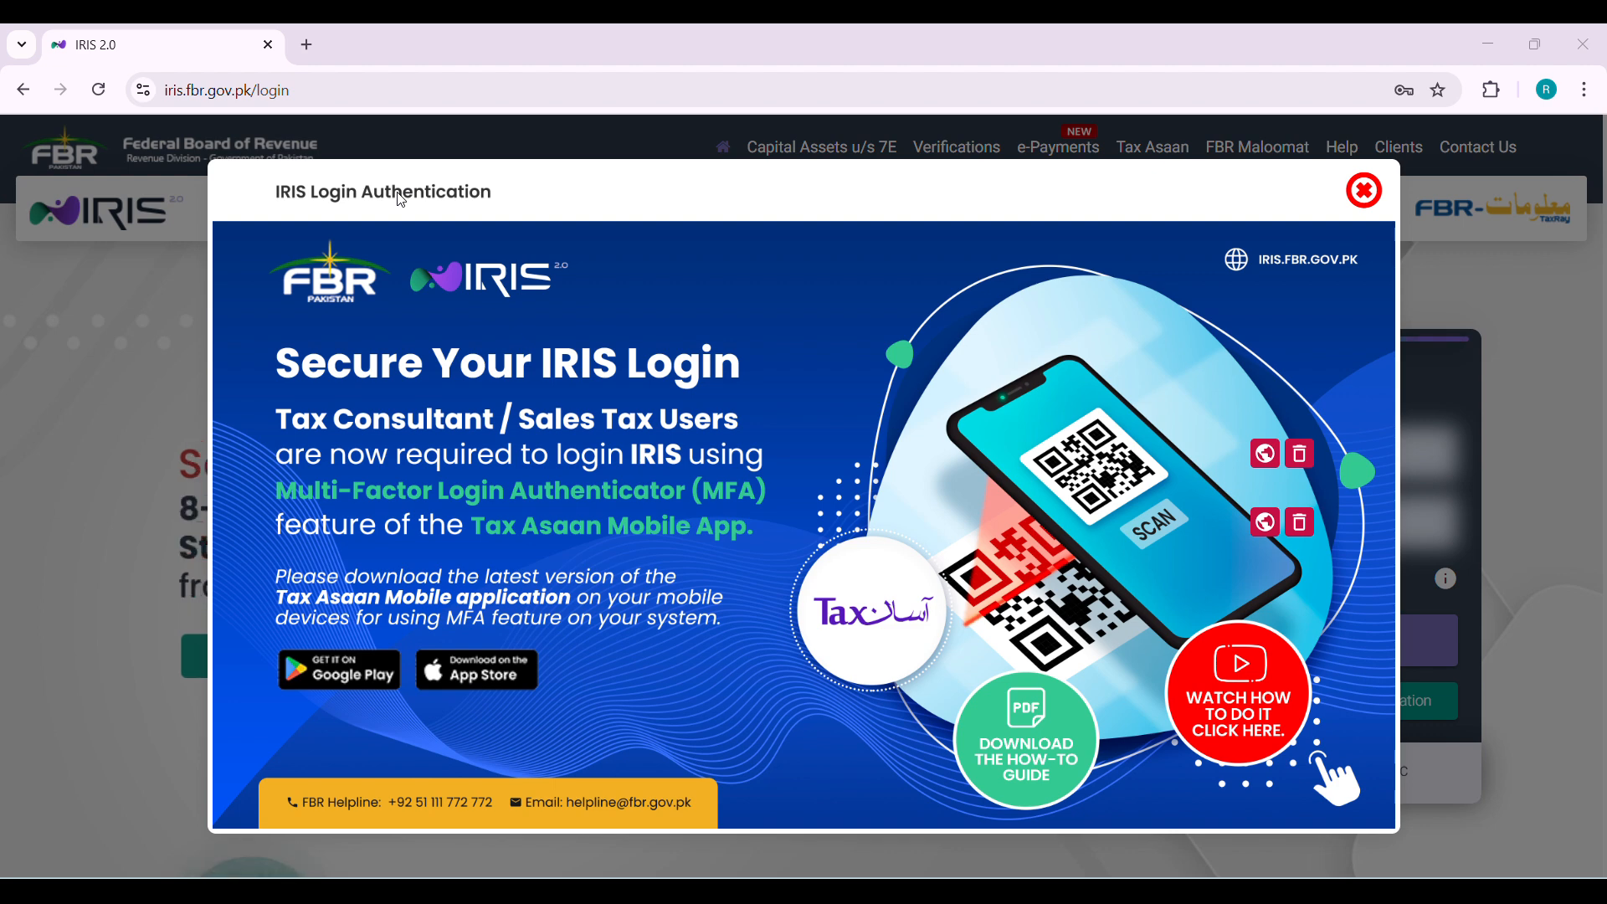
{"action": "left_click", "coordinate": [403, 196]}
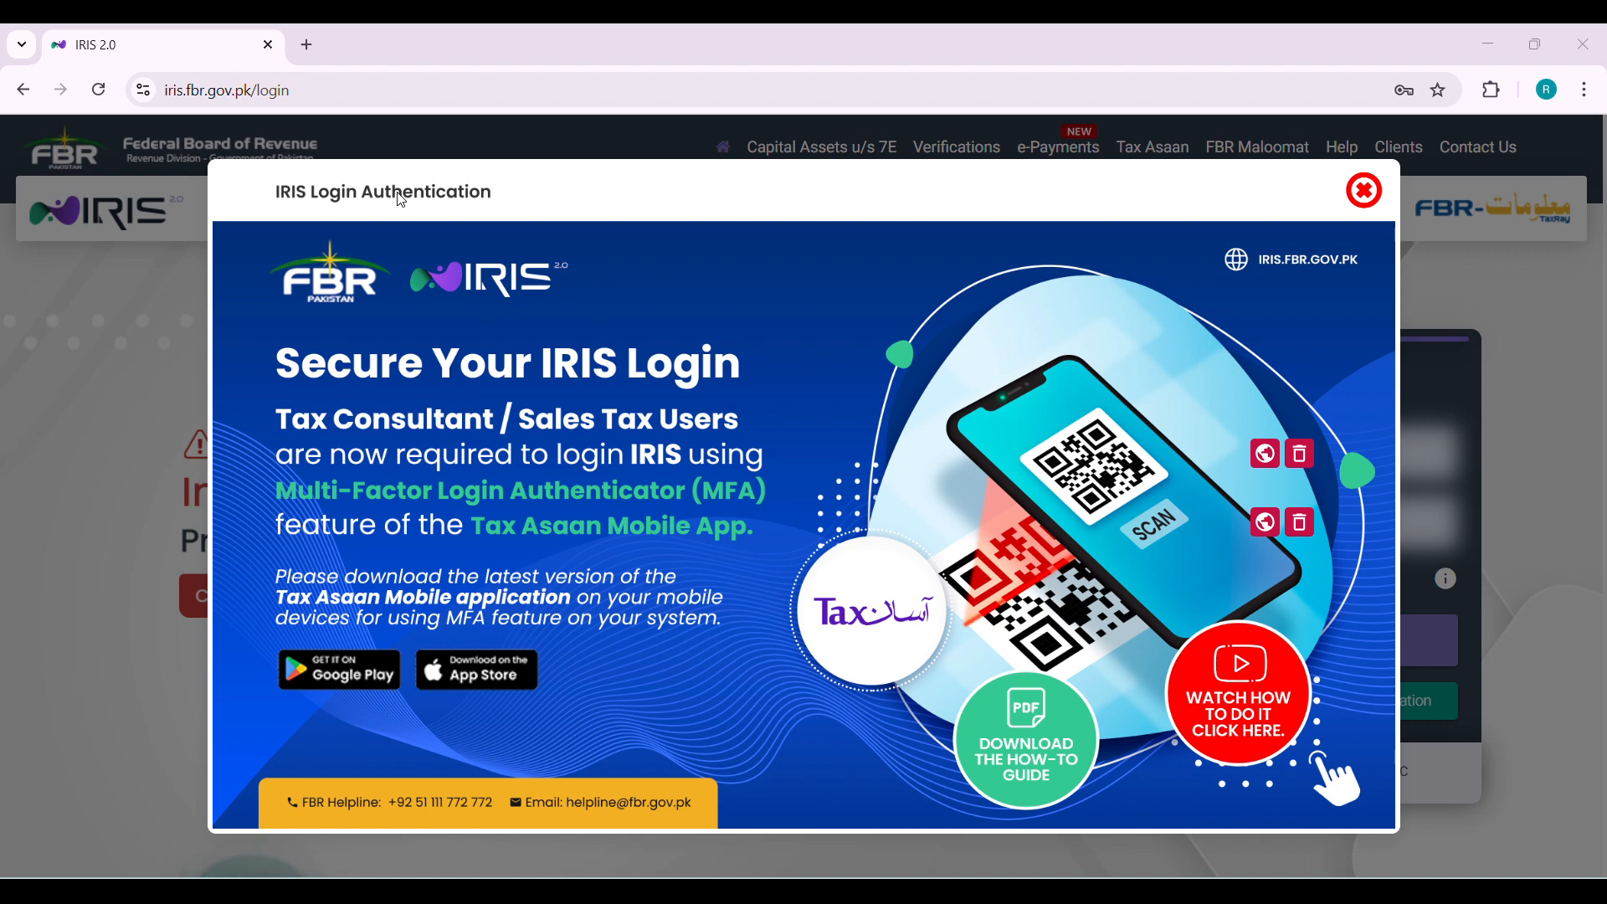
{"action": "left_click", "coordinate": [403, 194]}
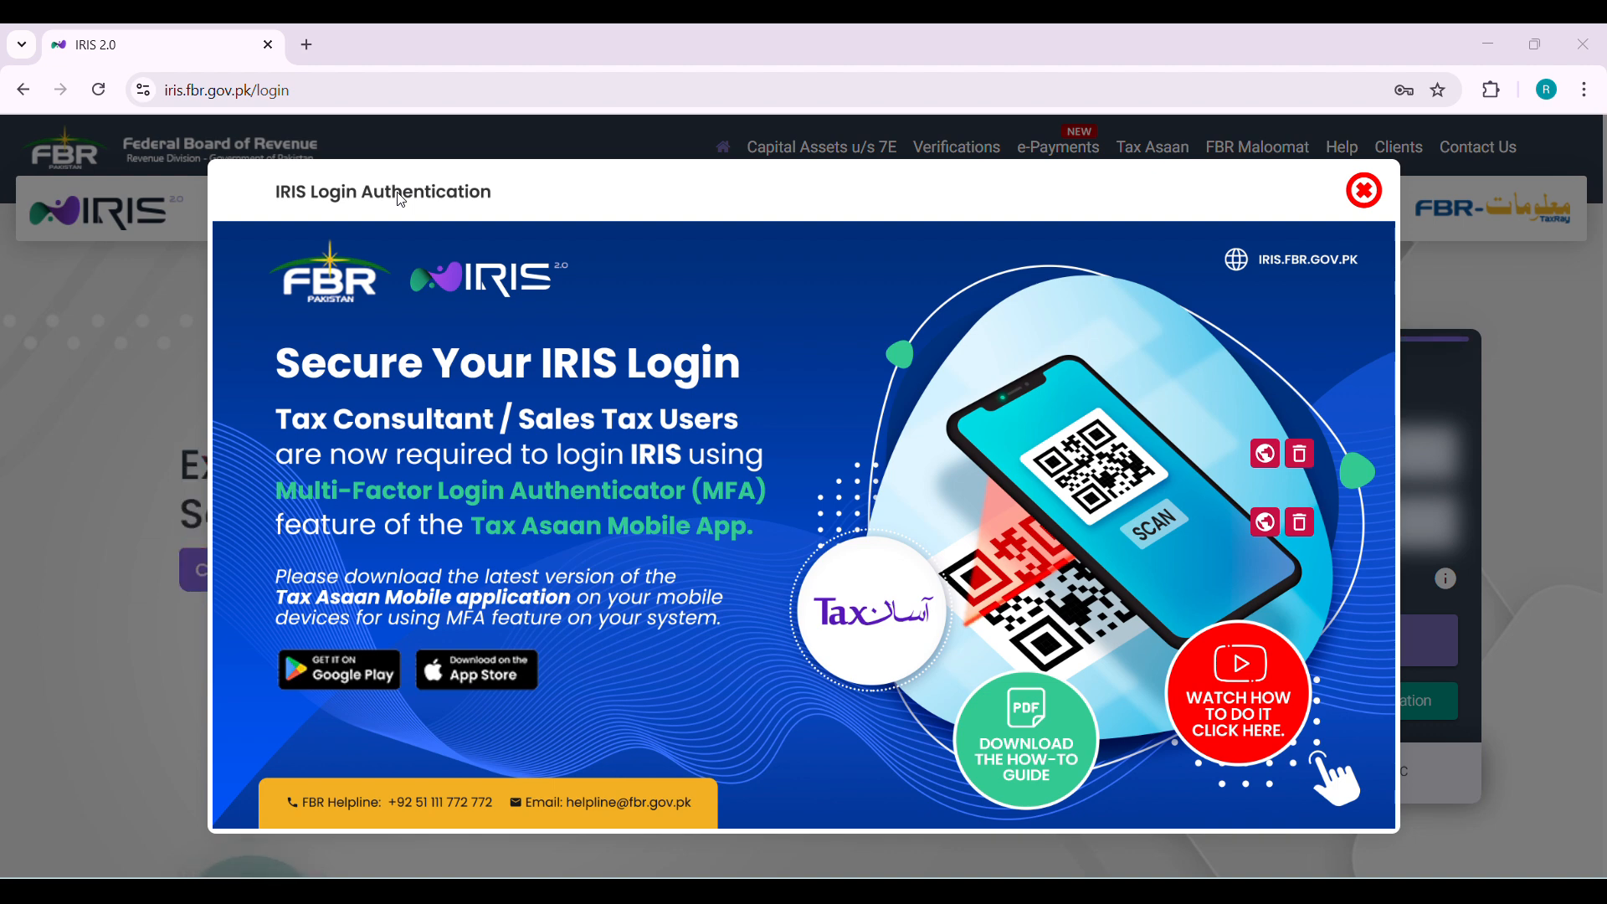
{"action": "left_click", "coordinate": [401, 193]}
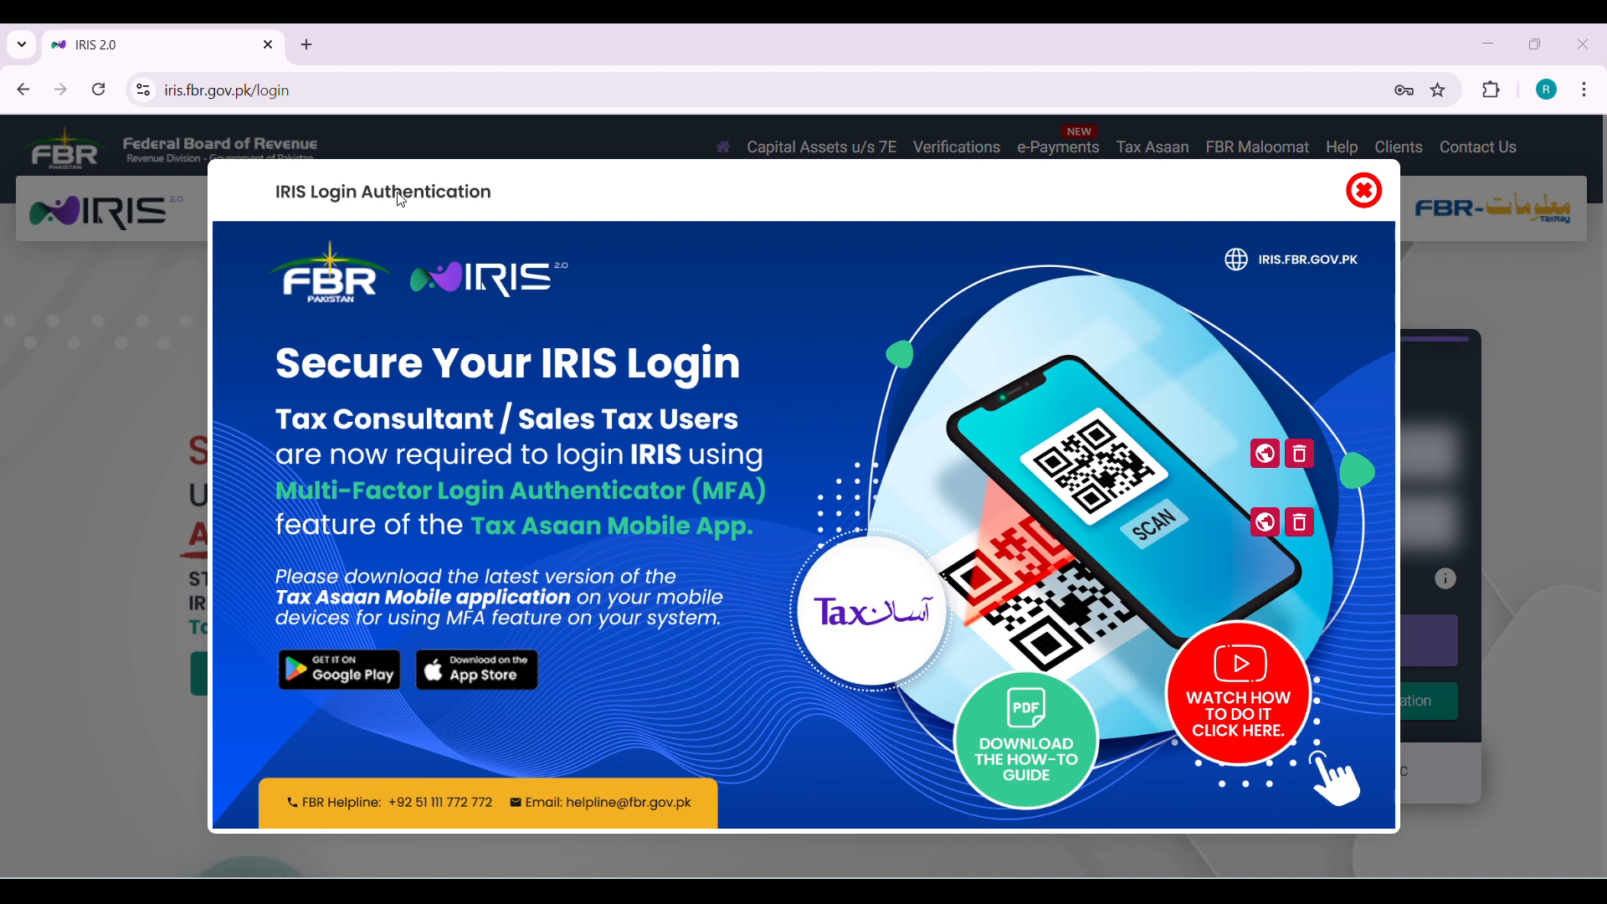
{"action": "left_click", "coordinate": [402, 195]}
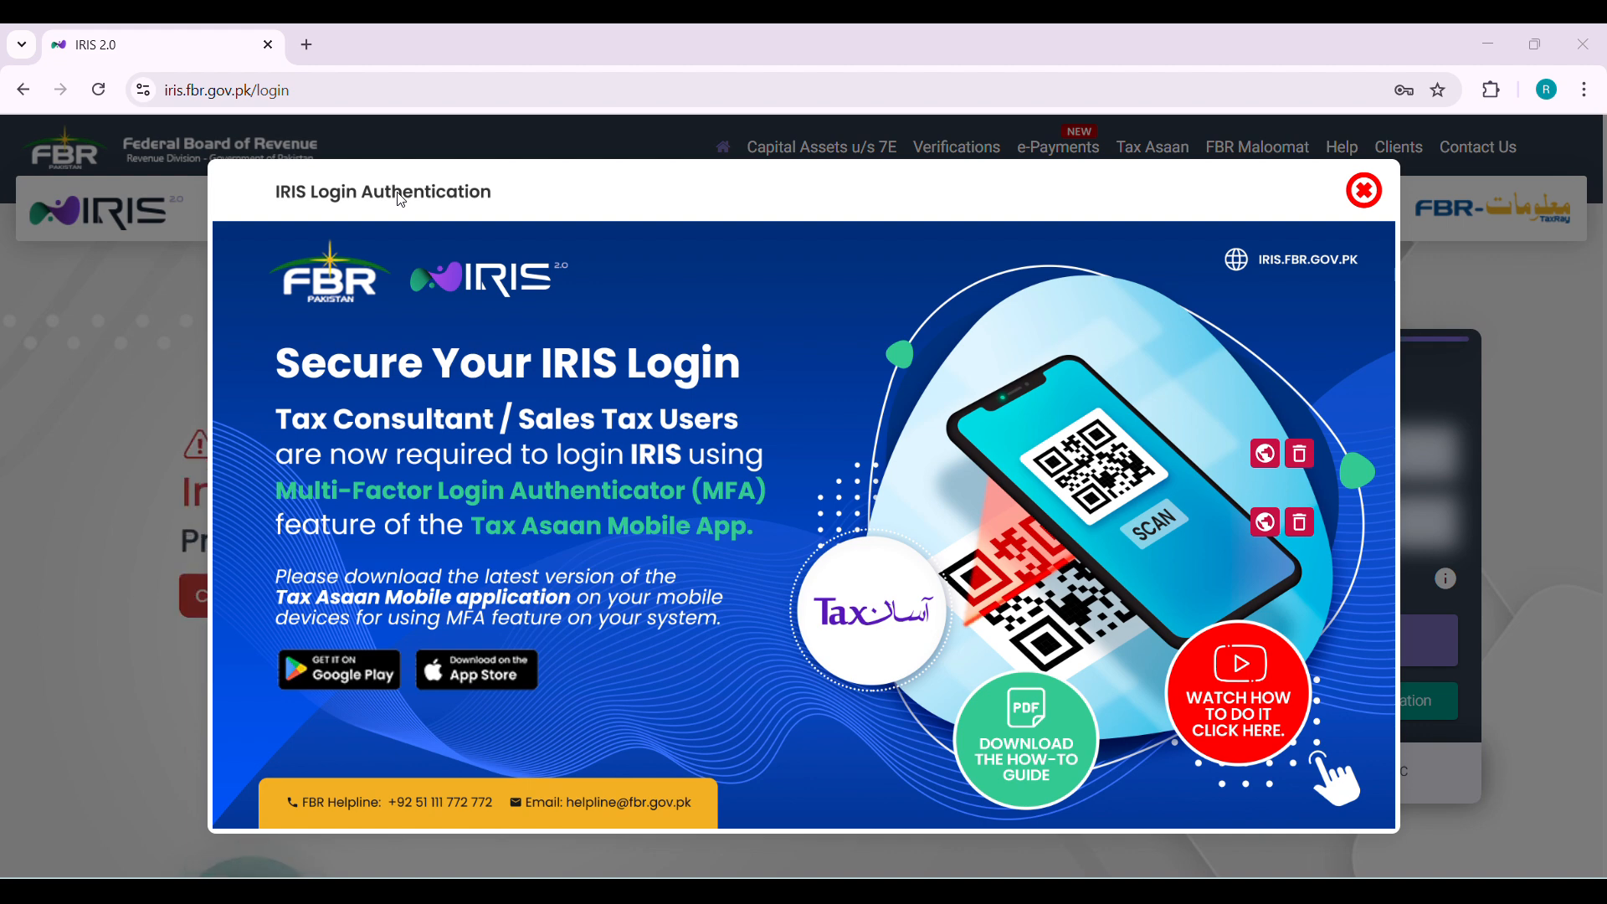
{"action": "left_click", "coordinate": [404, 196]}
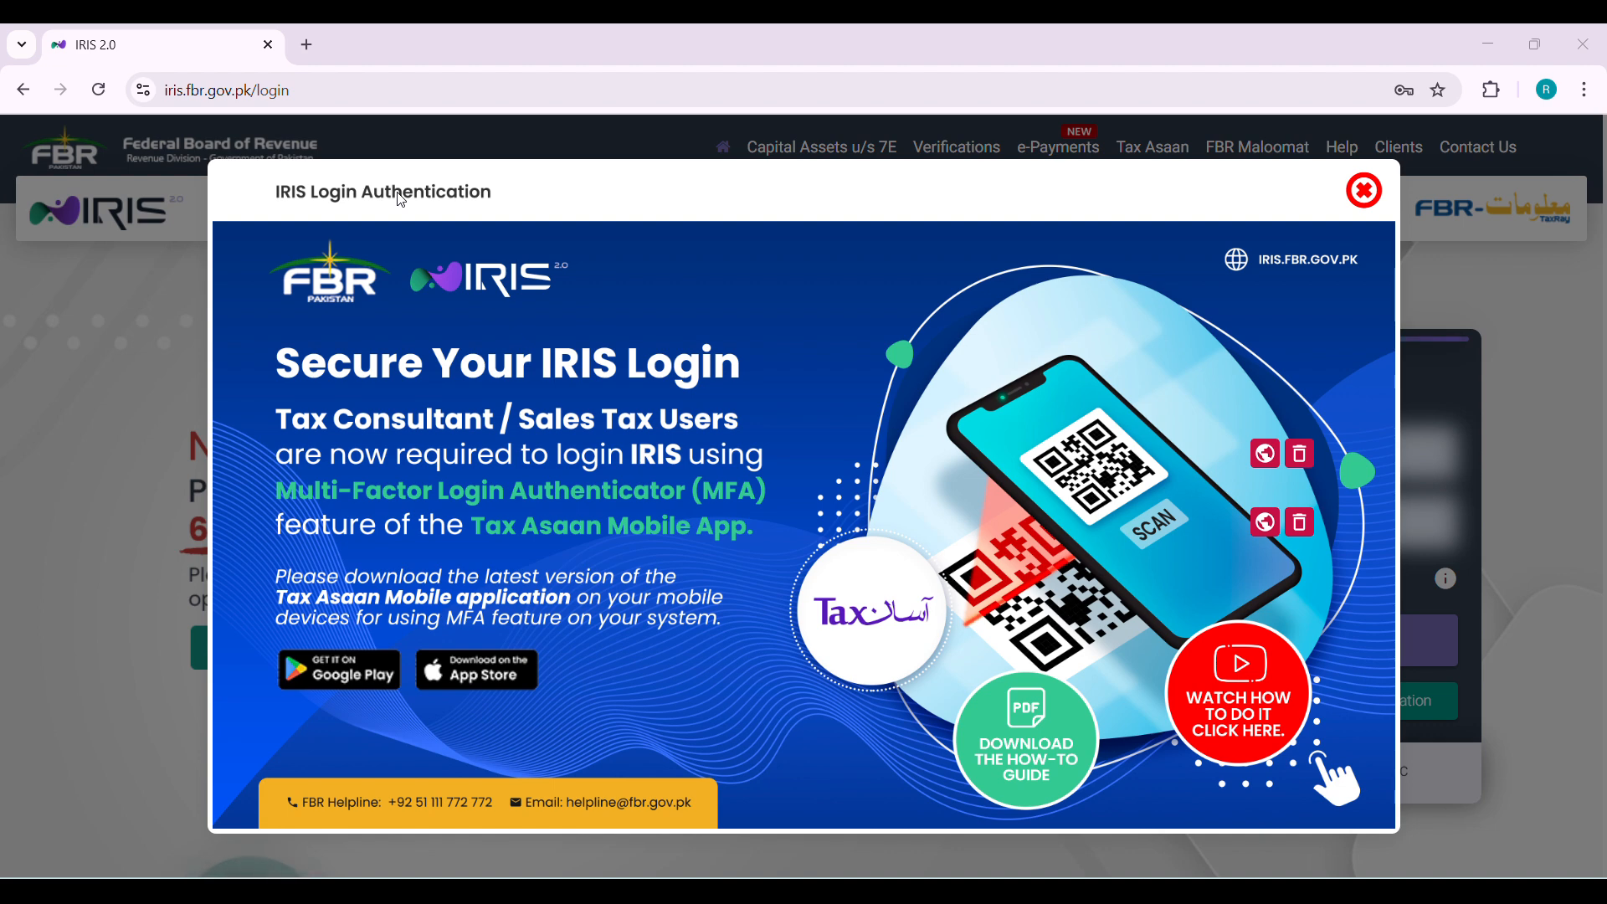
{"action": "left_click", "coordinate": [403, 196]}
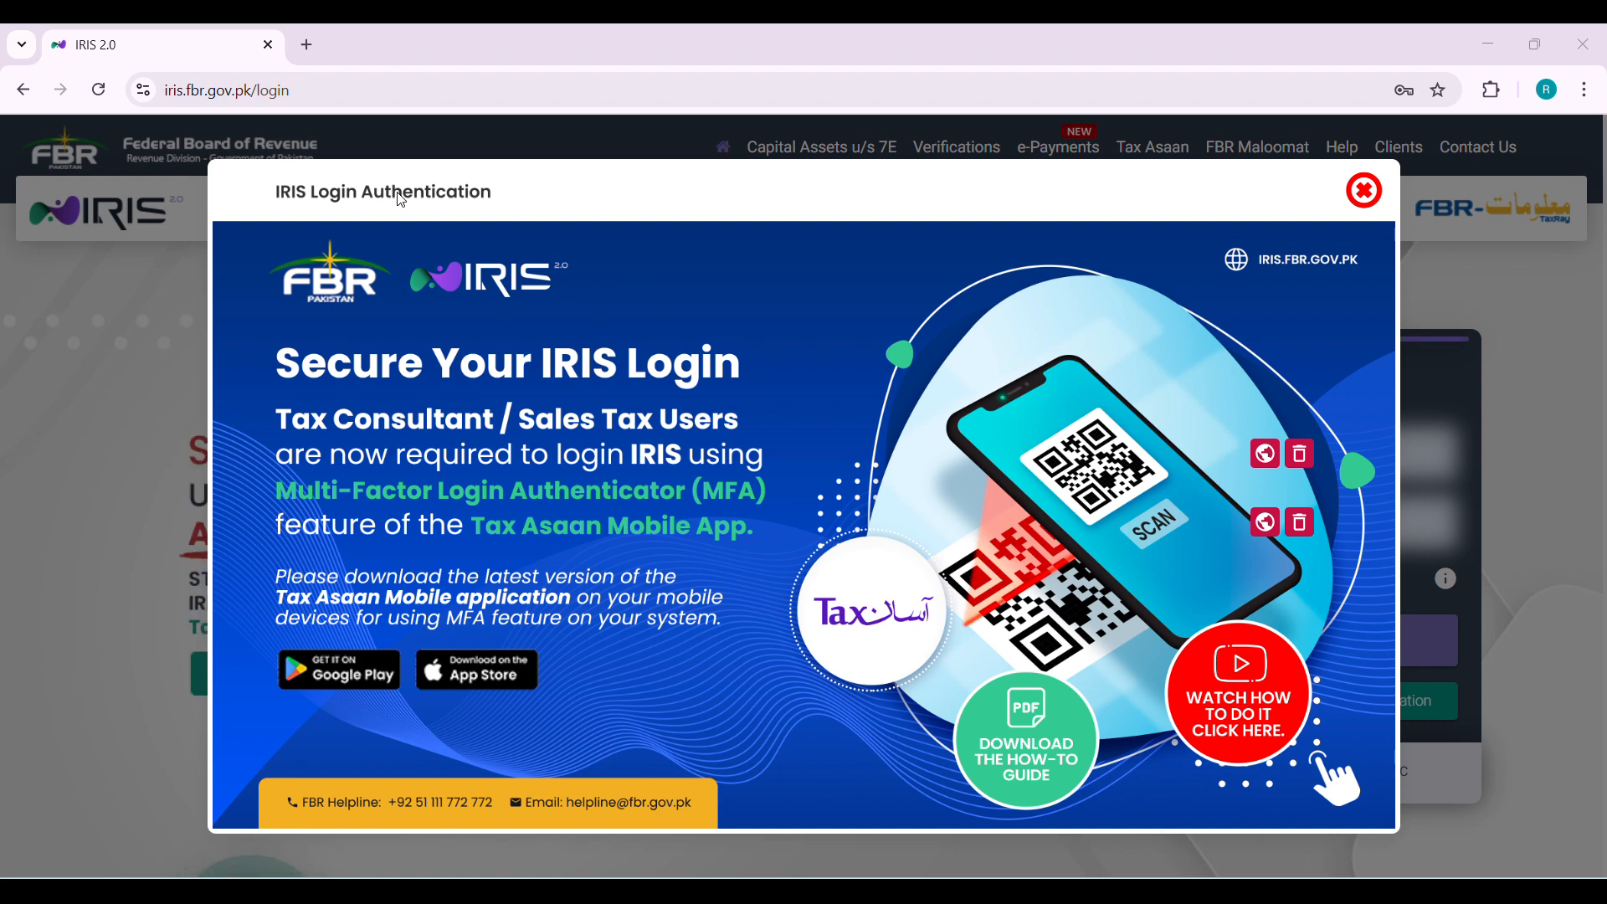
{"action": "left_click", "coordinate": [403, 196]}
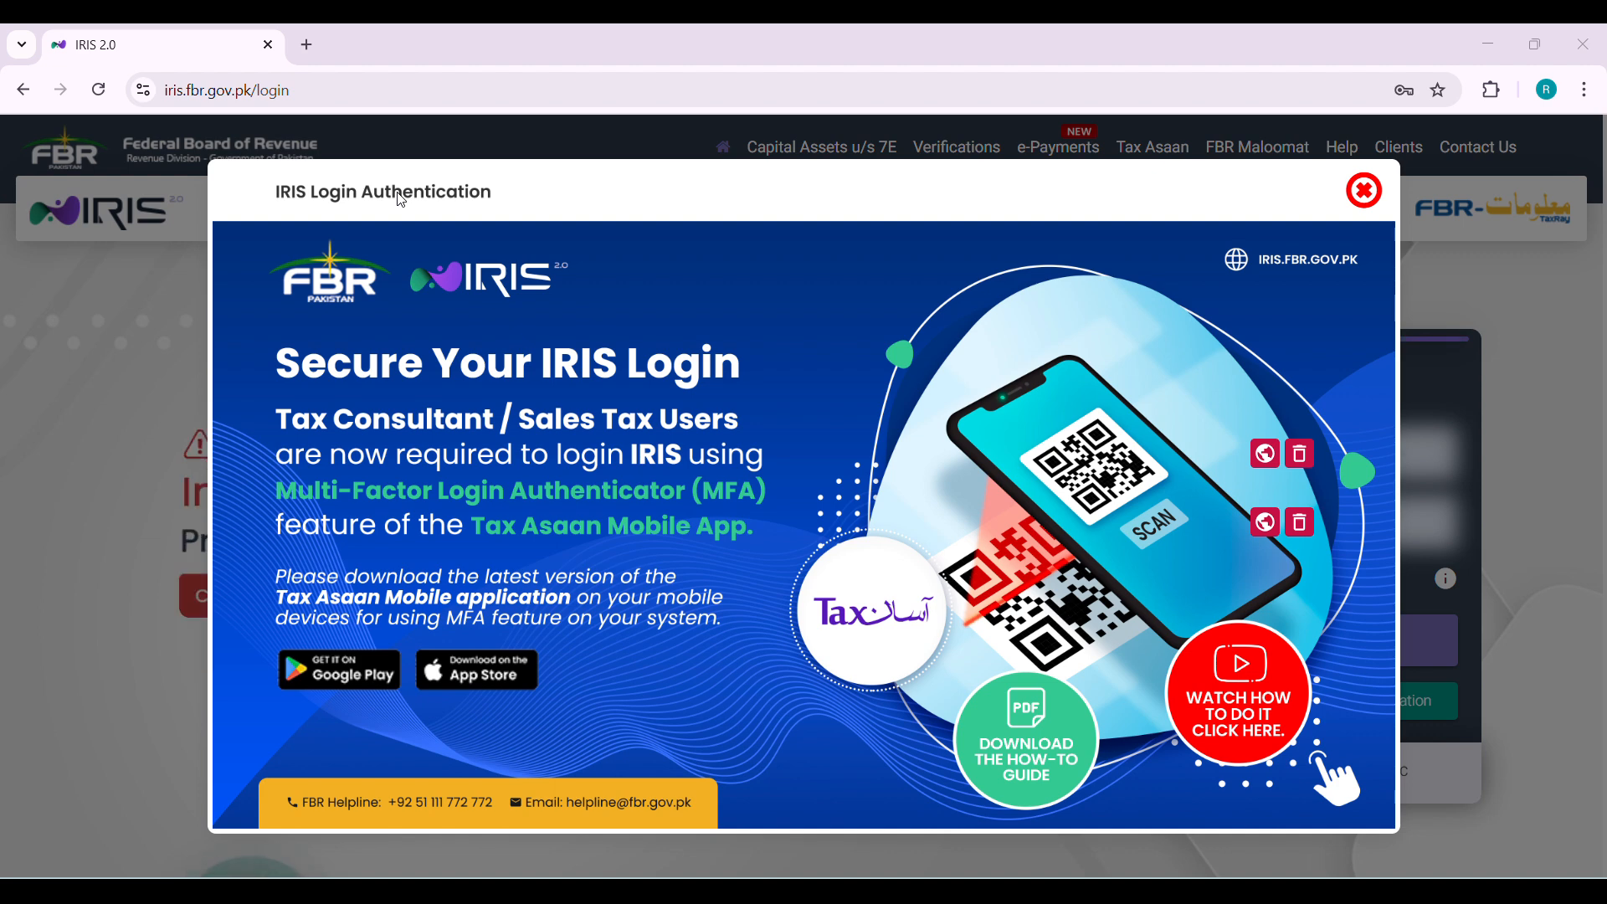
{"action": "left_click", "coordinate": [402, 198]}
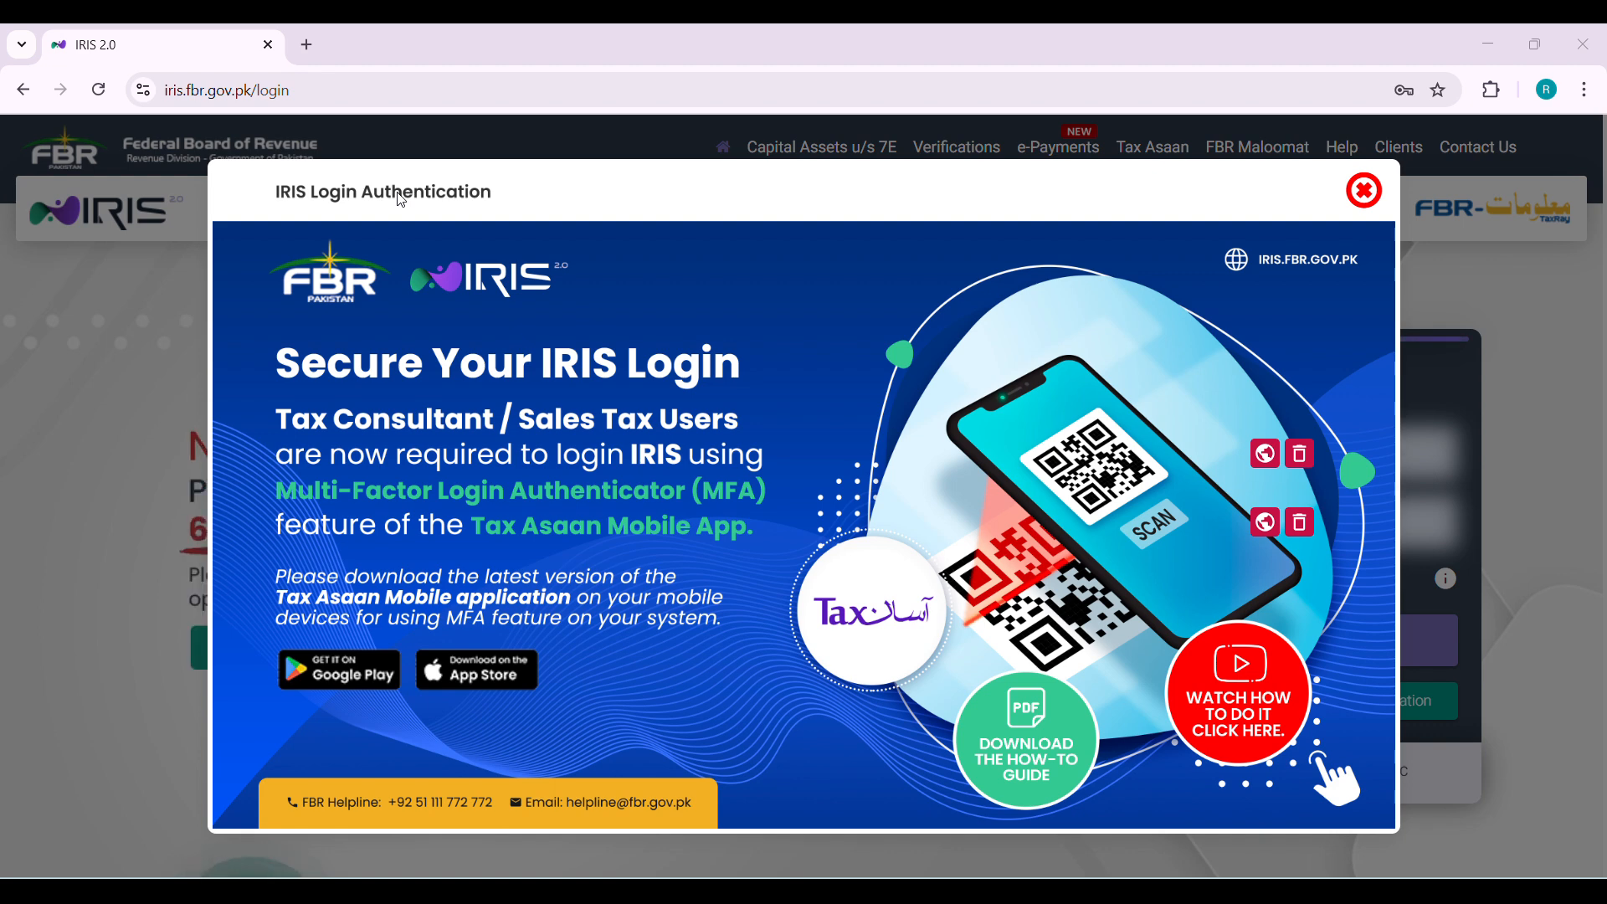
Close the IRIS Login Authentication announcement and log in to IRIS with the saved credentials
{"action": "left_click", "coordinate": [1363, 201]}
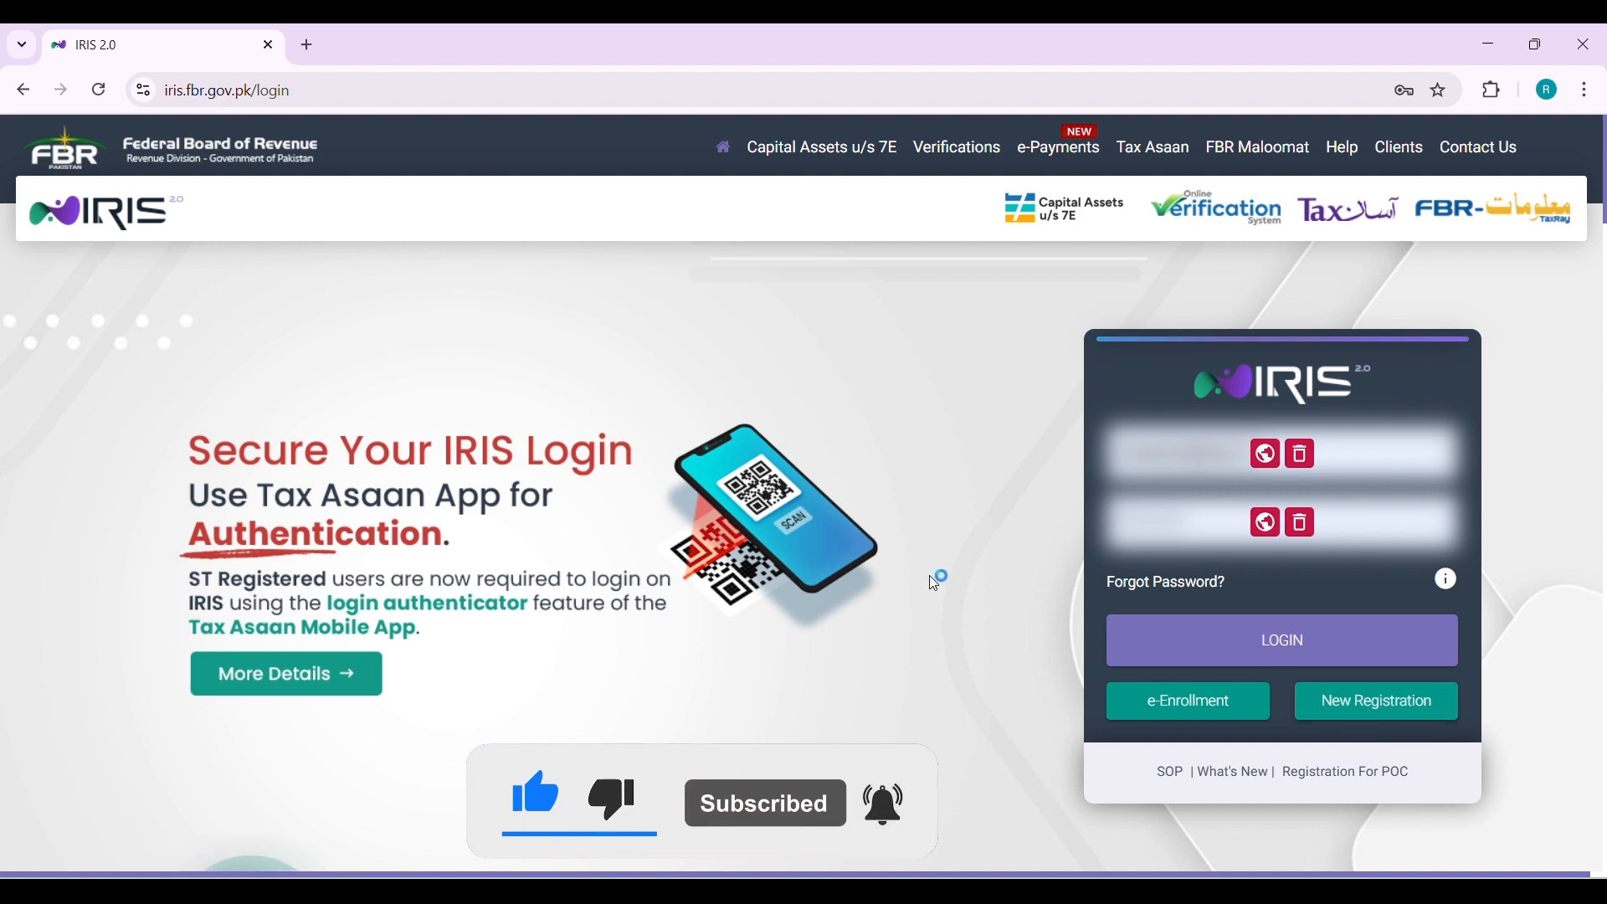
{"action": "left_click", "coordinate": [1206, 646]}
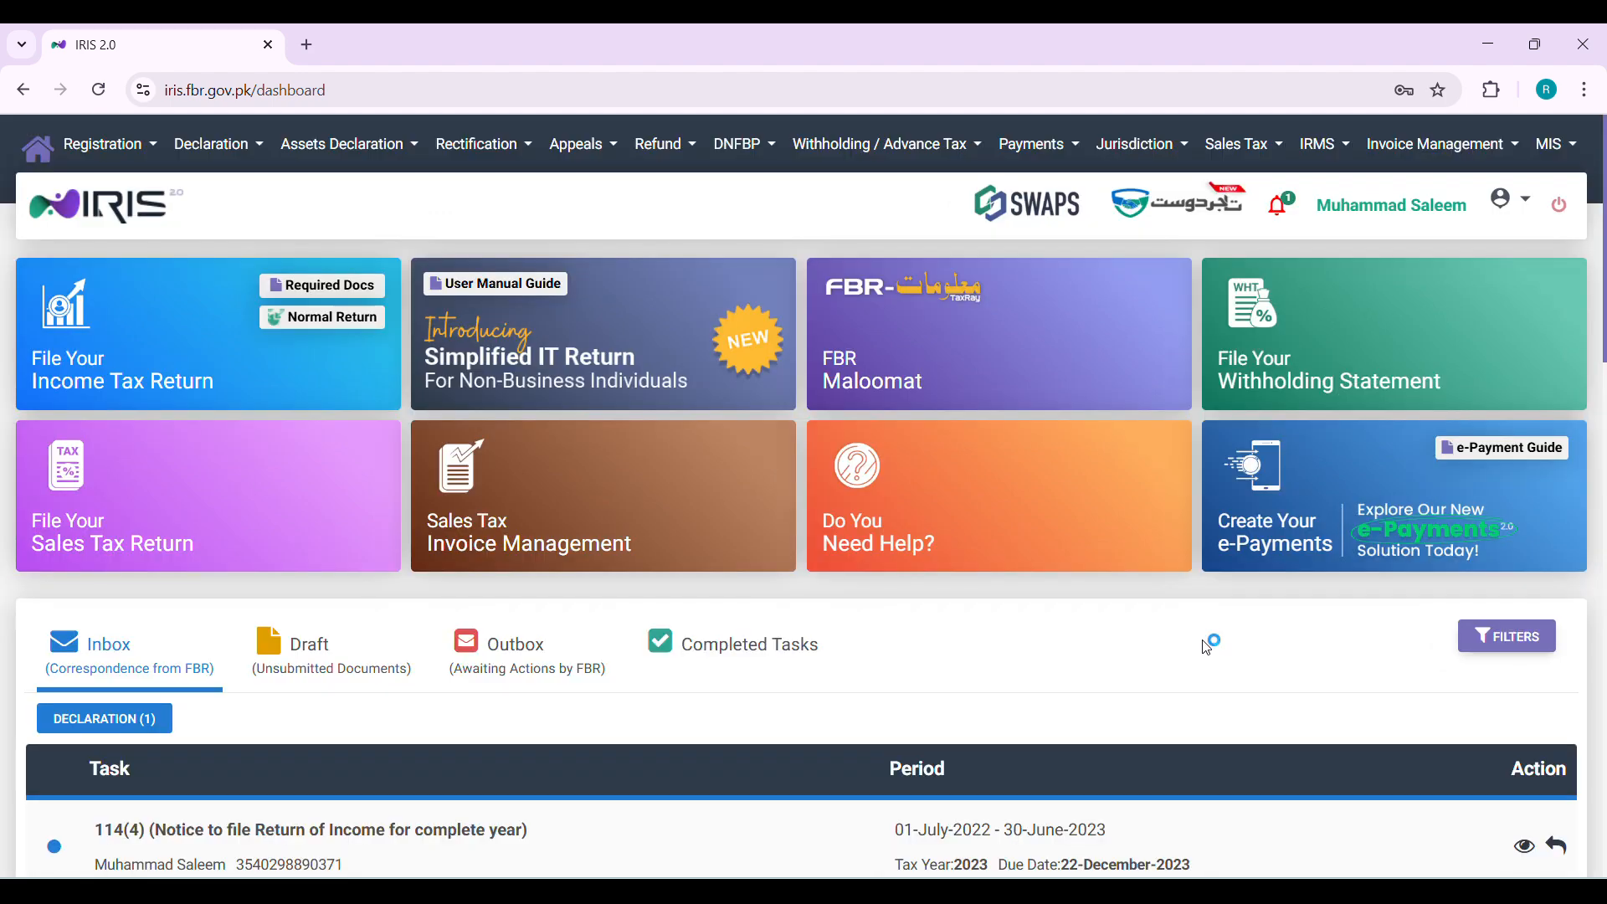
Delete the unsubmitted 114(1) return draft for tax year 2025 and confirm the deletion
{"action": "scroll", "coordinate": [1206, 646], "scroll_direction": "down", "scroll_amount": 1}
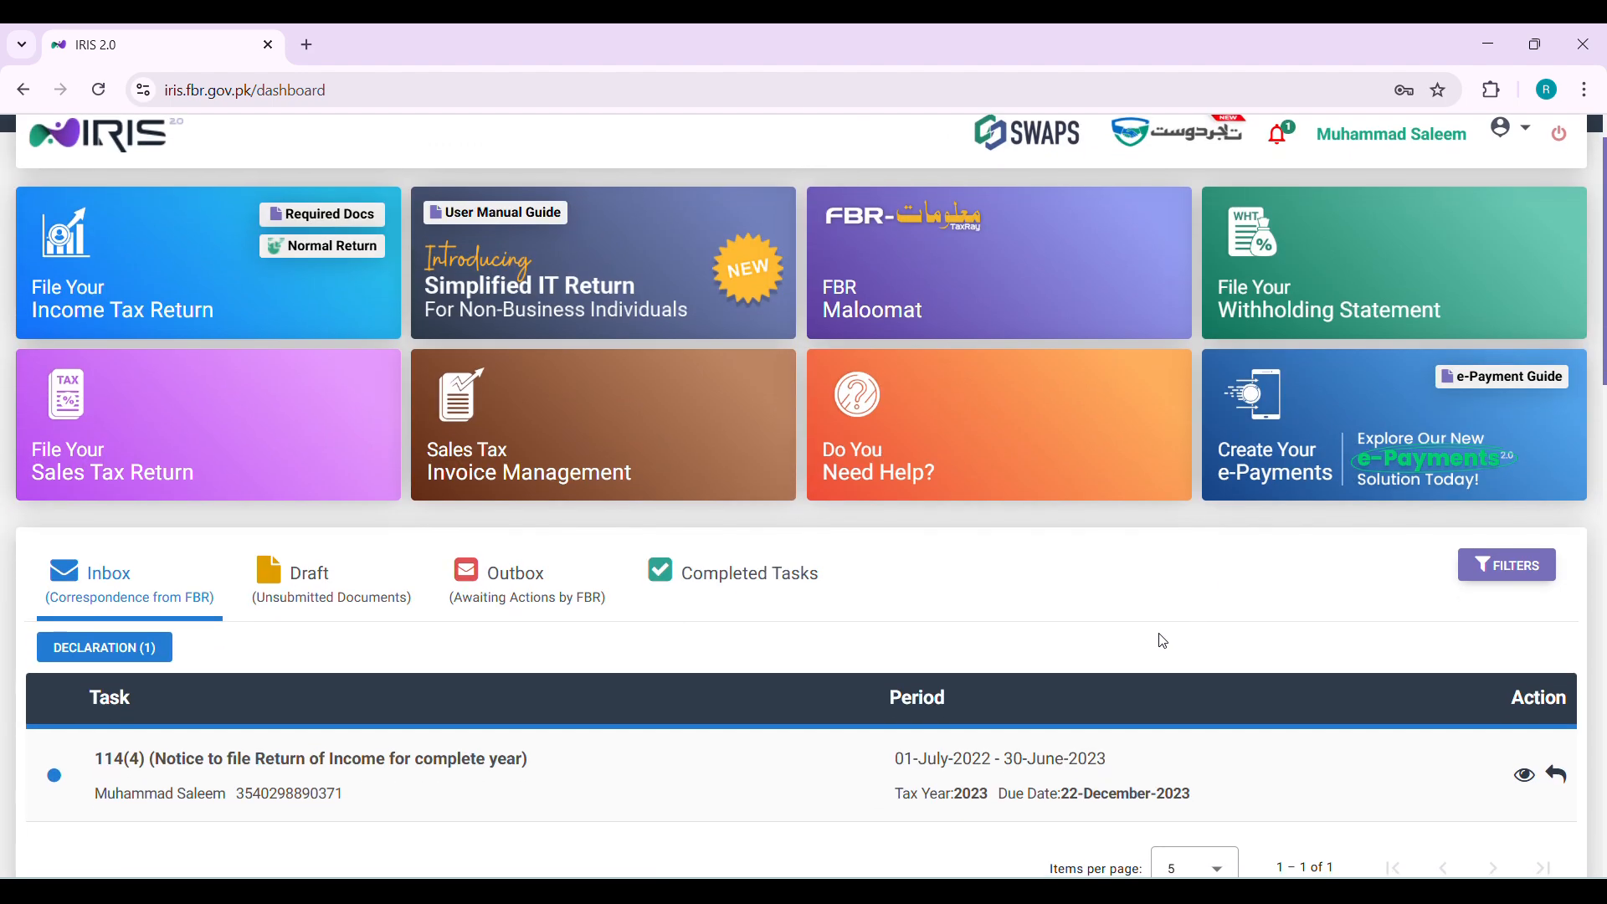
{"action": "left_click", "coordinate": [310, 585]}
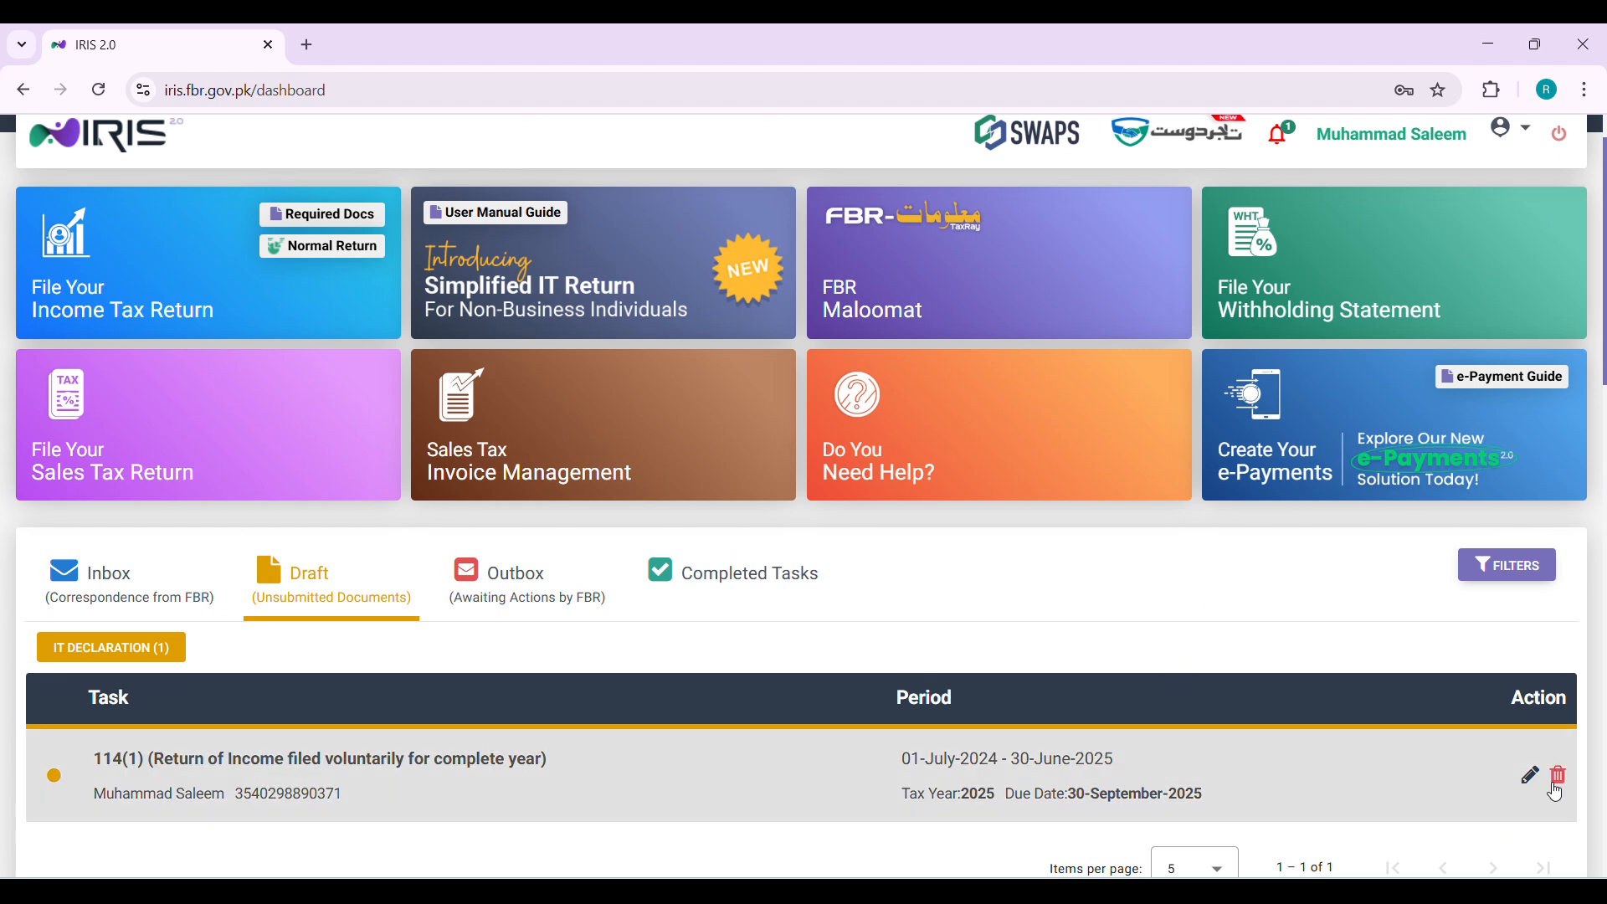
{"action": "left_click", "coordinate": [1558, 786]}
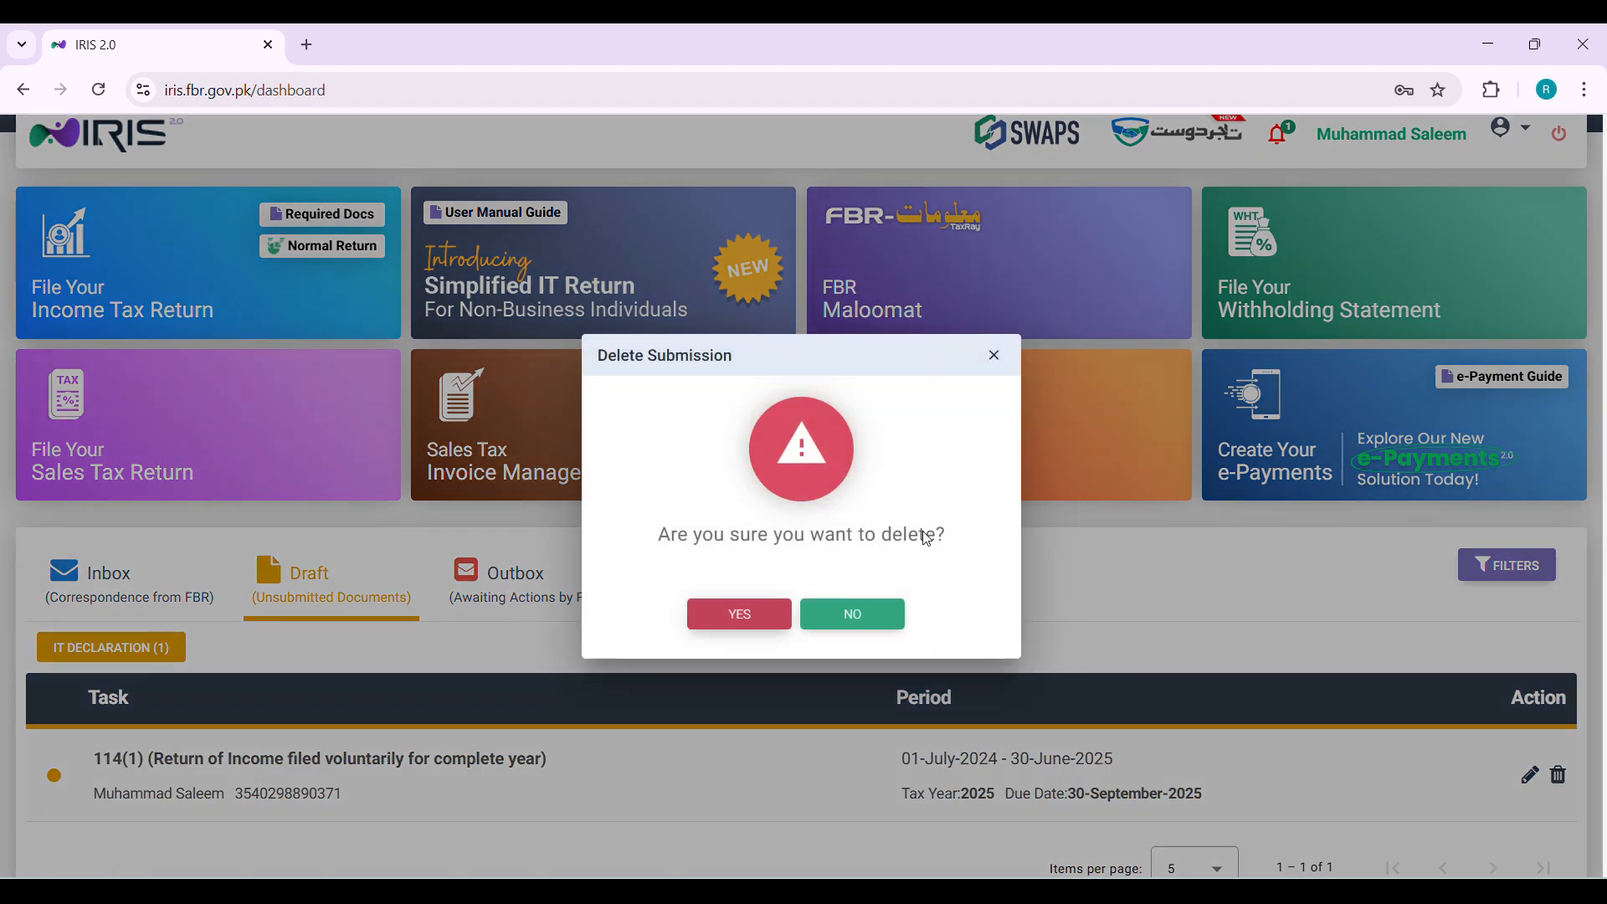
{"action": "left_click", "coordinate": [740, 616]}
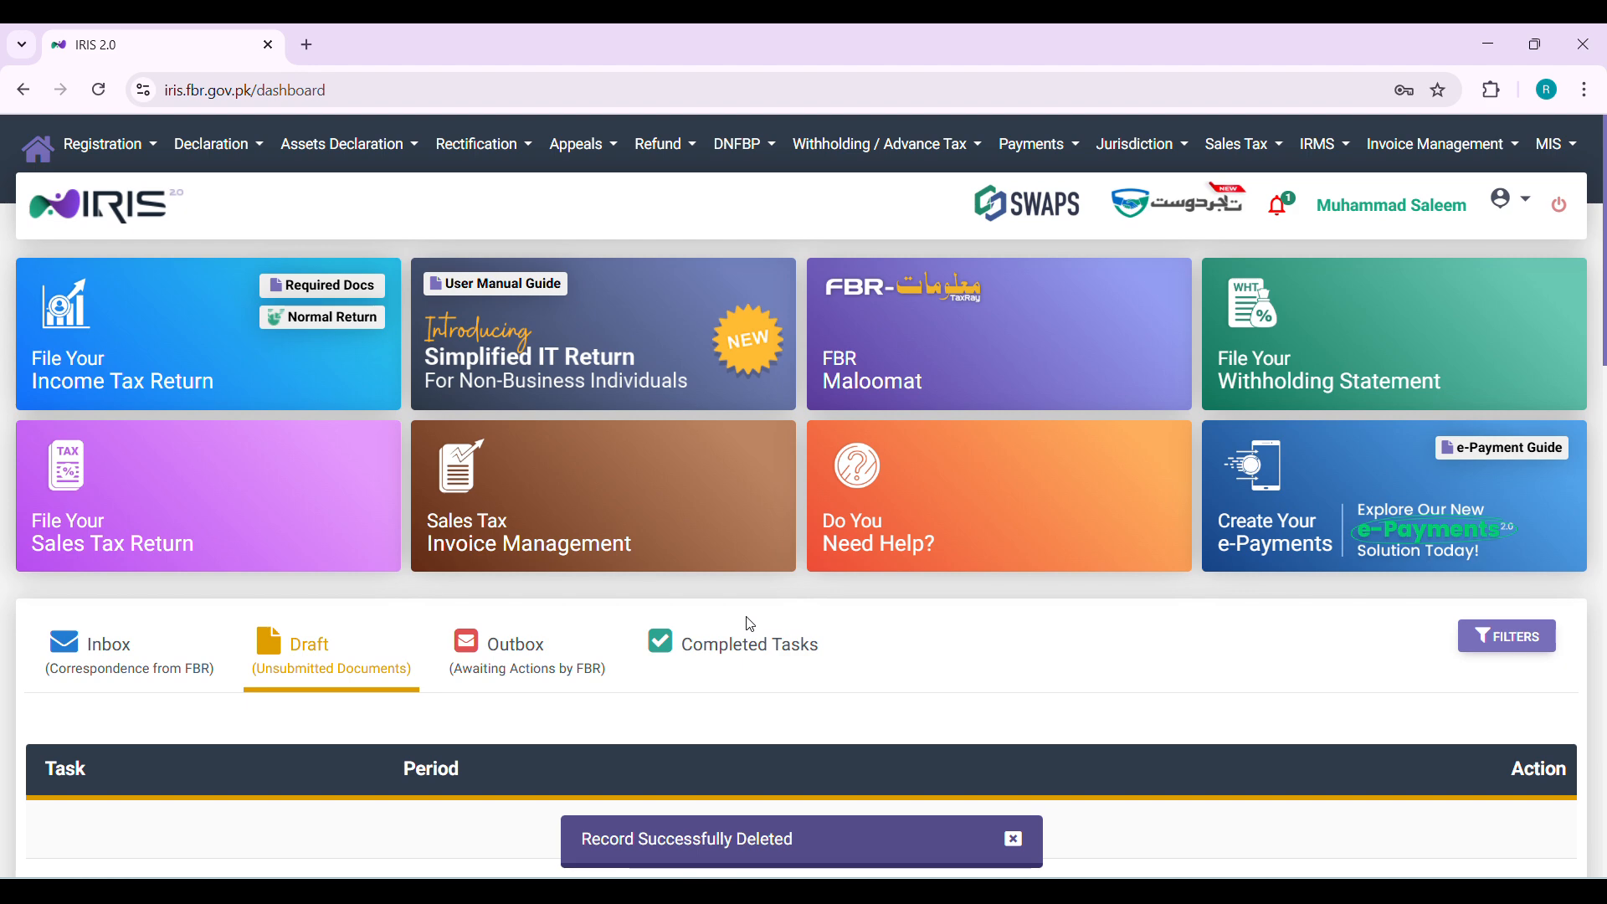
Start a new Normal Return for the tax period 01-JUL-2024 - 30-JUN-2025
{"action": "left_click", "coordinate": [324, 319]}
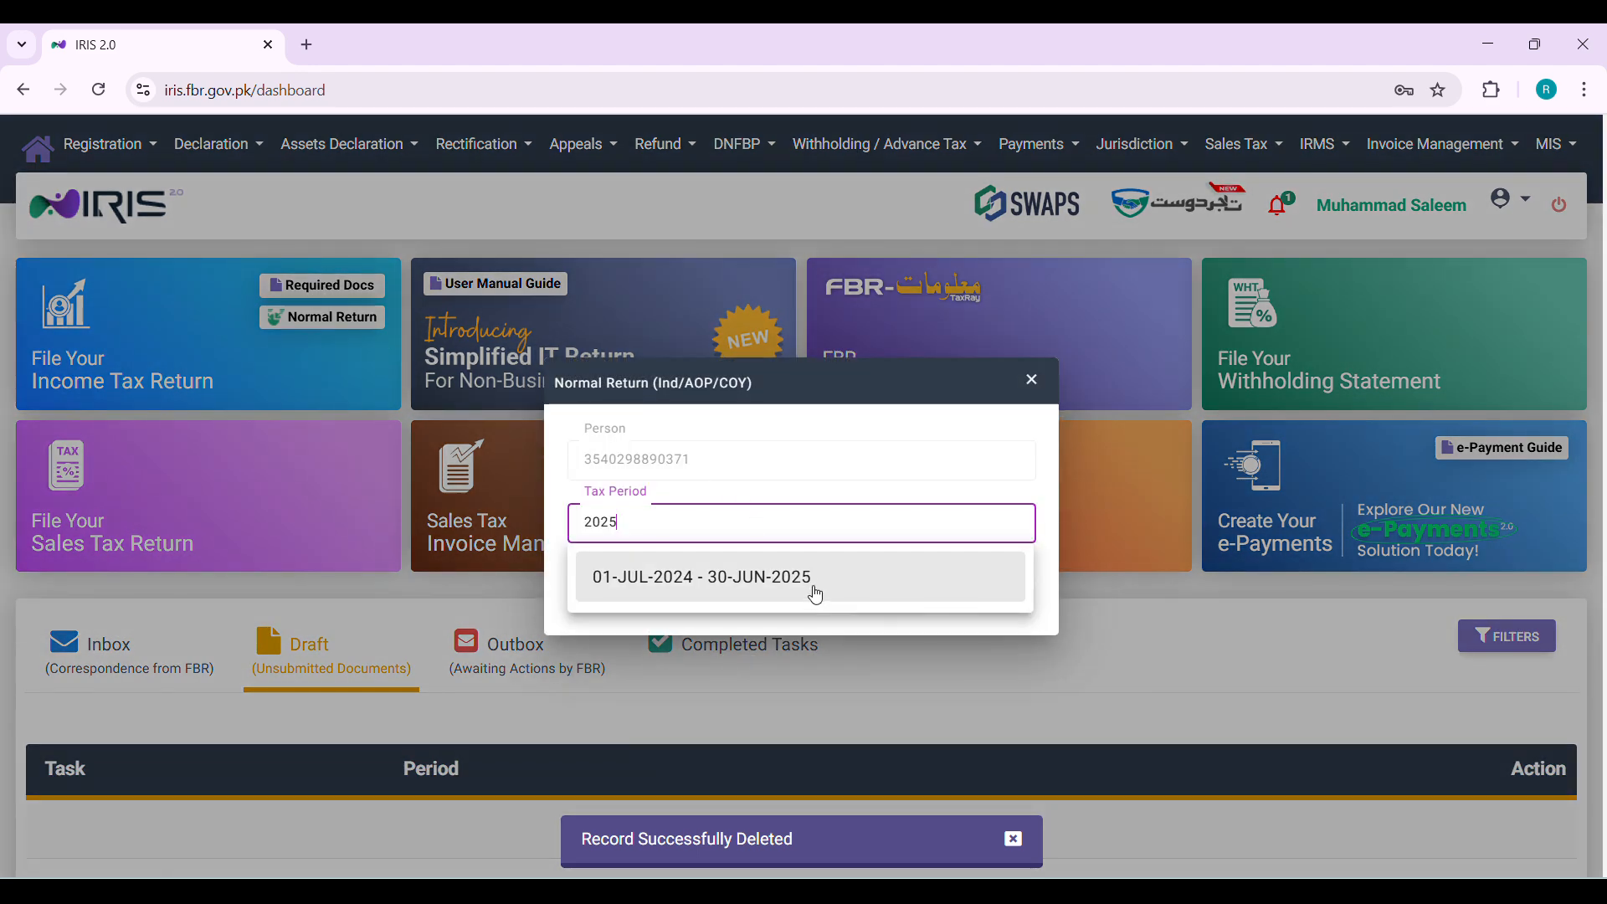
{"action": "left_click", "coordinate": [816, 592]}
{"action": "left_click", "coordinate": [954, 594]}
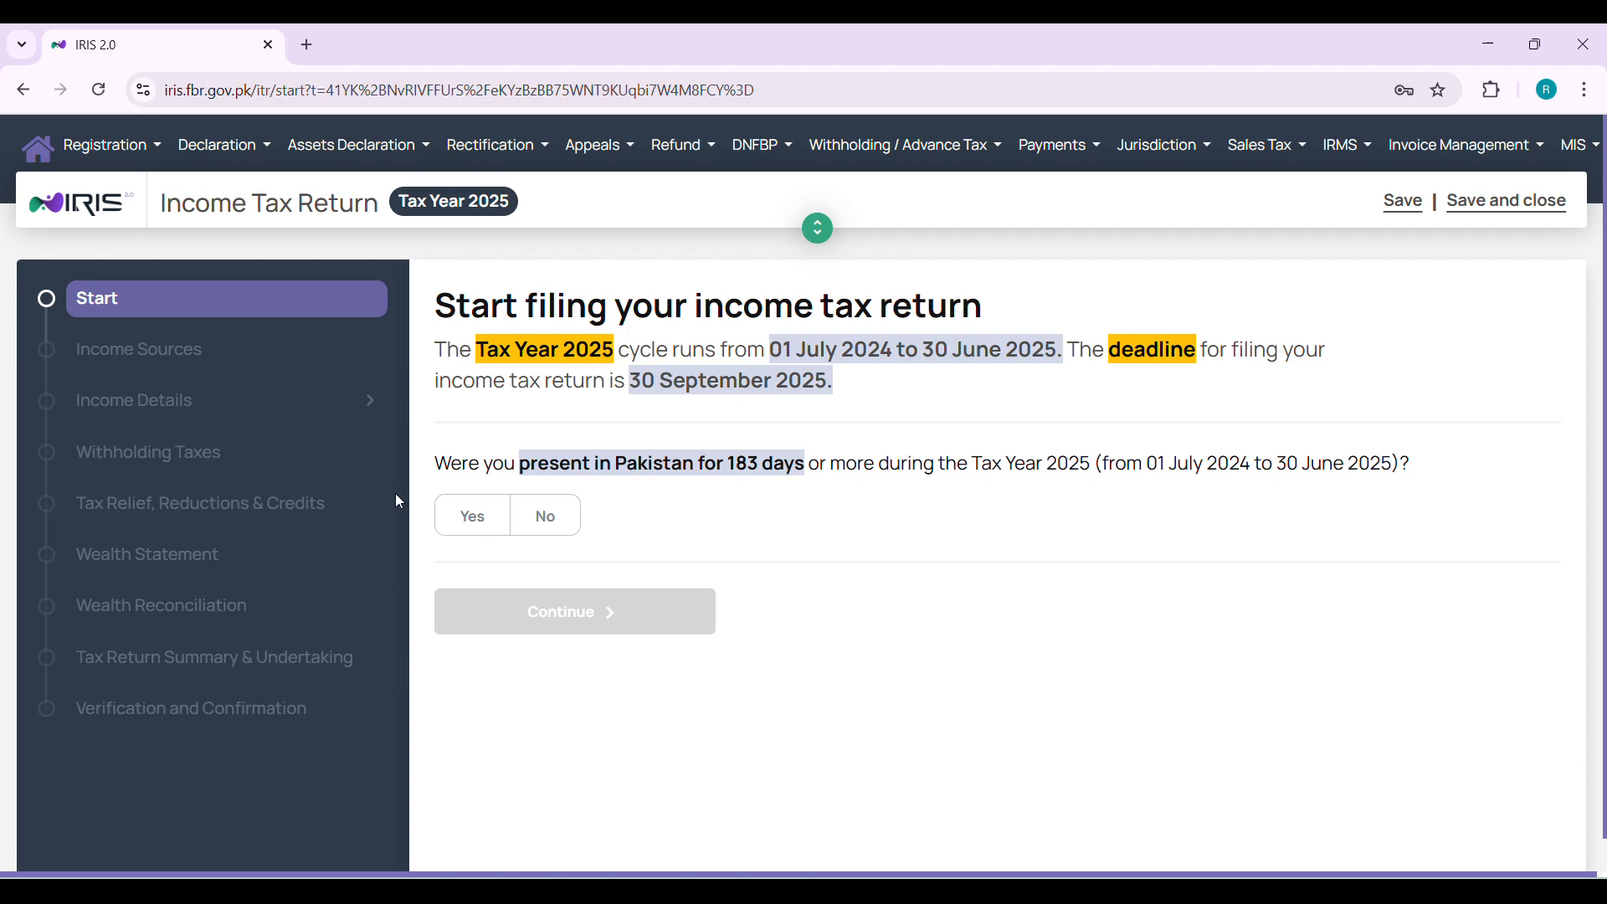
Answer Yes to being present in Pakistan for 183 days and continue to the income sources
{"action": "left_click", "coordinate": [473, 520]}
{"action": "left_click", "coordinate": [538, 623]}
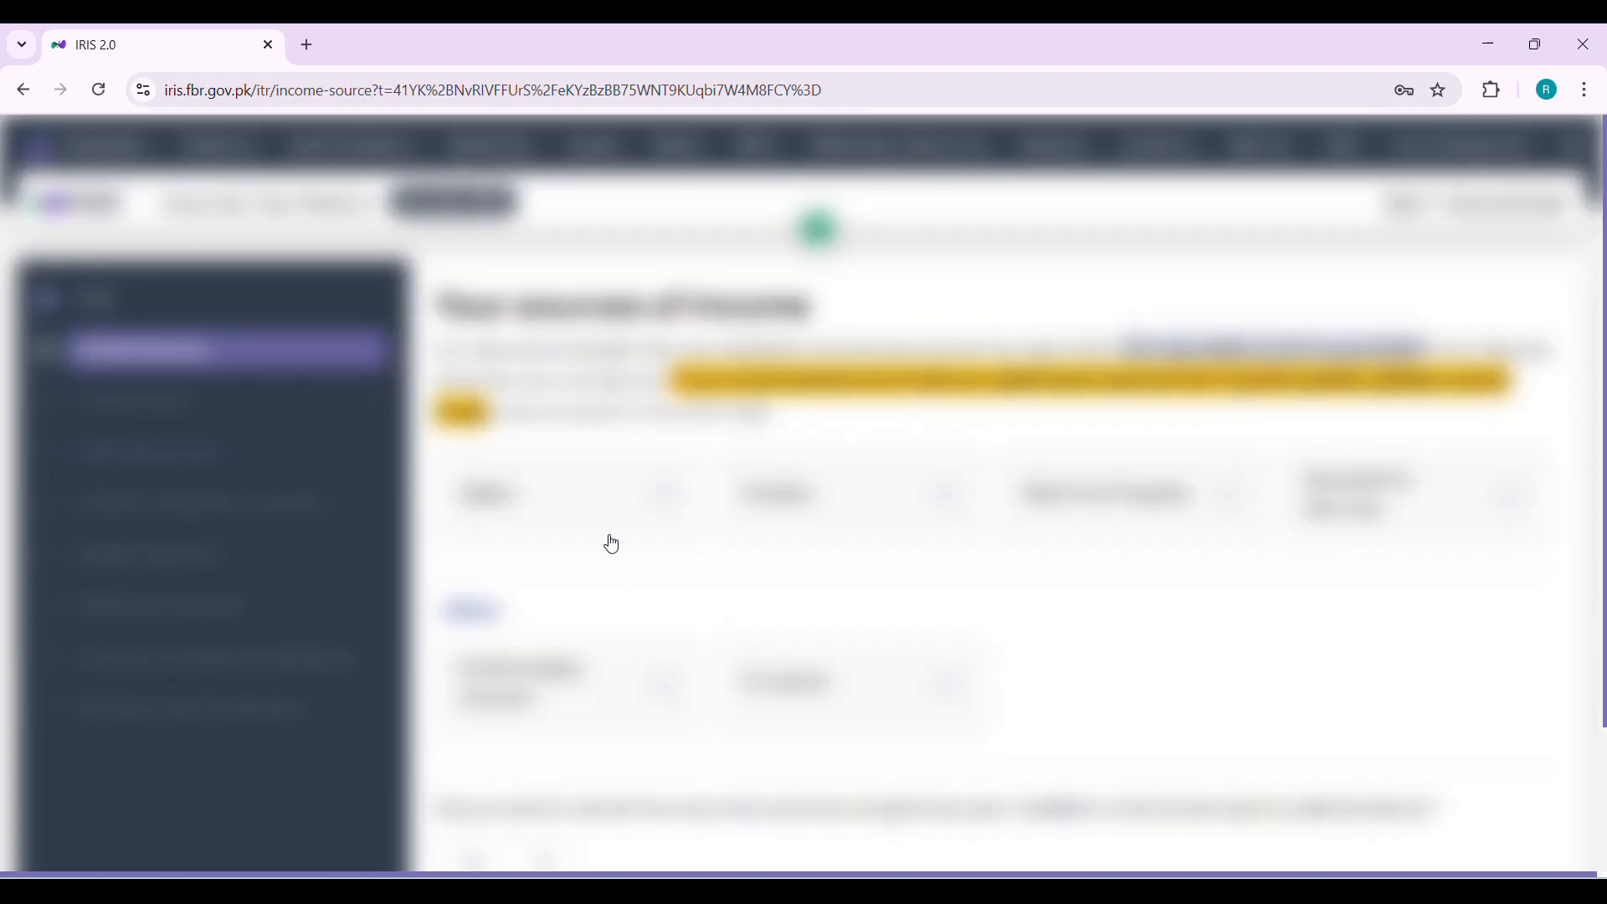
{"action": "left_click", "coordinate": [611, 540]}
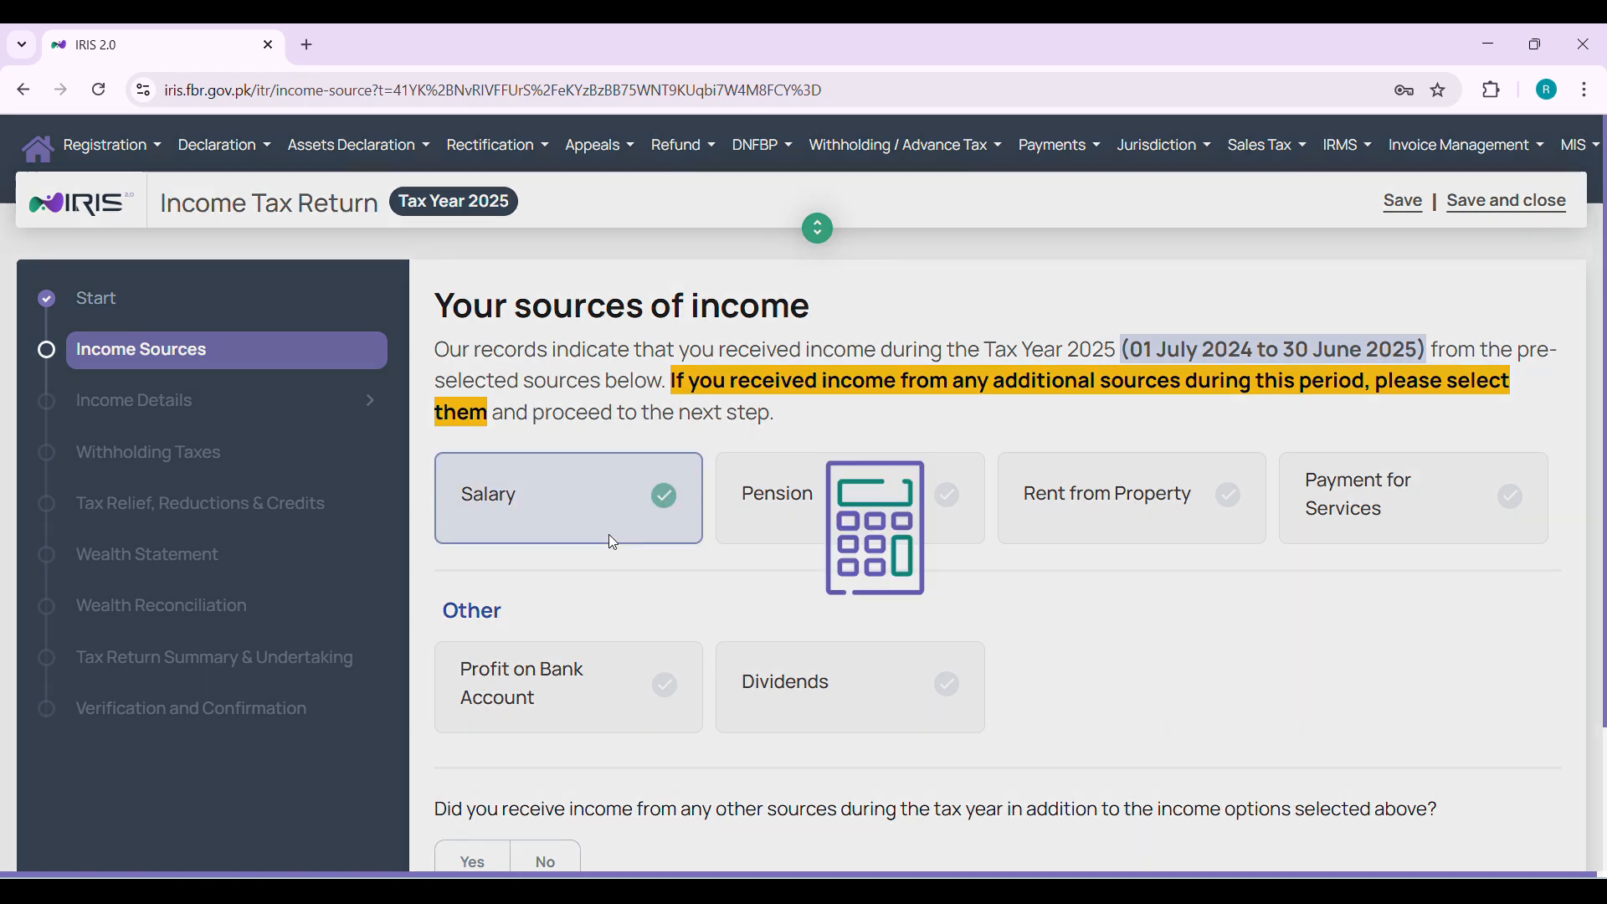
Answer Yes to having other income sources and accept the redirection to the full return form
{"action": "scroll", "coordinate": [669, 625], "scroll_direction": "down", "scroll_amount": 1}
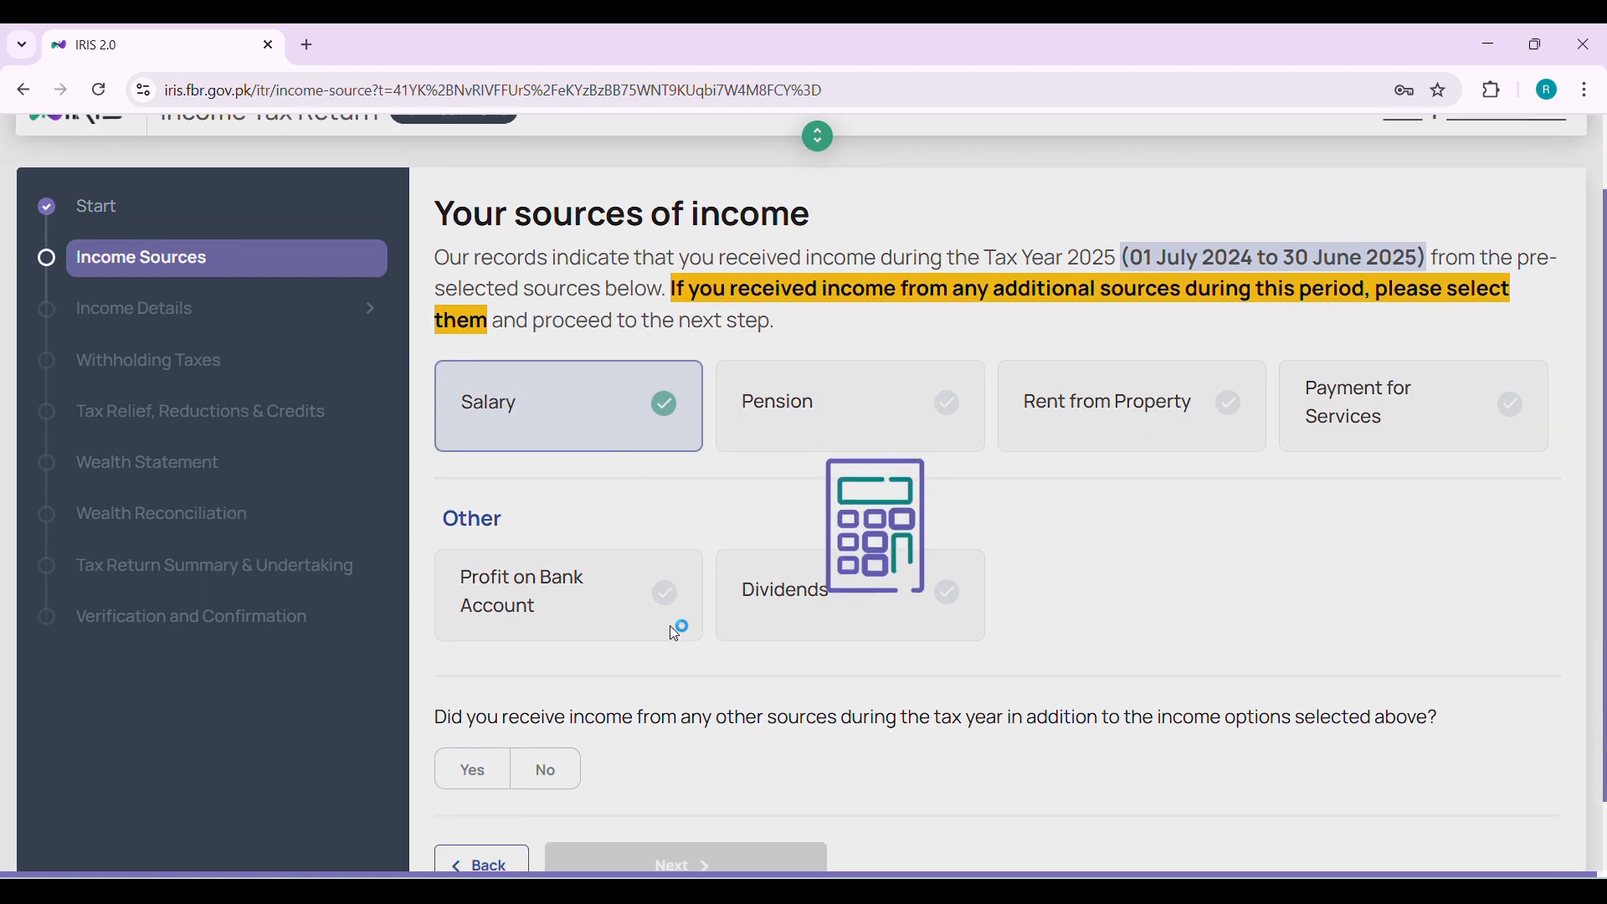
{"action": "scroll", "coordinate": [670, 625], "scroll_direction": "down", "scroll_amount": 1}
{"action": "left_click", "coordinate": [468, 693]}
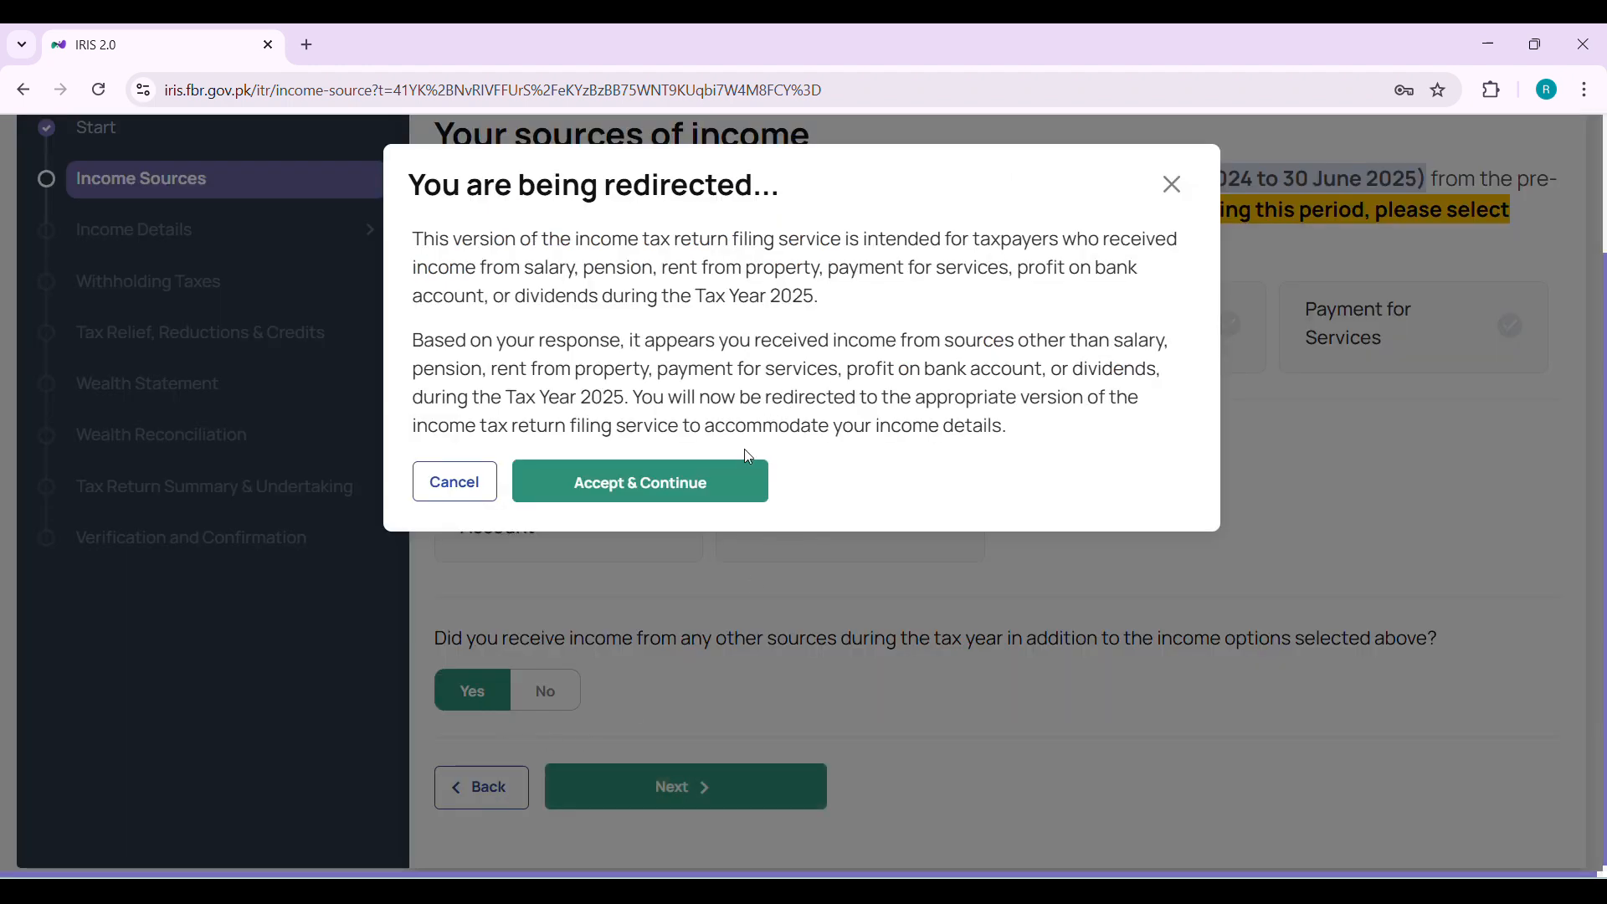
{"action": "left_click", "coordinate": [708, 497]}
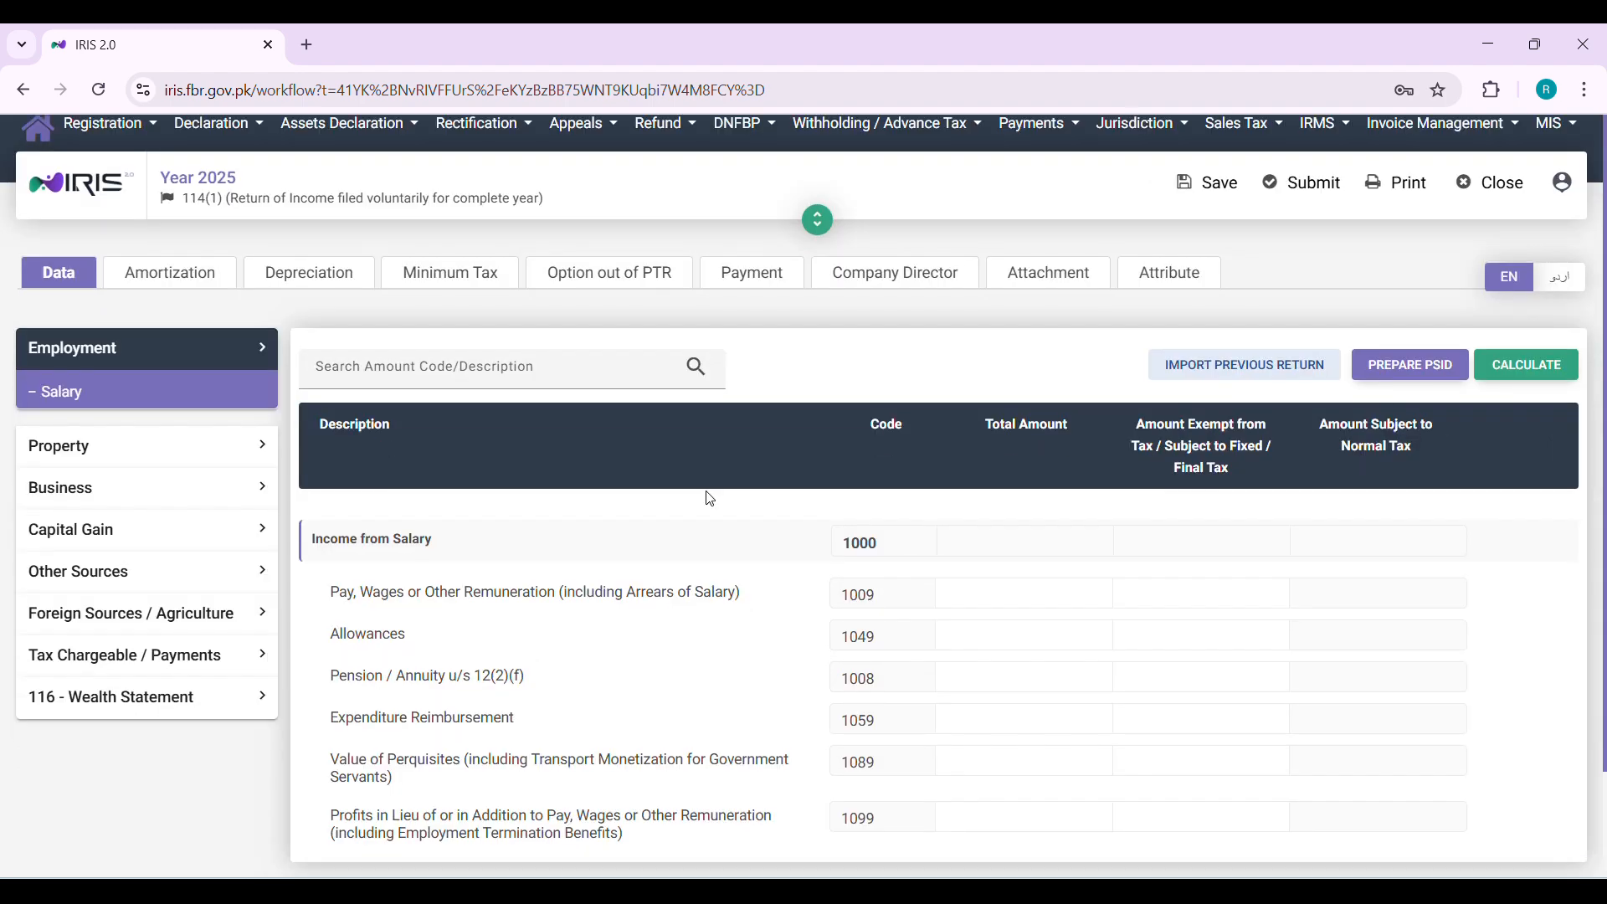
Enter 2200000 as the total amount of pay, wages or other remuneration under code 1009 and calculate
{"action": "scroll", "coordinate": [710, 499], "scroll_direction": "down", "scroll_amount": 1}
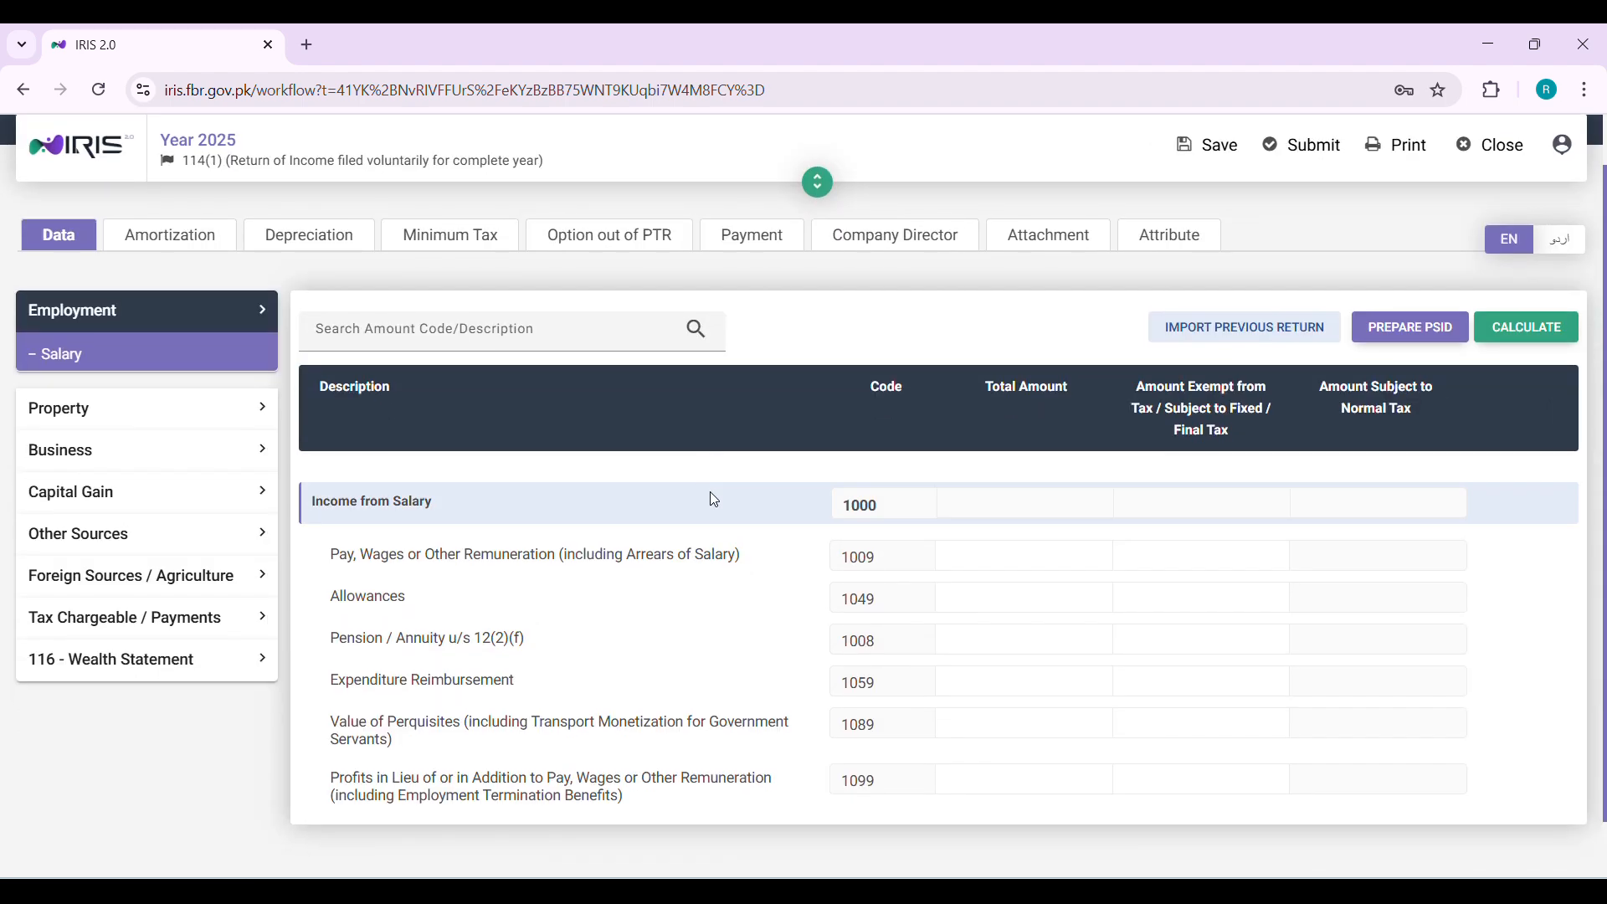
{"action": "left_click", "coordinate": [991, 555]}
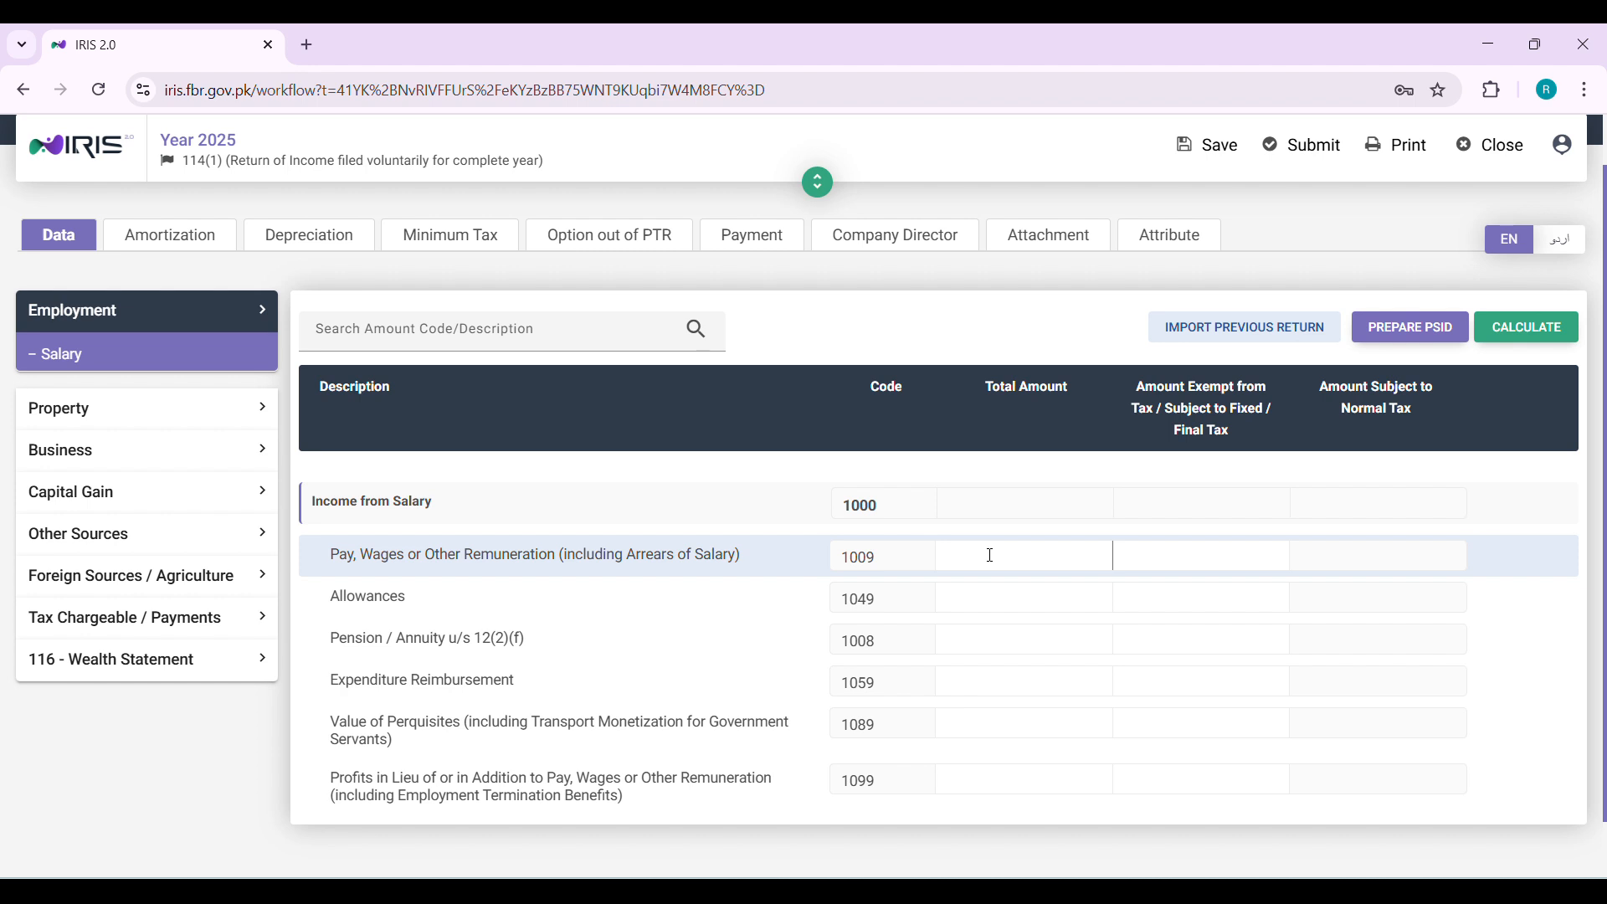
{"action": "type", "text": "2200000"}
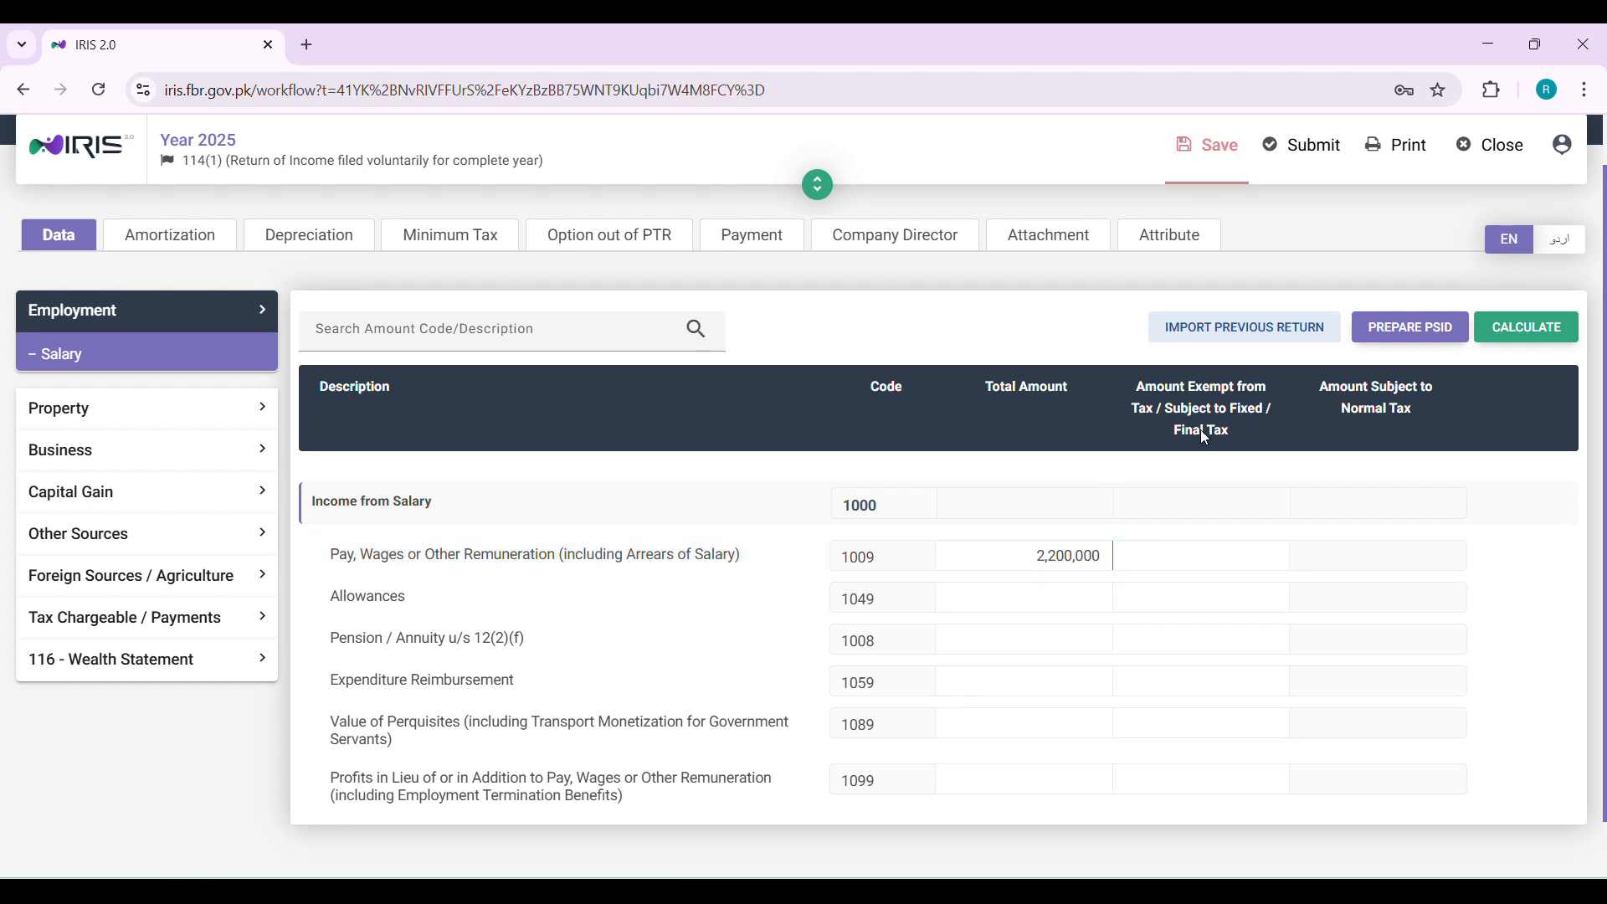
{"action": "left_click", "coordinate": [1500, 331]}
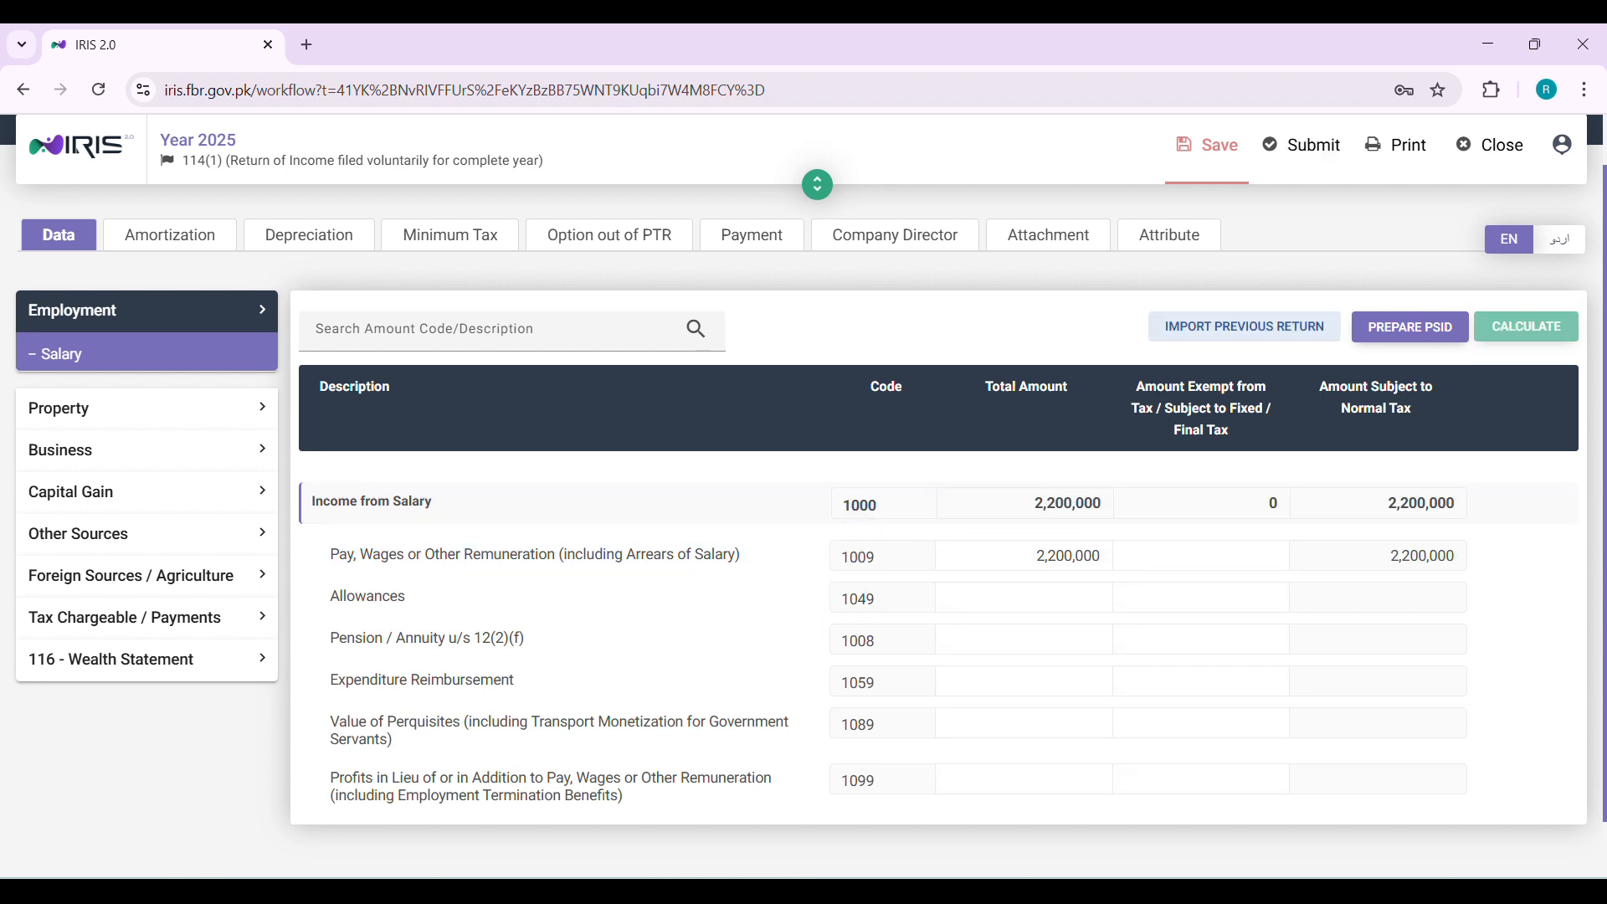
Switch to Calculator, clear it and compute 1200000 × 0.1
{"action": "left_click", "coordinate": [1162, 891]}
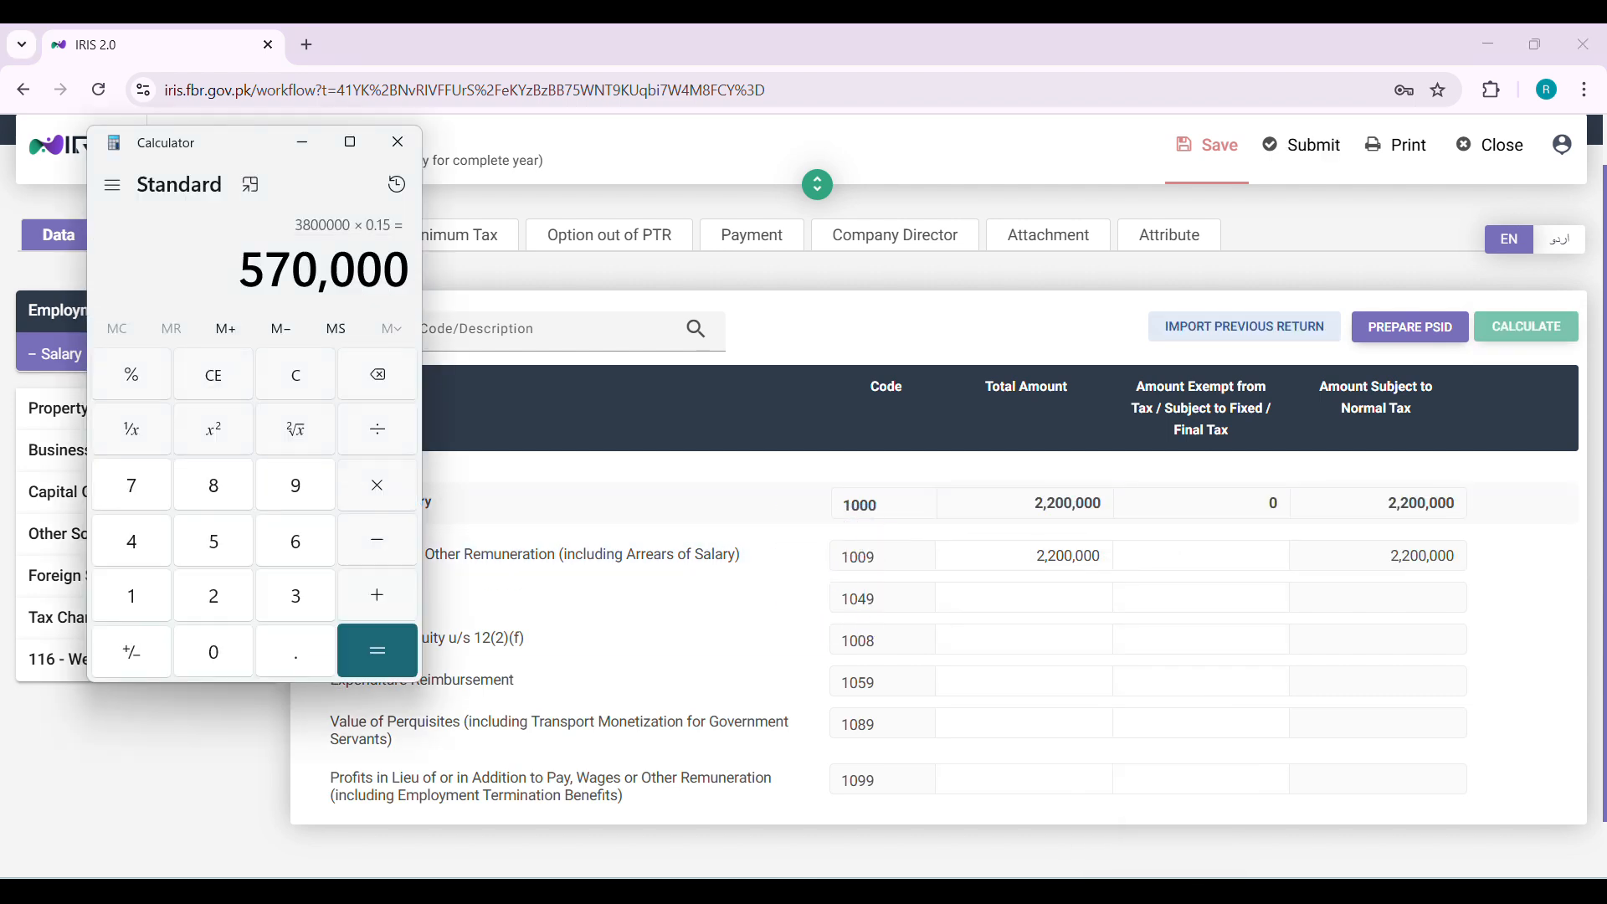
{"action": "left_click", "coordinate": [188, 352]}
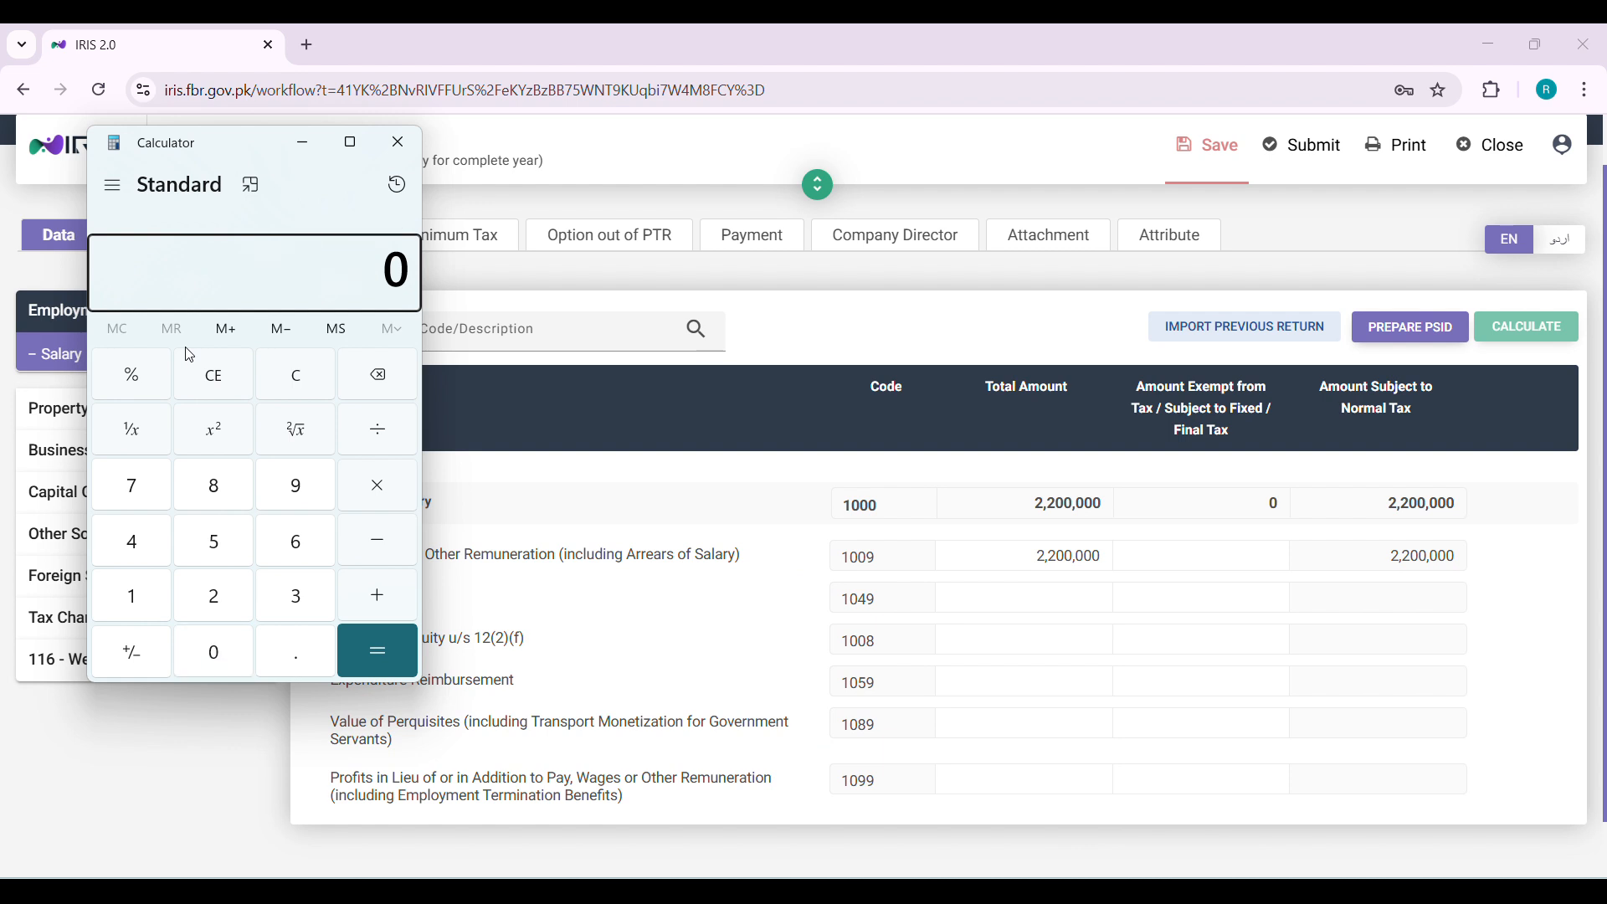
{"action": "type", "text": "120000"}
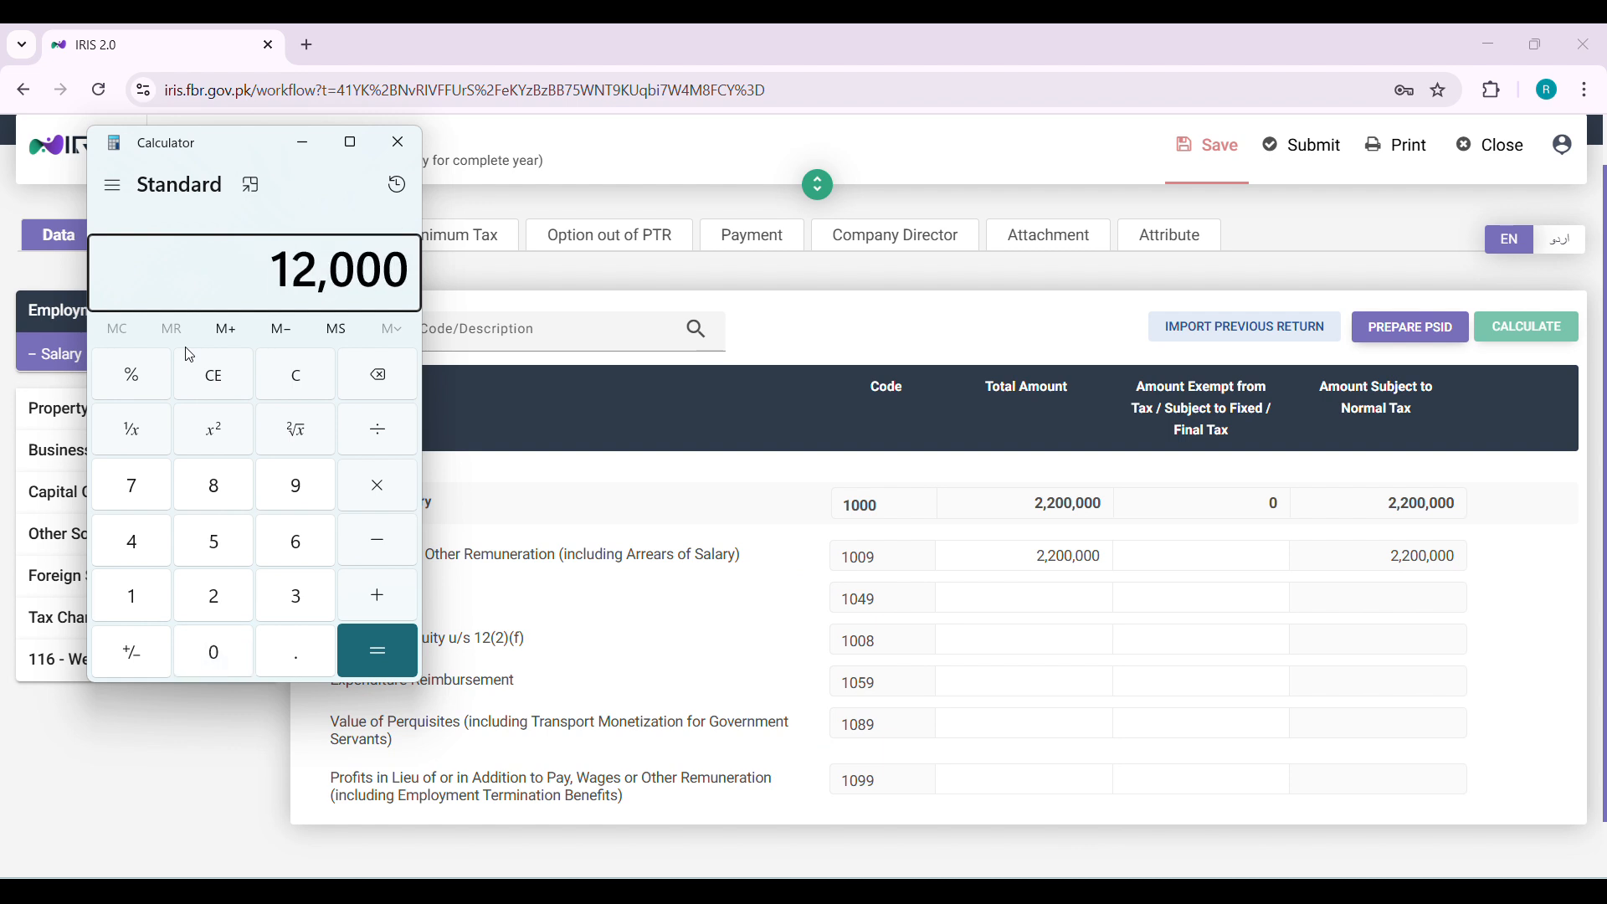
{"action": "type", "text": "0"}
{"action": "type", "text": "*0.1"}
{"action": "key", "text": "Return"}
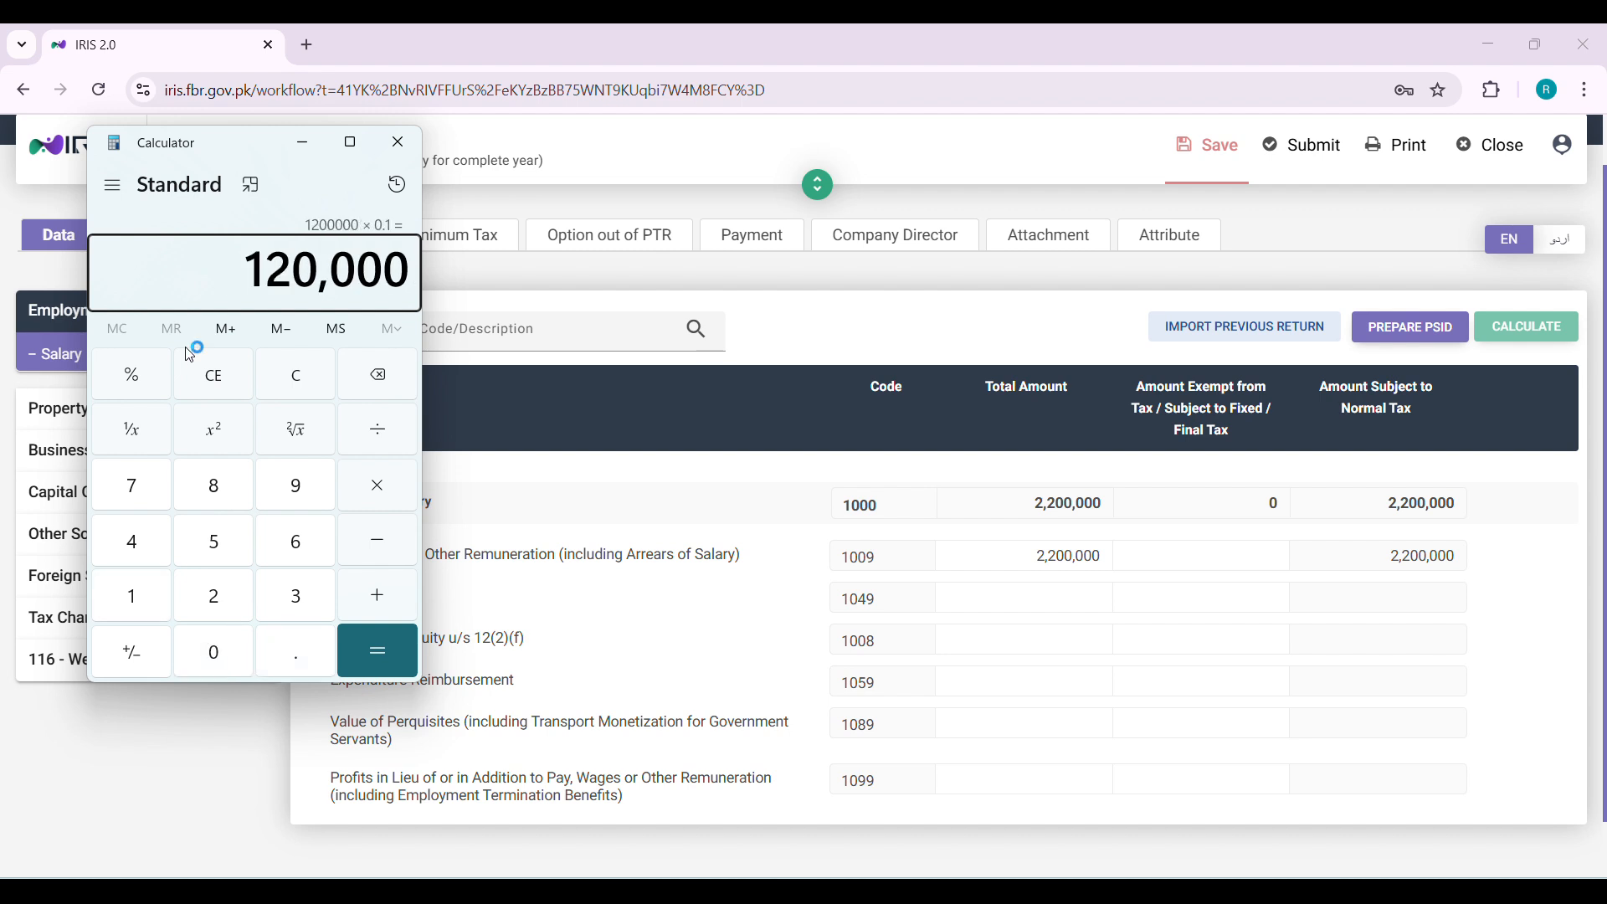
Enter 120,000 as the exempt amount for pay and wages under code 1009 and save the return
{"action": "left_click", "coordinate": [1214, 562]}
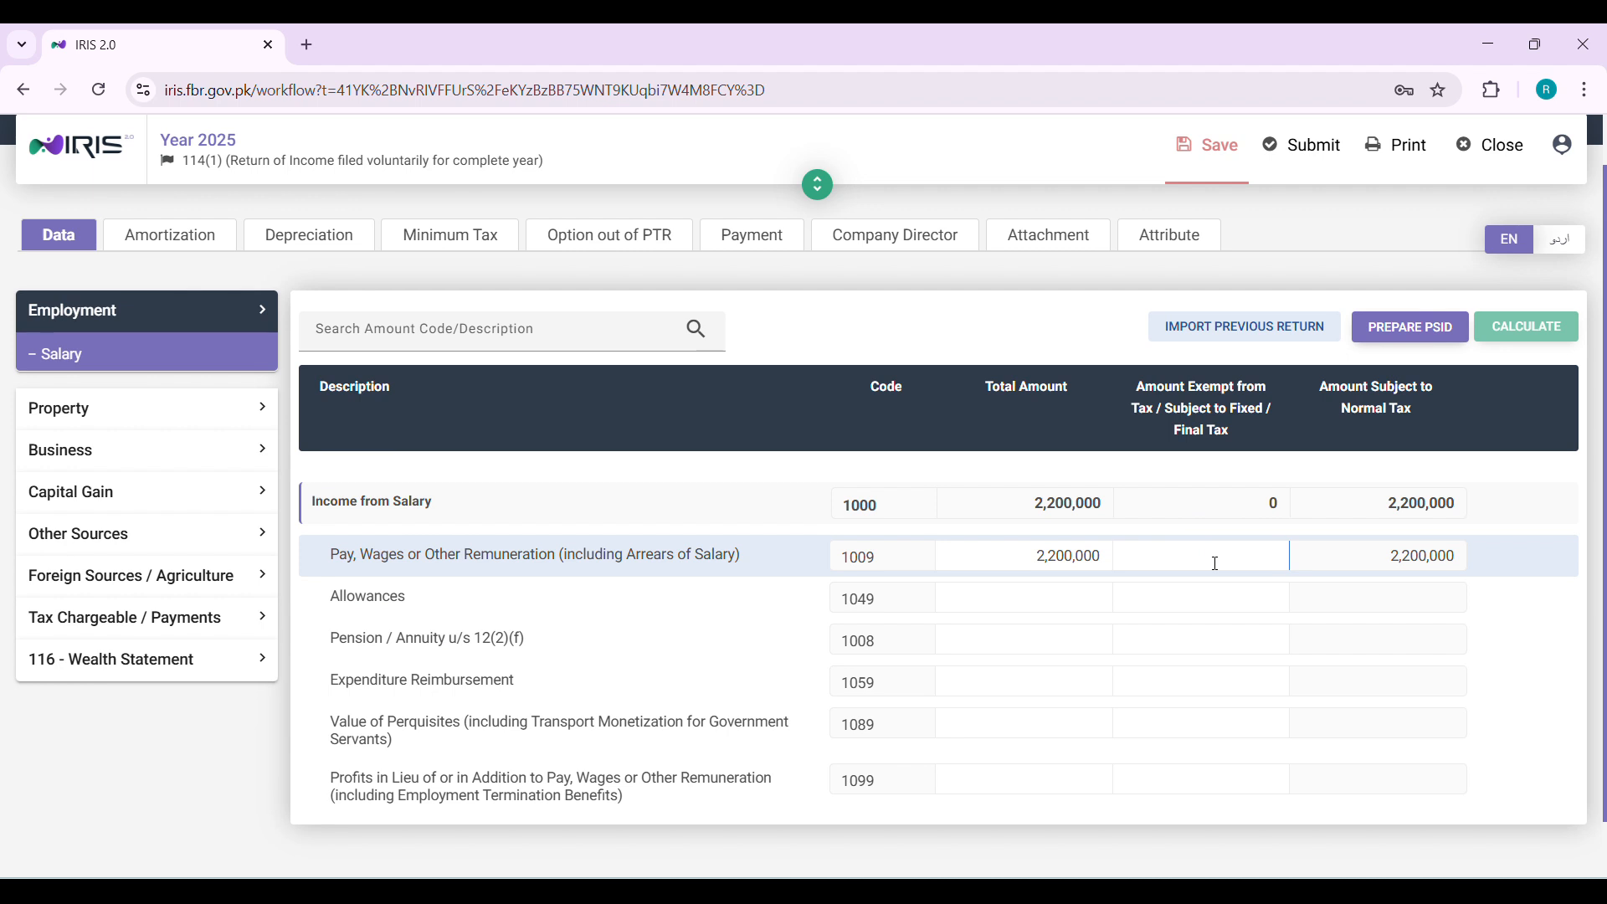
{"action": "type", "text": "120,000"}
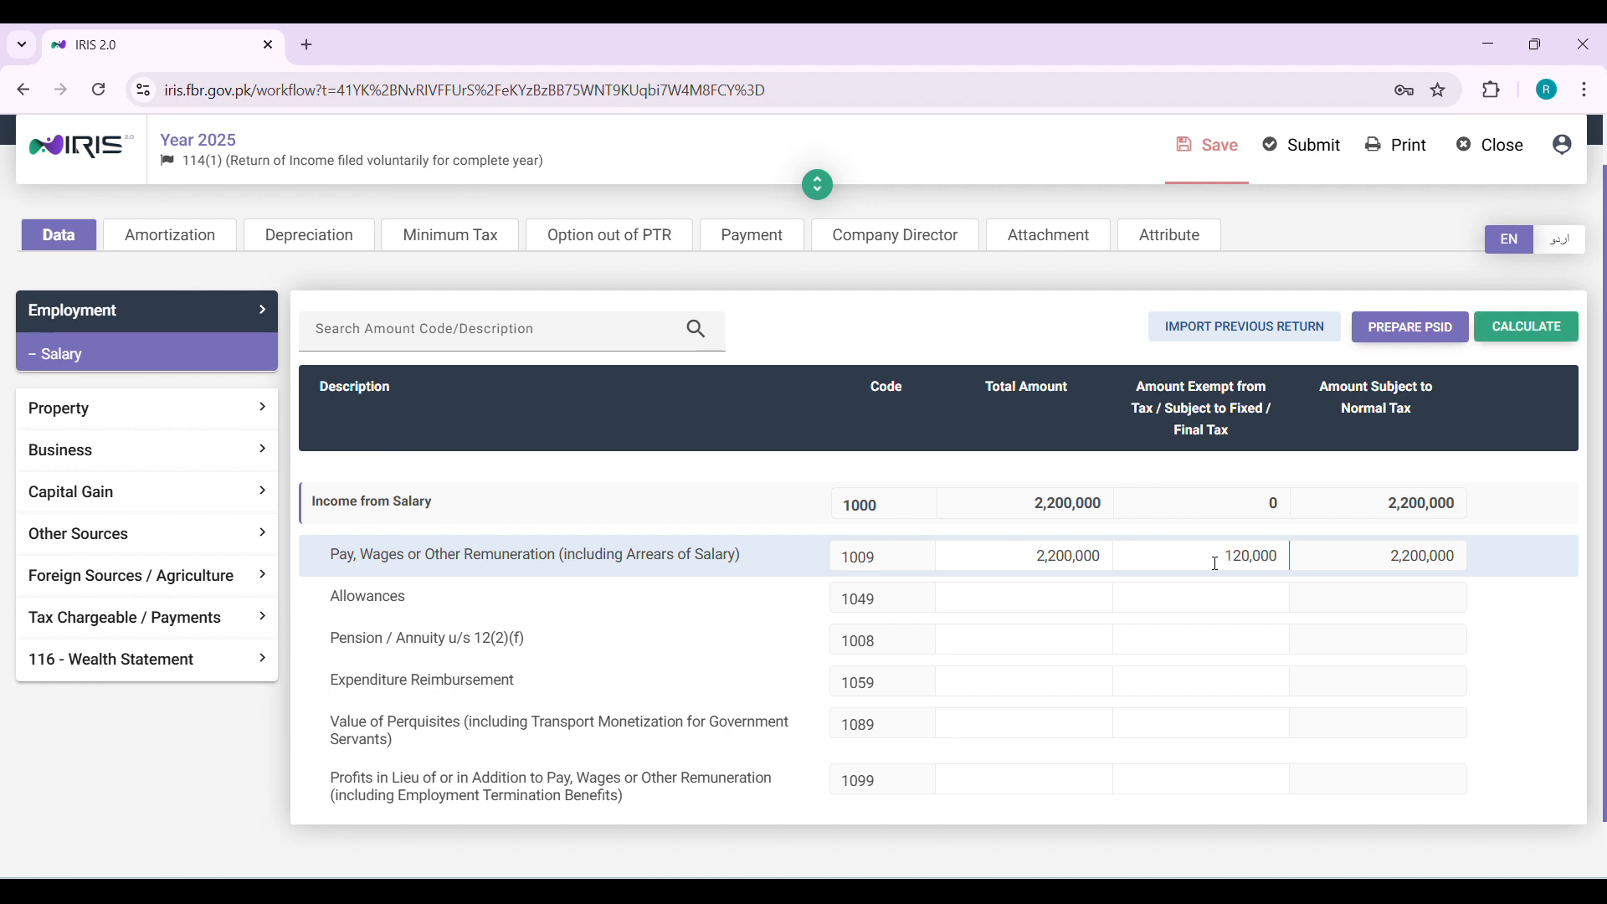
{"action": "left_click", "coordinate": [1556, 345]}
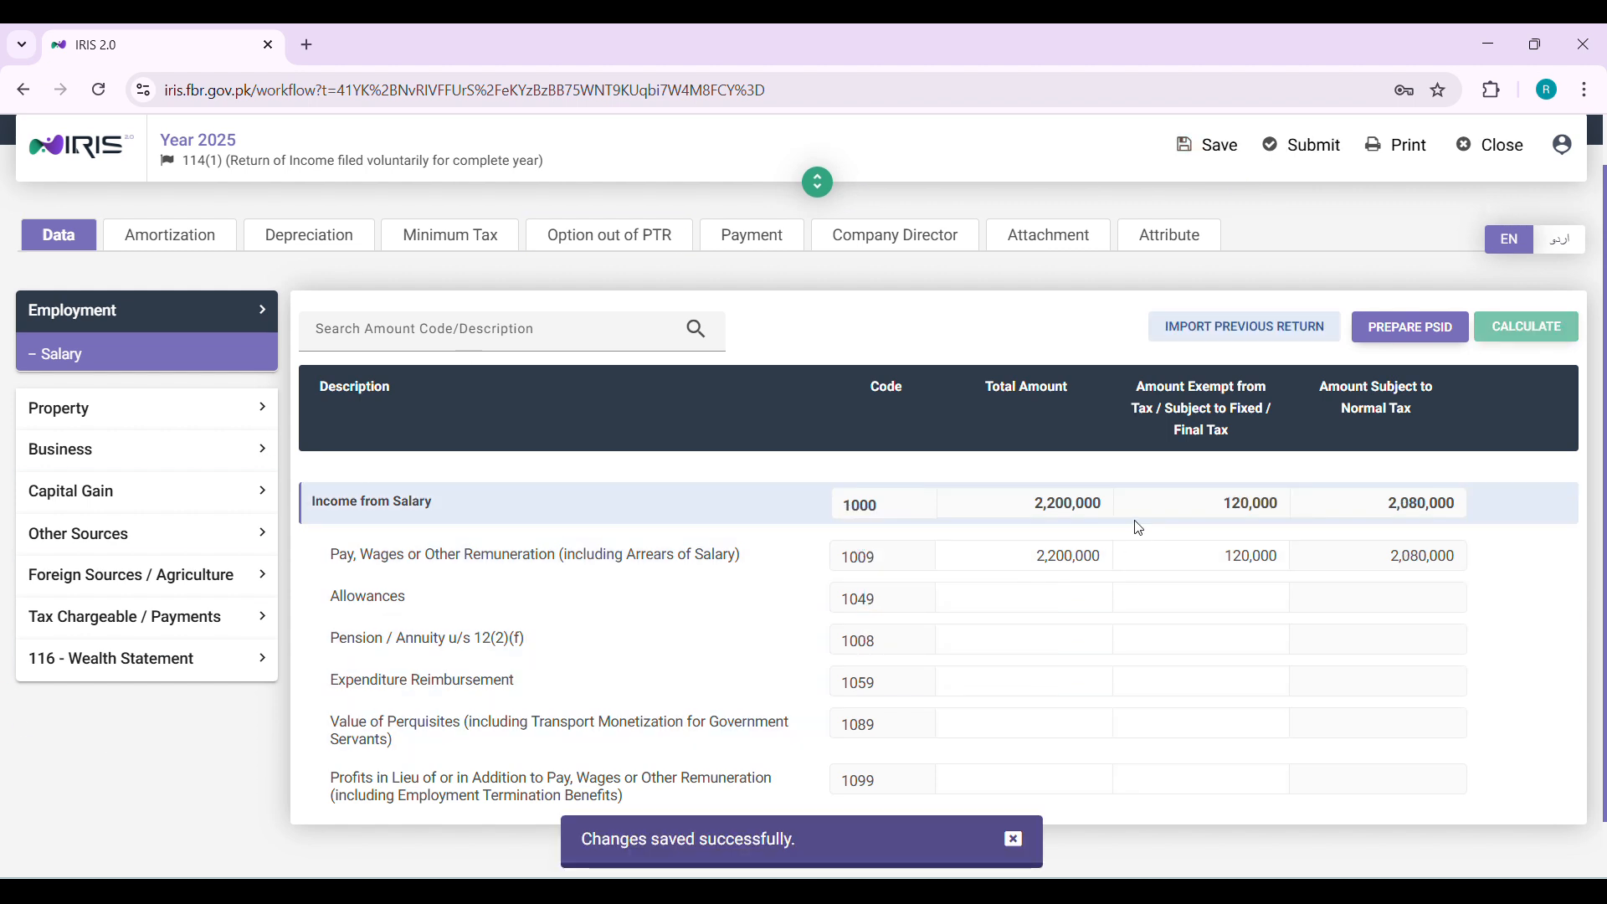
Select the total and exempt amounts of code 1009 to compare them
{"action": "left_click", "coordinate": [1037, 566]}
{"action": "double_click", "coordinate": [1038, 567]}
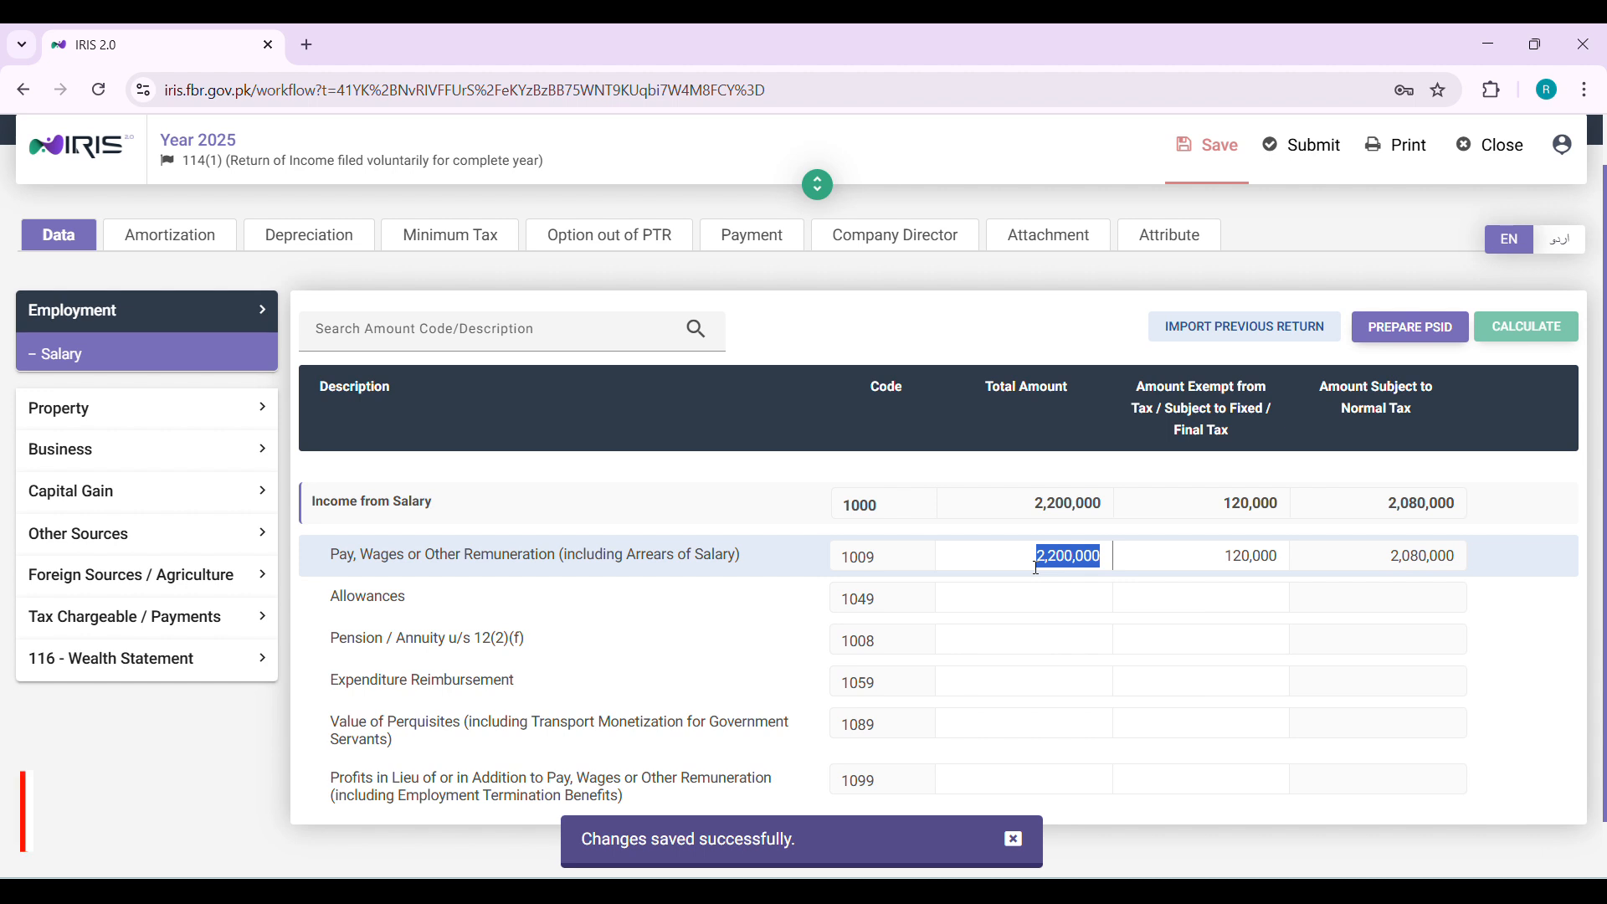
{"action": "double_click", "coordinate": [1253, 556]}
{"action": "key", "text": "super+c"}
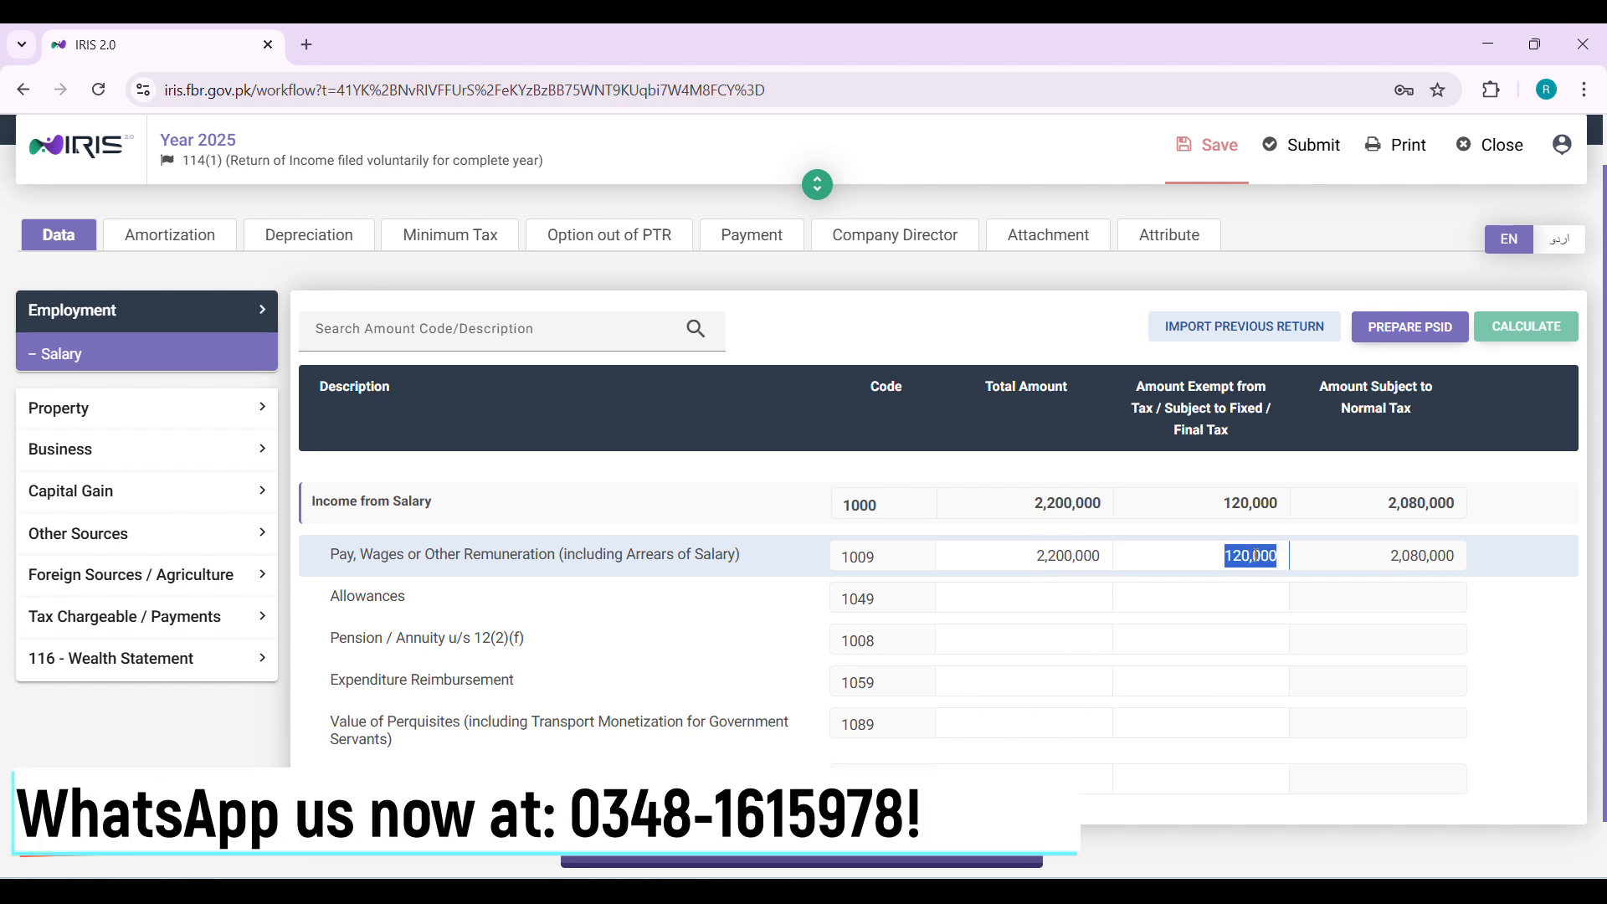
Copy the amount subject to normal tax for code 1009 and open the wealth statement's Reconciliation of Net Assets
{"action": "double_click", "coordinate": [1424, 559]}
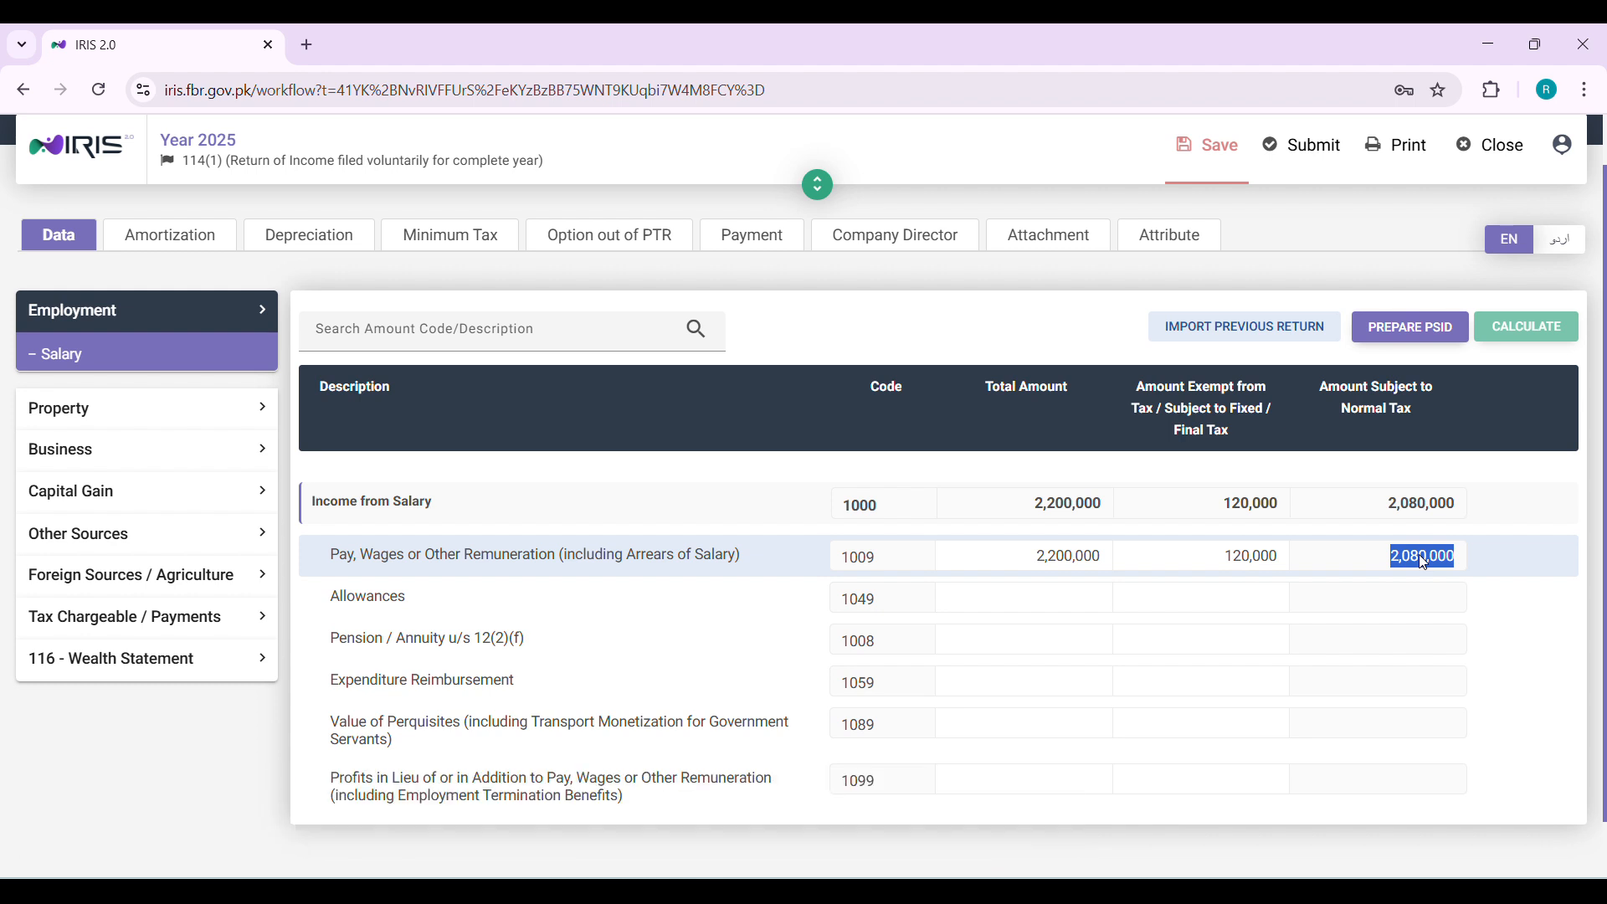
{"action": "left_click", "coordinate": [87, 672]}
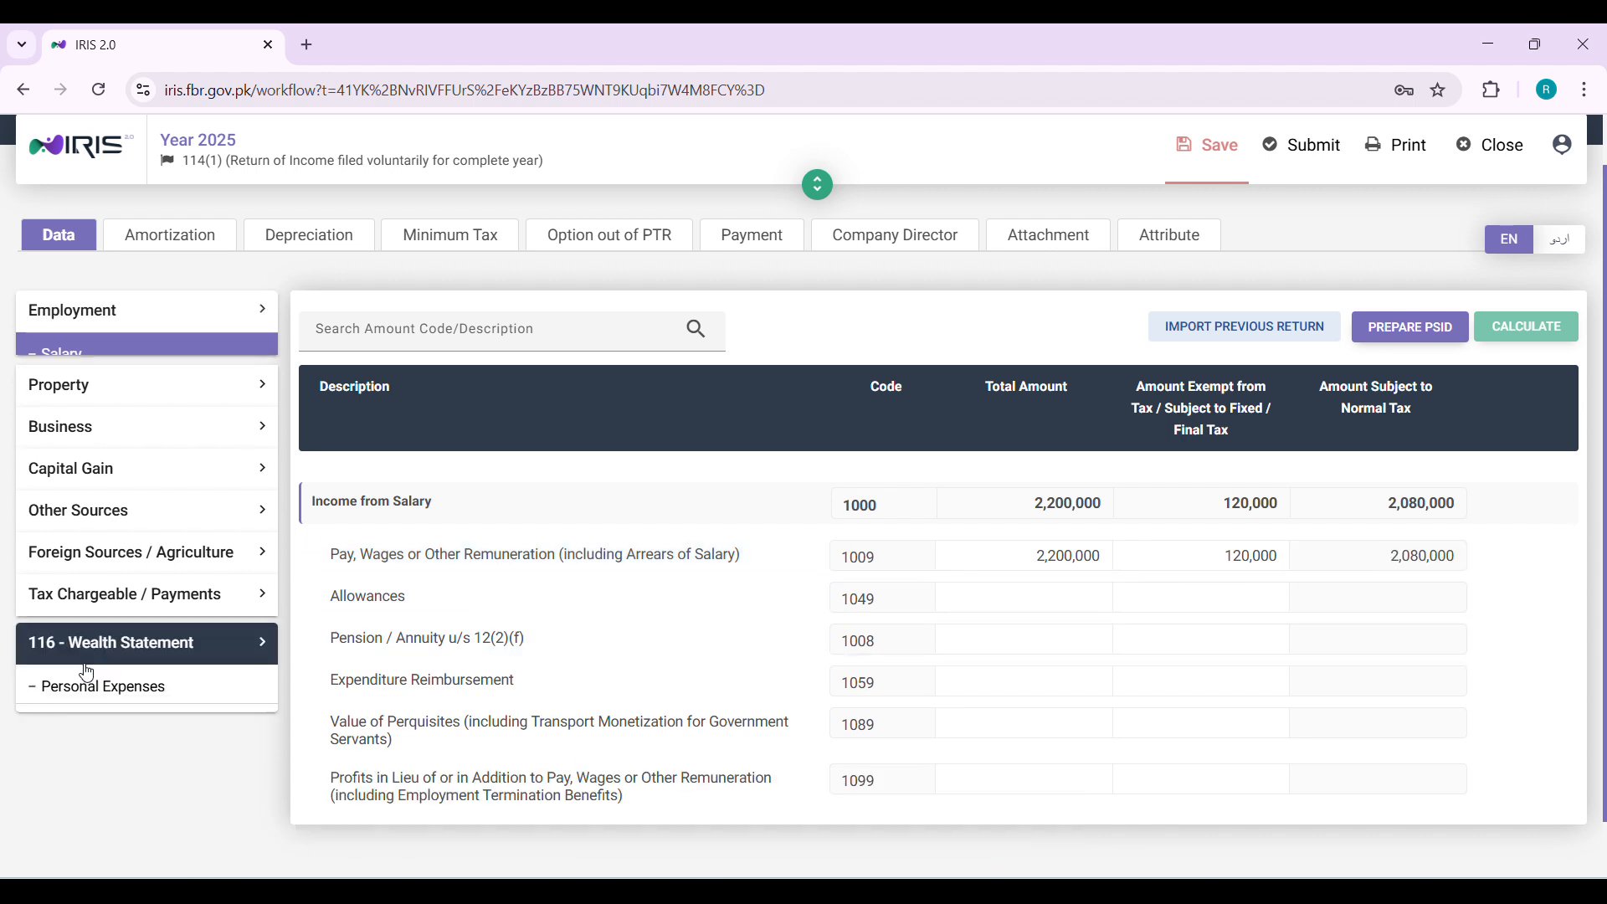
{"action": "left_click", "coordinate": [118, 753]}
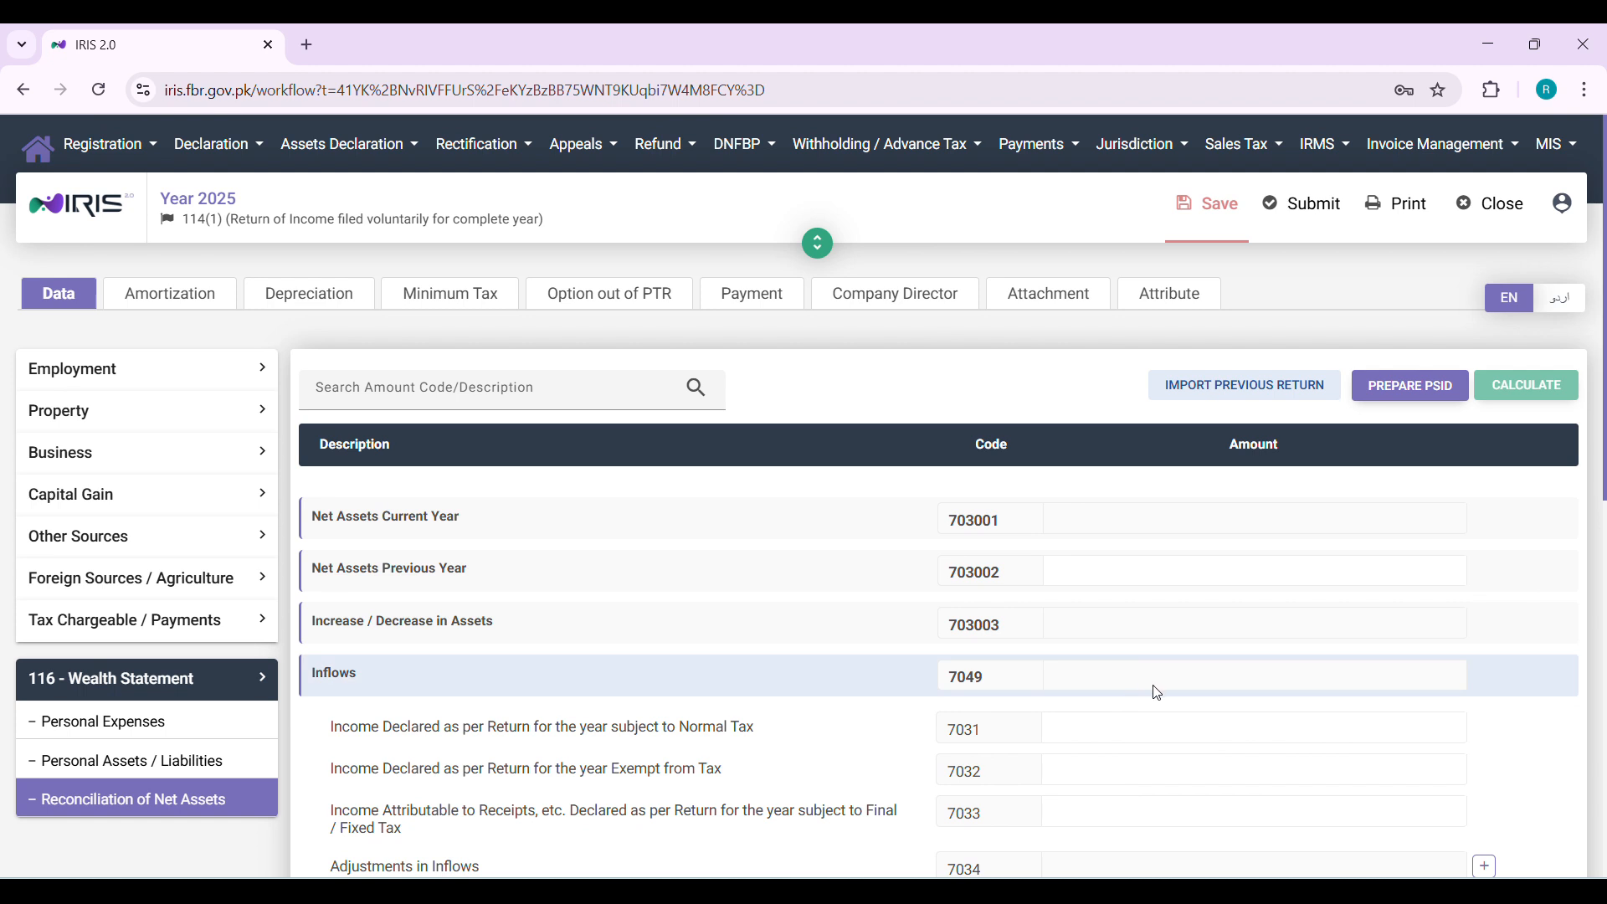
Paste 2,200,000 as income subject to normal tax (7031) and 120,000 as exempt income (7032), then calculate
{"action": "key", "text": "super+v"}
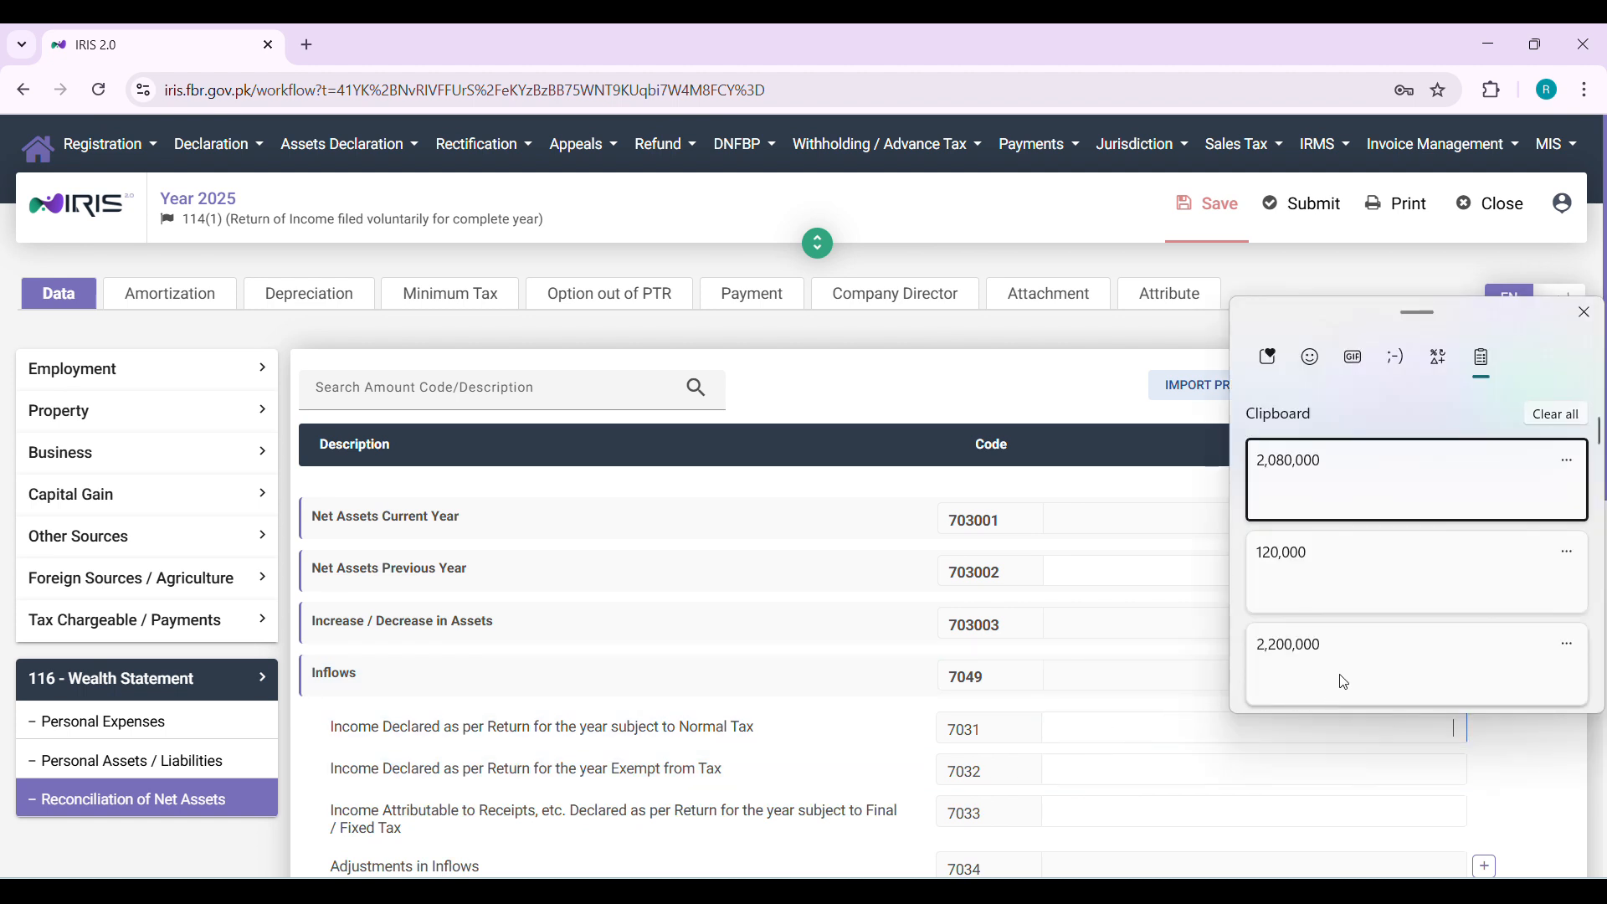
{"action": "left_click", "coordinate": [1345, 682]}
{"action": "left_click", "coordinate": [1259, 760]}
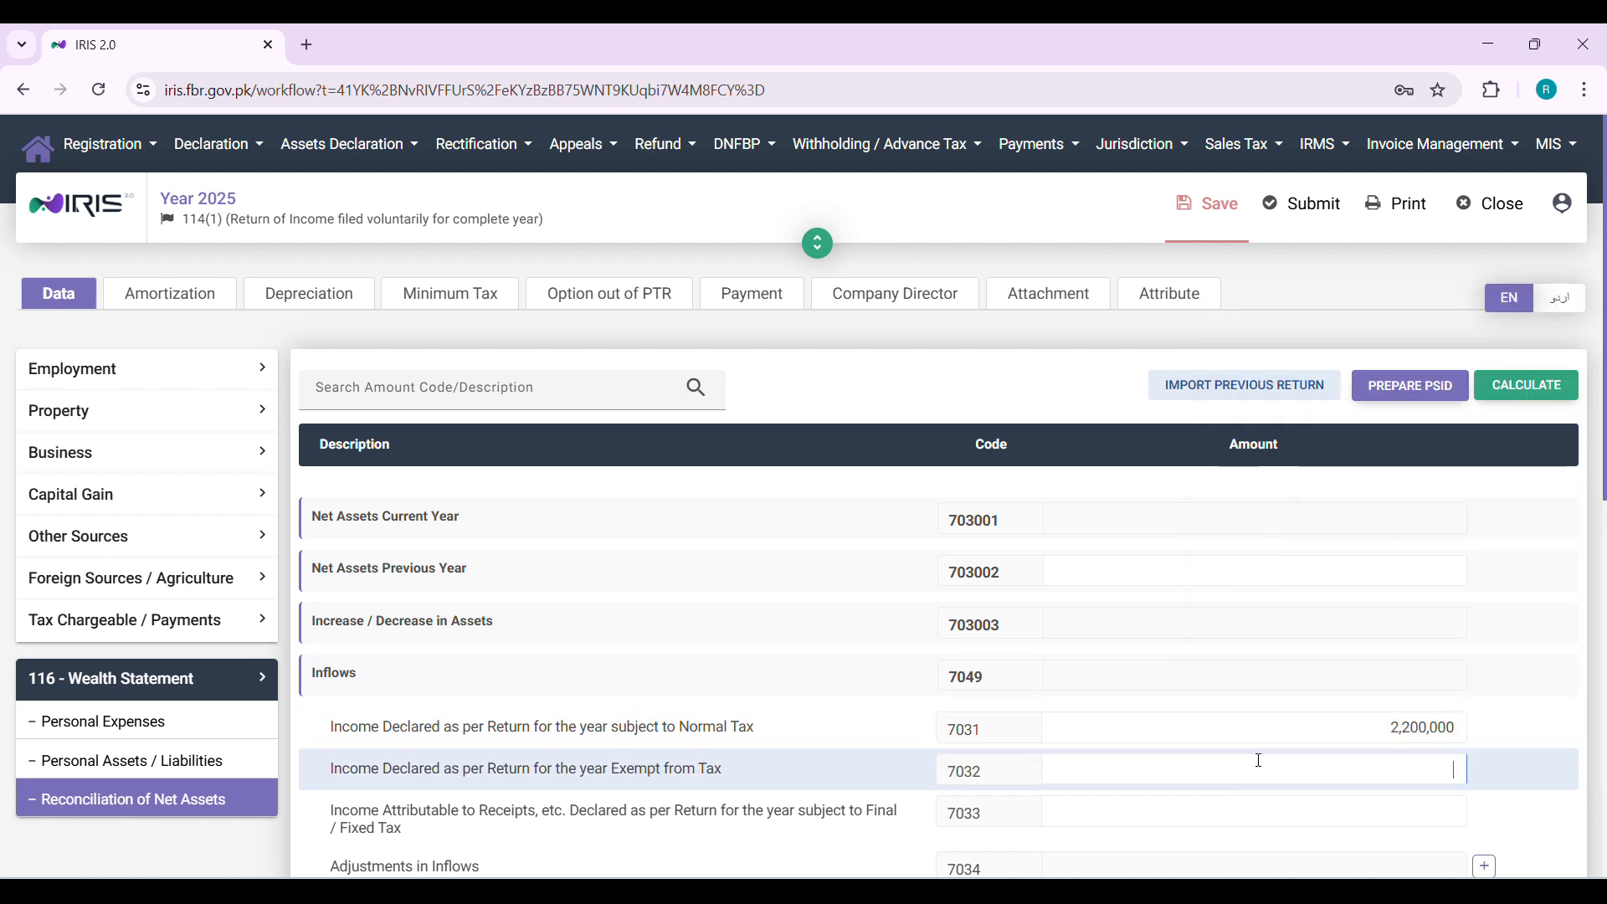
{"action": "key", "text": "super+v"}
{"action": "left_click", "coordinate": [1358, 641]}
{"action": "left_click", "coordinate": [1510, 386]}
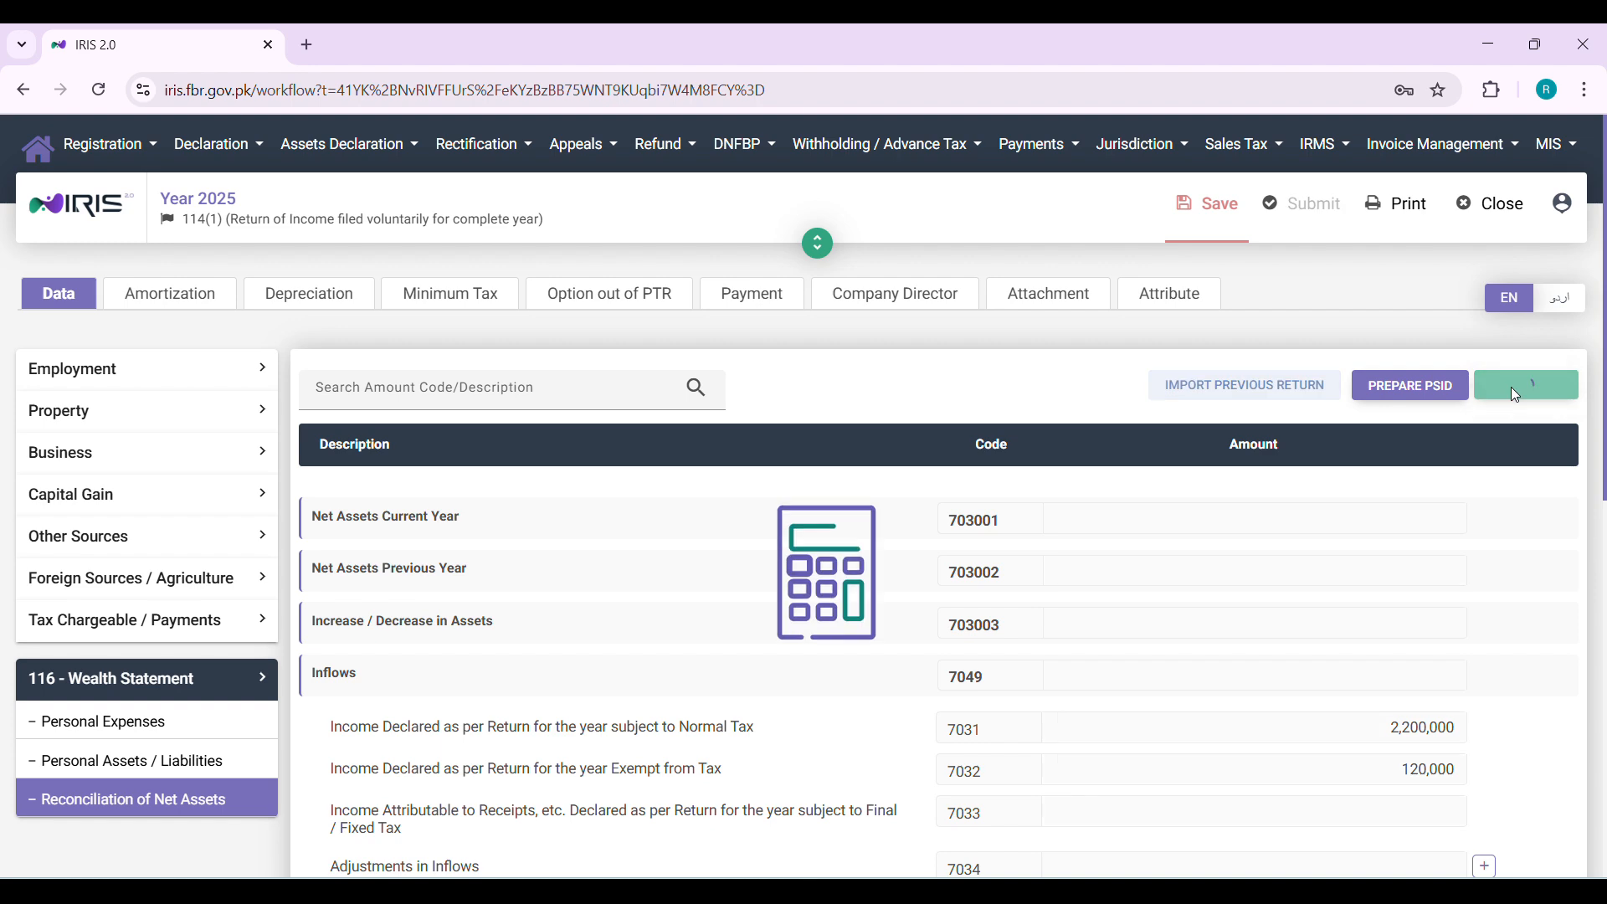
Enter 780,000 as Other Personal / Household Expenses (code 7087) under Personal Expenses and calculate
{"action": "scroll", "coordinate": [1031, 560], "scroll_direction": "down", "scroll_amount": 4}
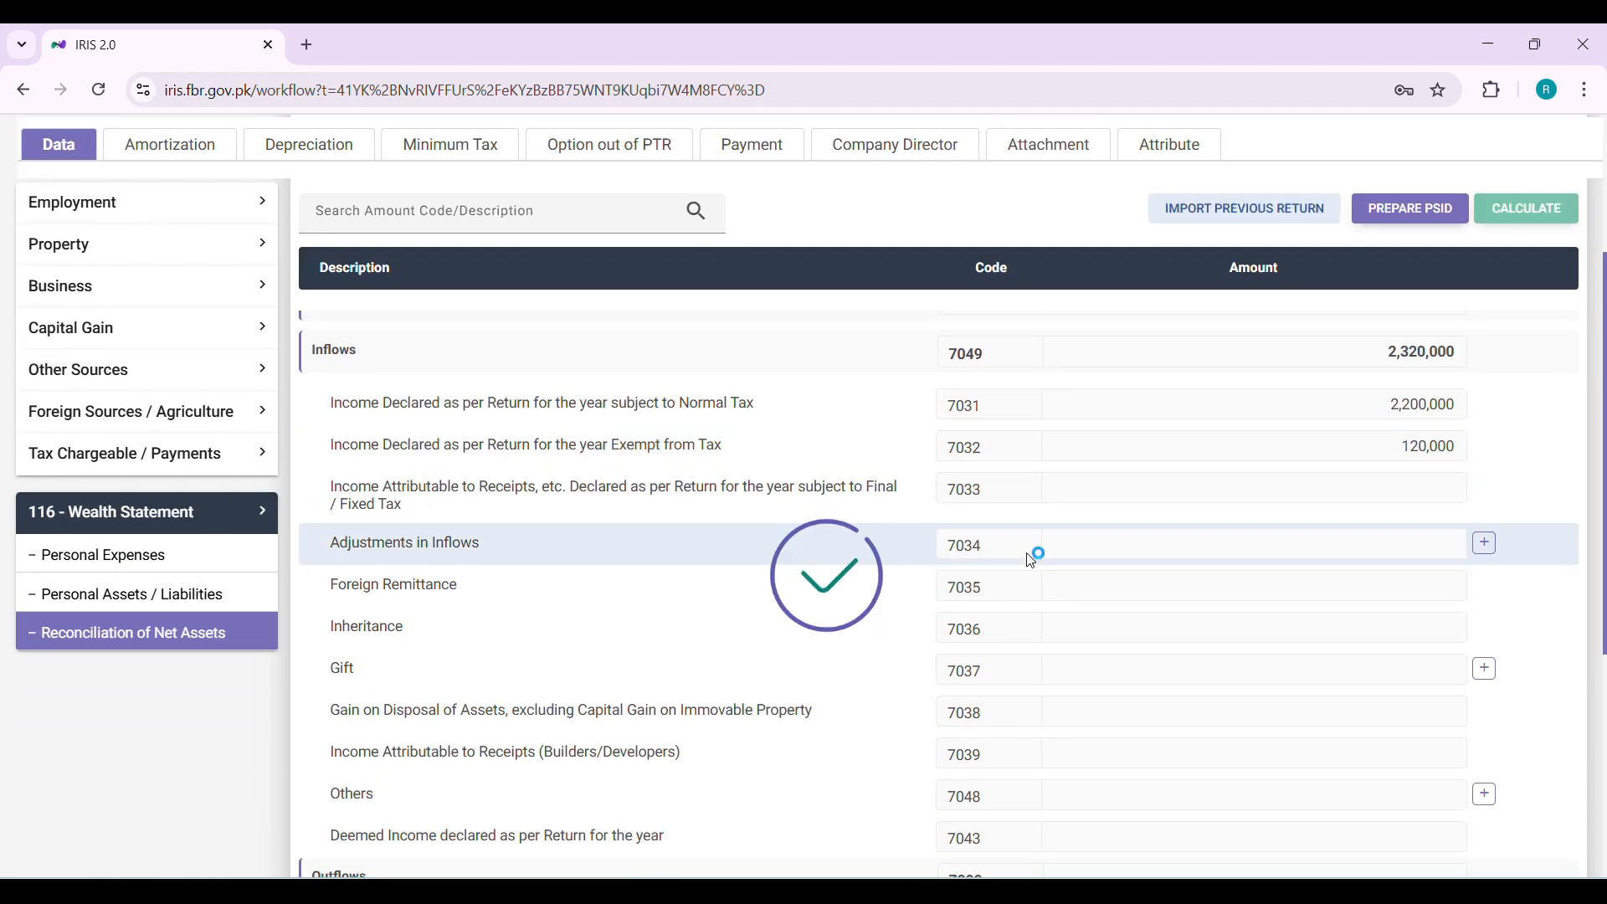
{"action": "scroll", "coordinate": [1031, 561], "scroll_direction": "down", "scroll_amount": 5}
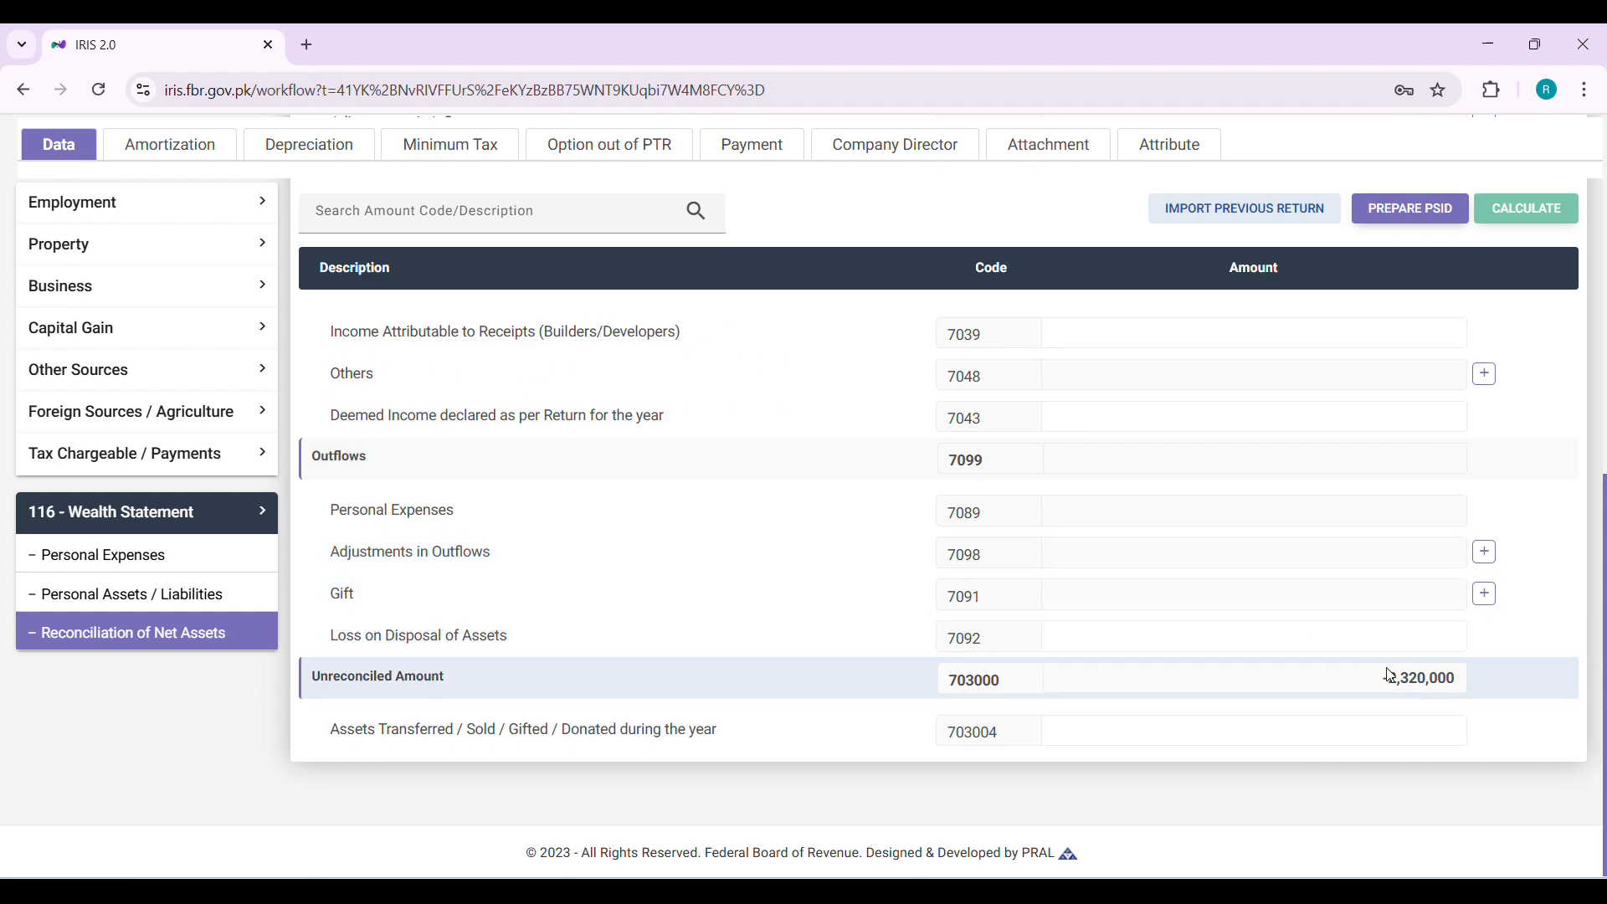
{"action": "left_click", "coordinate": [193, 572]}
{"action": "scroll", "coordinate": [810, 632], "scroll_direction": "down", "scroll_amount": 4}
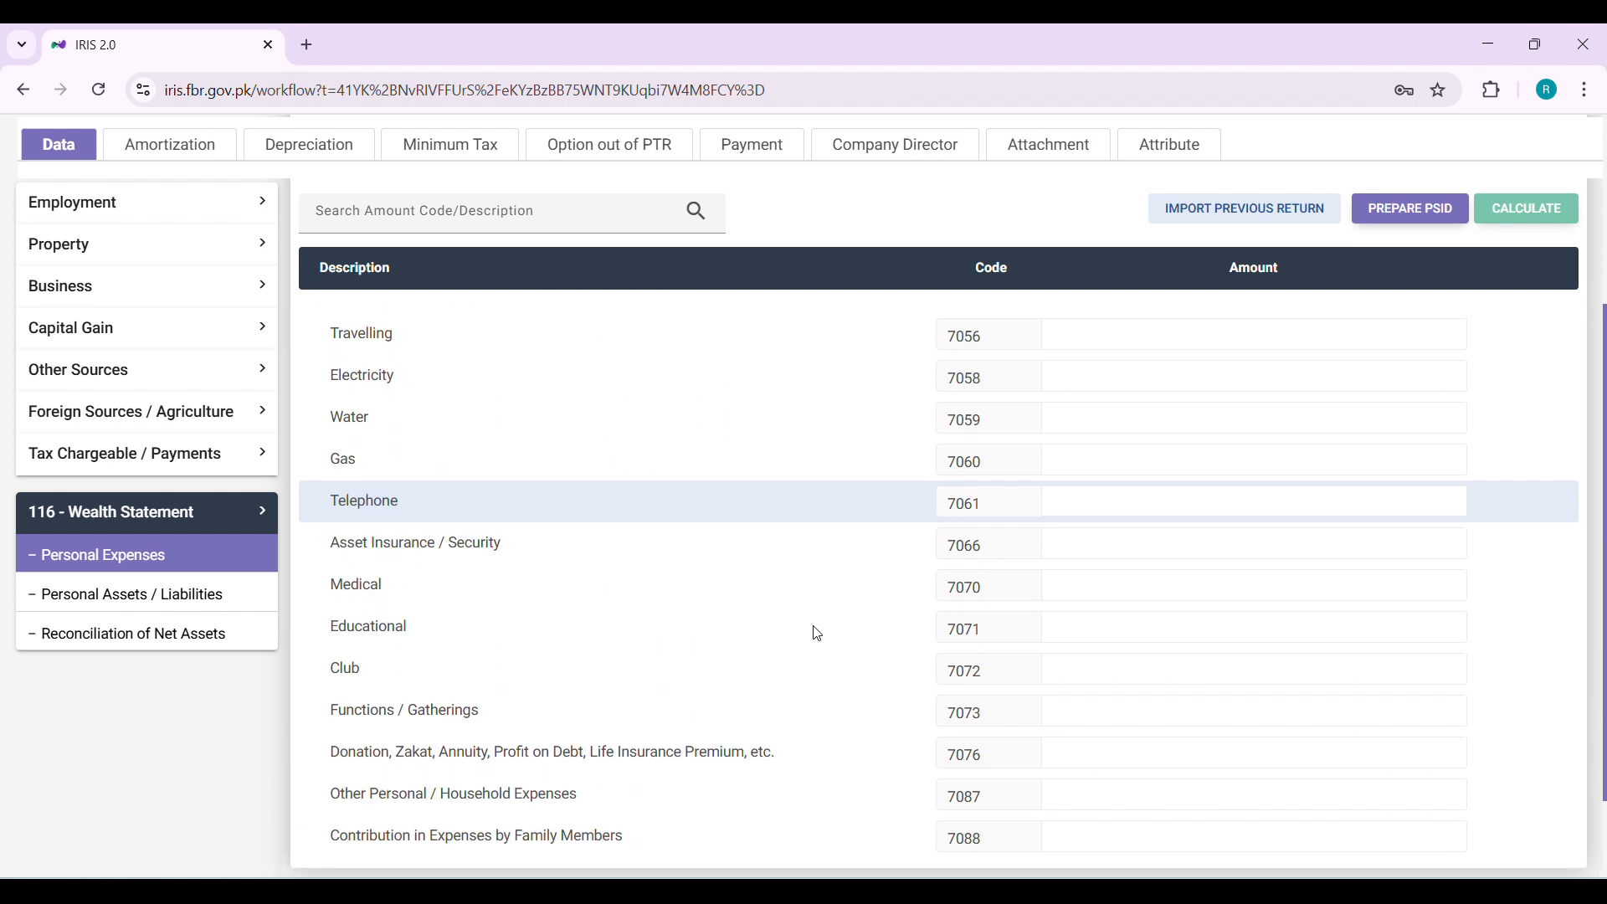
{"action": "scroll", "coordinate": [812, 634], "scroll_direction": "up", "scroll_amount": 2}
{"action": "scroll", "coordinate": [1008, 416], "scroll_direction": "up", "scroll_amount": 1}
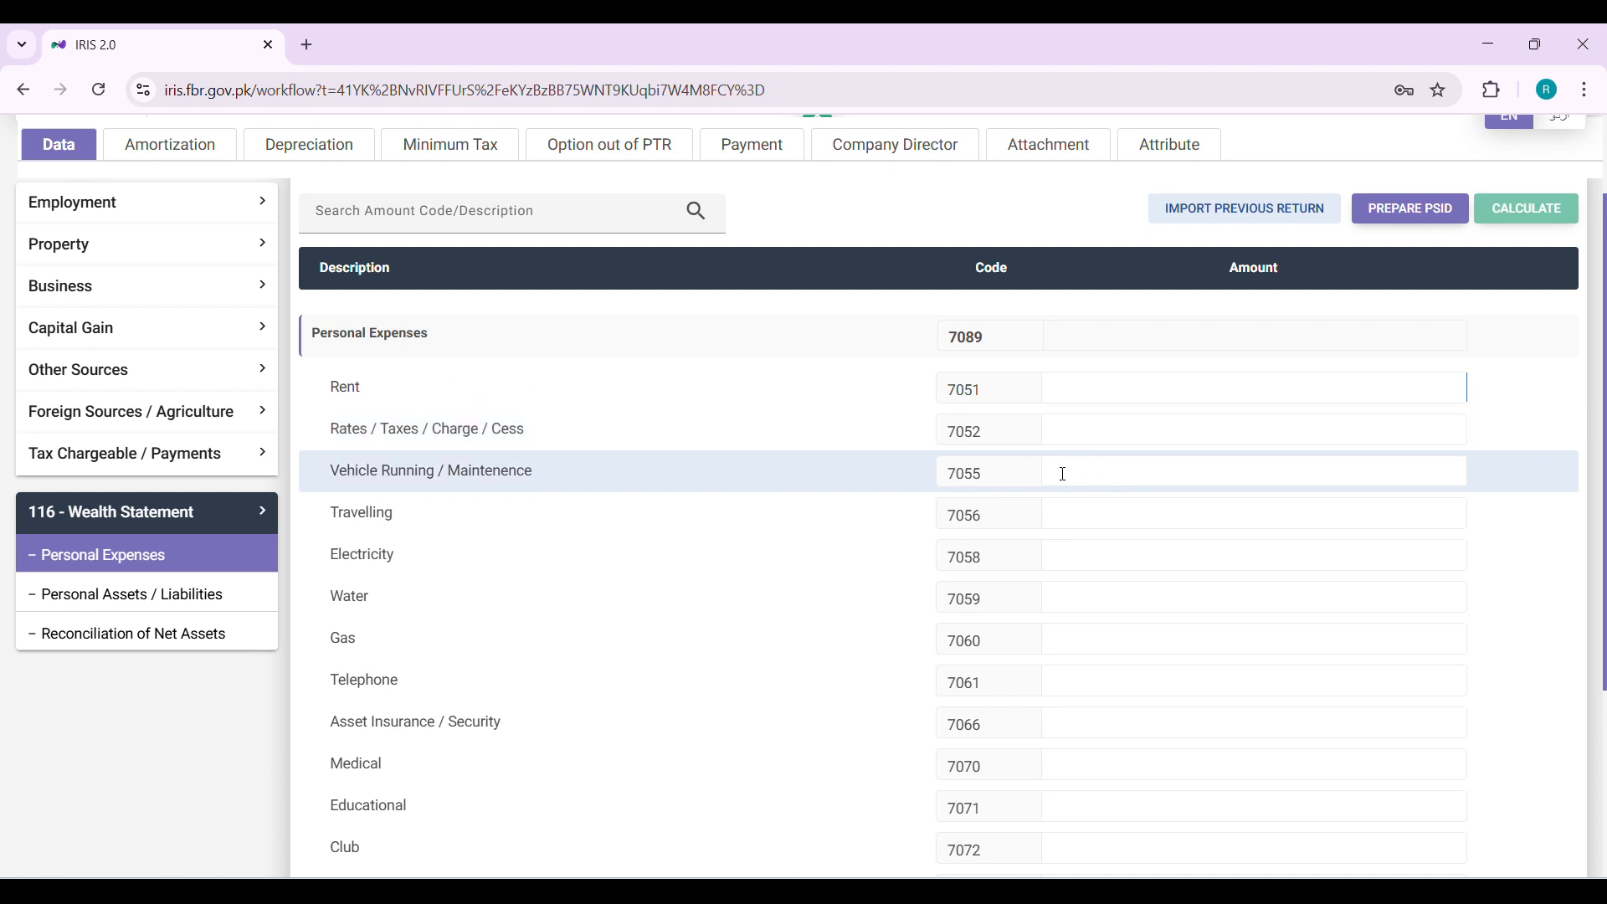
{"action": "scroll", "coordinate": [1063, 473], "scroll_direction": "down", "scroll_amount": 1}
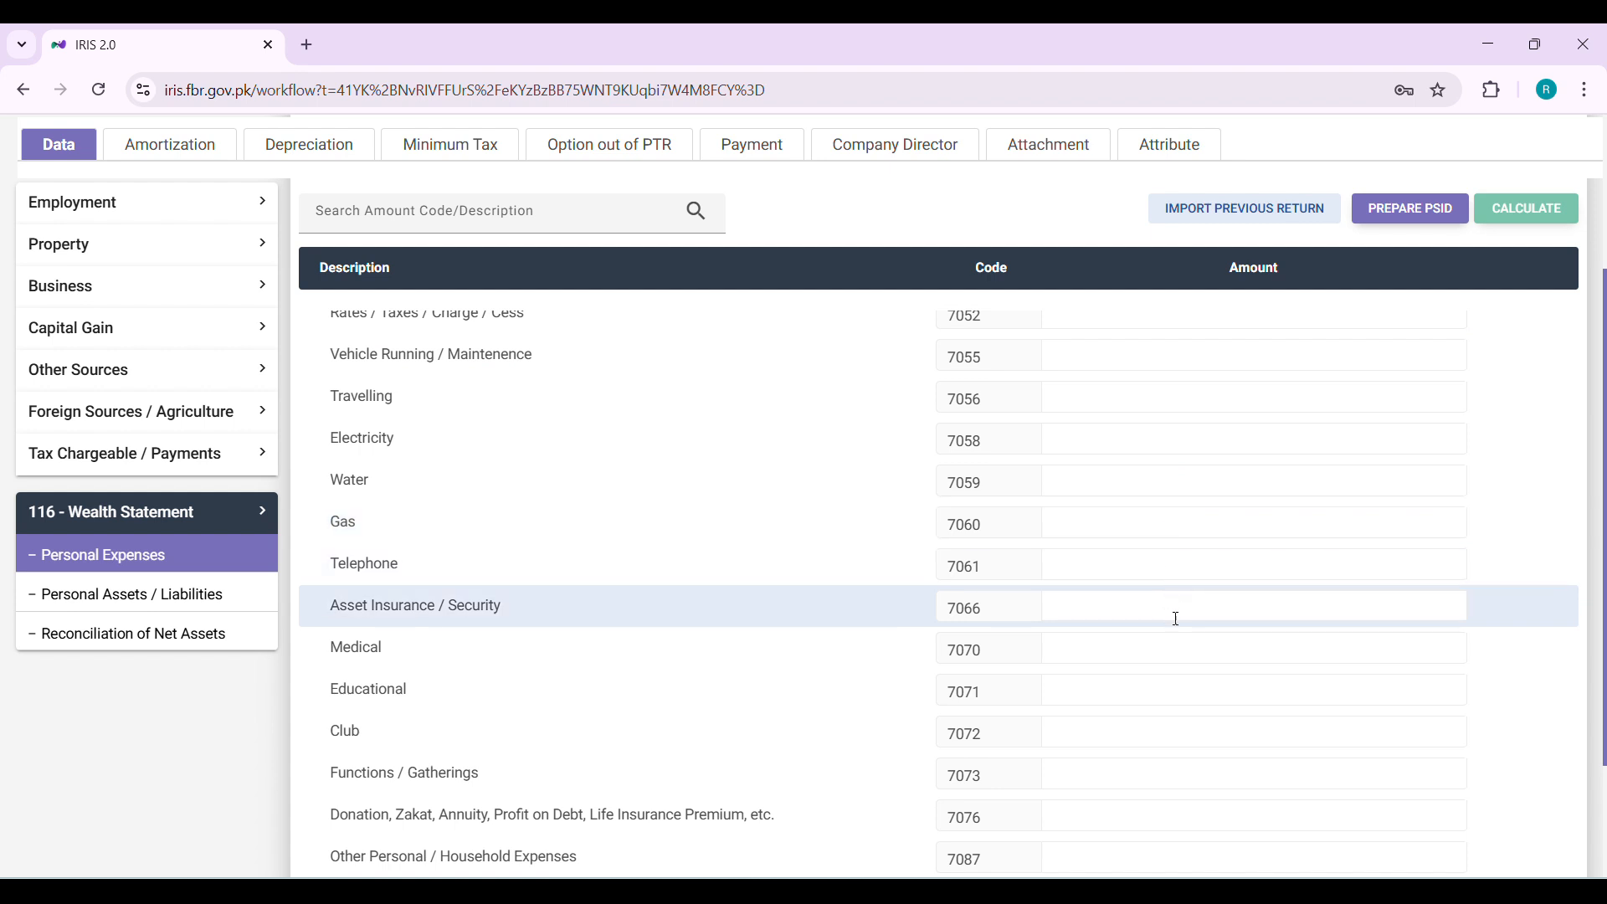
{"action": "scroll", "coordinate": [1175, 628], "scroll_direction": "down", "scroll_amount": 1}
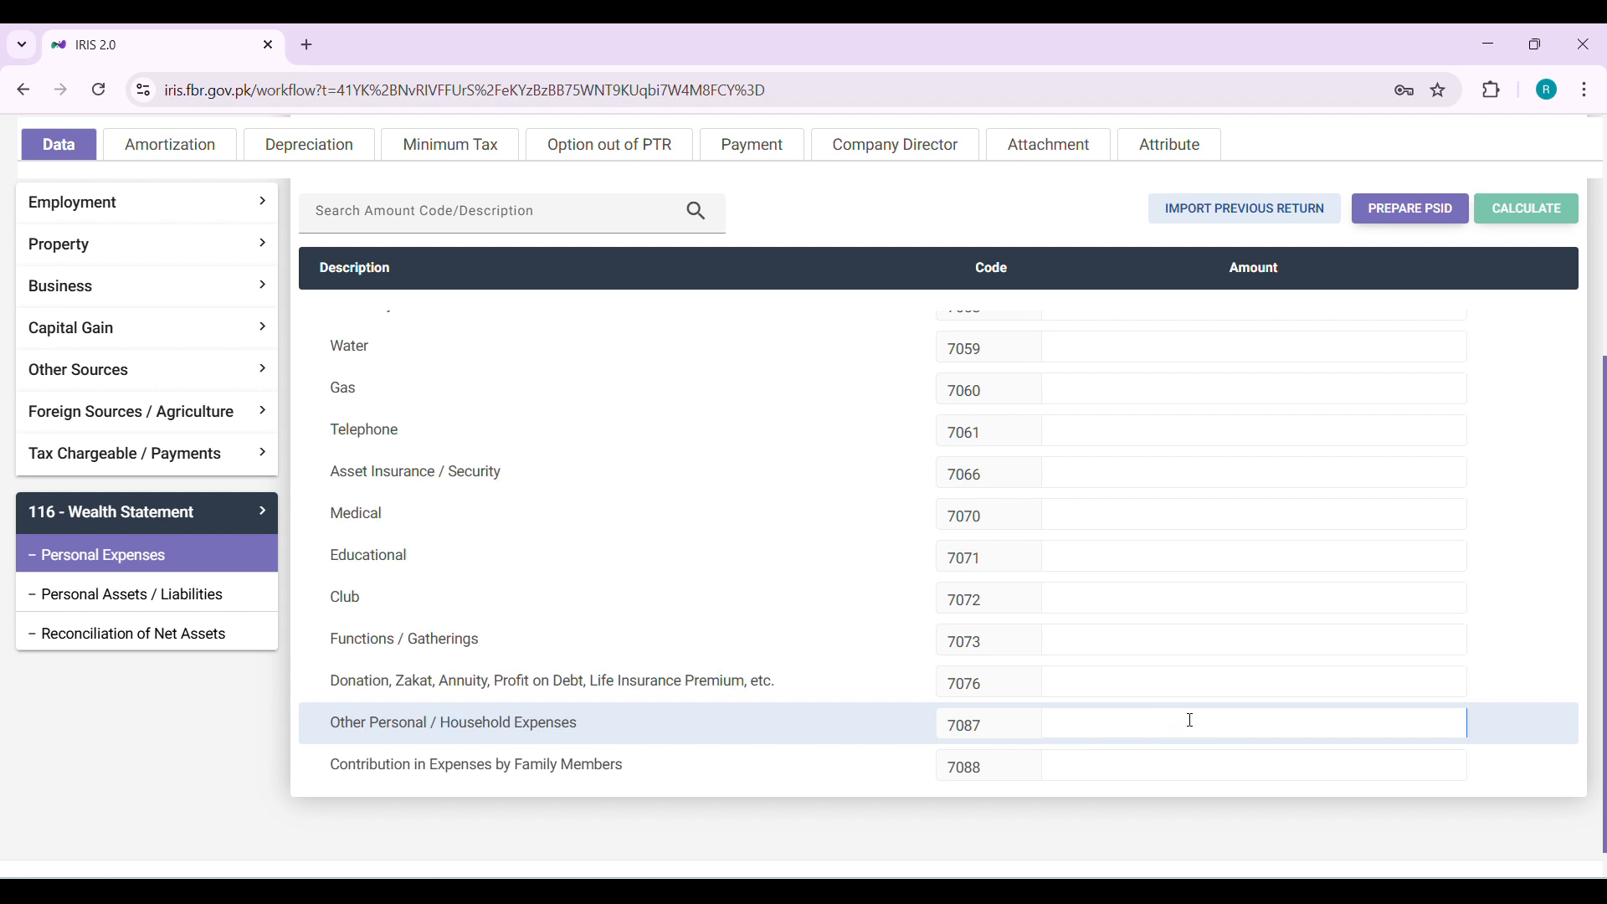
{"action": "type", "text": "780,000"}
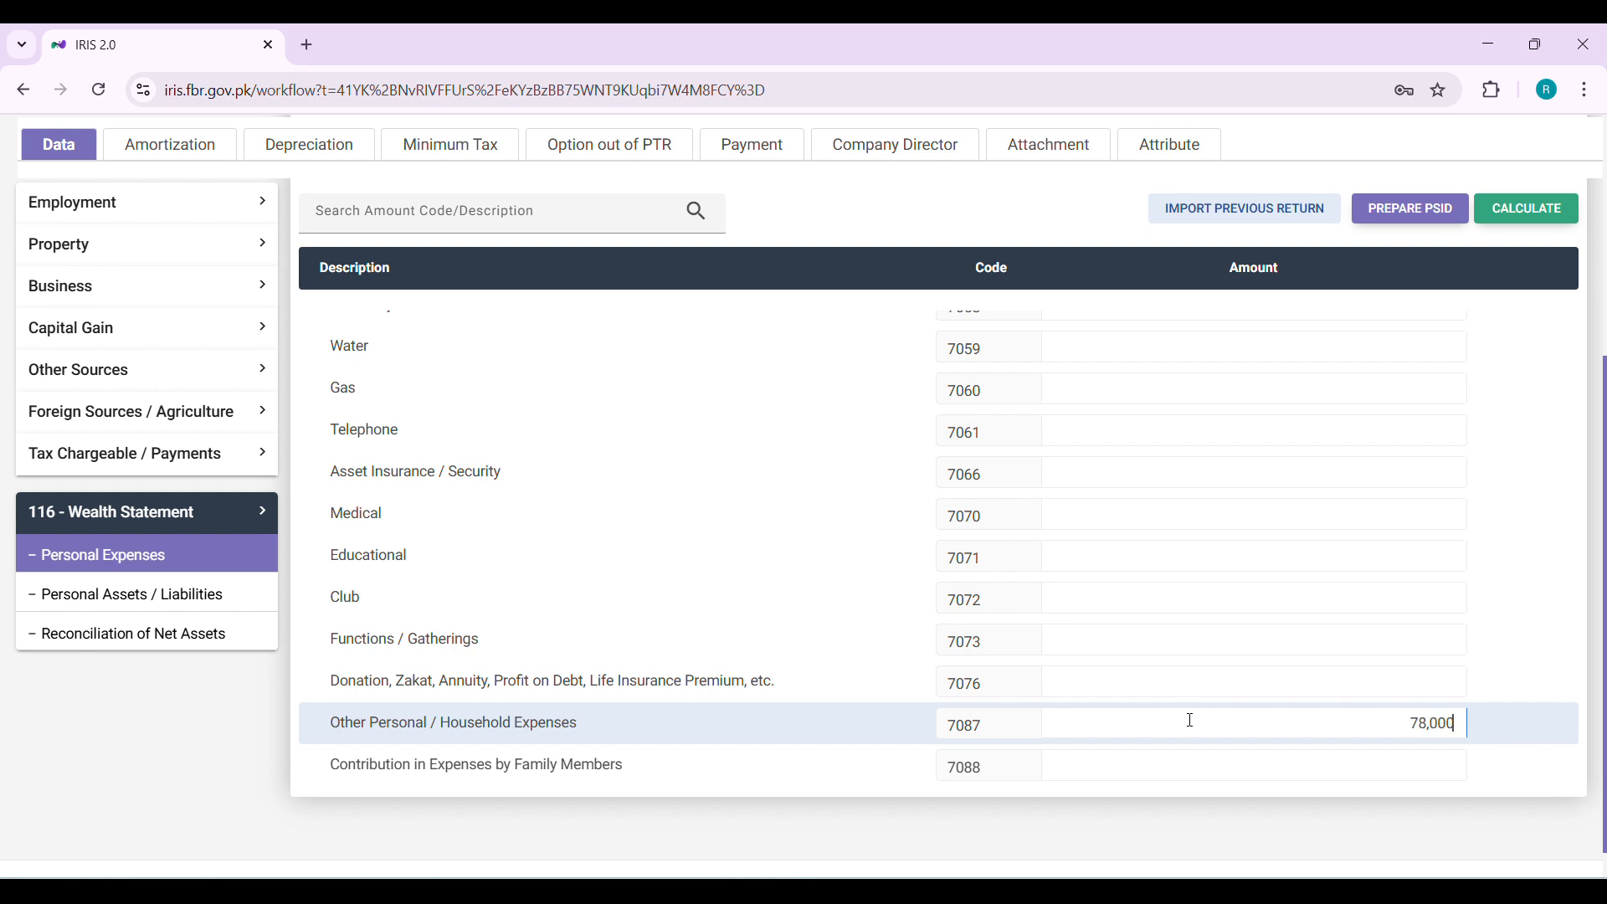
{"action": "left_click", "coordinate": [1540, 208]}
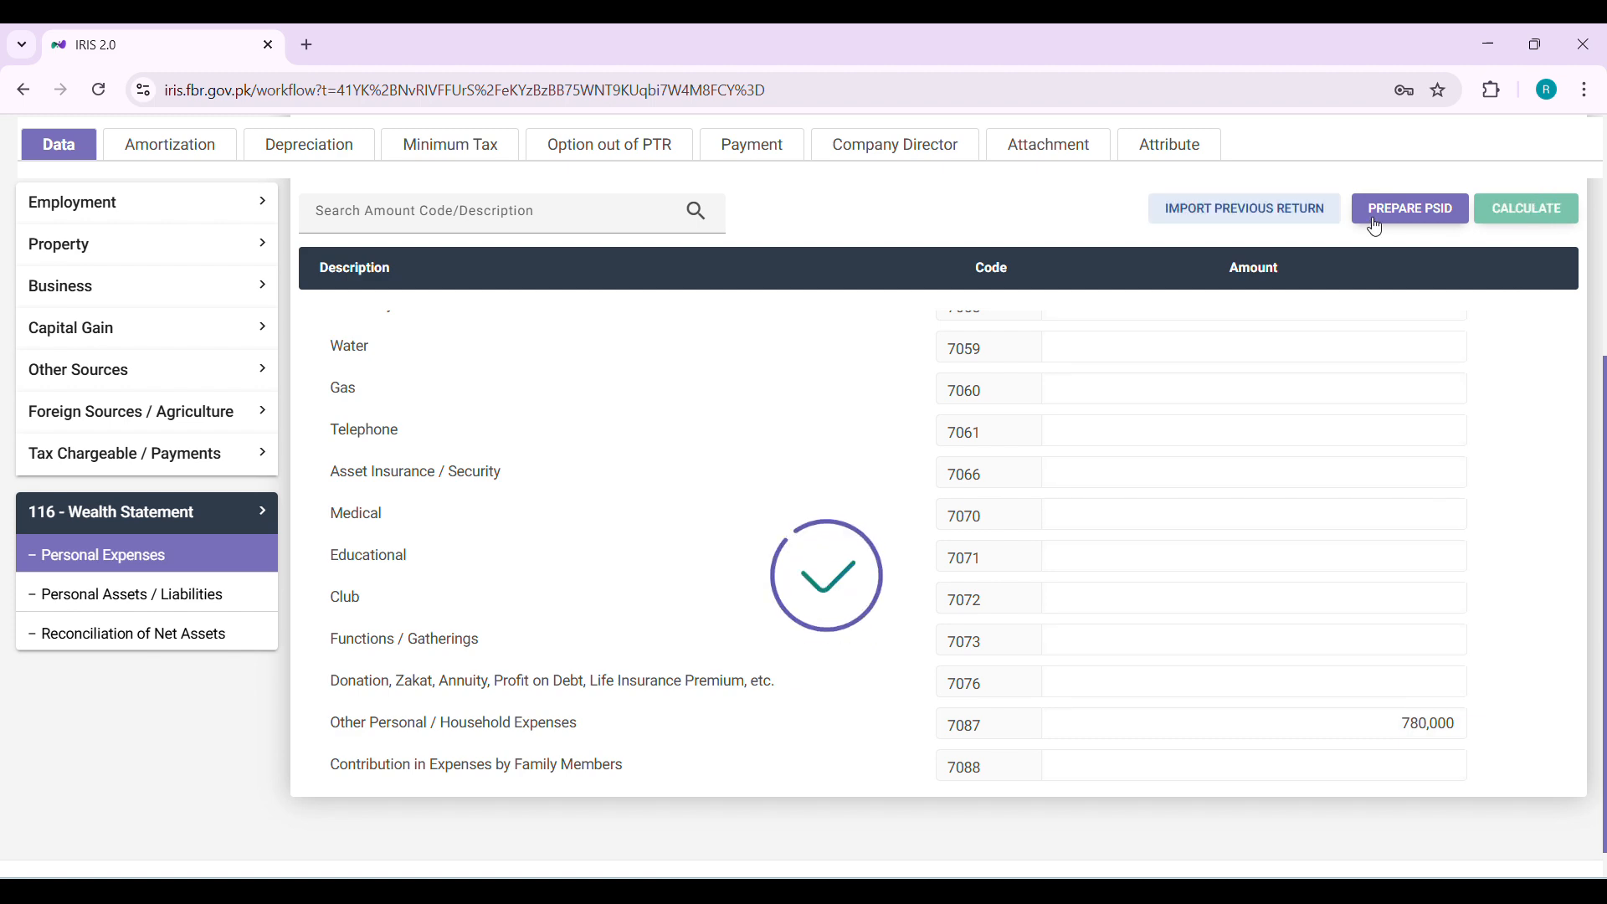
Replace the reconciliation's income subject to normal tax (7031) with 2,080,000 and recalculate
{"action": "left_click", "coordinate": [170, 595]}
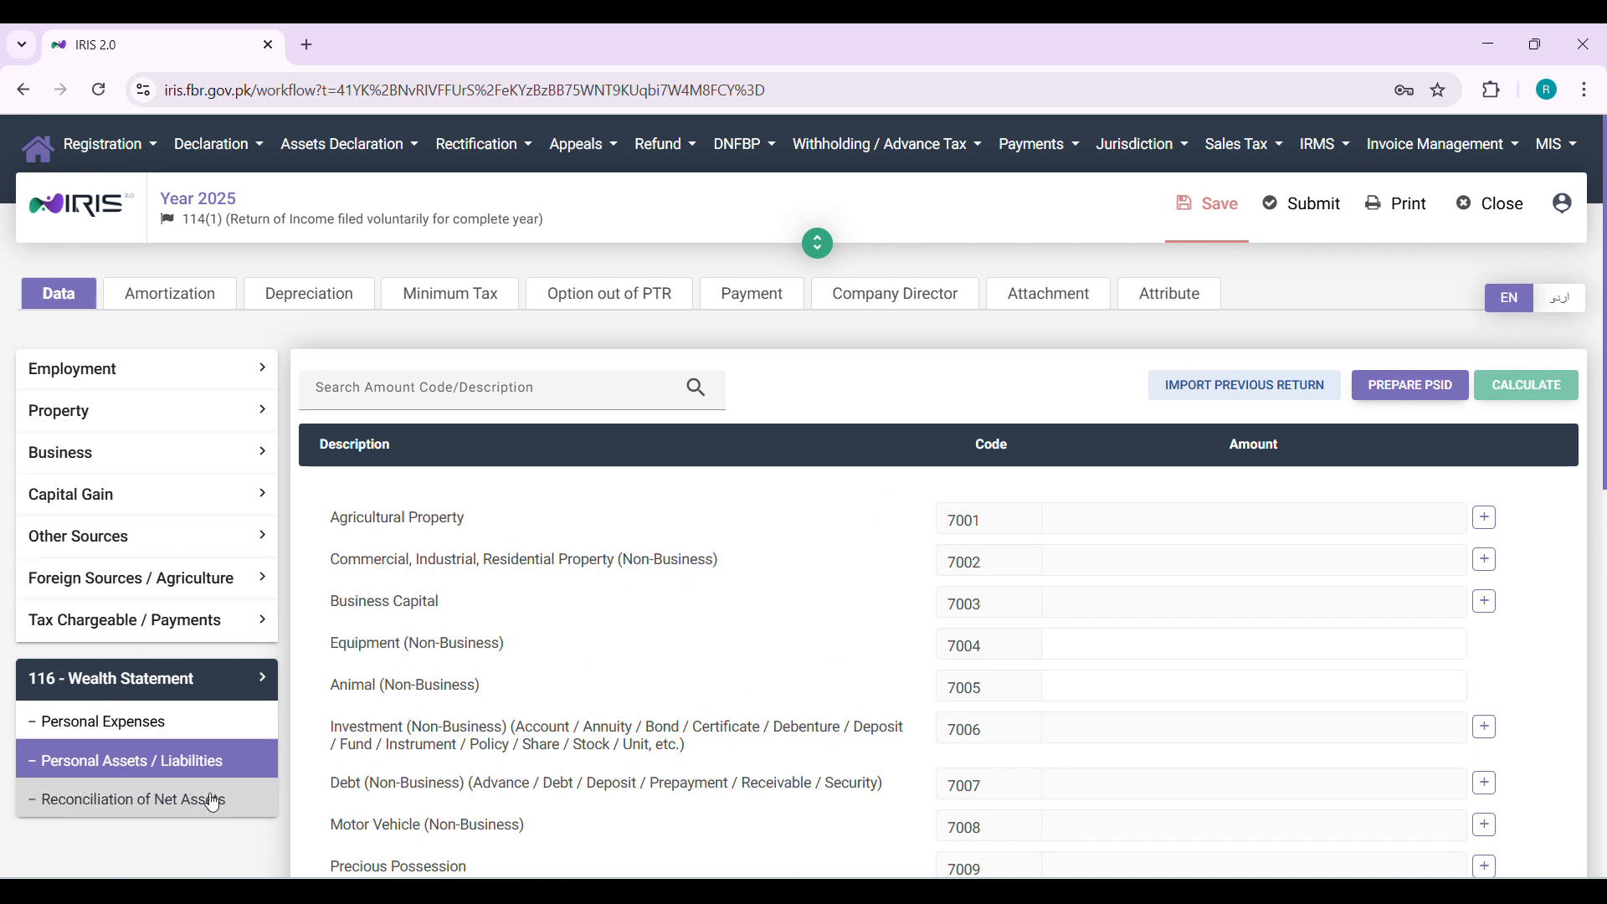
{"action": "left_click", "coordinate": [213, 802]}
{"action": "scroll", "coordinate": [1208, 617], "scroll_direction": "down", "scroll_amount": 2}
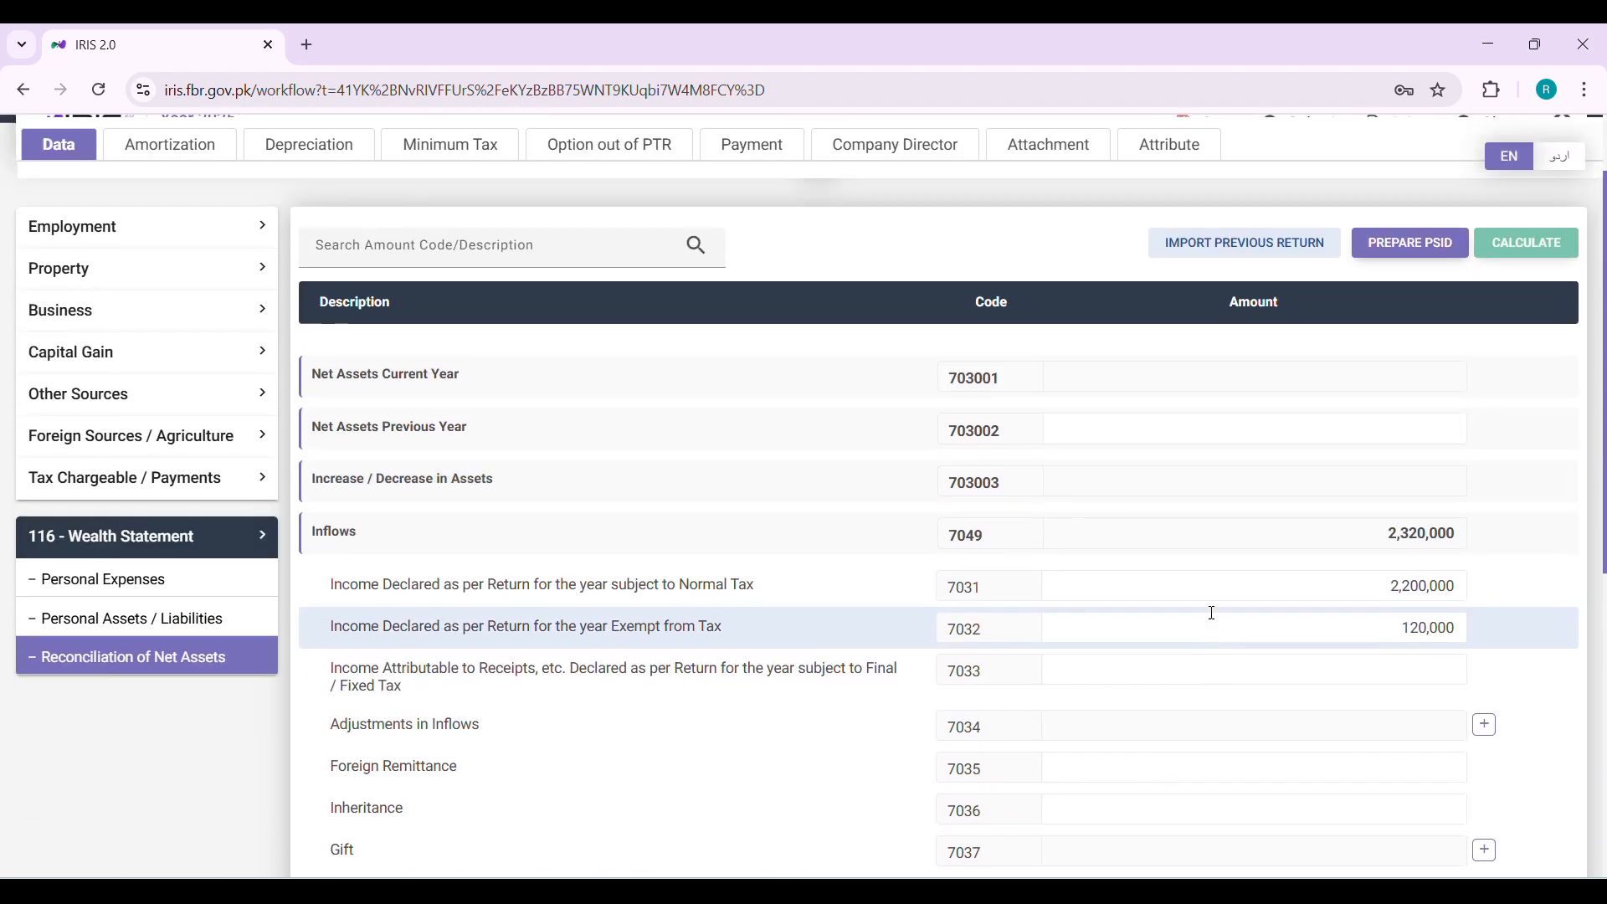
{"action": "scroll", "coordinate": [1214, 614], "scroll_direction": "up", "scroll_amount": 1}
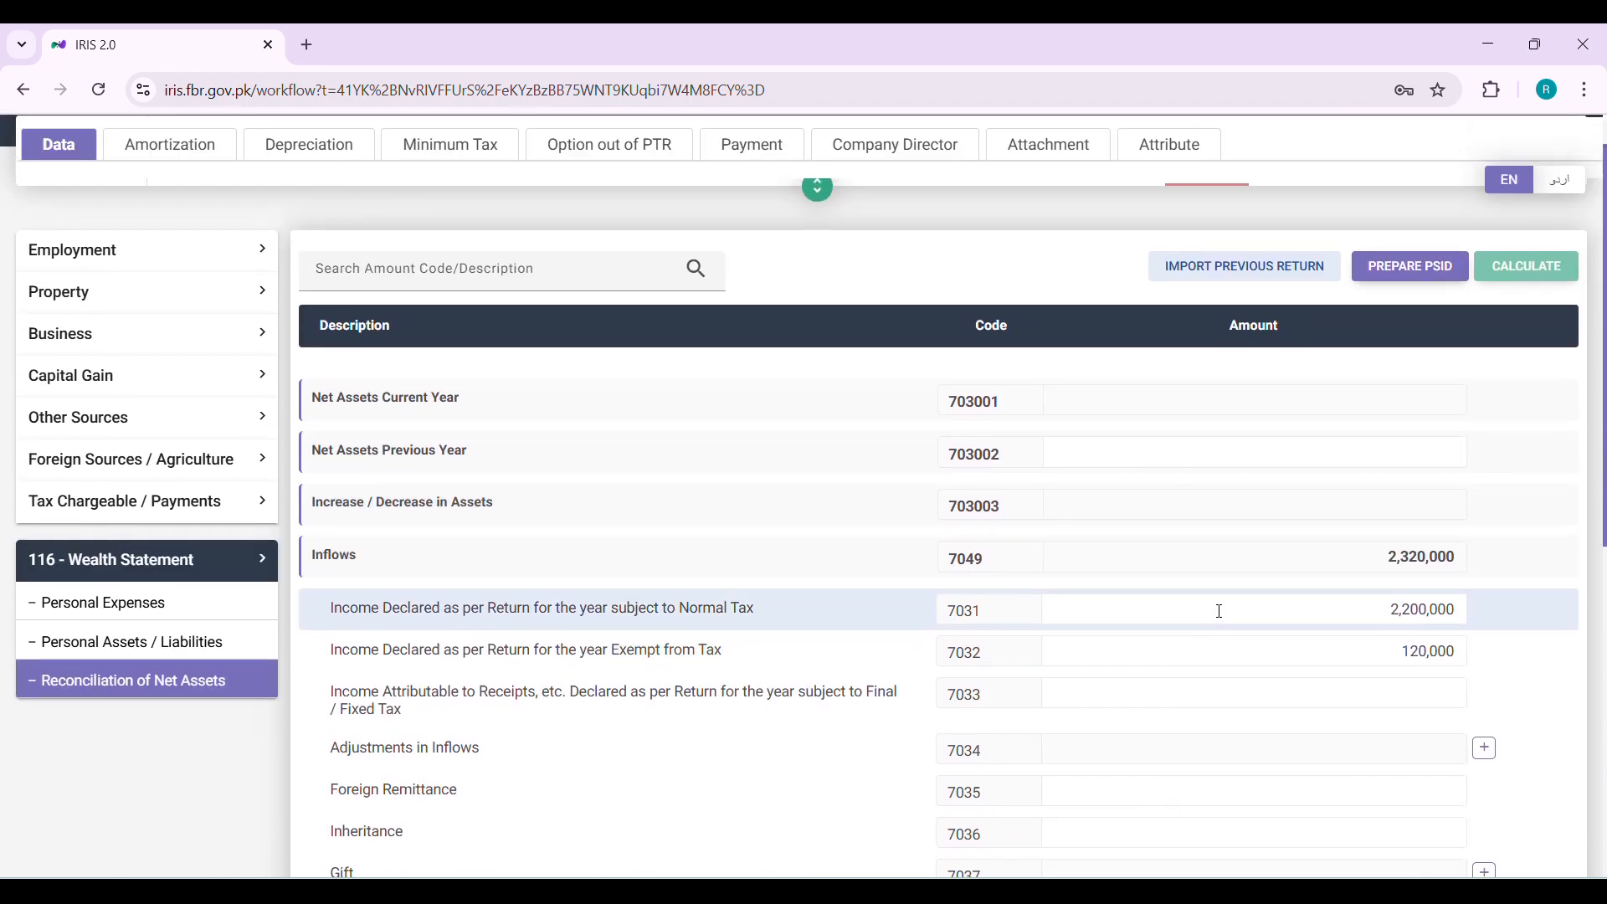
{"action": "double_click", "coordinate": [1369, 604]}
{"action": "key", "text": "super+v"}
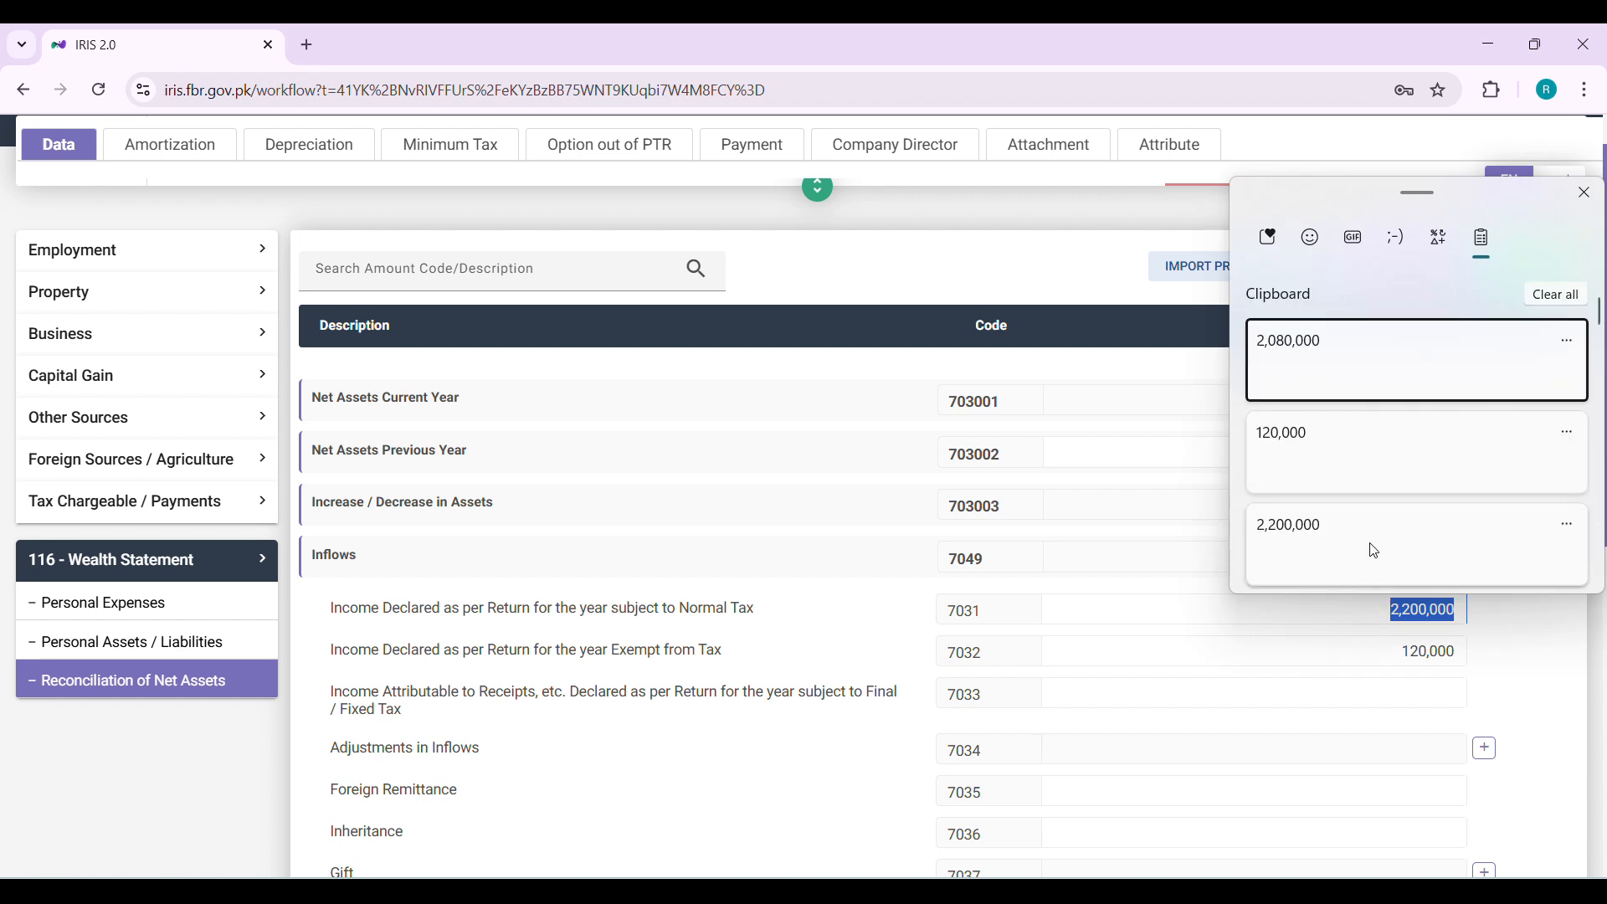
{"action": "left_click", "coordinate": [1439, 359]}
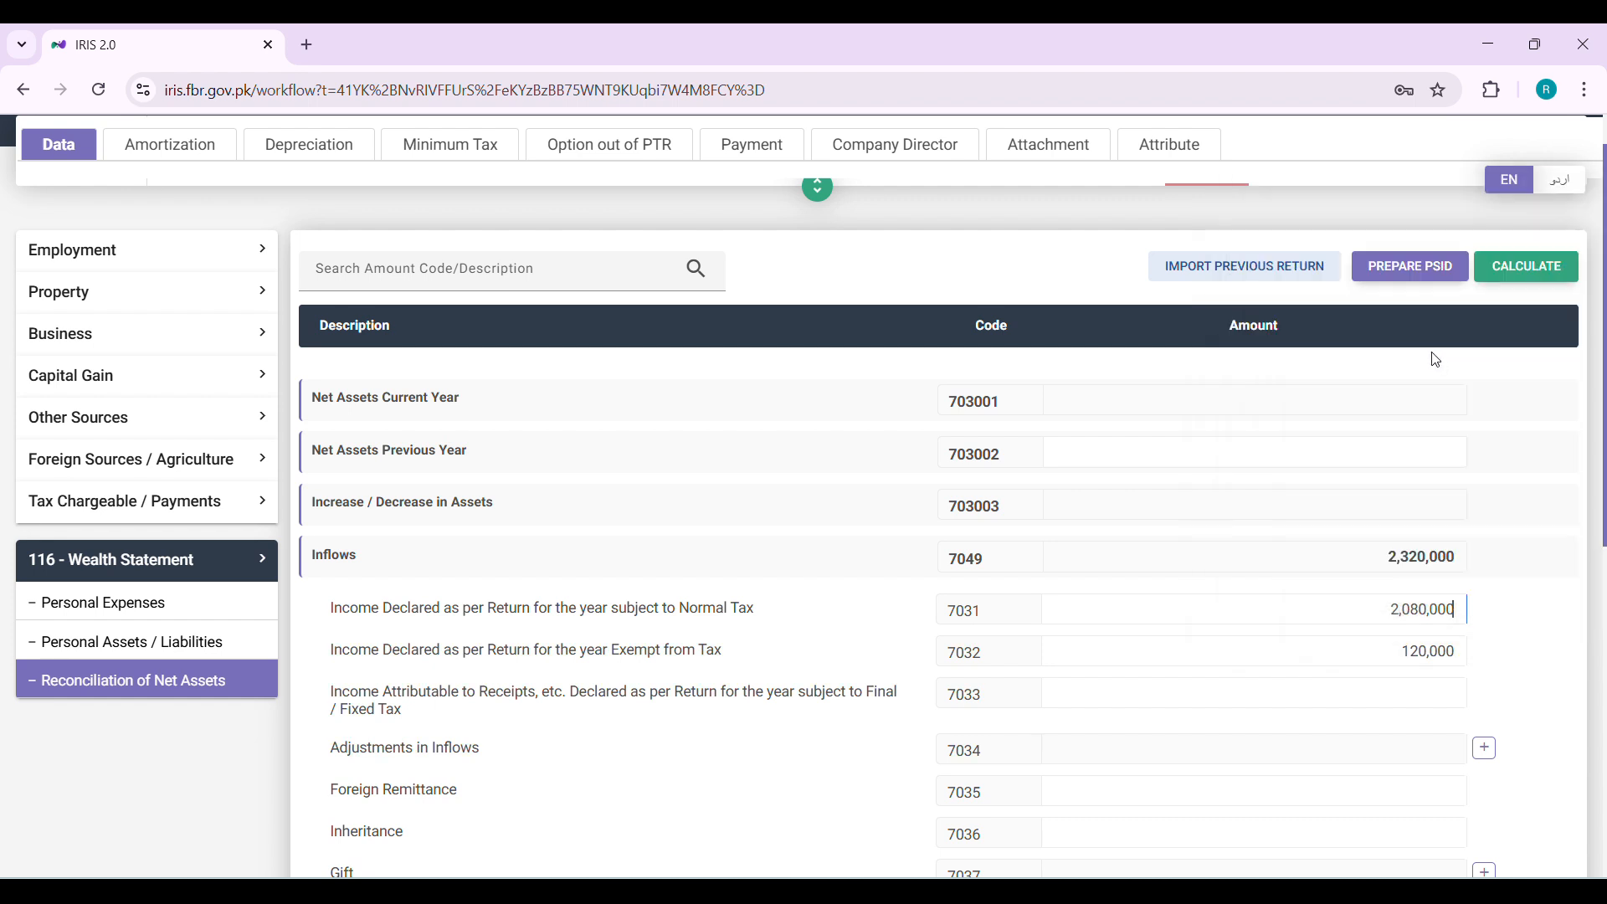
{"action": "left_click", "coordinate": [1515, 265]}
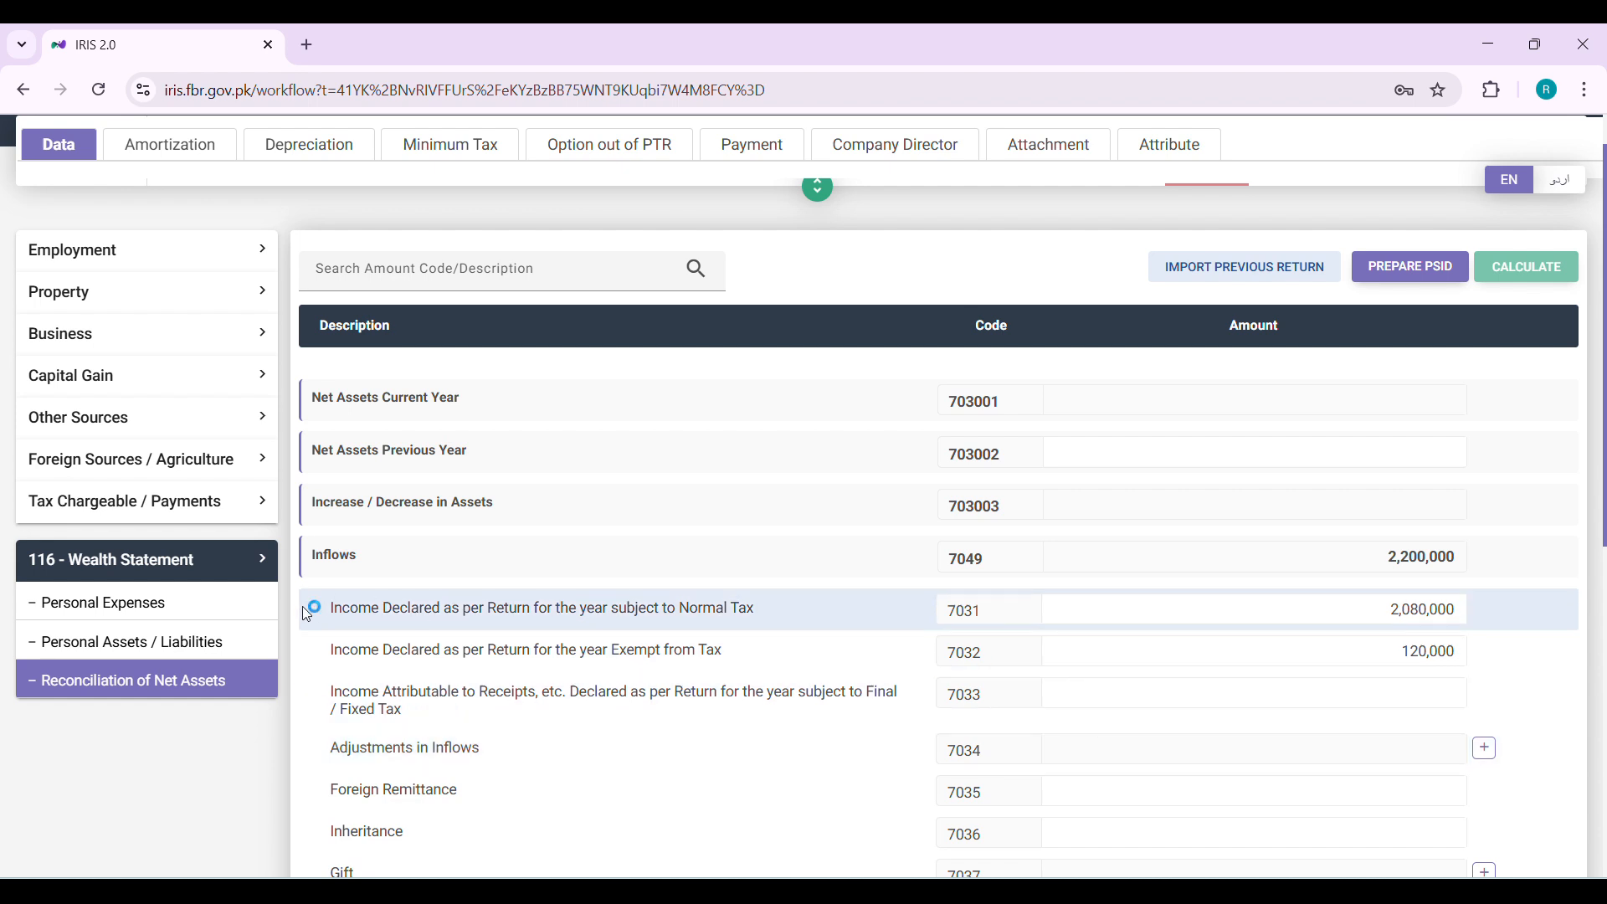
Review the Personal Expenses section, then open Personal Assets / Liabilities
{"action": "left_click", "coordinate": [218, 617]}
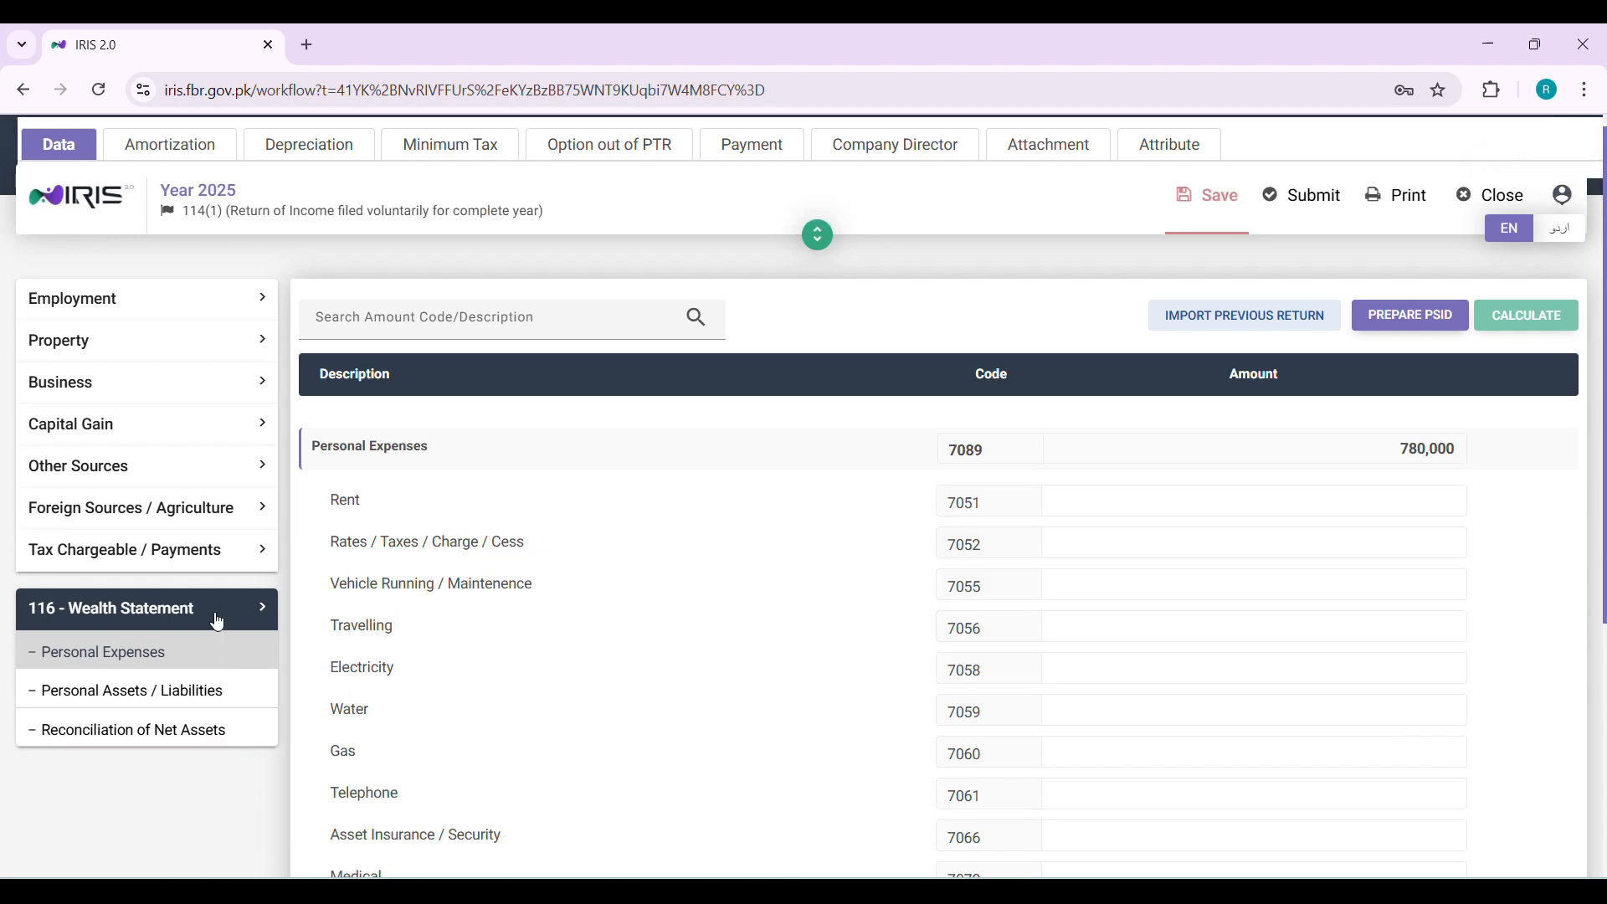
{"action": "scroll", "coordinate": [267, 766], "scroll_direction": "down", "scroll_amount": 5}
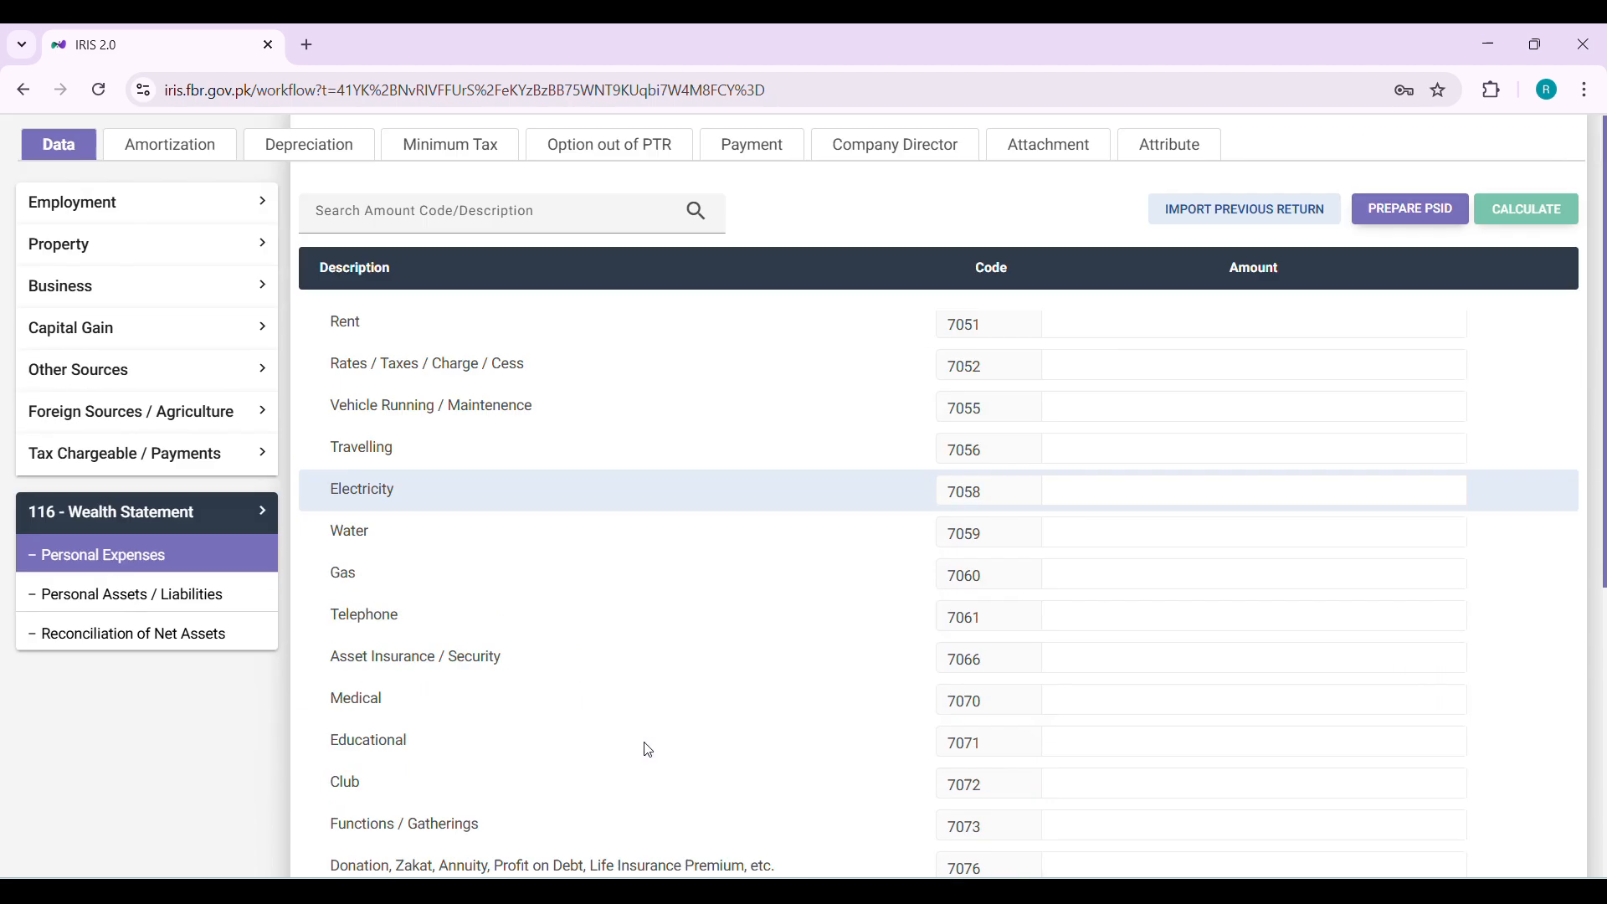
{"action": "left_click", "coordinate": [107, 597]}
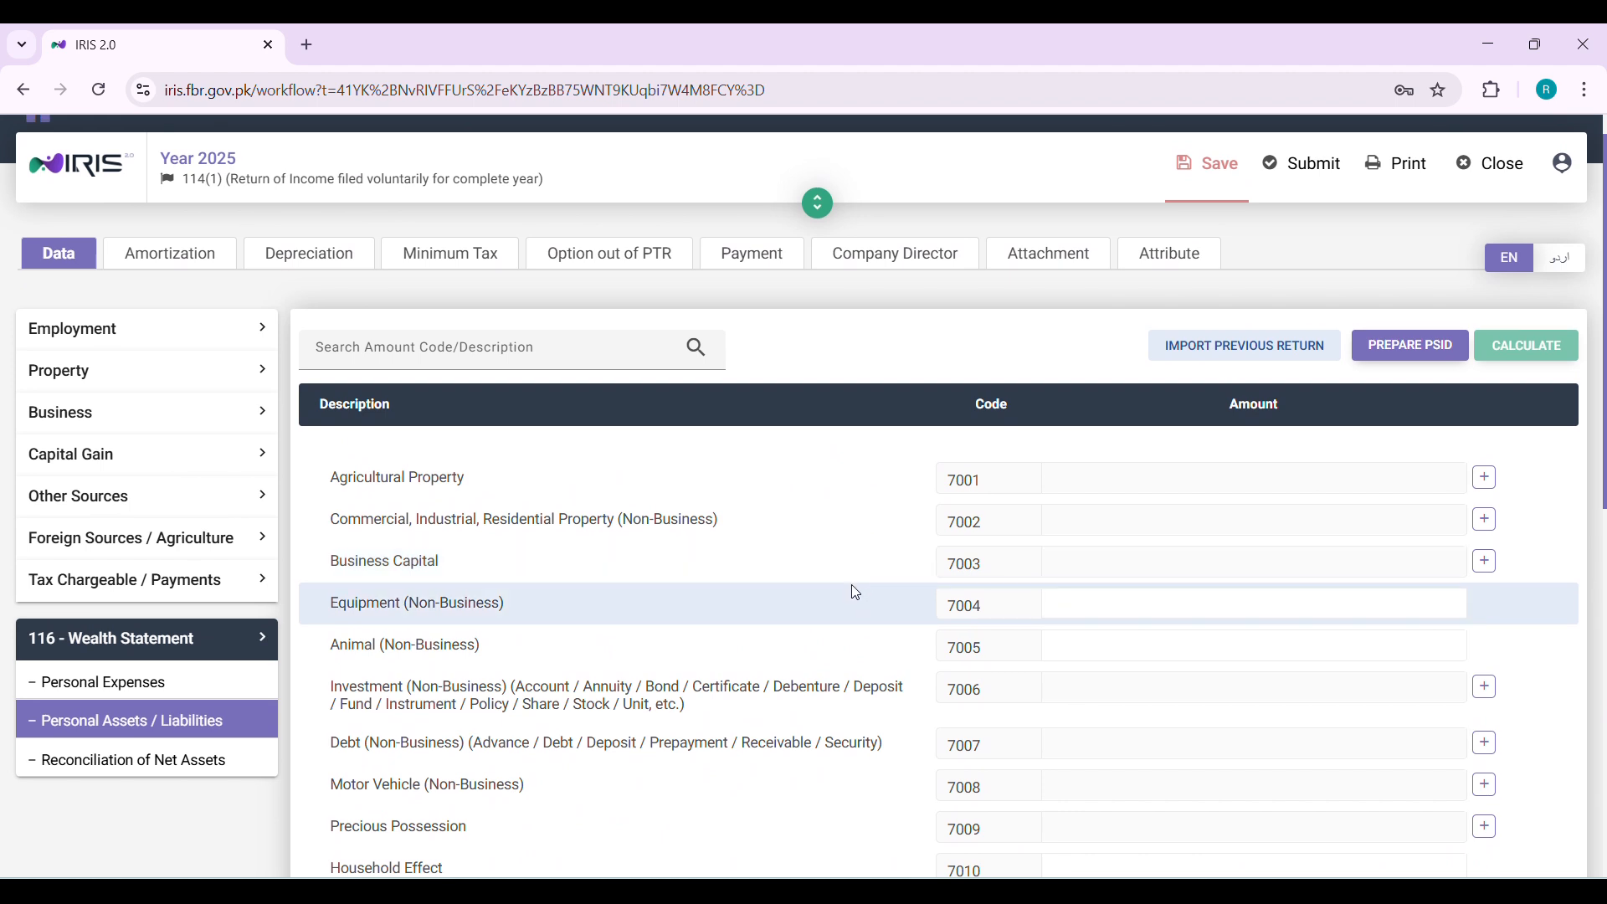
{"action": "left_click", "coordinate": [1483, 481]}
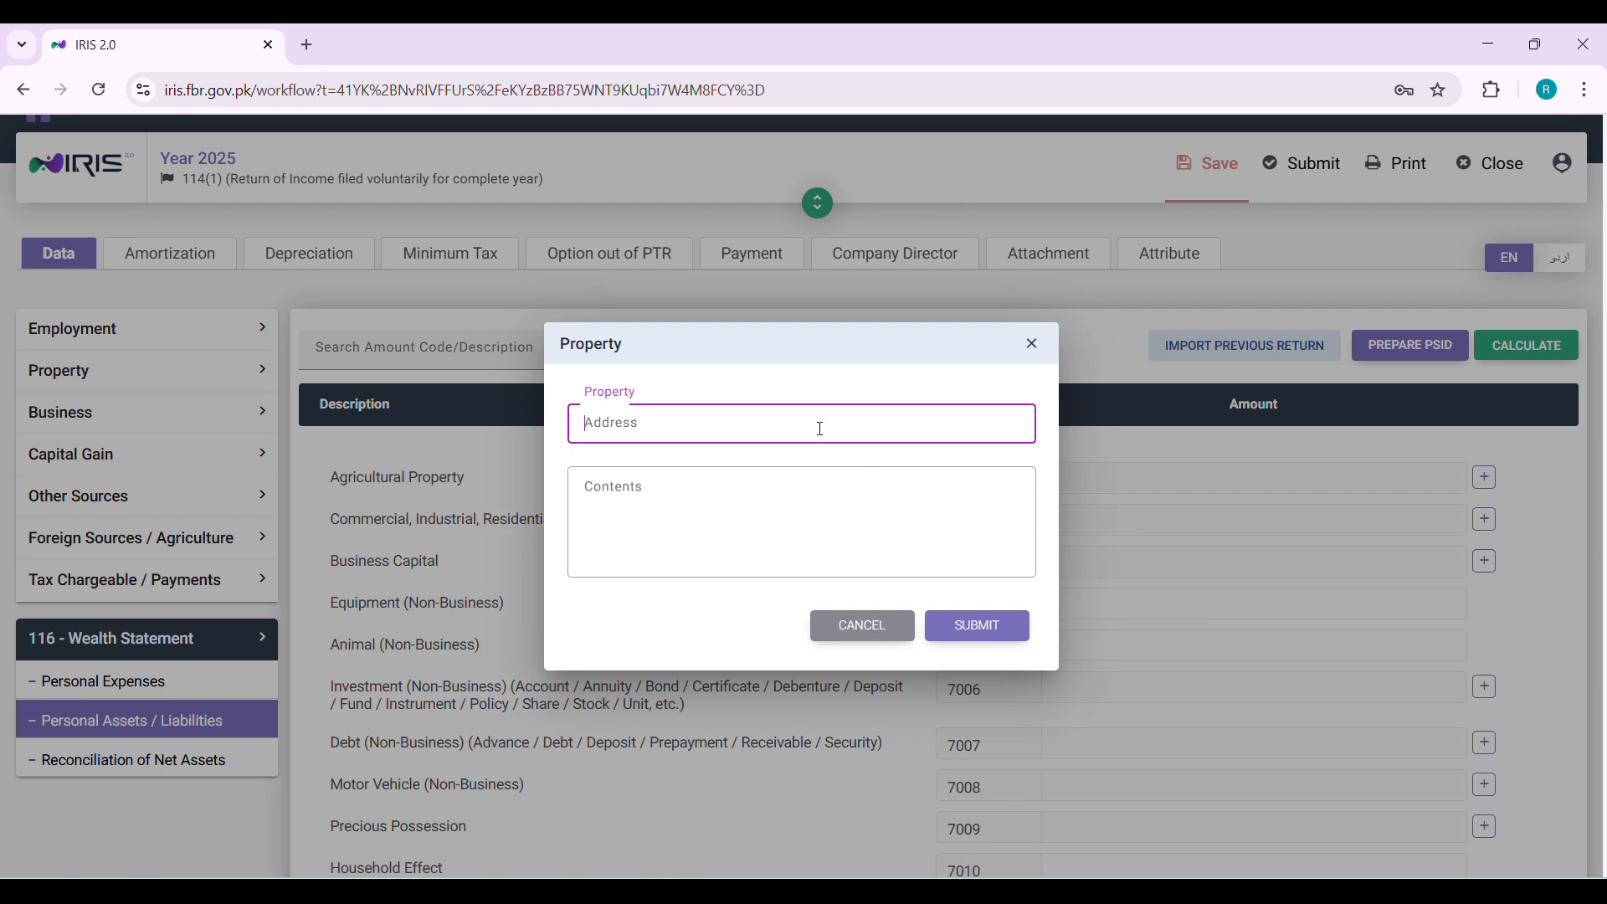
{"action": "left_click", "coordinate": [711, 505]}
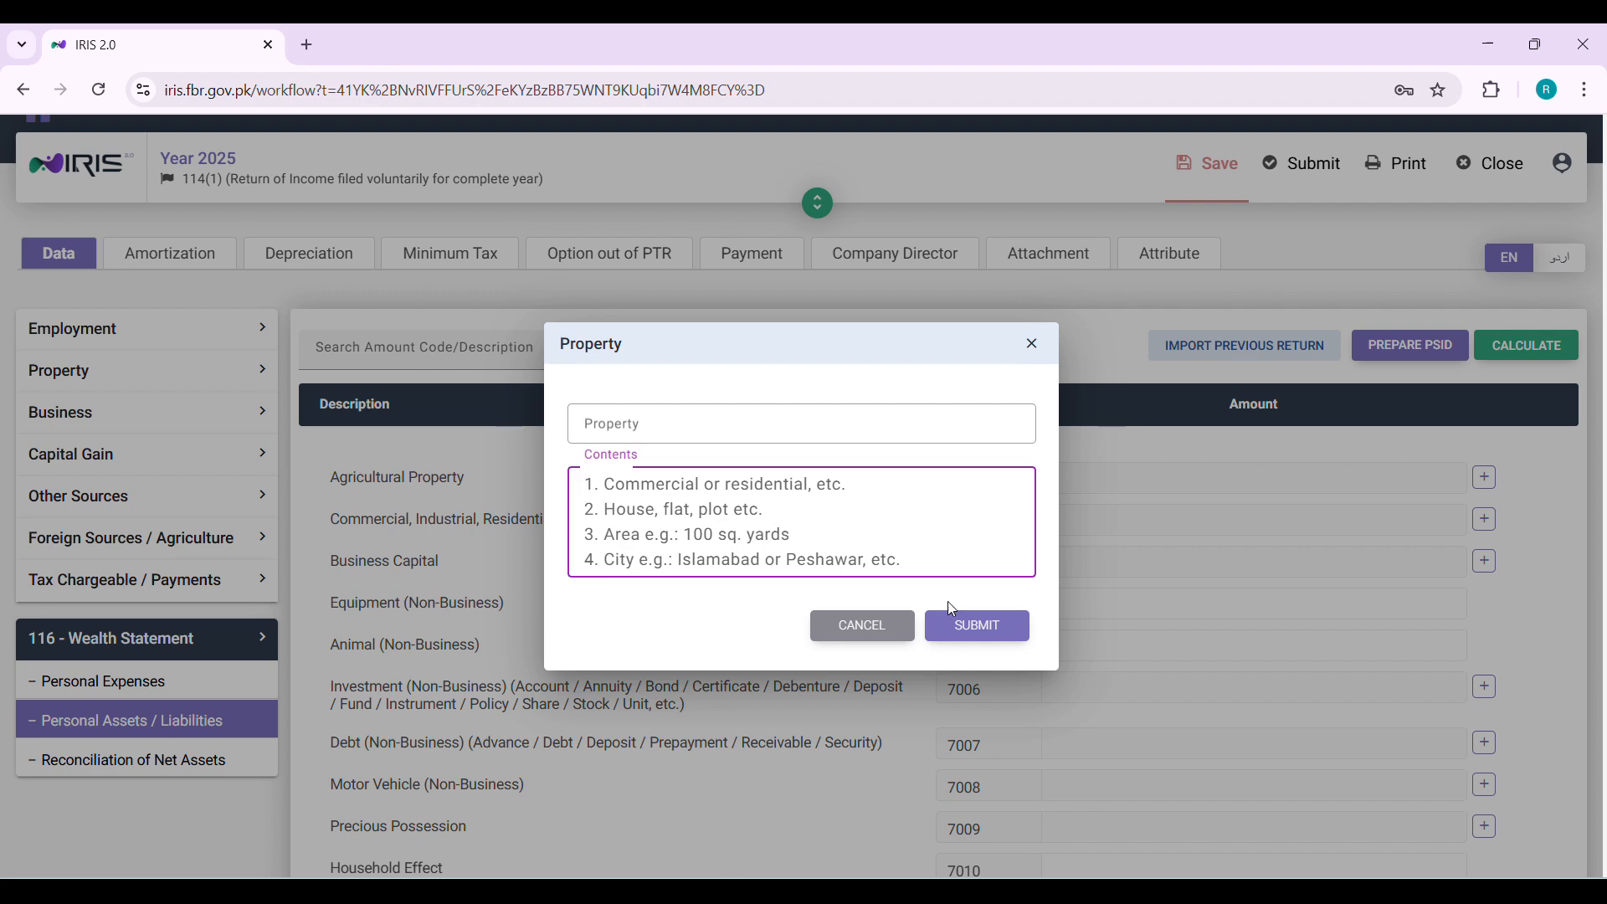
{"action": "left_click", "coordinate": [881, 629]}
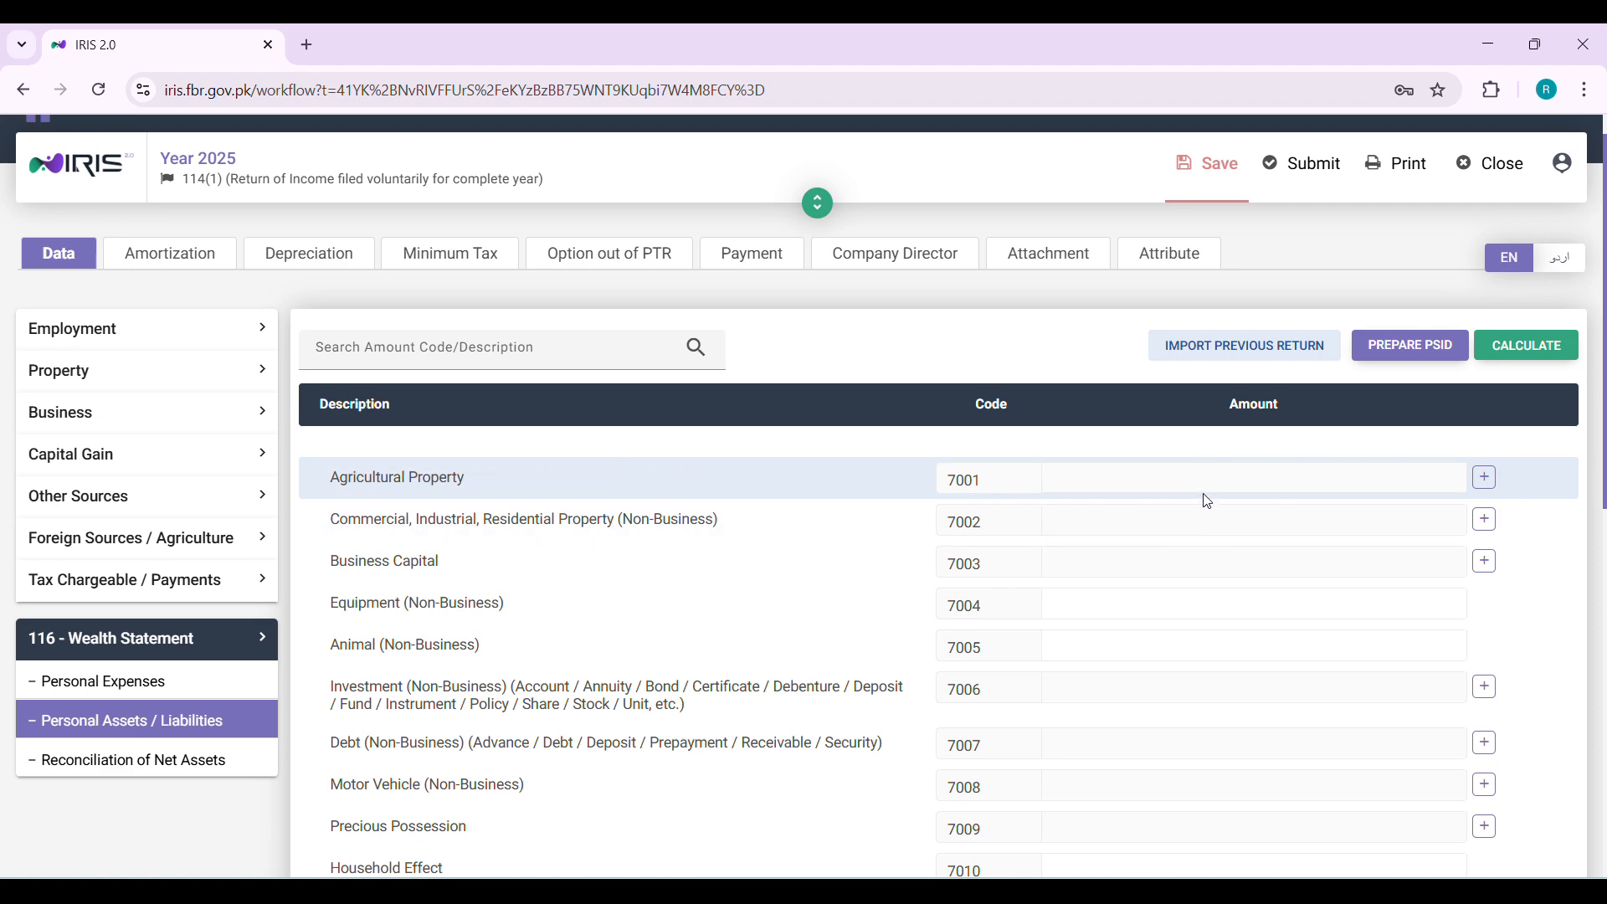
Point out the Commercial, Industrial, Residential Property (Non-Business) row under personal assets
{"action": "scroll", "coordinate": [1210, 502], "scroll_direction": "down", "scroll_amount": 1}
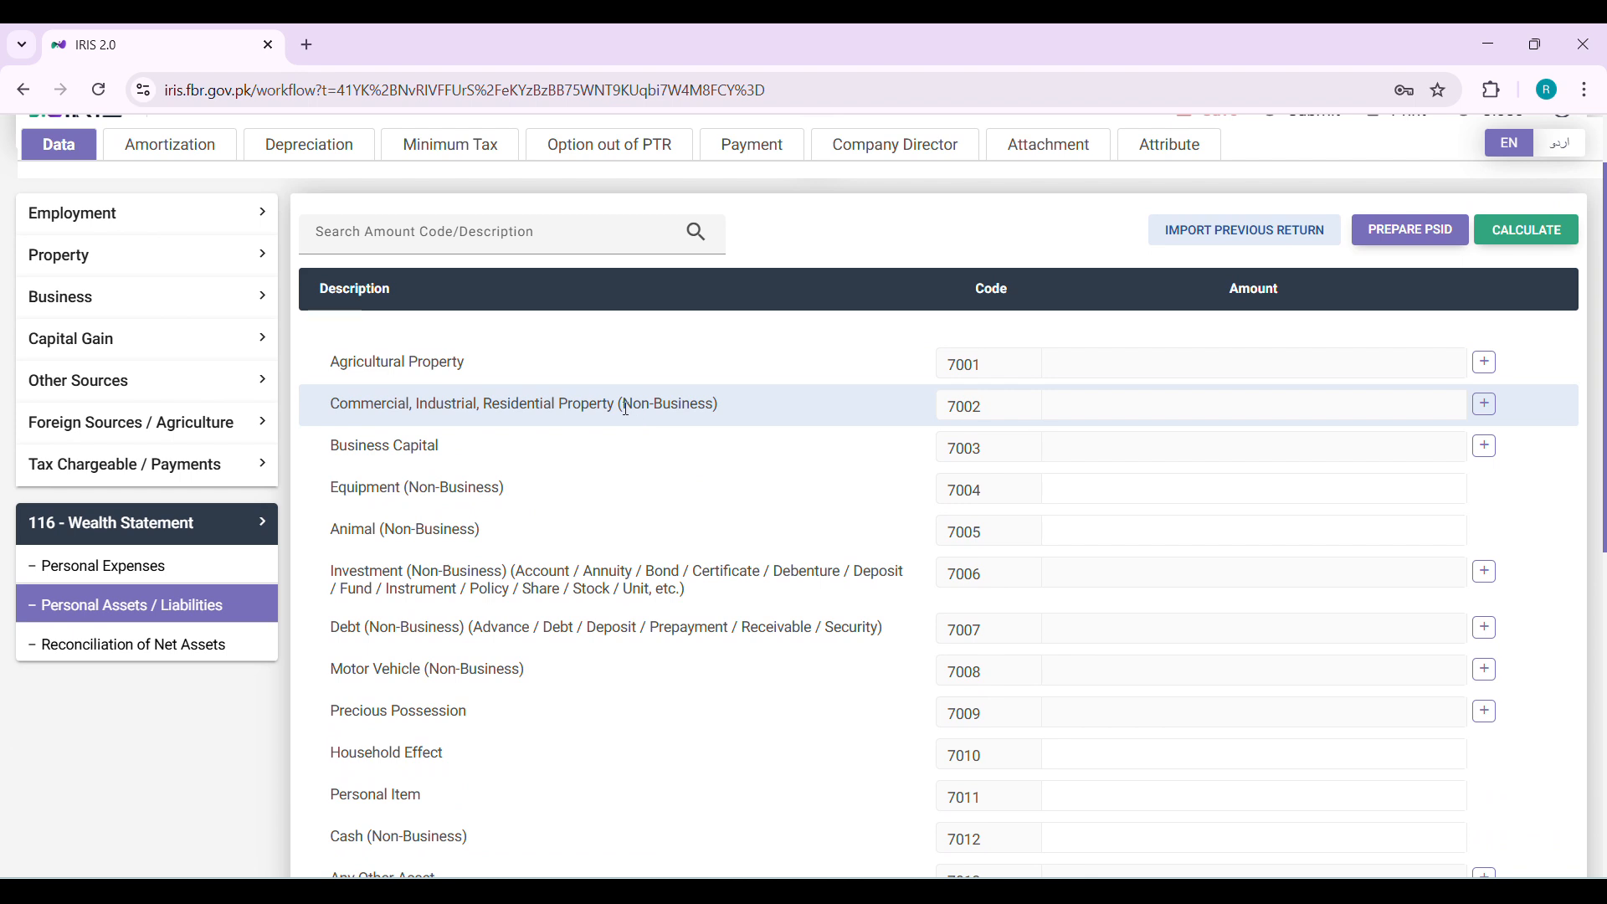
{"action": "triple_click", "coordinate": [593, 412]}
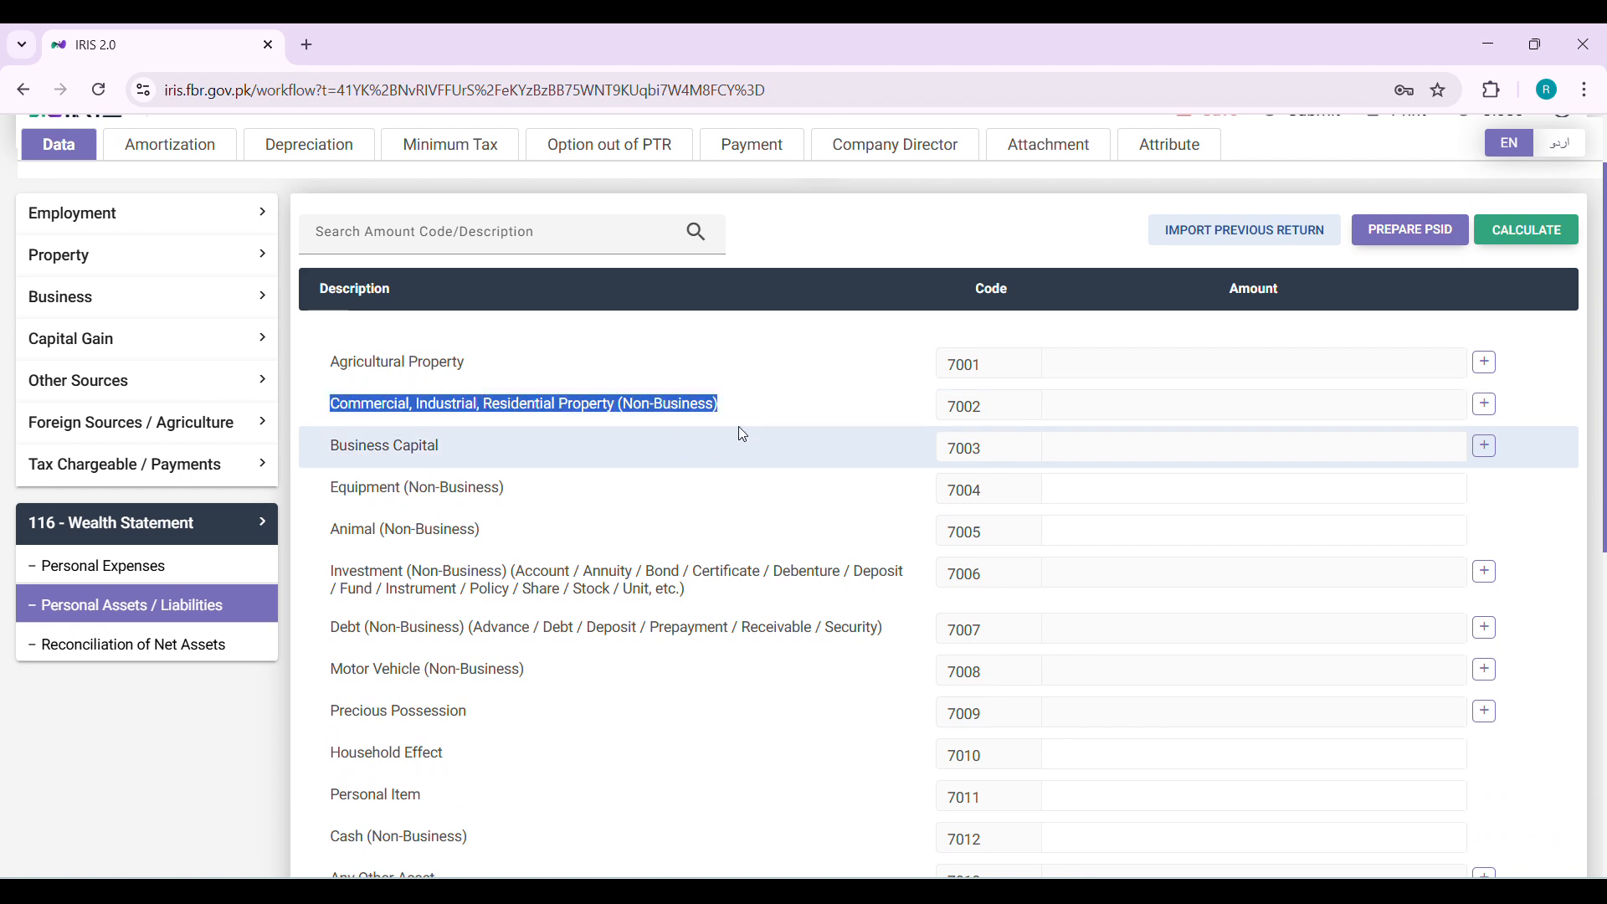
{"action": "left_click", "coordinate": [800, 424]}
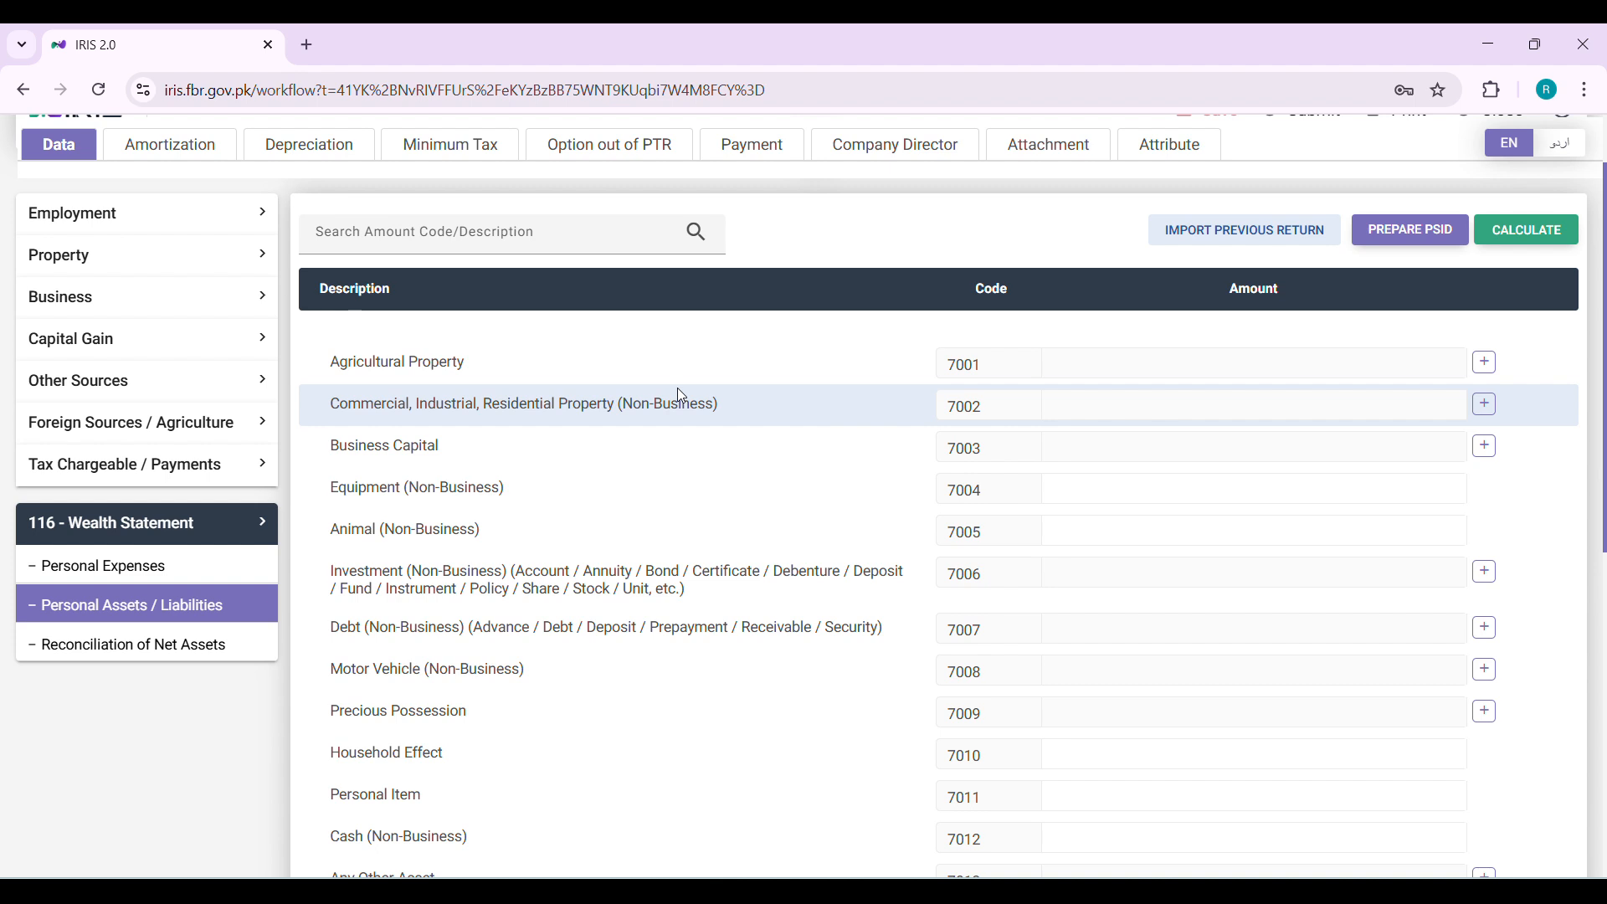
{"action": "scroll", "coordinate": [676, 388], "scroll_direction": "down", "scroll_amount": 1}
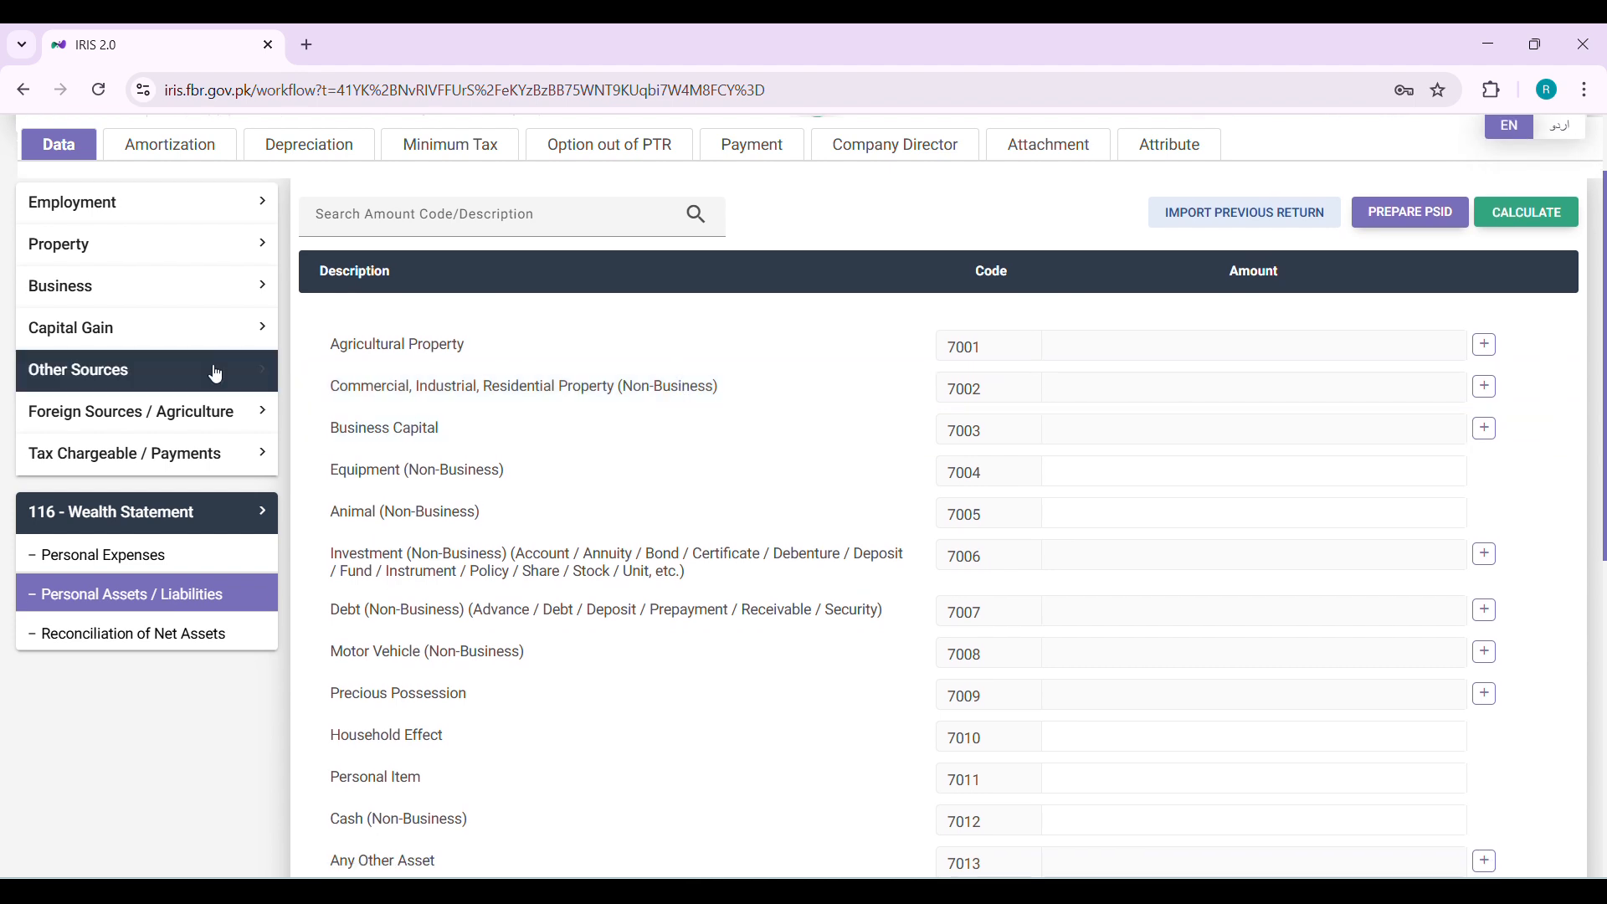
{"action": "left_click", "coordinate": [1485, 386]}
{"action": "left_click", "coordinate": [659, 424]}
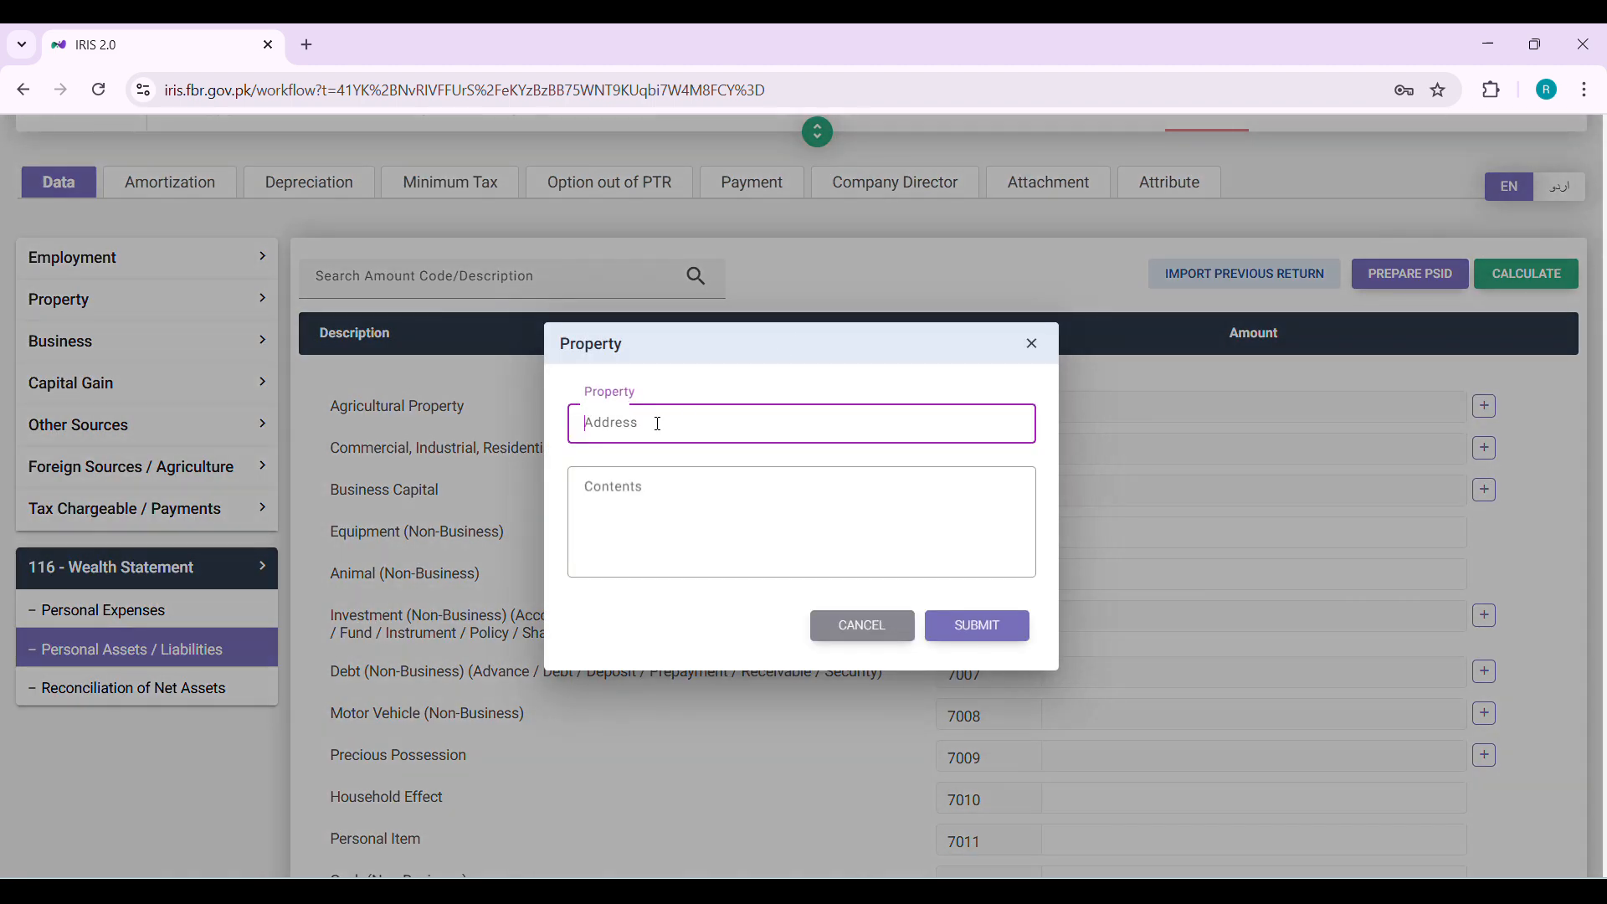
{"action": "left_click", "coordinate": [707, 514]}
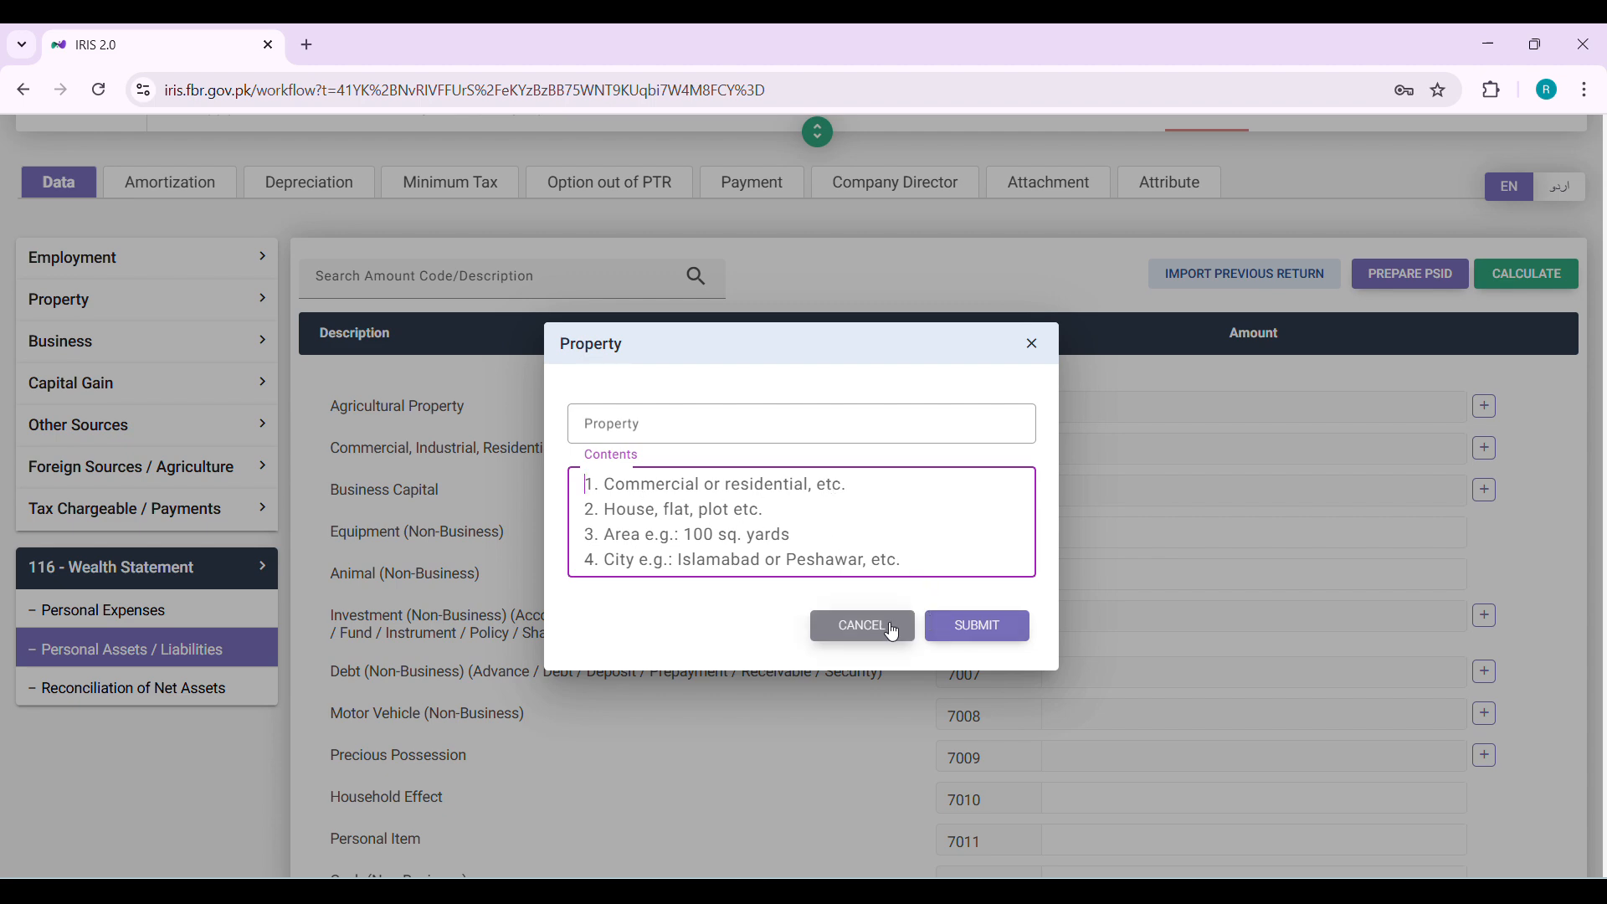
{"action": "left_click", "coordinate": [846, 624]}
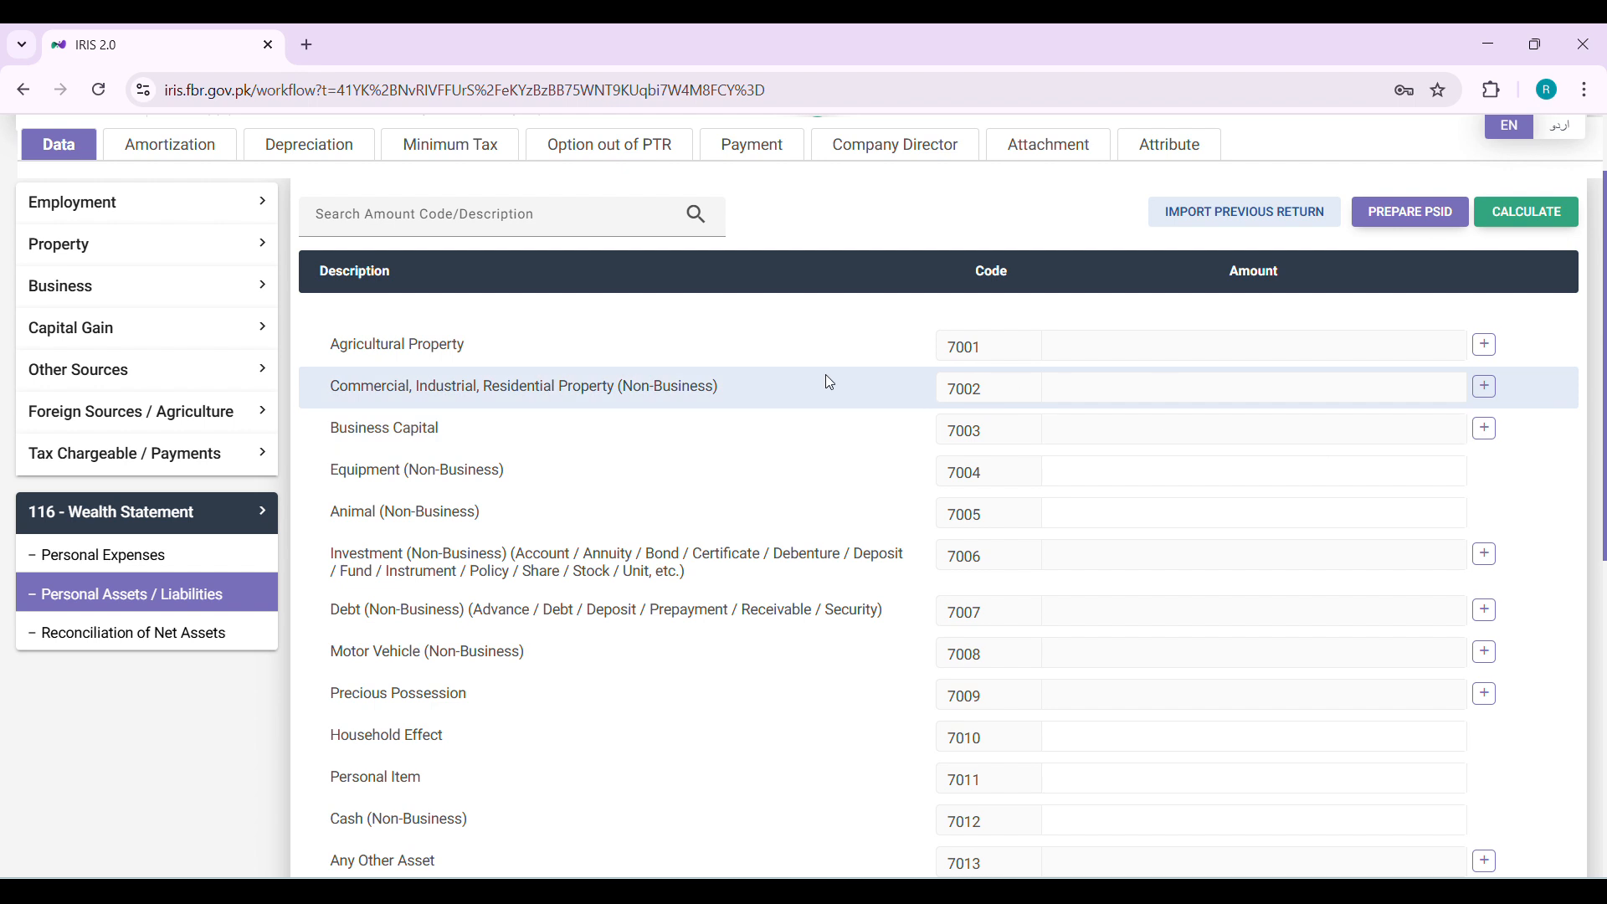
{"action": "scroll", "coordinate": [531, 455], "scroll_direction": "down", "scroll_amount": 1}
{"action": "left_click", "coordinate": [1067, 447]}
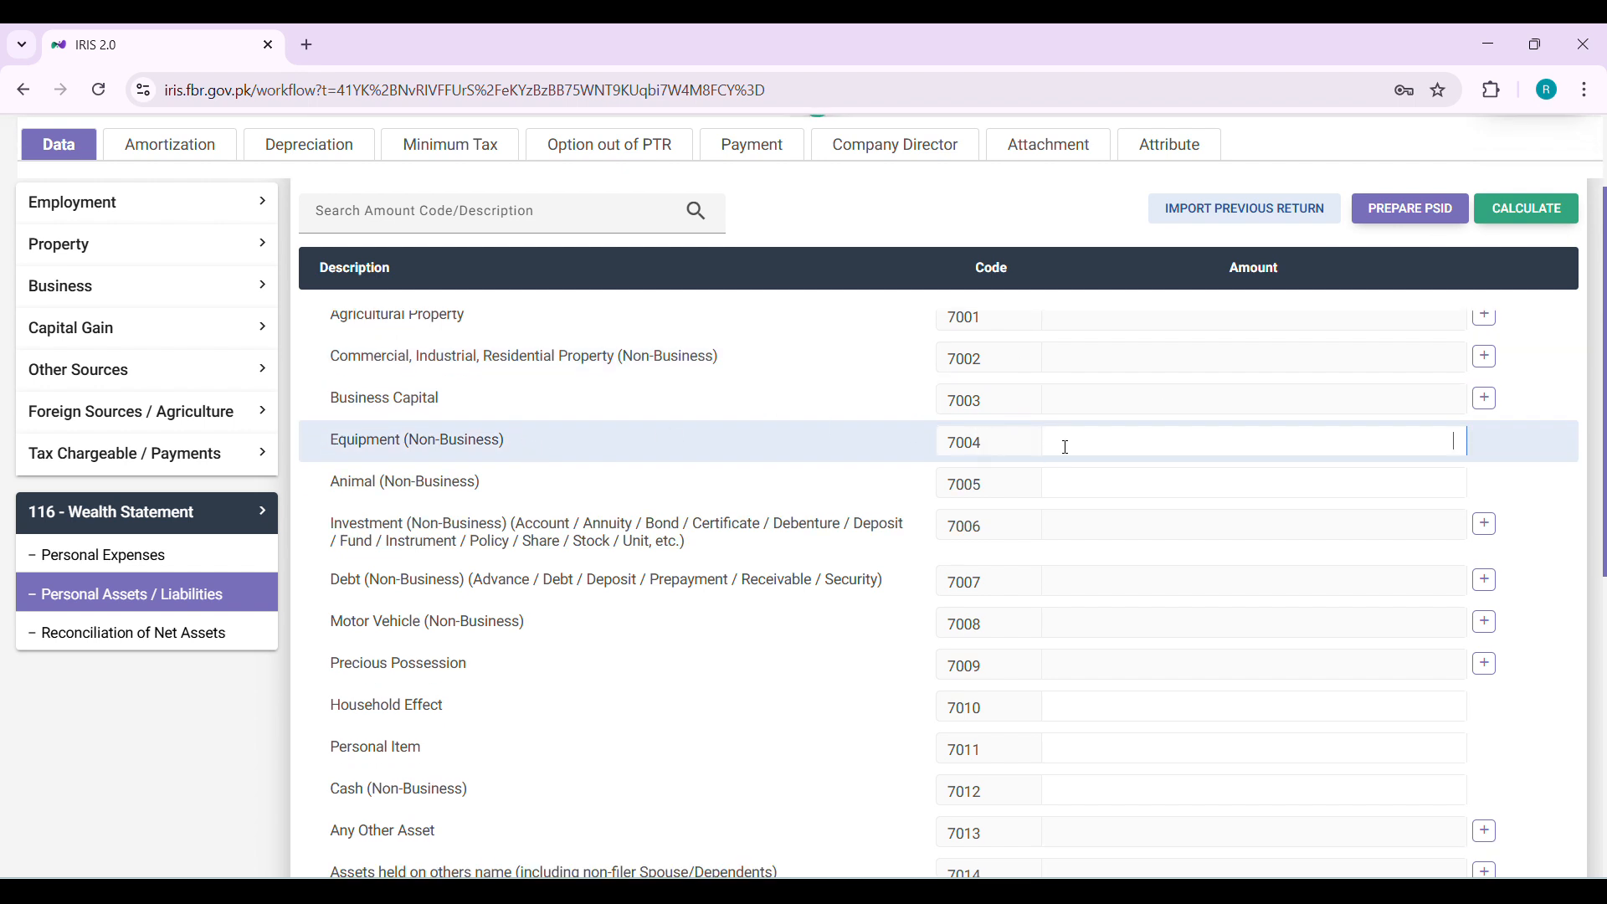
{"action": "left_click", "coordinate": [1218, 478]}
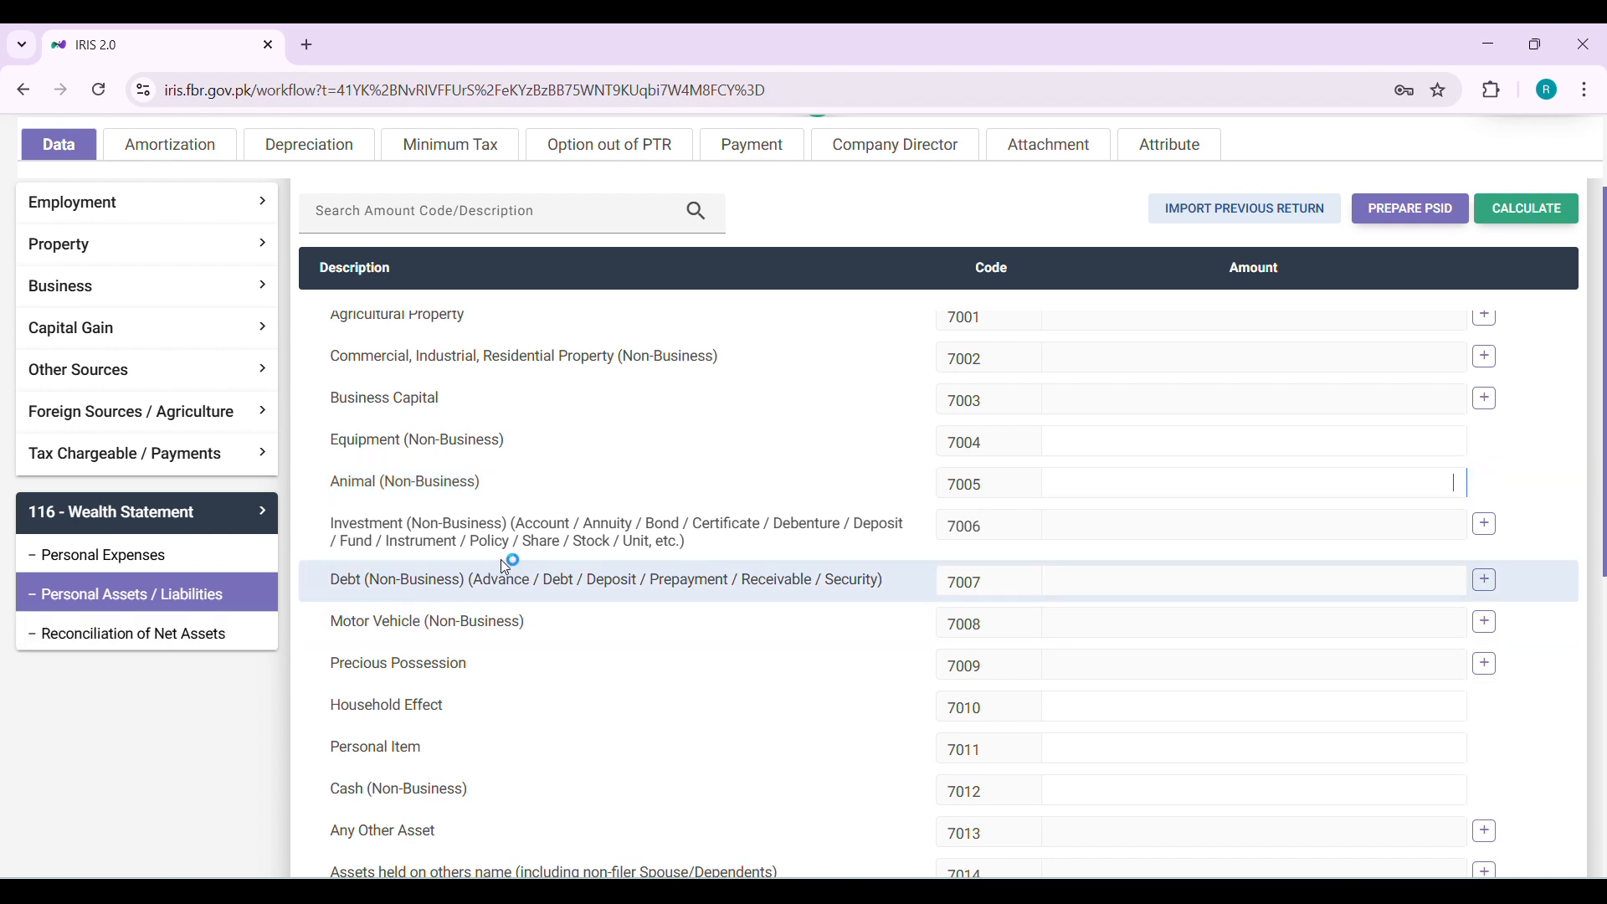
Open the Investment (Non-Business) detail dialog, view its contents fields, and cancel it
{"action": "left_click_drag", "start_coordinate": [331, 522], "coordinate": [726, 554]}
{"action": "left_click", "coordinate": [725, 554]}
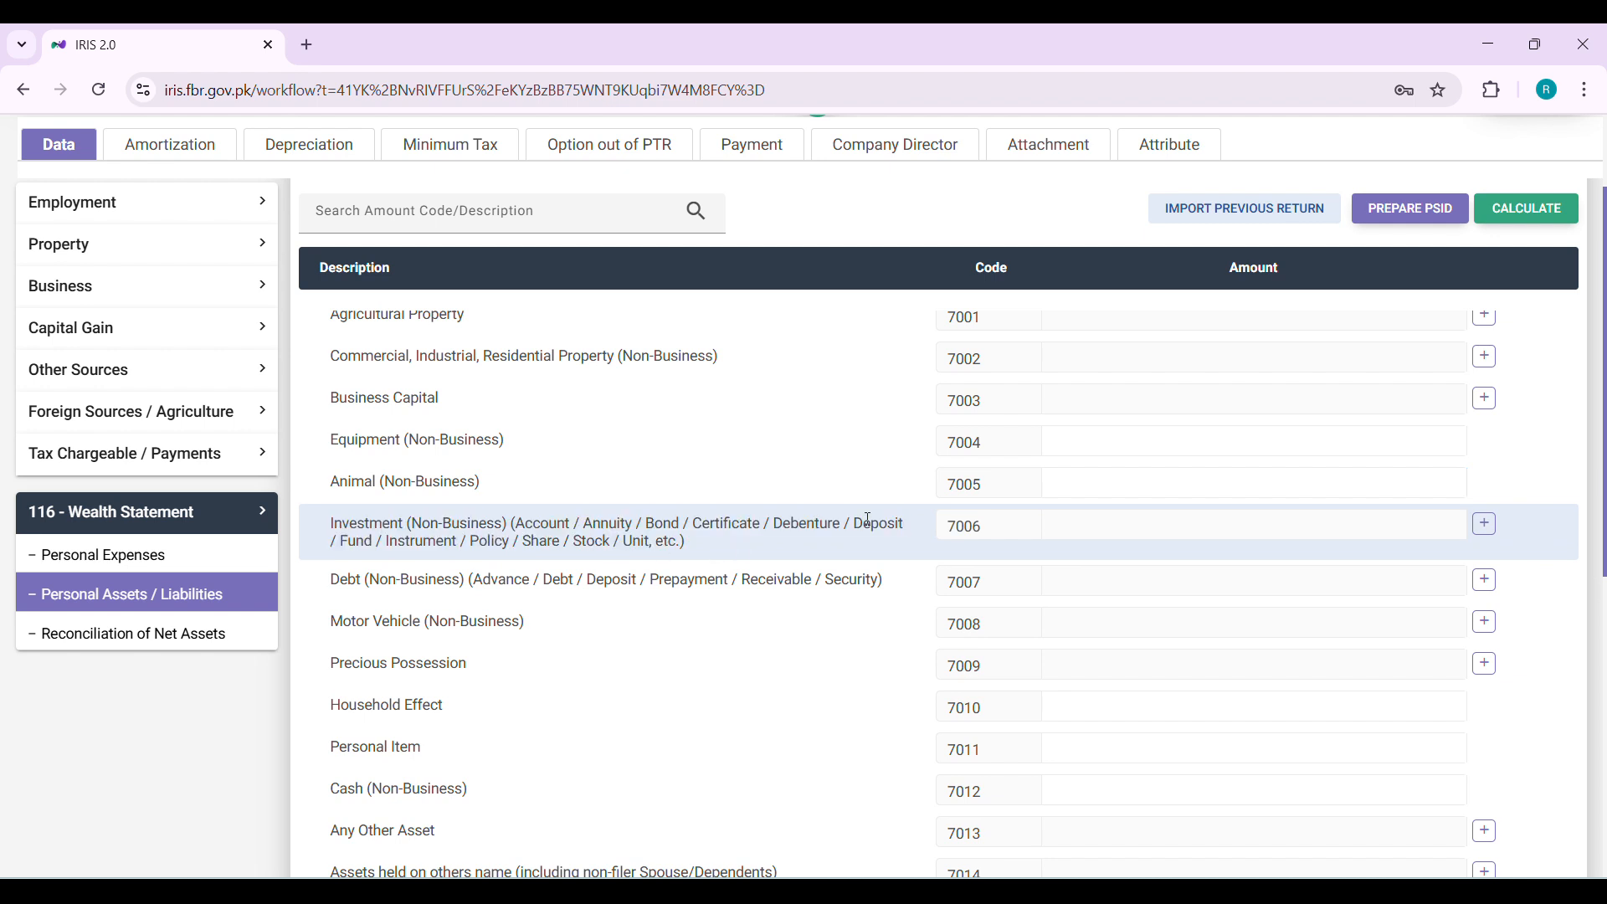
{"action": "left_click", "coordinate": [1486, 525]}
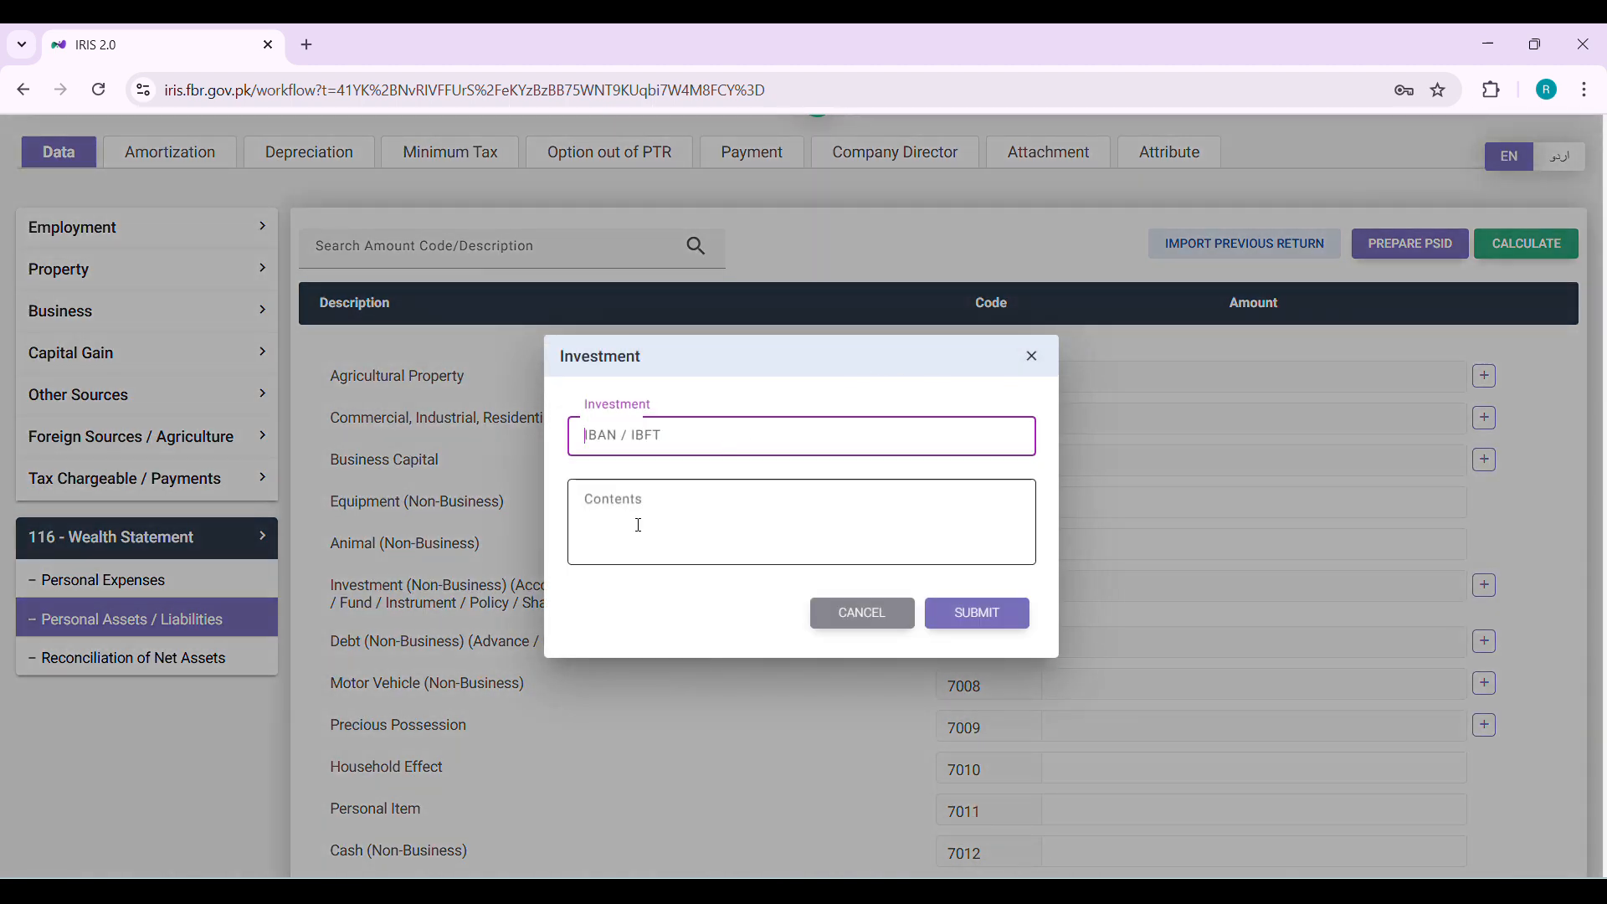
{"action": "left_click", "coordinate": [661, 516]}
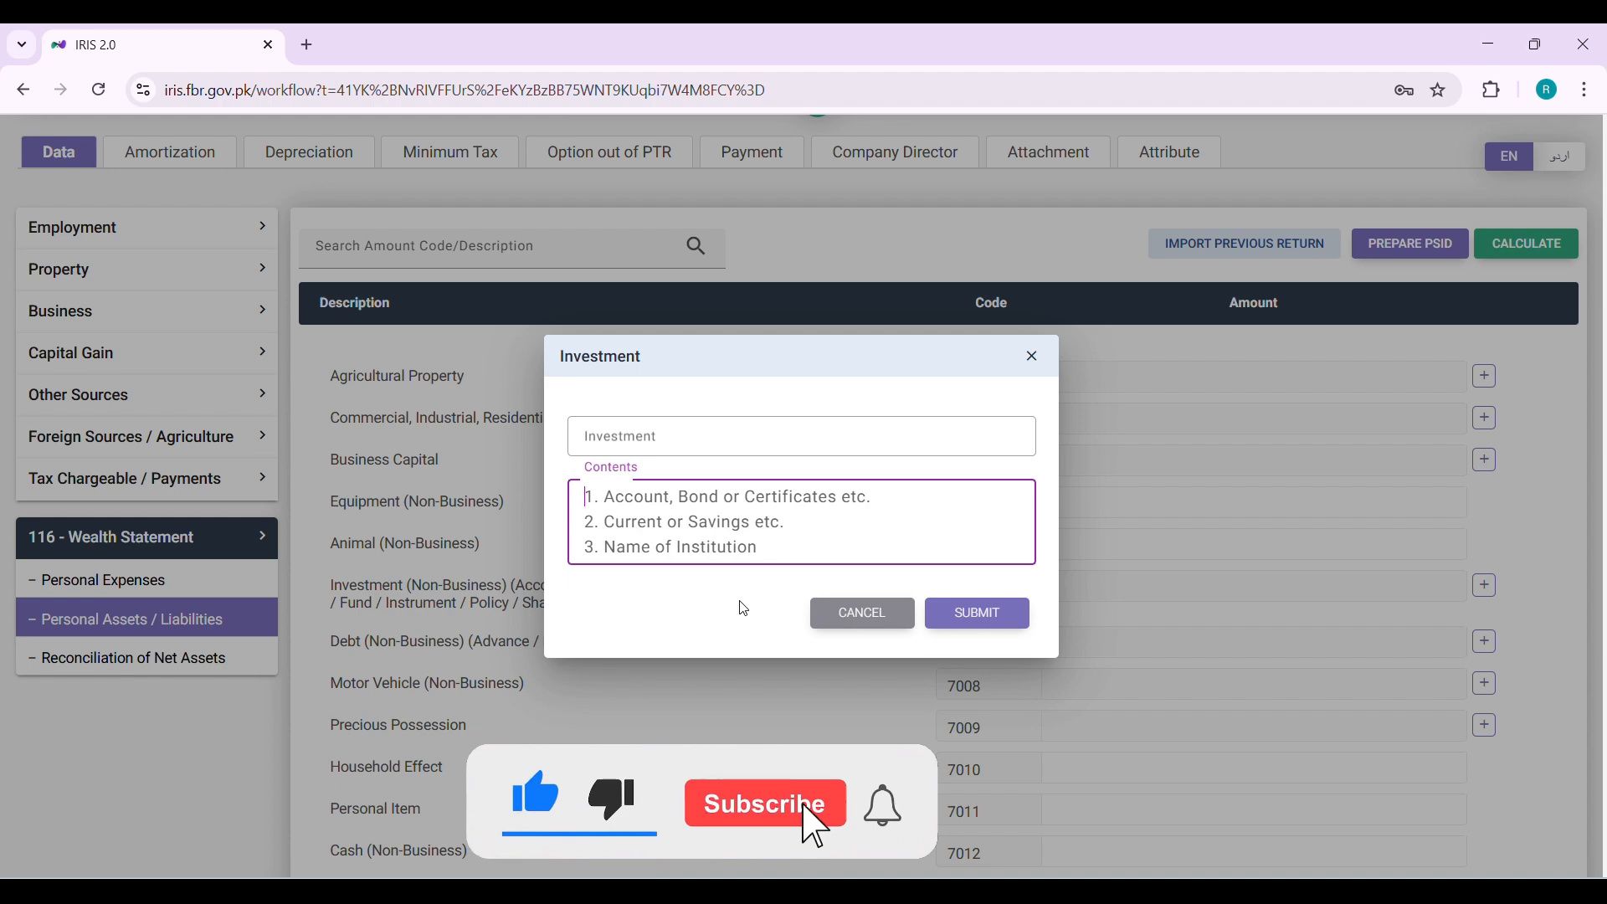
{"action": "left_click", "coordinate": [838, 621]}
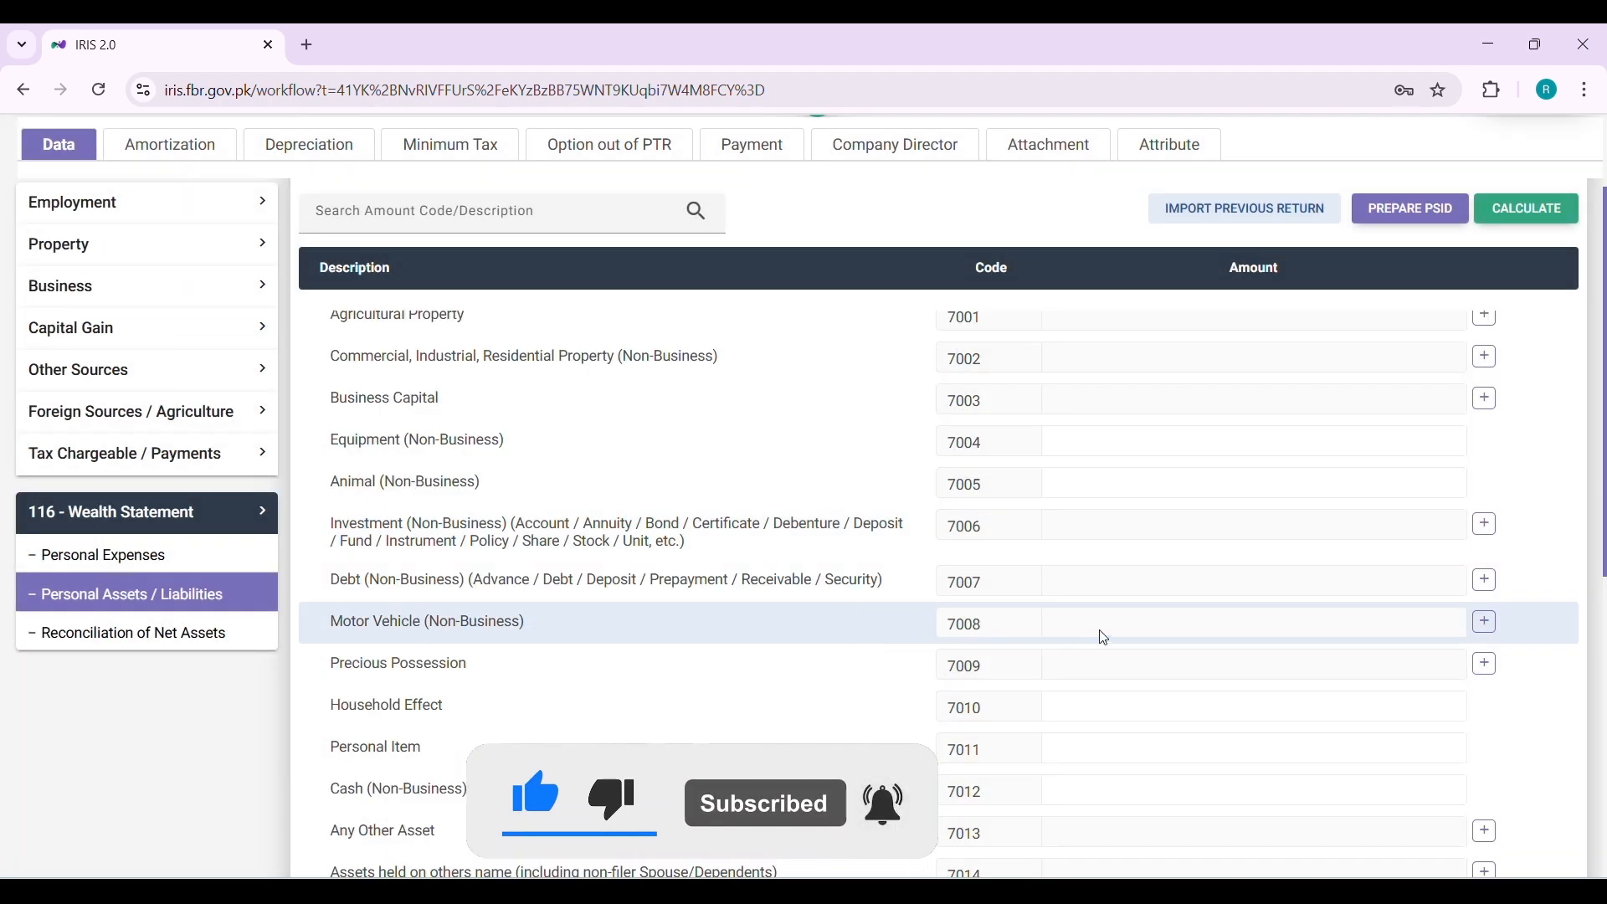
Review the Debt row, then open the Motor Vehicle (Non-Business) detail dialog and cancel it
{"action": "scroll", "coordinate": [1101, 634], "scroll_direction": "down", "scroll_amount": 1}
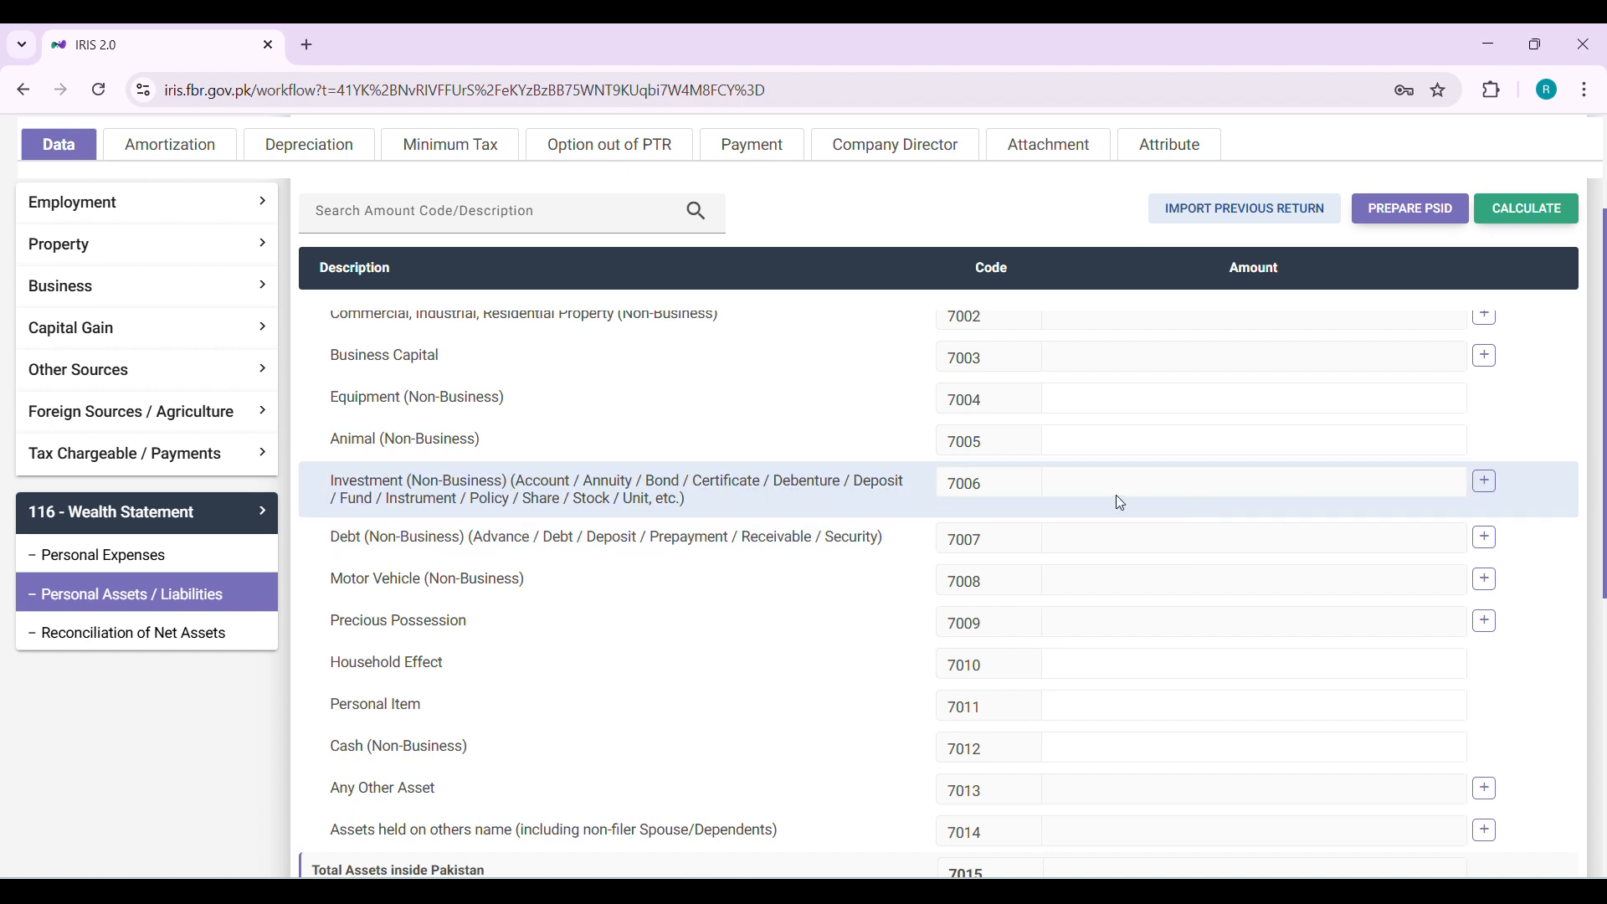
{"action": "scroll", "coordinate": [1117, 494], "scroll_direction": "up", "scroll_amount": 1}
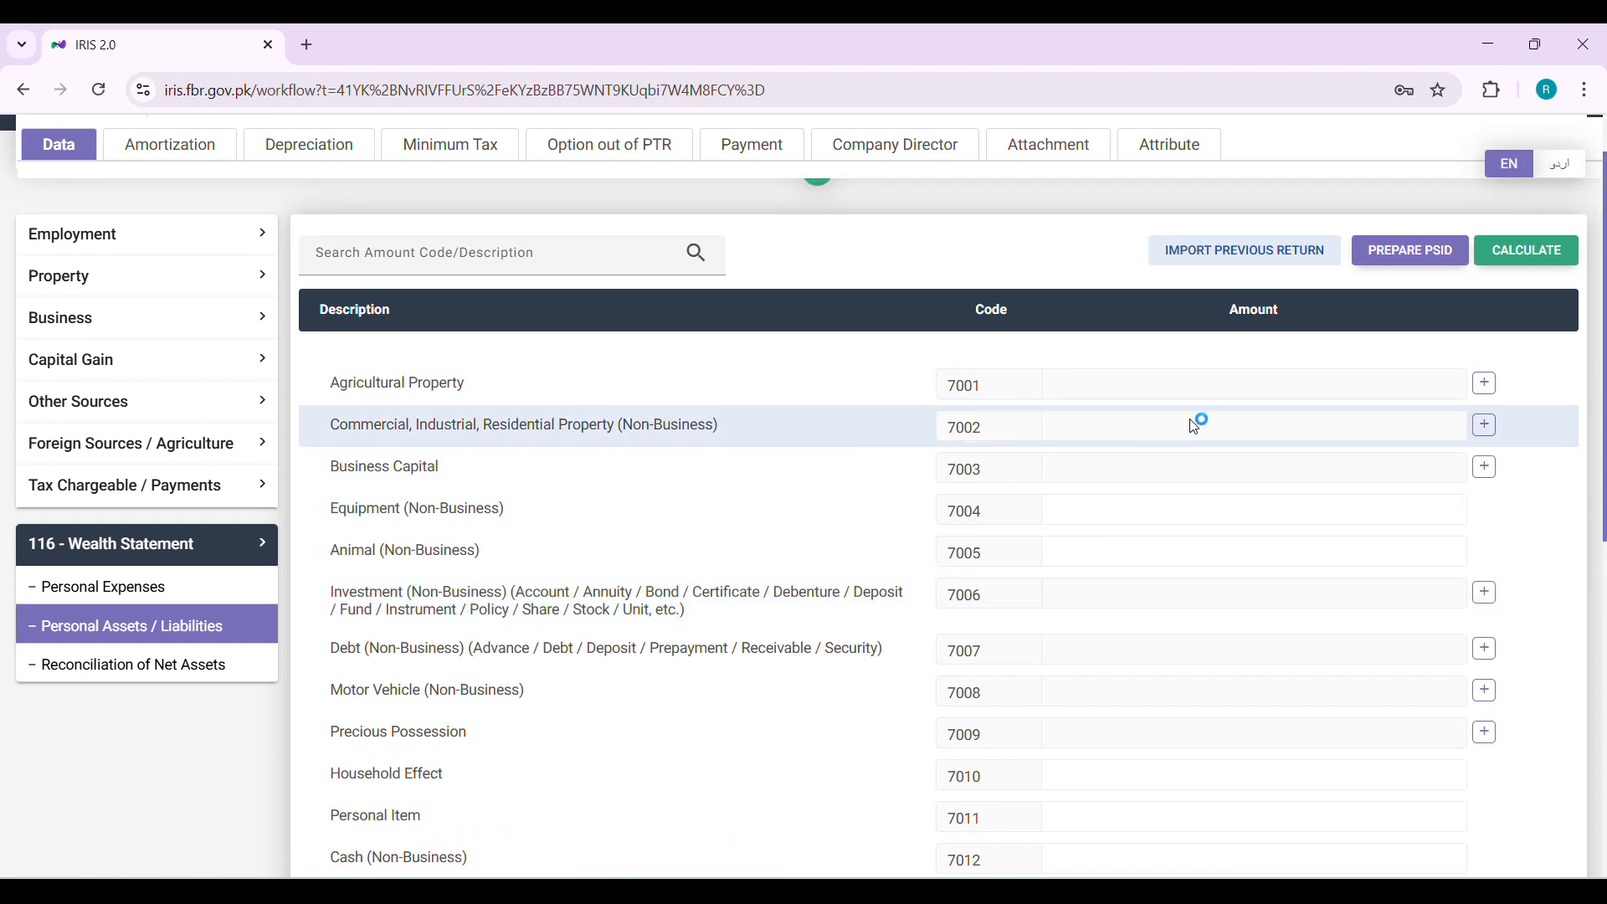
{"action": "scroll", "coordinate": [1209, 545], "scroll_direction": "down", "scroll_amount": 2}
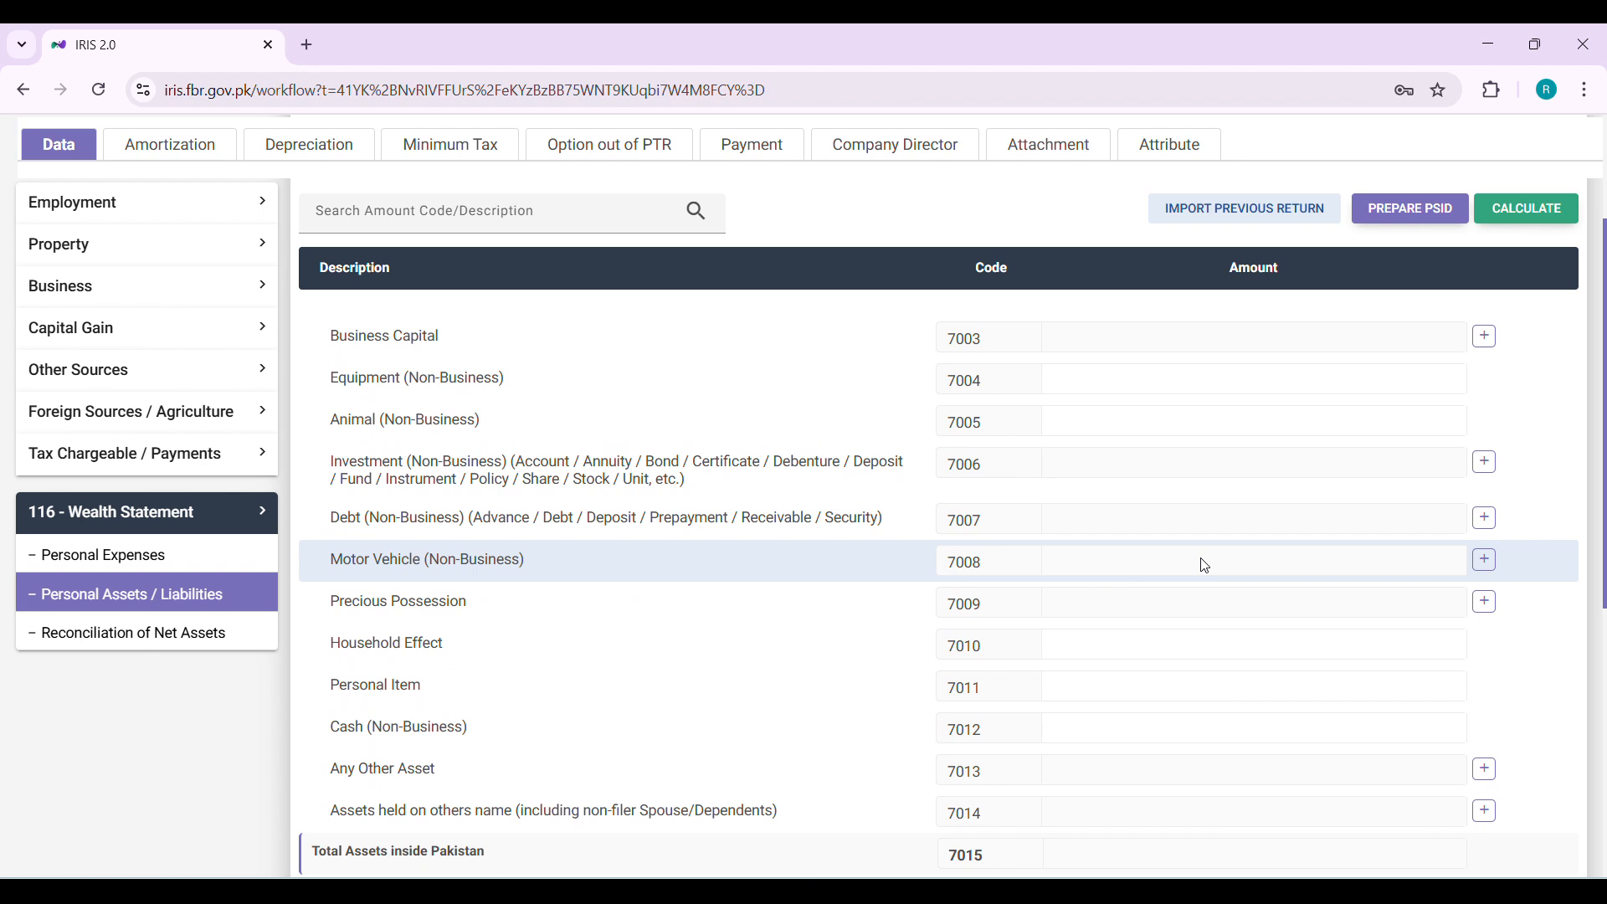
{"action": "triple_click", "coordinate": [757, 516]}
{"action": "left_click", "coordinate": [757, 517]}
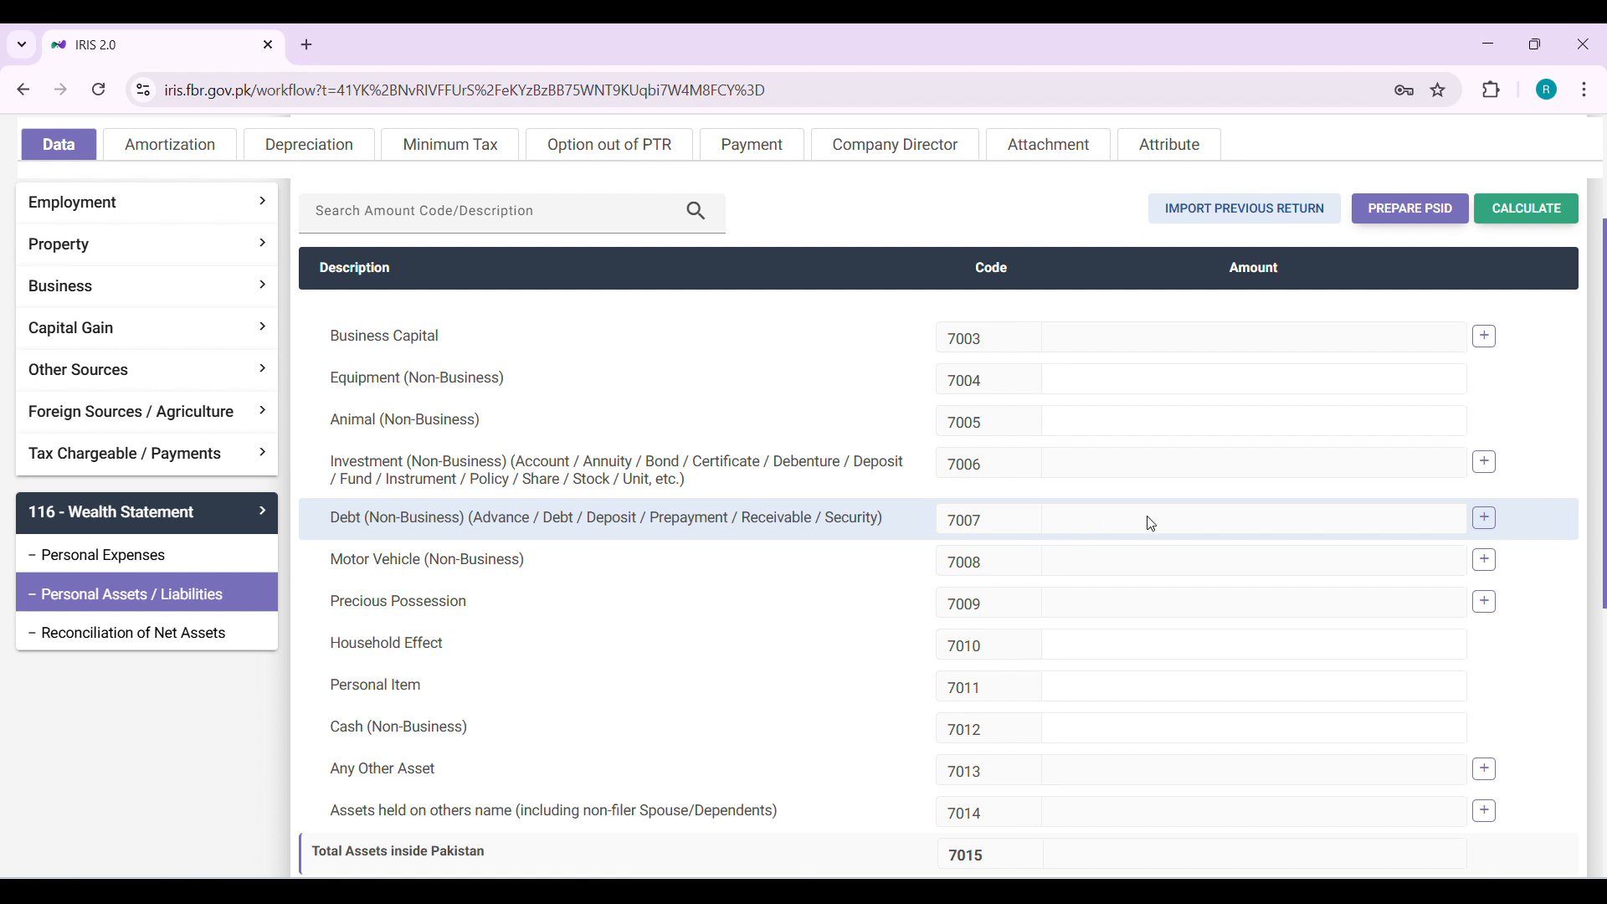
{"action": "scroll", "coordinate": [1220, 524], "scroll_direction": "down", "scroll_amount": 1}
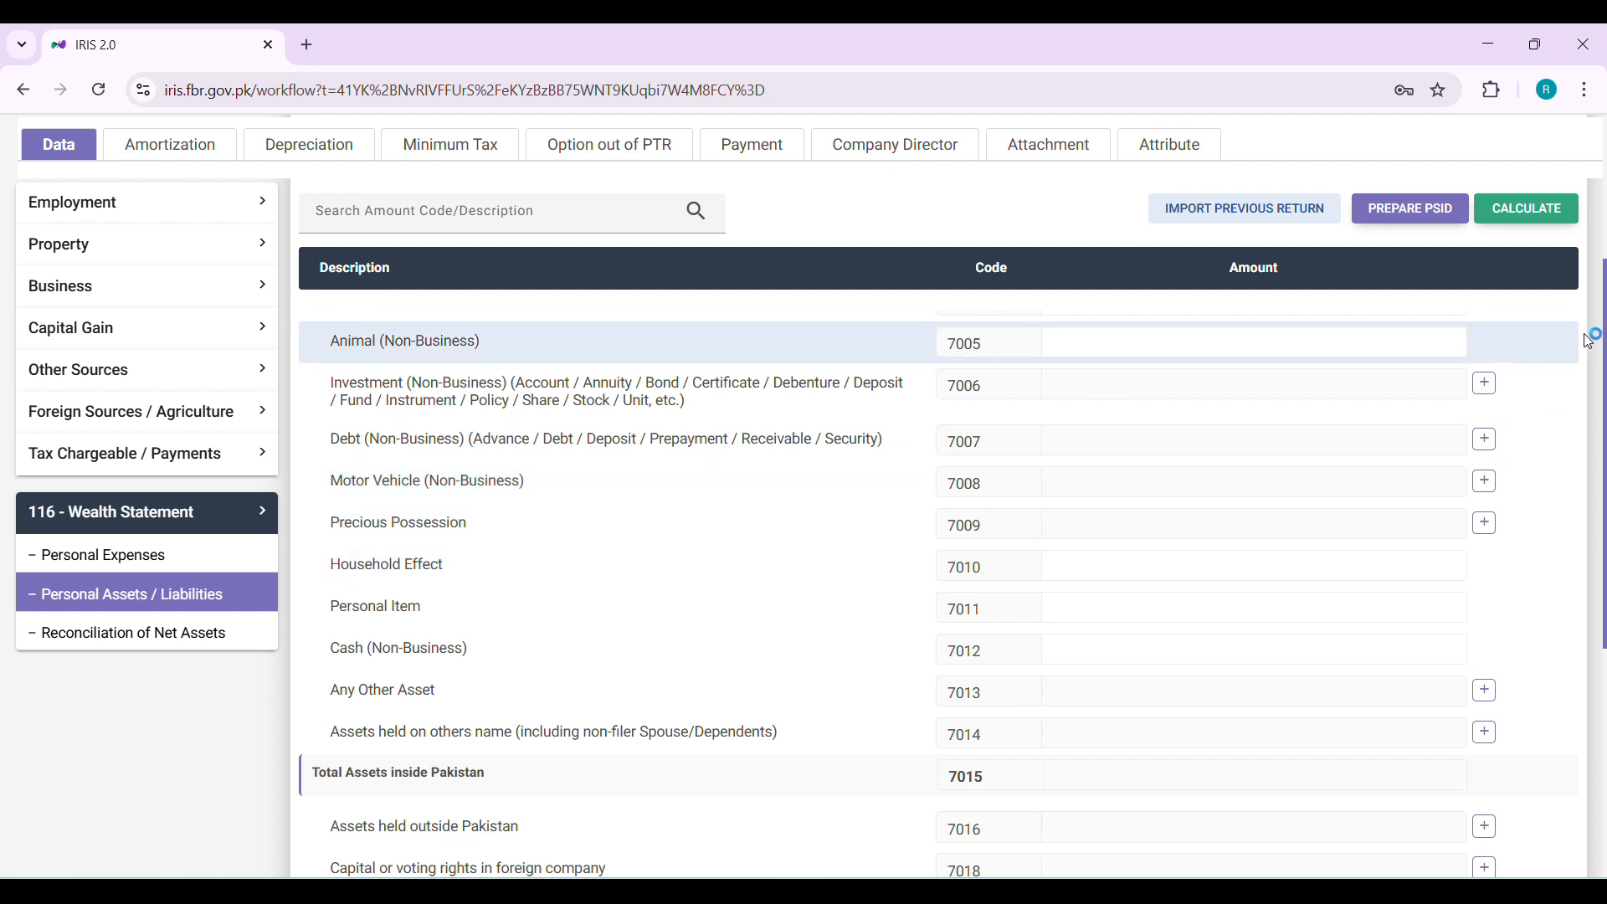
{"action": "left_click", "coordinate": [1485, 482]}
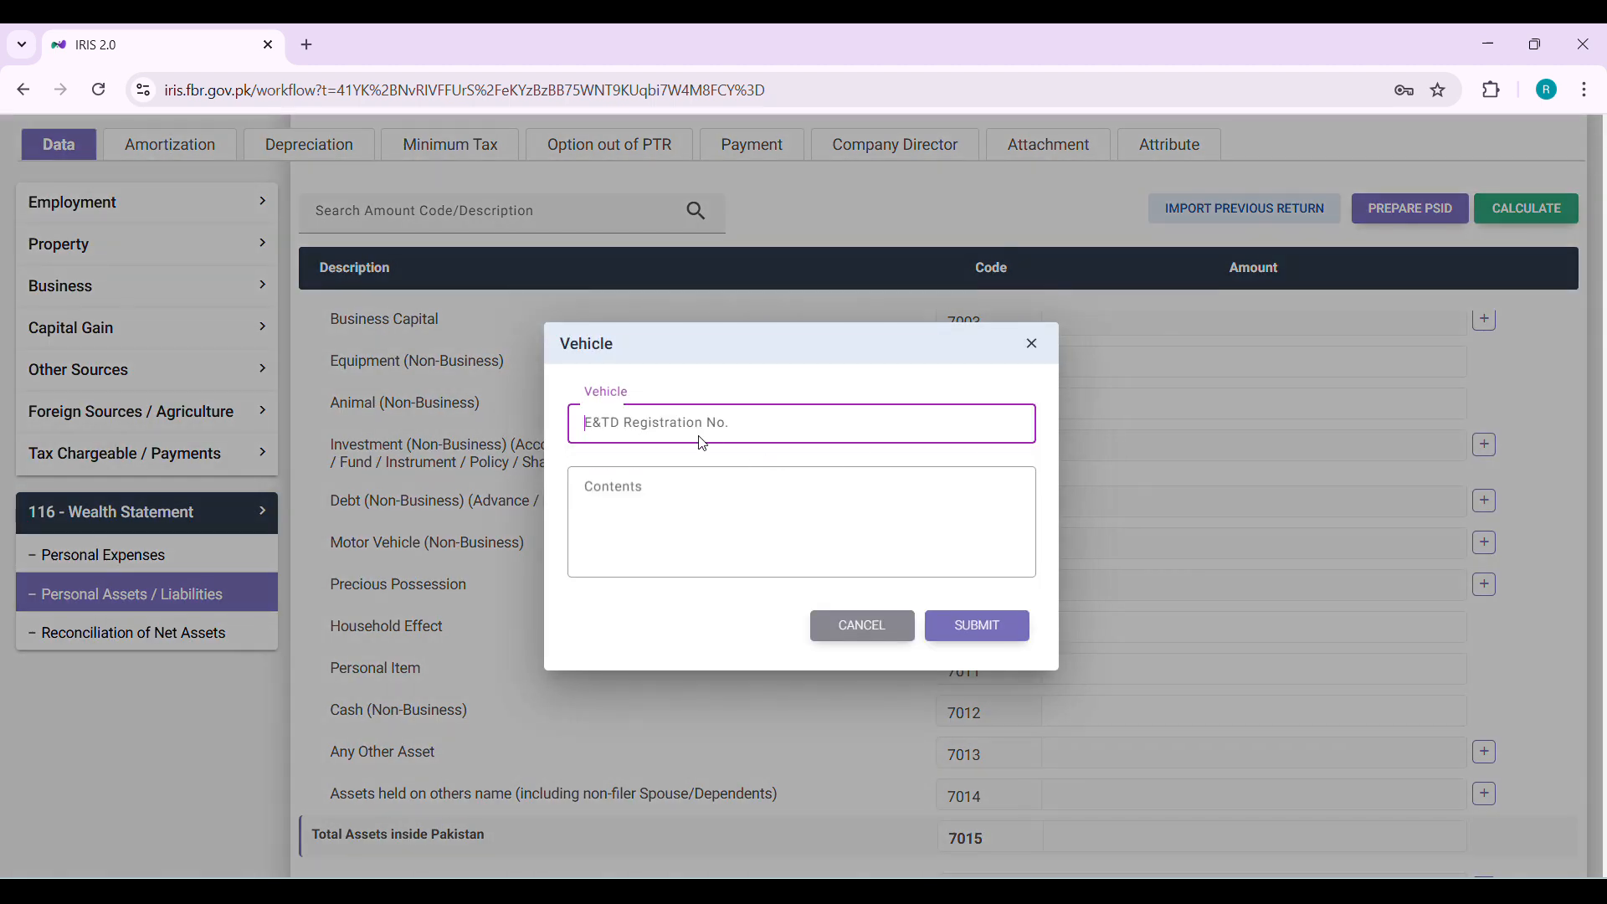
{"action": "left_click", "coordinate": [770, 476]}
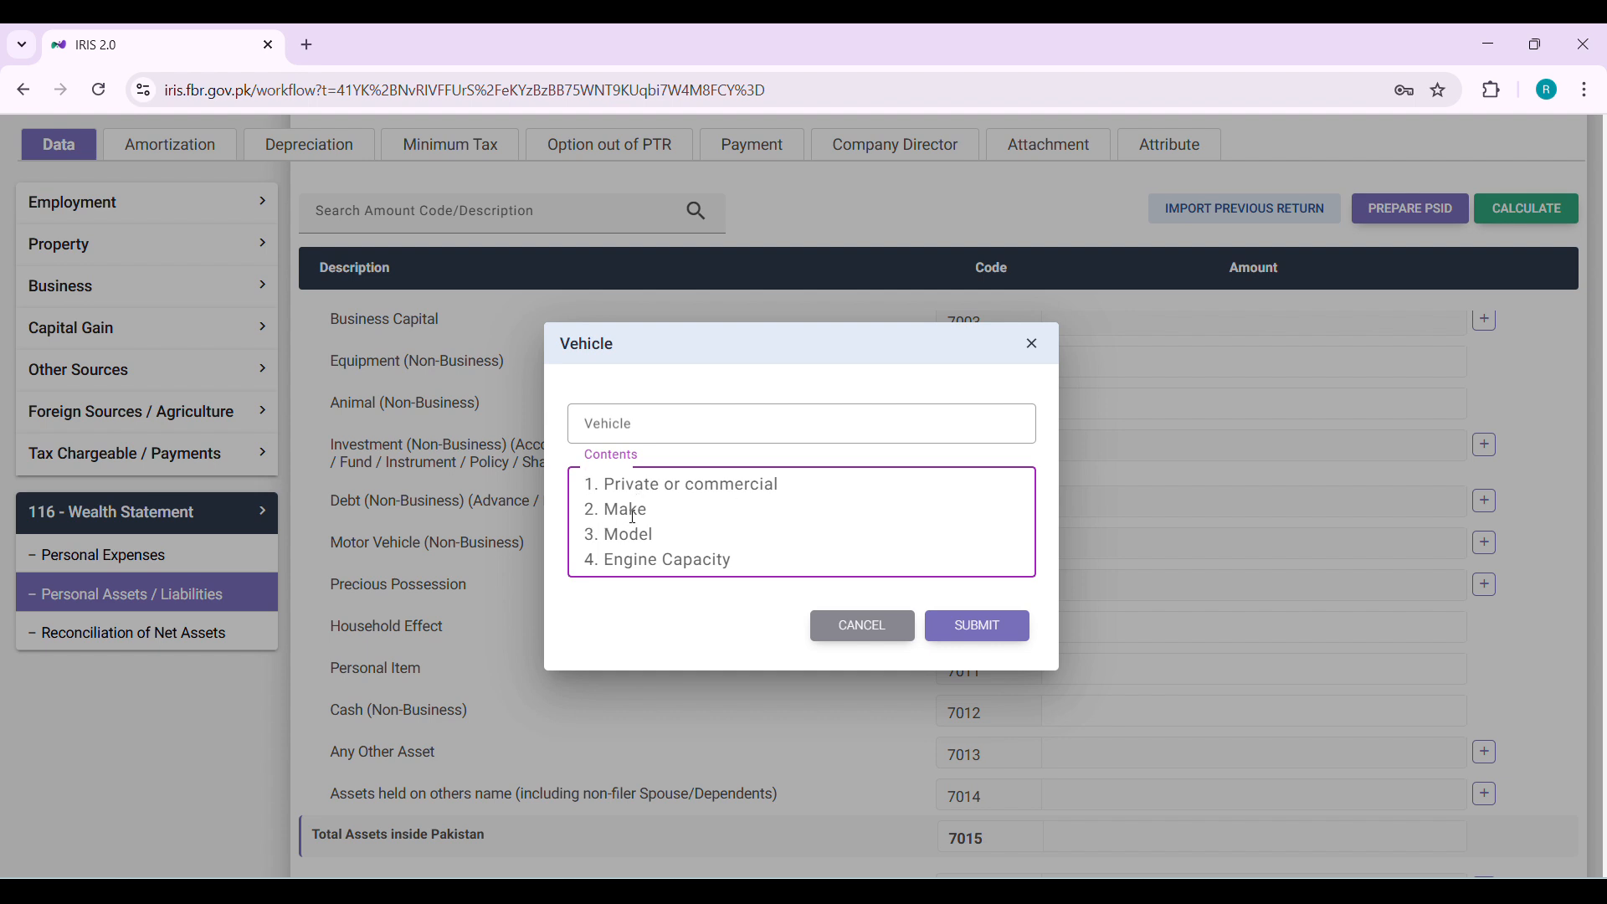
{"action": "left_click", "coordinate": [862, 626]}
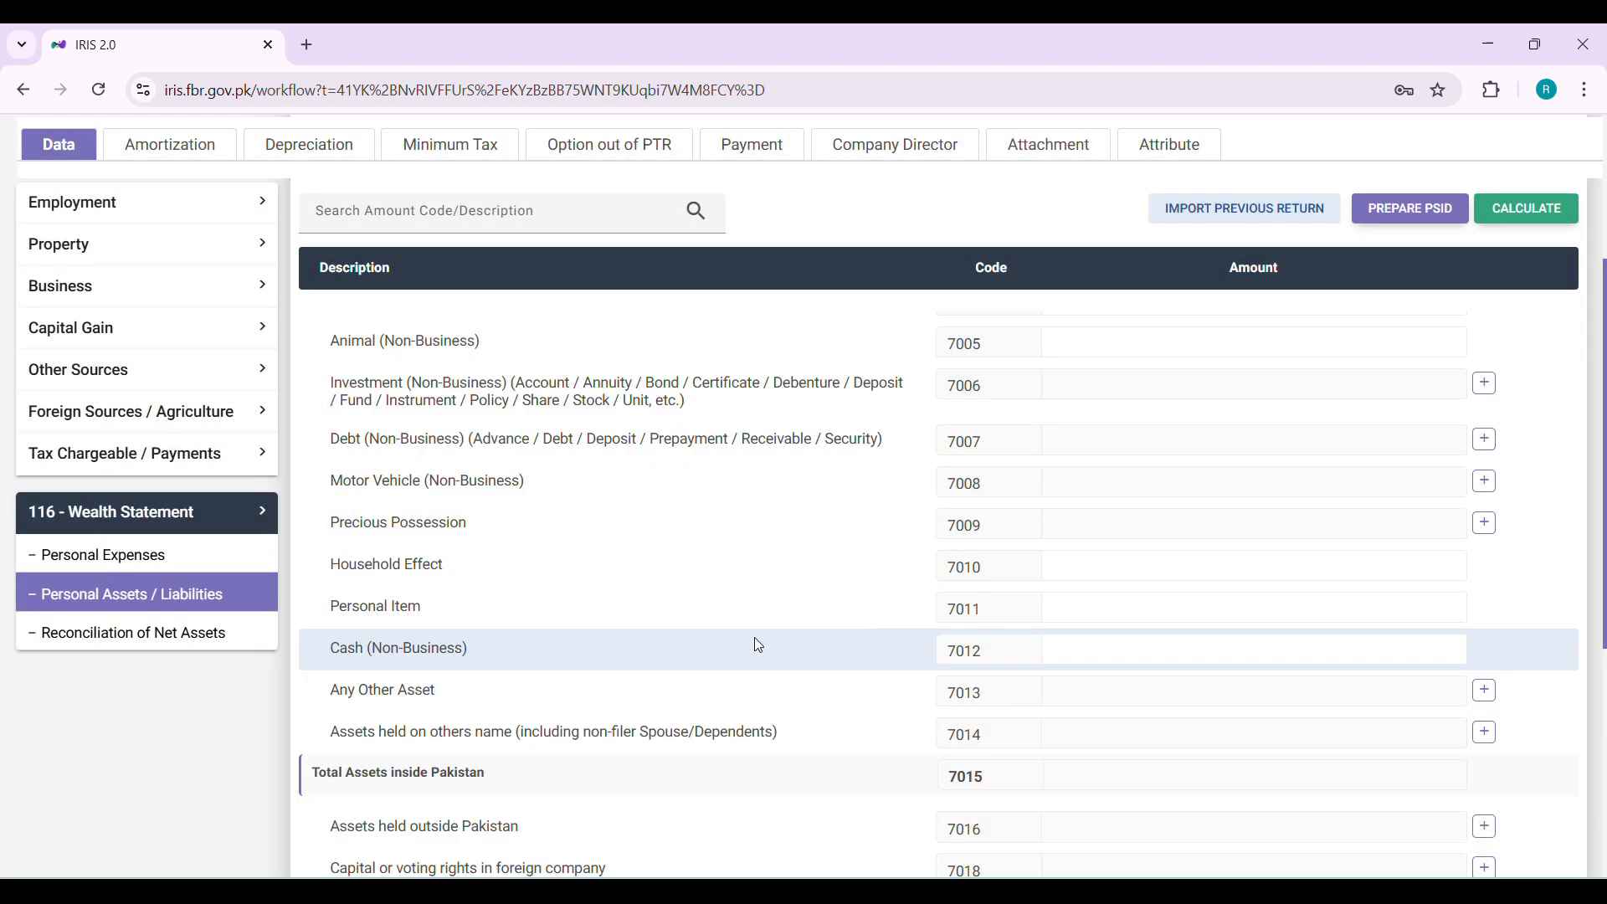
Open the Precious Possession detail dialog, view its contents example, and close it
{"action": "left_click", "coordinate": [1487, 523]}
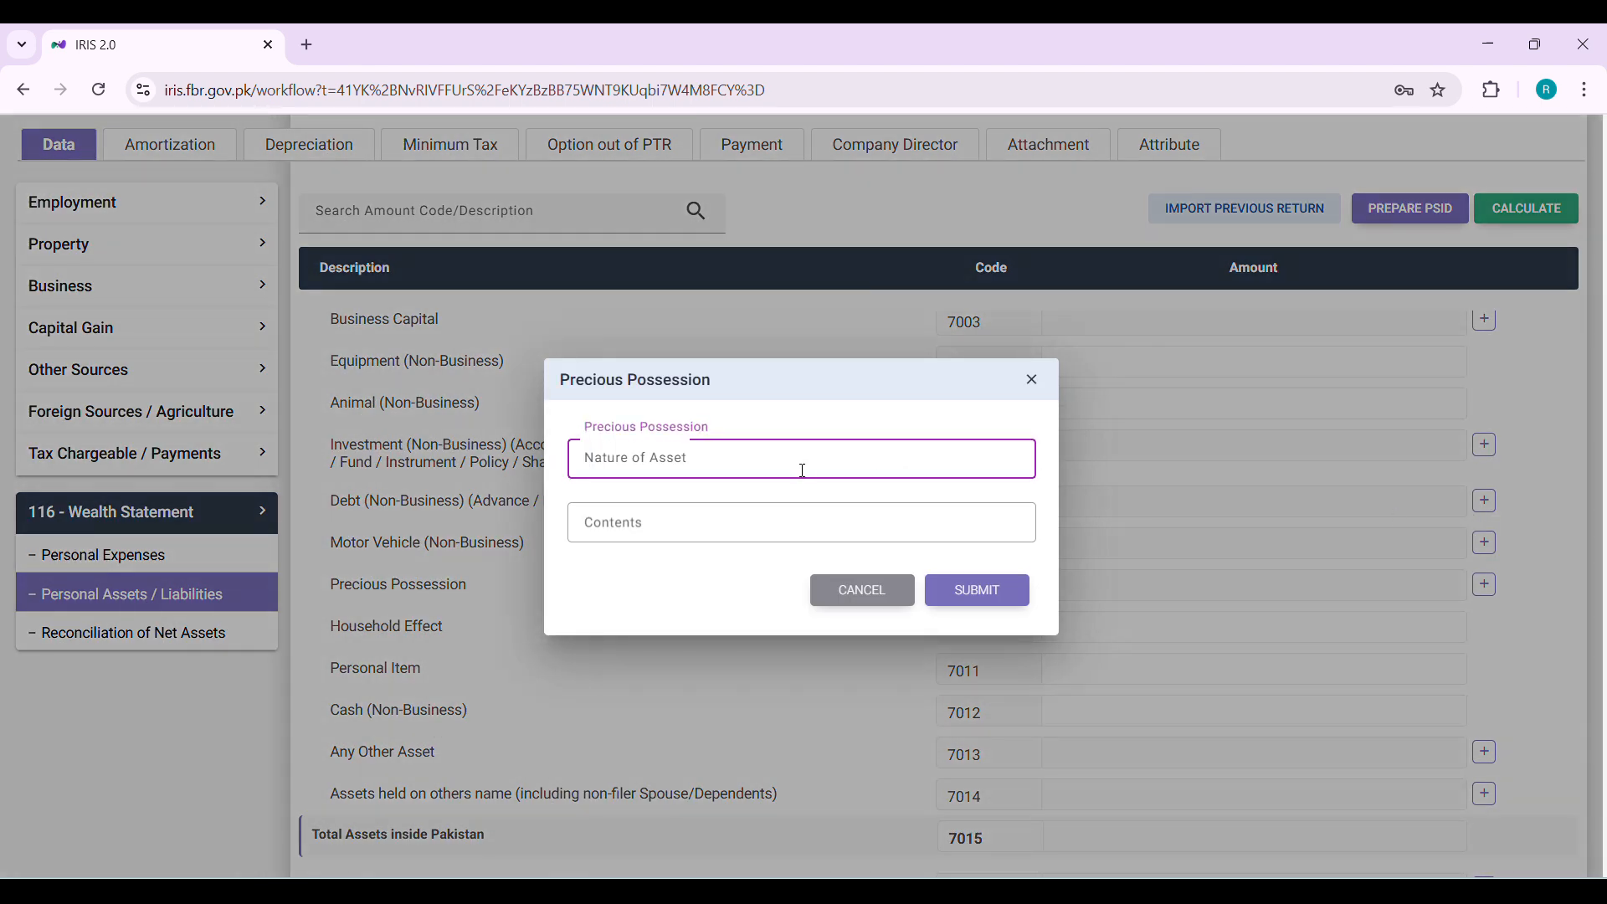
{"action": "left_click", "coordinate": [680, 527]}
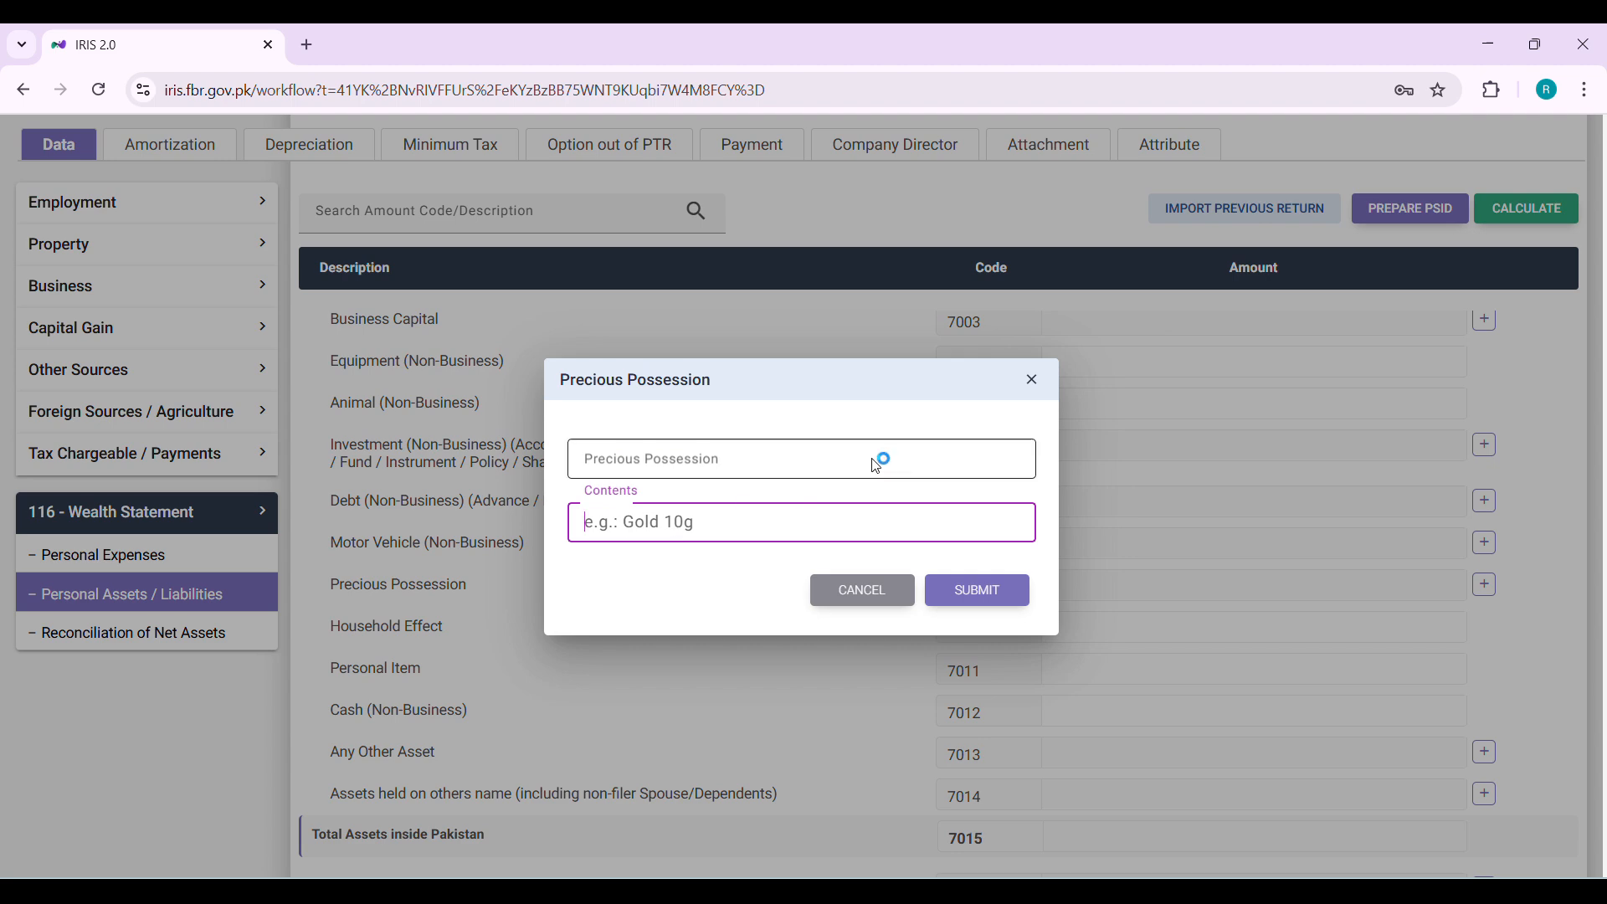
{"action": "left_click", "coordinate": [1031, 379]}
Review the Household Effect, Personal Item and Cash (Non-Business) amount fields
{"action": "scroll", "coordinate": [1004, 393], "scroll_direction": "down", "scroll_amount": 1}
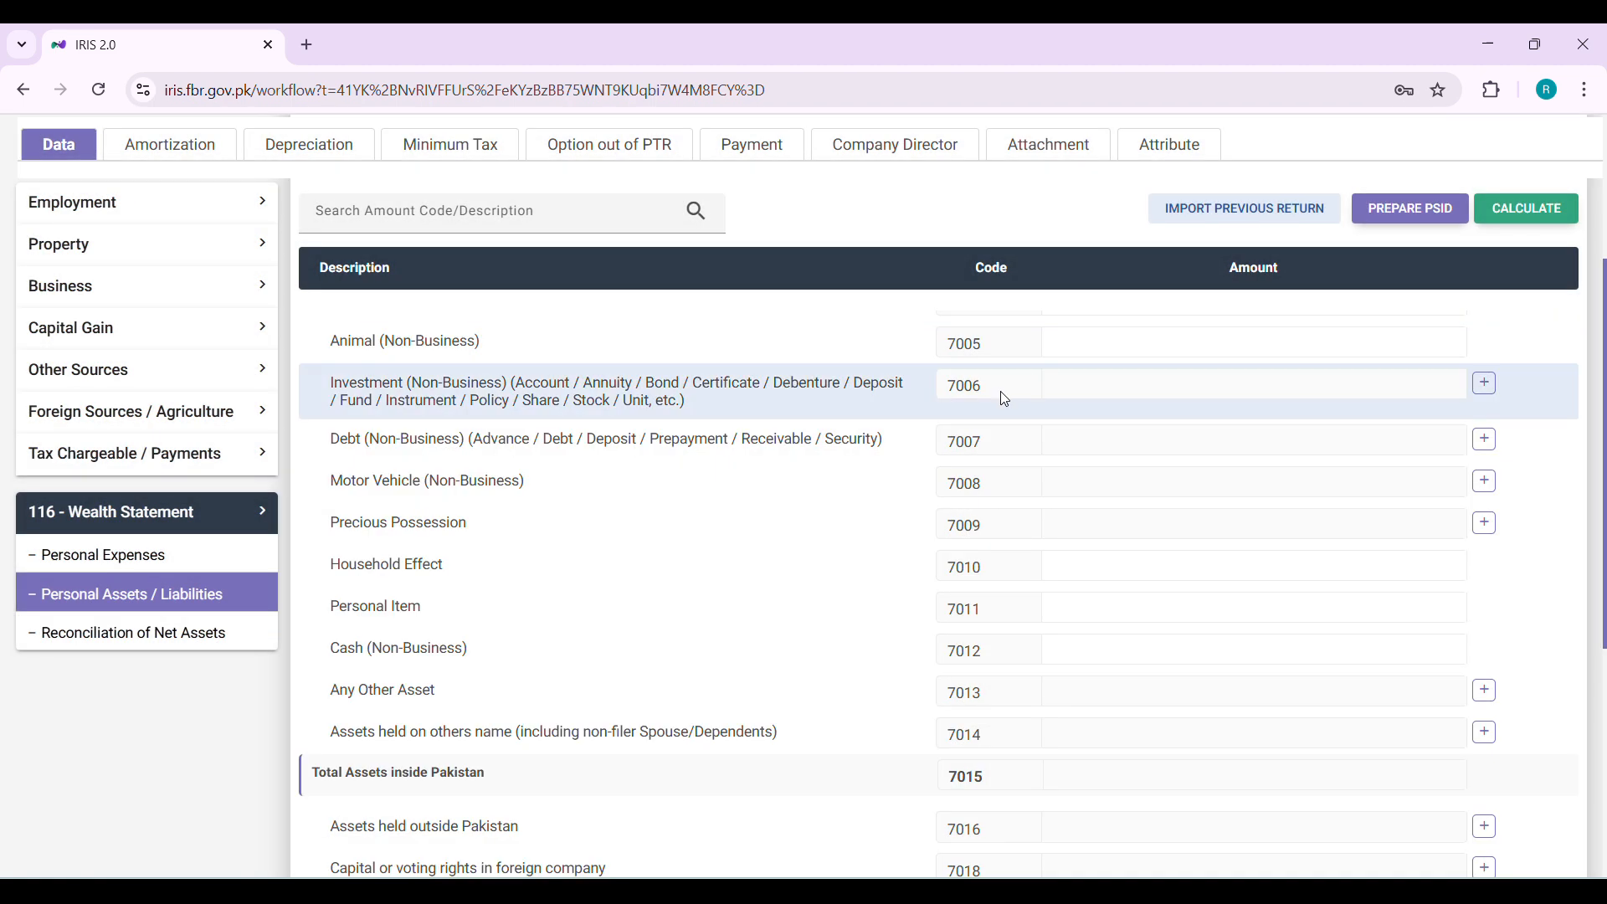
{"action": "scroll", "coordinate": [564, 555], "scroll_direction": "down", "scroll_amount": 1}
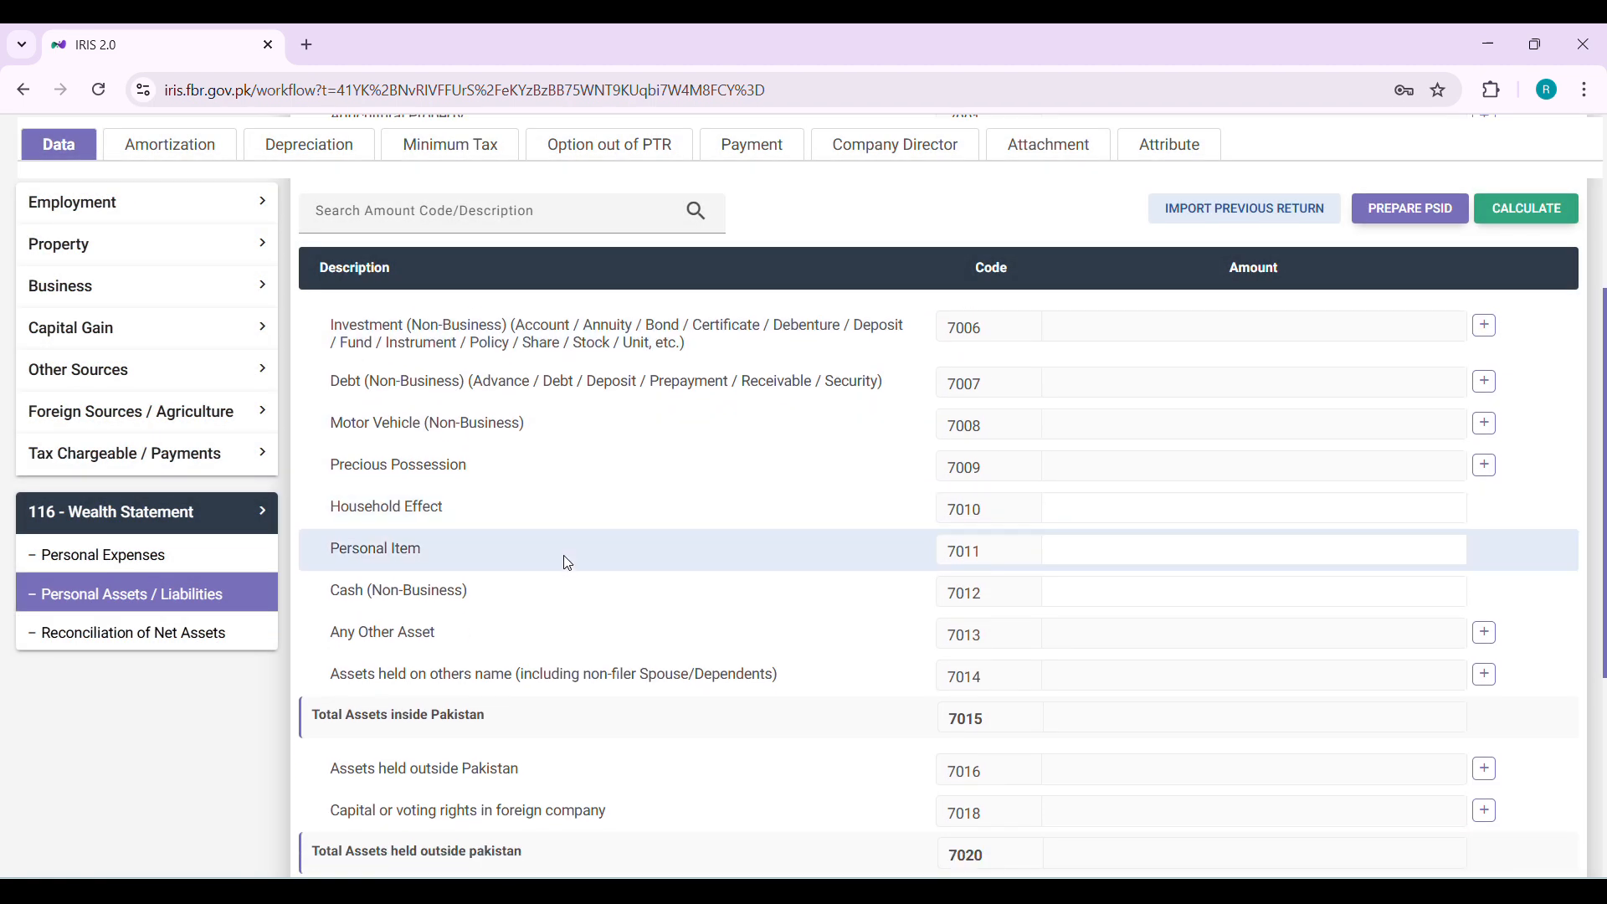
{"action": "left_click", "coordinate": [1066, 496]}
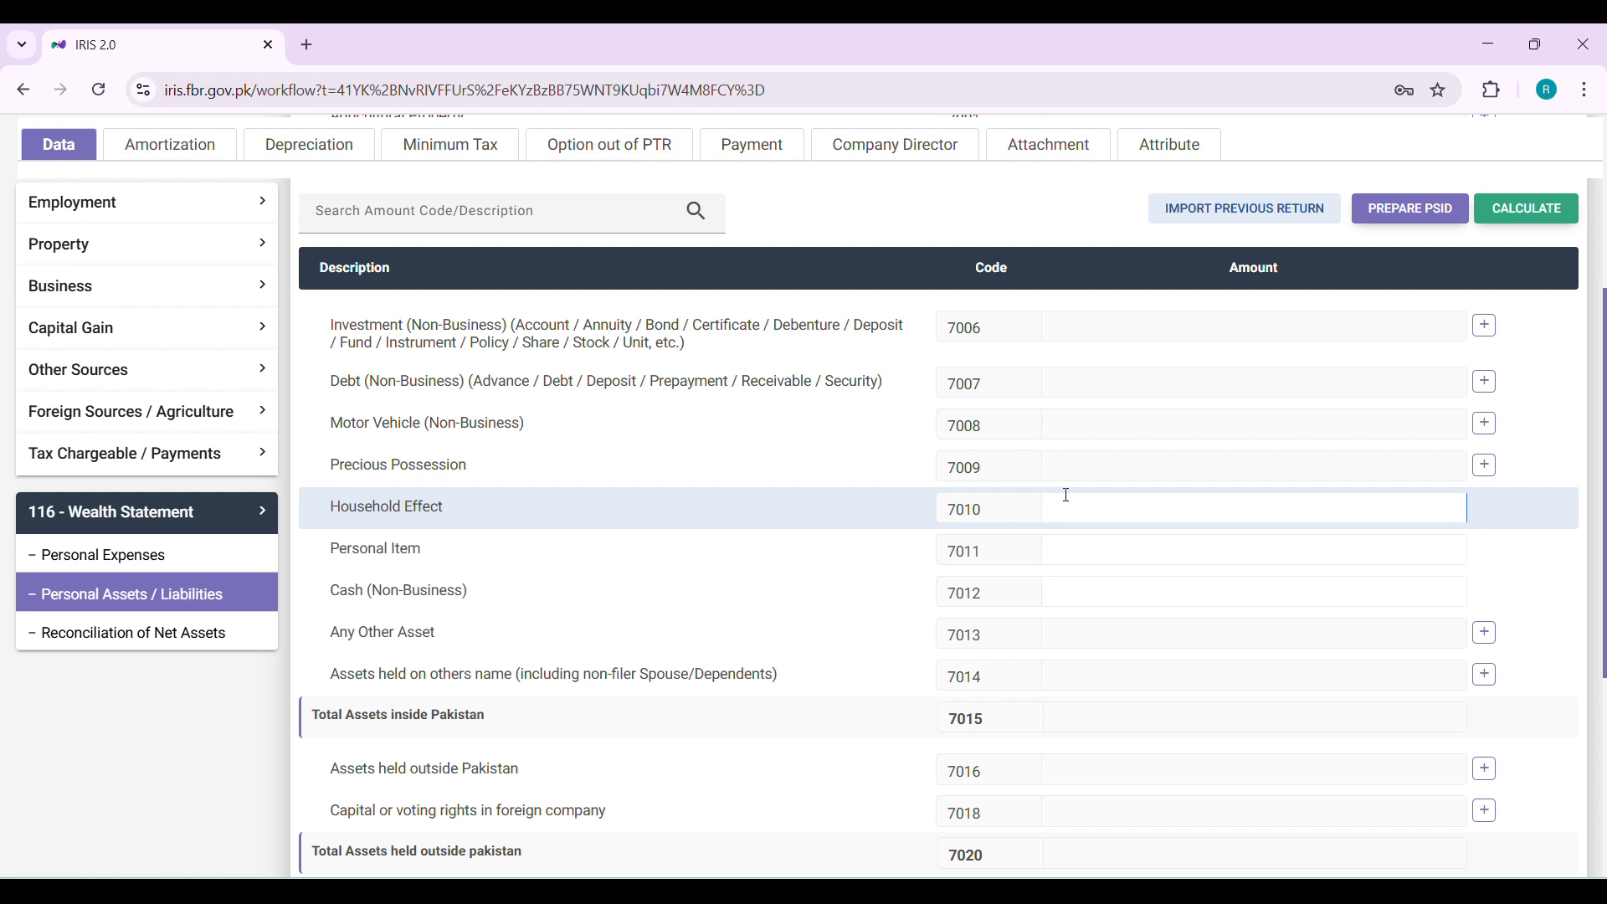
{"action": "left_click", "coordinate": [1135, 547]}
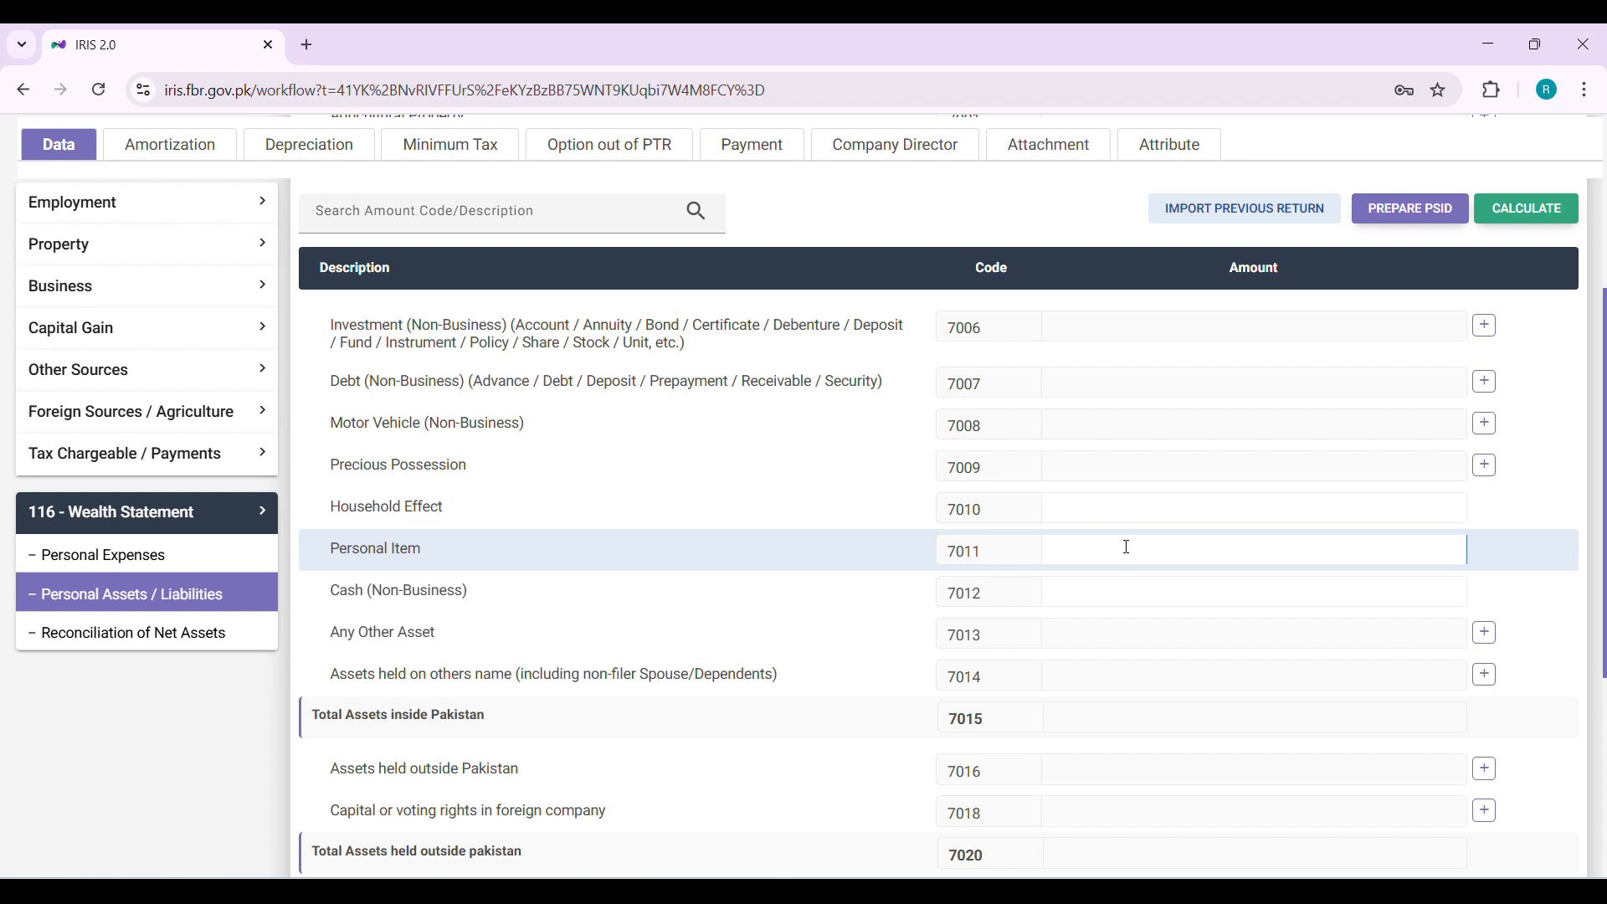
{"action": "triple_click", "coordinate": [427, 549]}
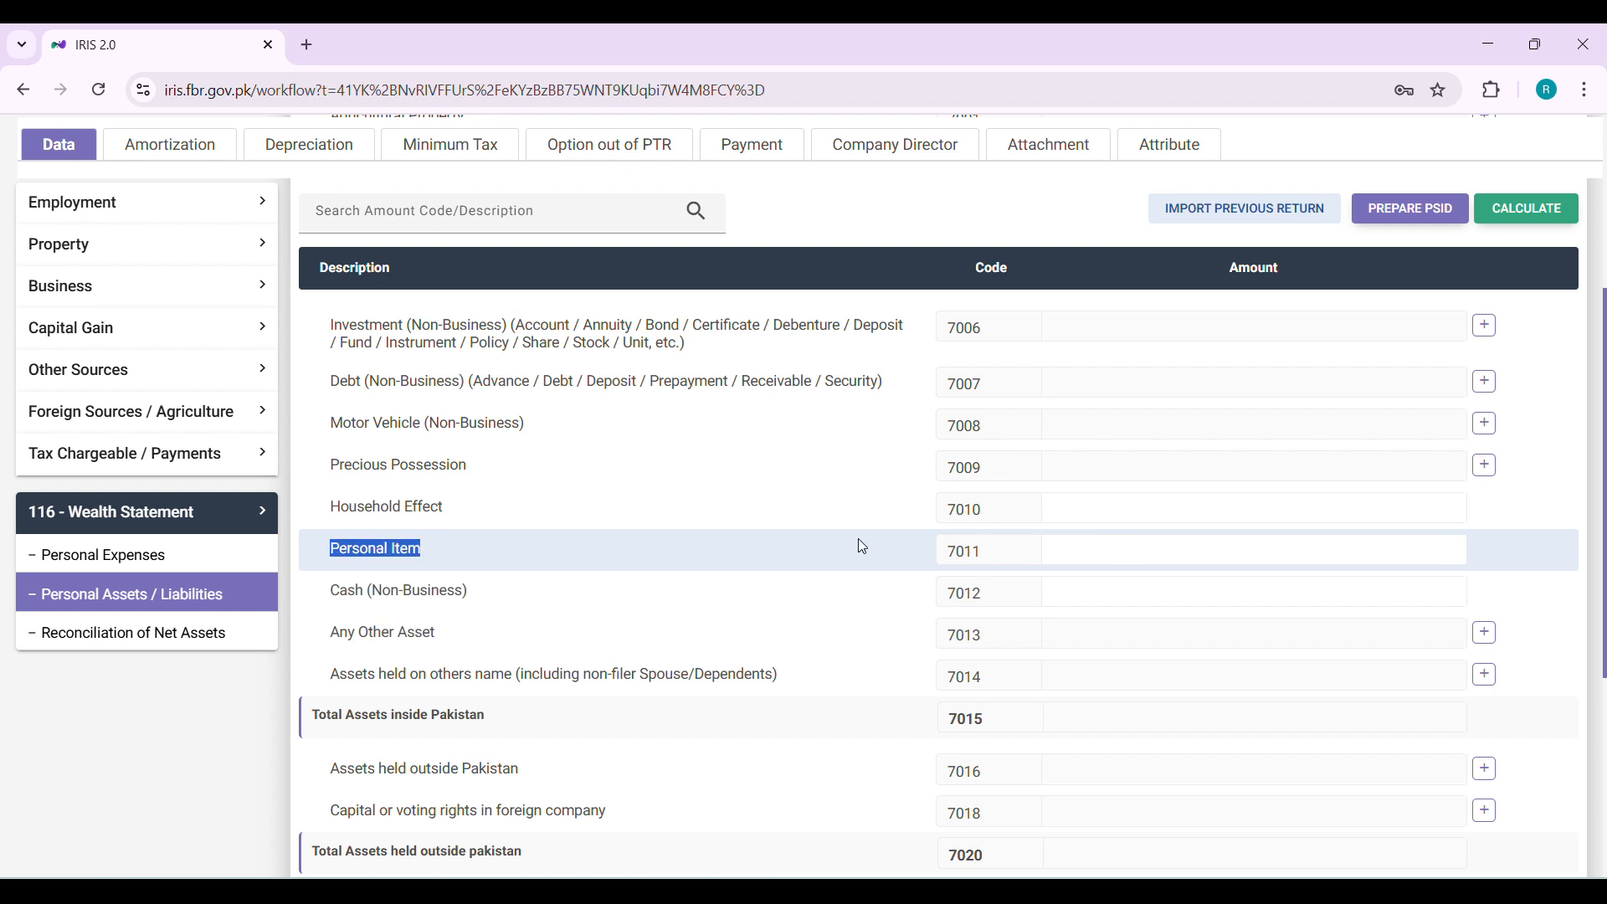
{"action": "left_click", "coordinate": [1216, 546]}
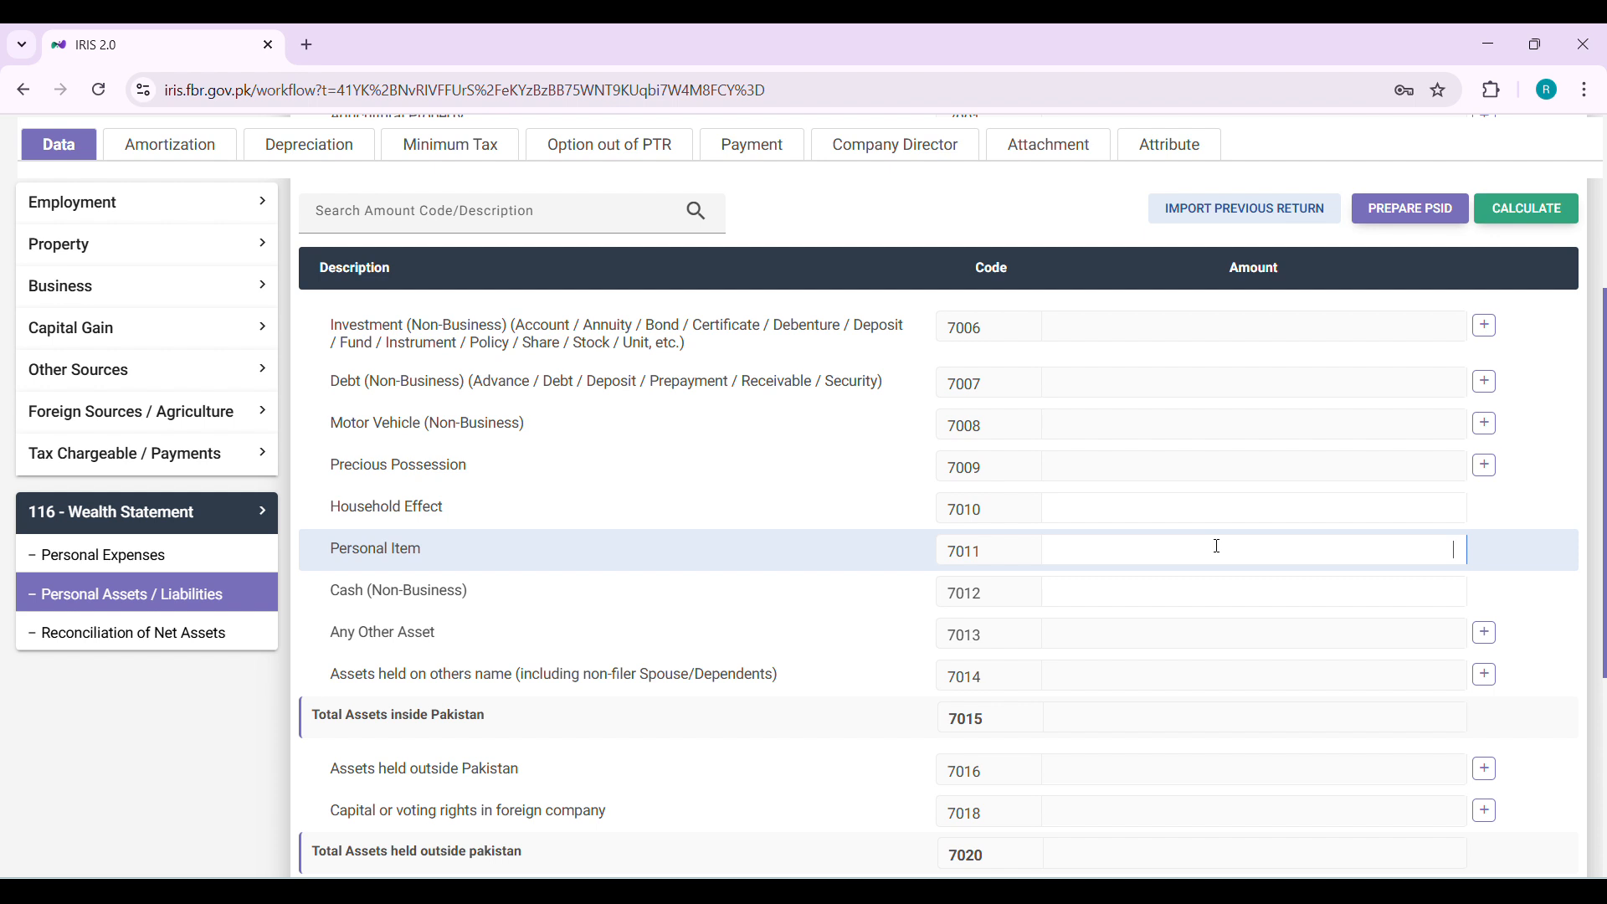
{"action": "scroll", "coordinate": [1217, 546], "scroll_direction": "down", "scroll_amount": 1}
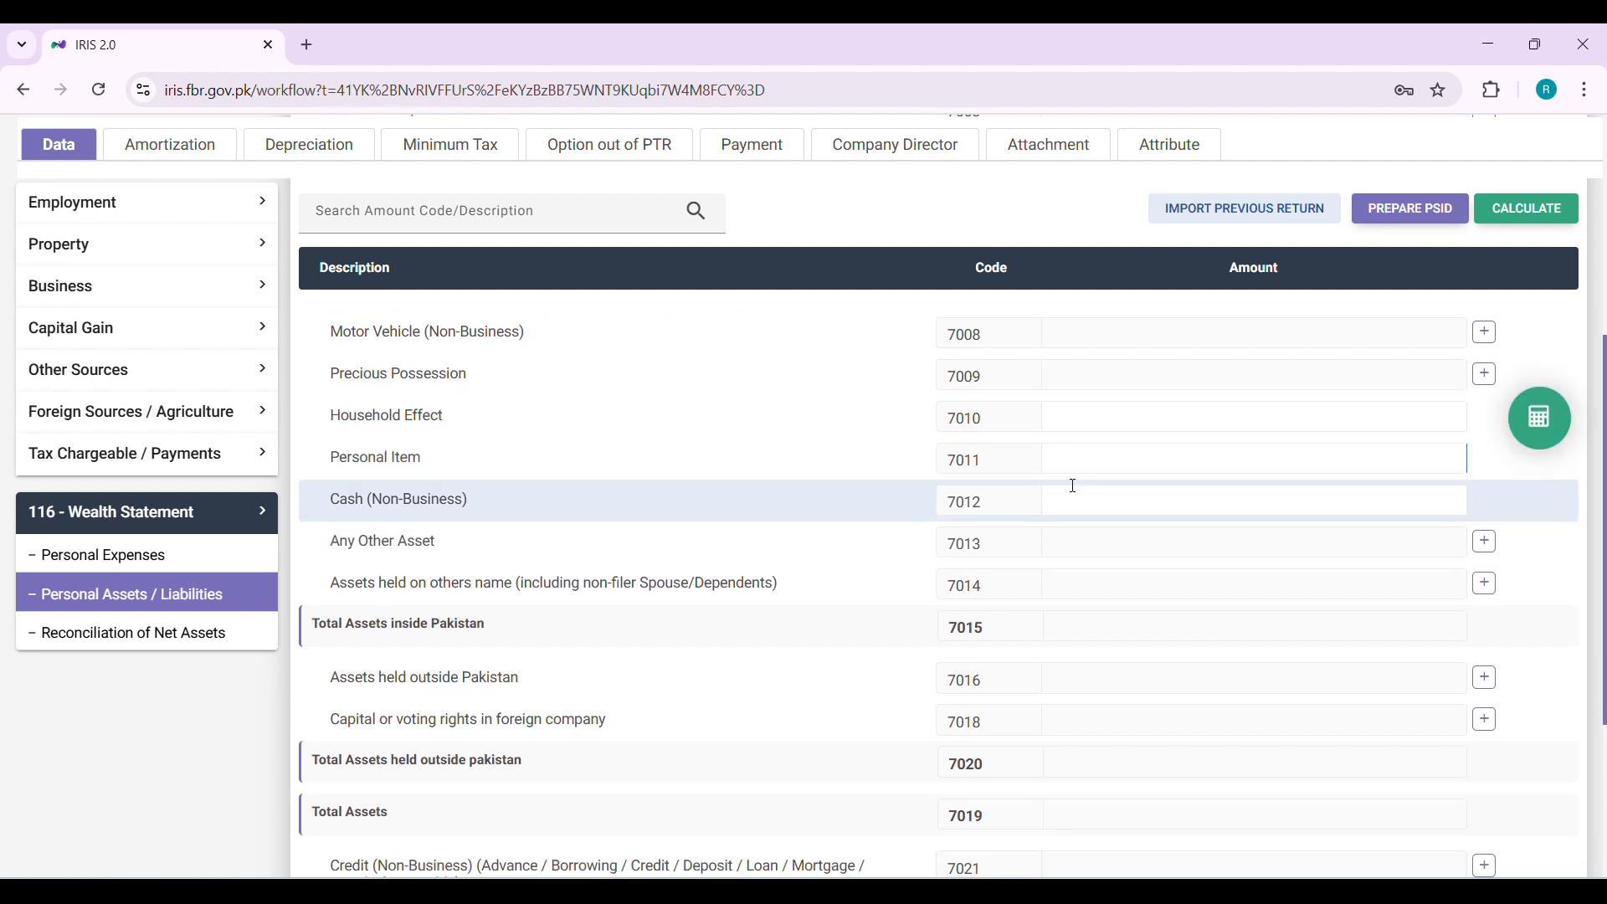
{"action": "left_click", "coordinate": [1284, 488]}
{"action": "scroll", "coordinate": [383, 516], "scroll_direction": "down", "scroll_amount": 1}
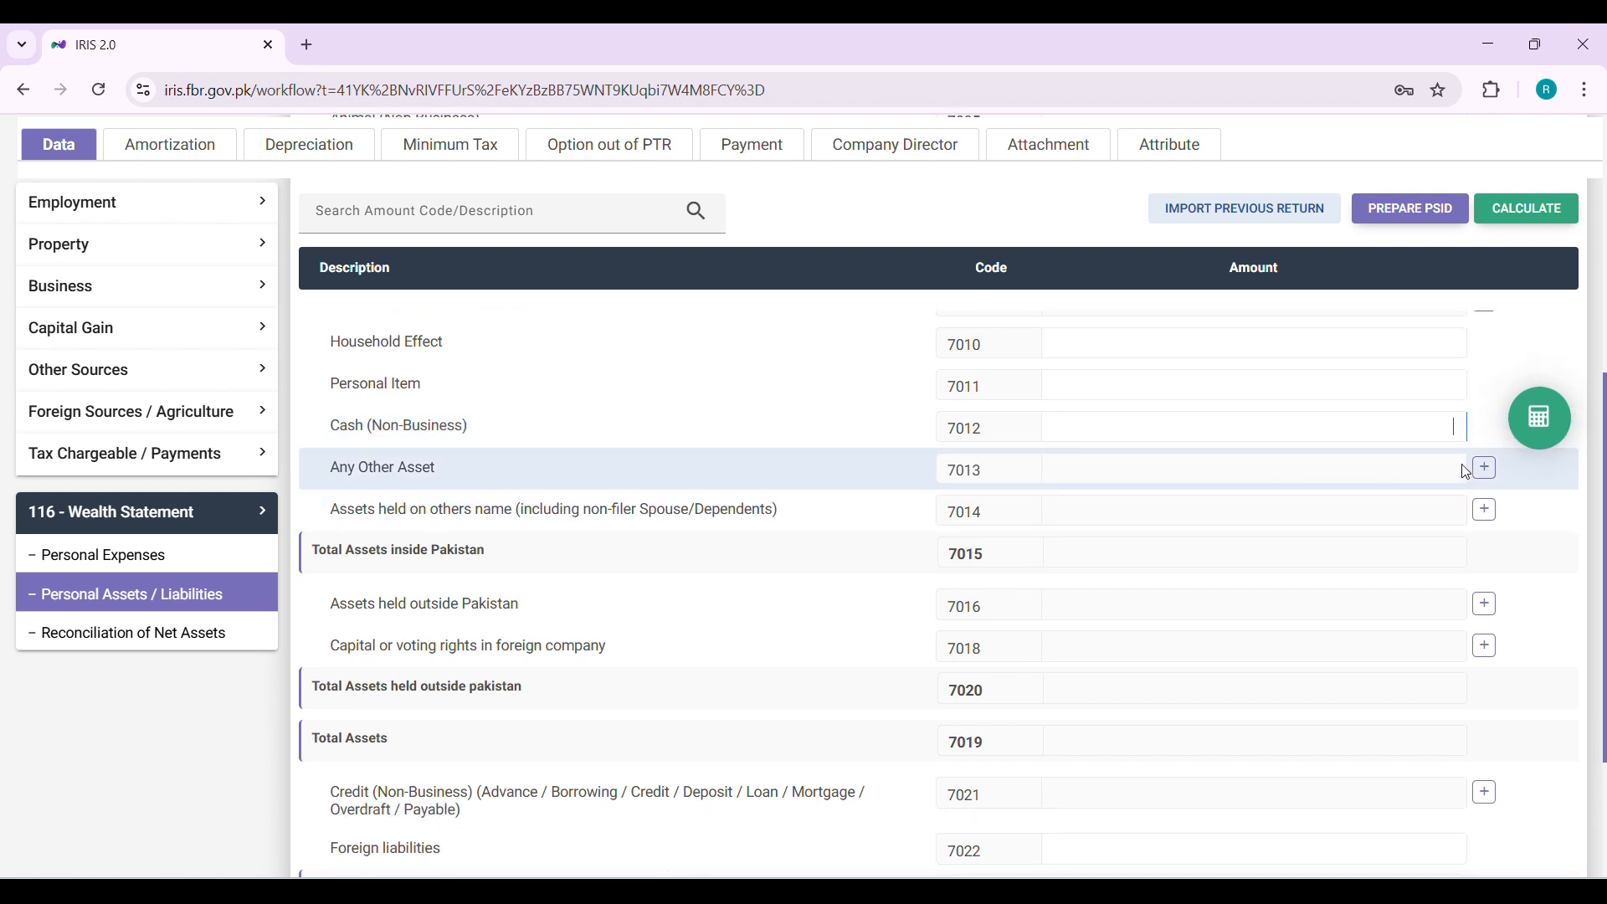
Open the Any Other Asset contents dialog and cancel it
{"action": "left_click", "coordinate": [1482, 471]}
{"action": "left_click", "coordinate": [1483, 472]}
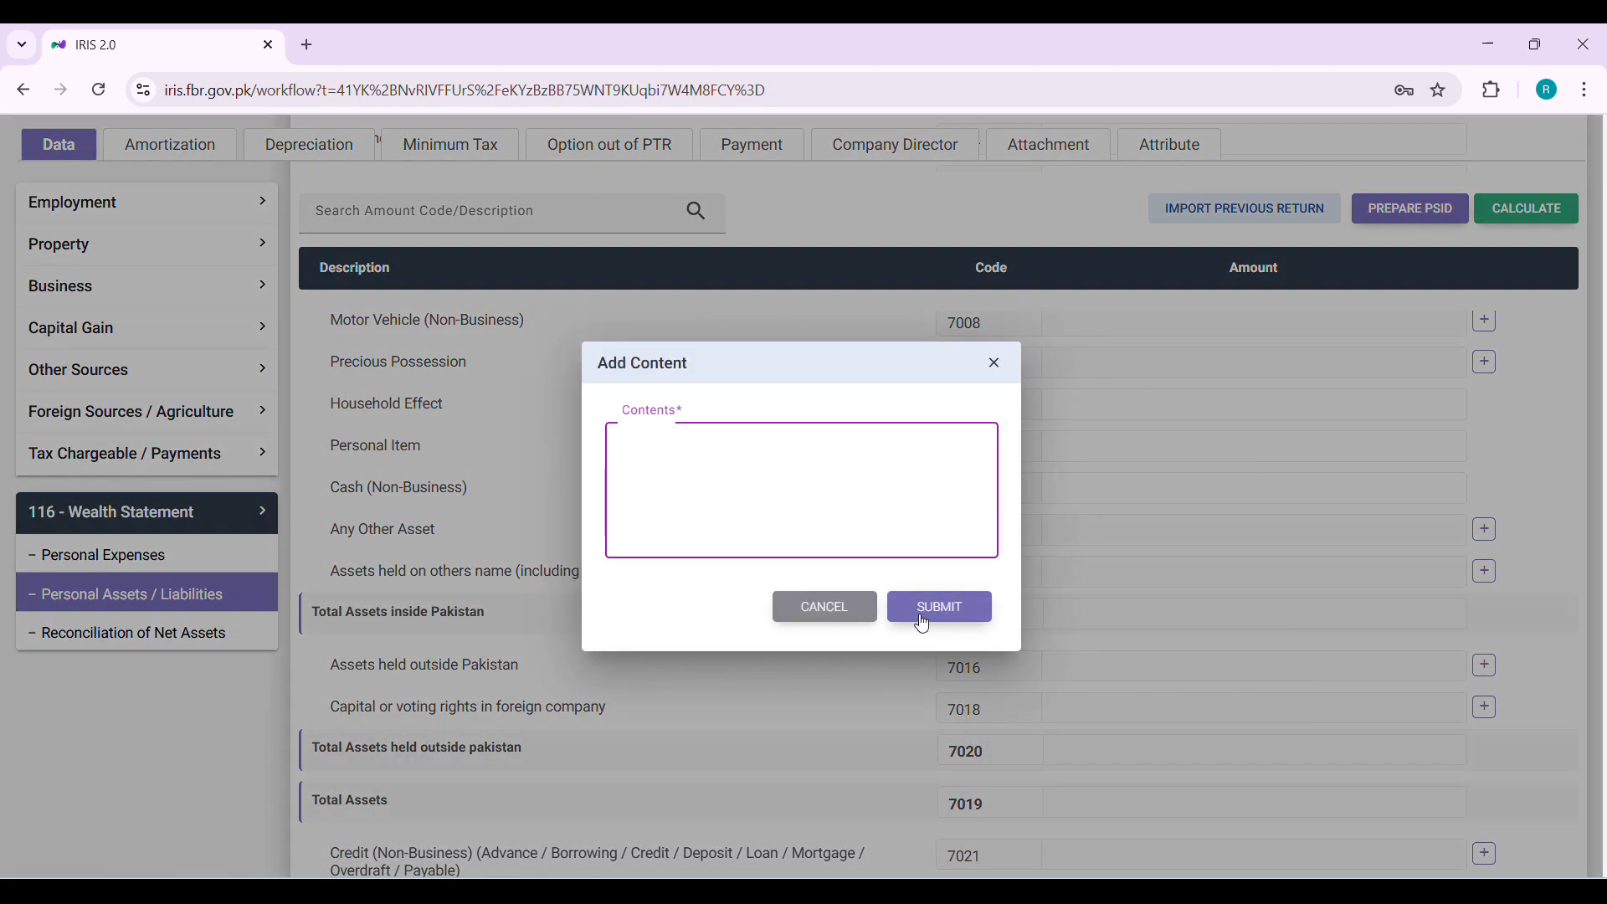
{"action": "left_click", "coordinate": [852, 613]}
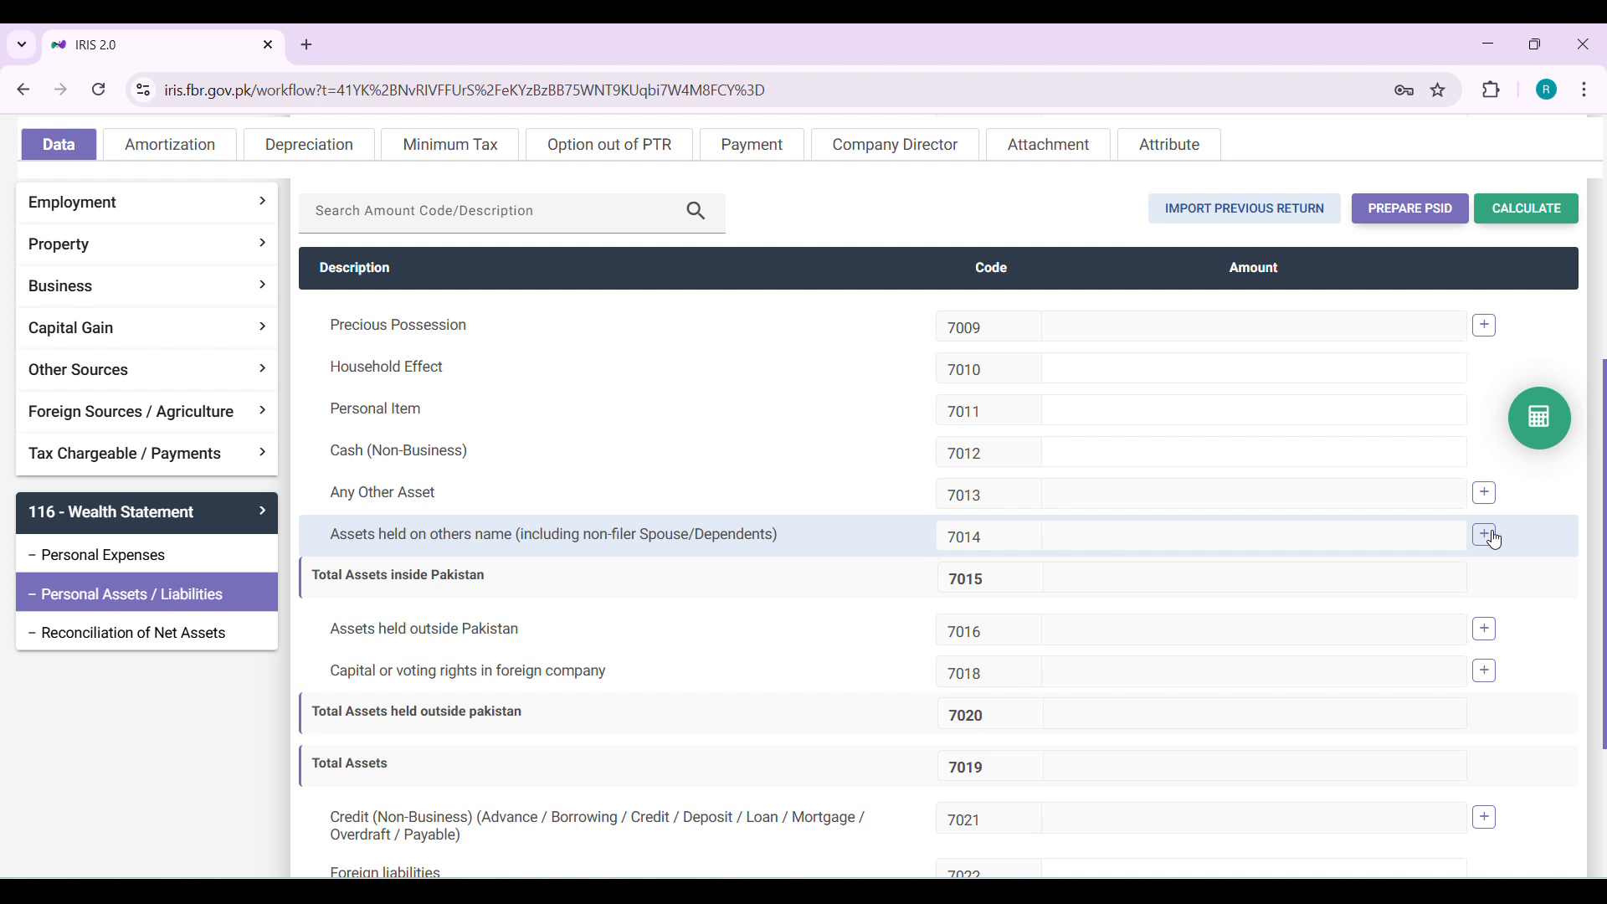
Review the assets outside Pakistan, liabilities and Net Assets Current Year rows
{"action": "scroll", "coordinate": [1172, 574], "scroll_direction": "down", "scroll_amount": 3}
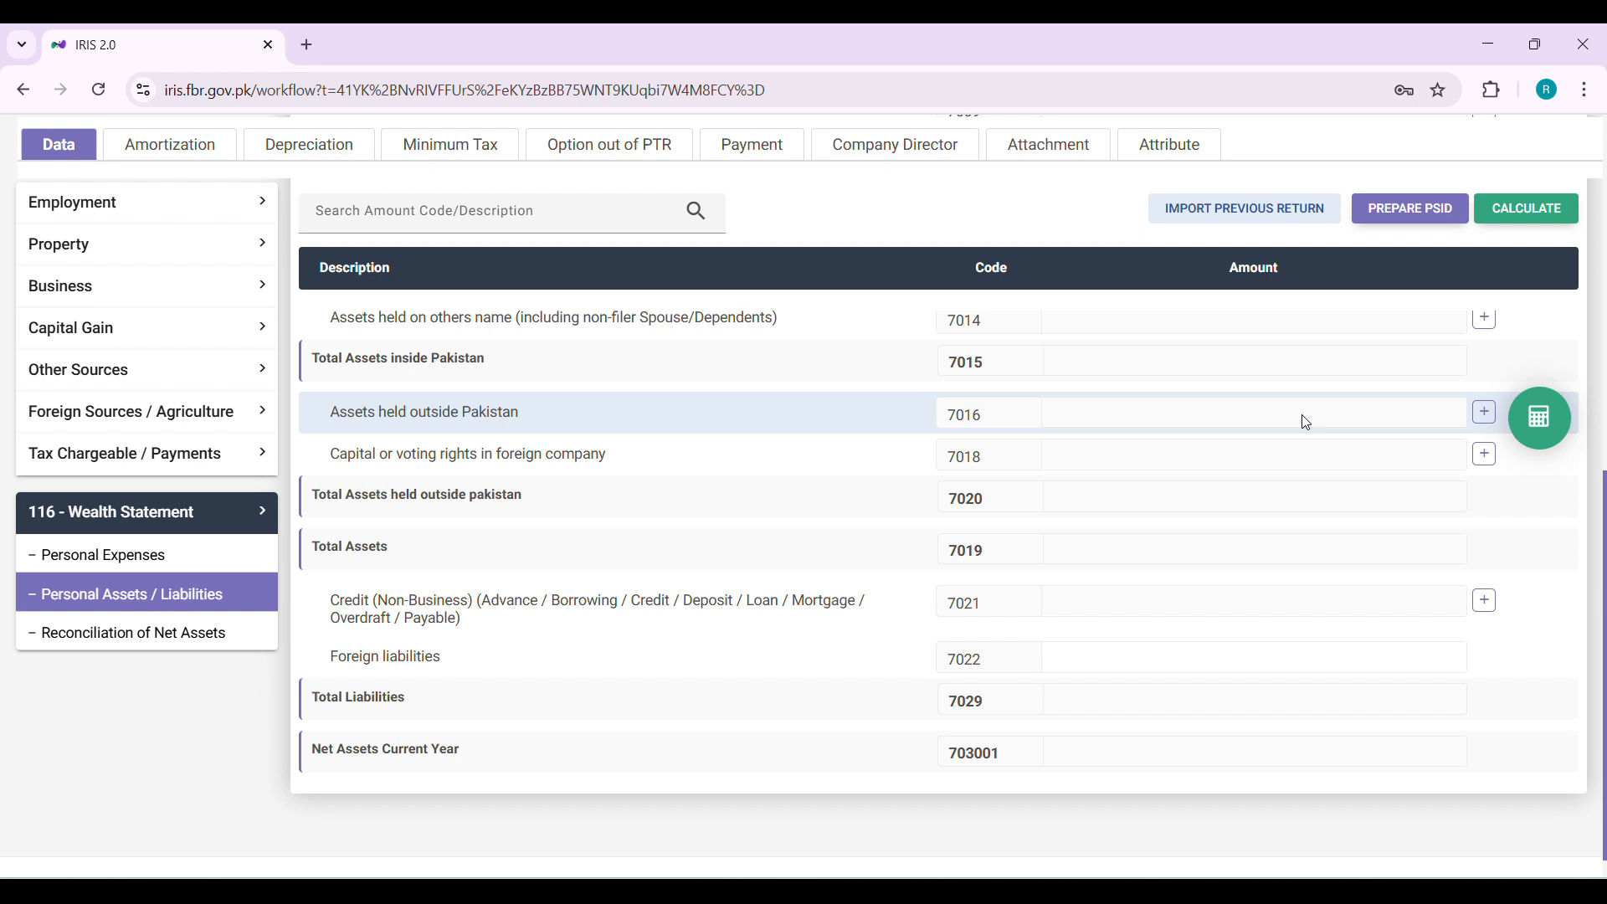
{"action": "left_click", "coordinate": [1306, 423]}
{"action": "triple_click", "coordinate": [556, 453]}
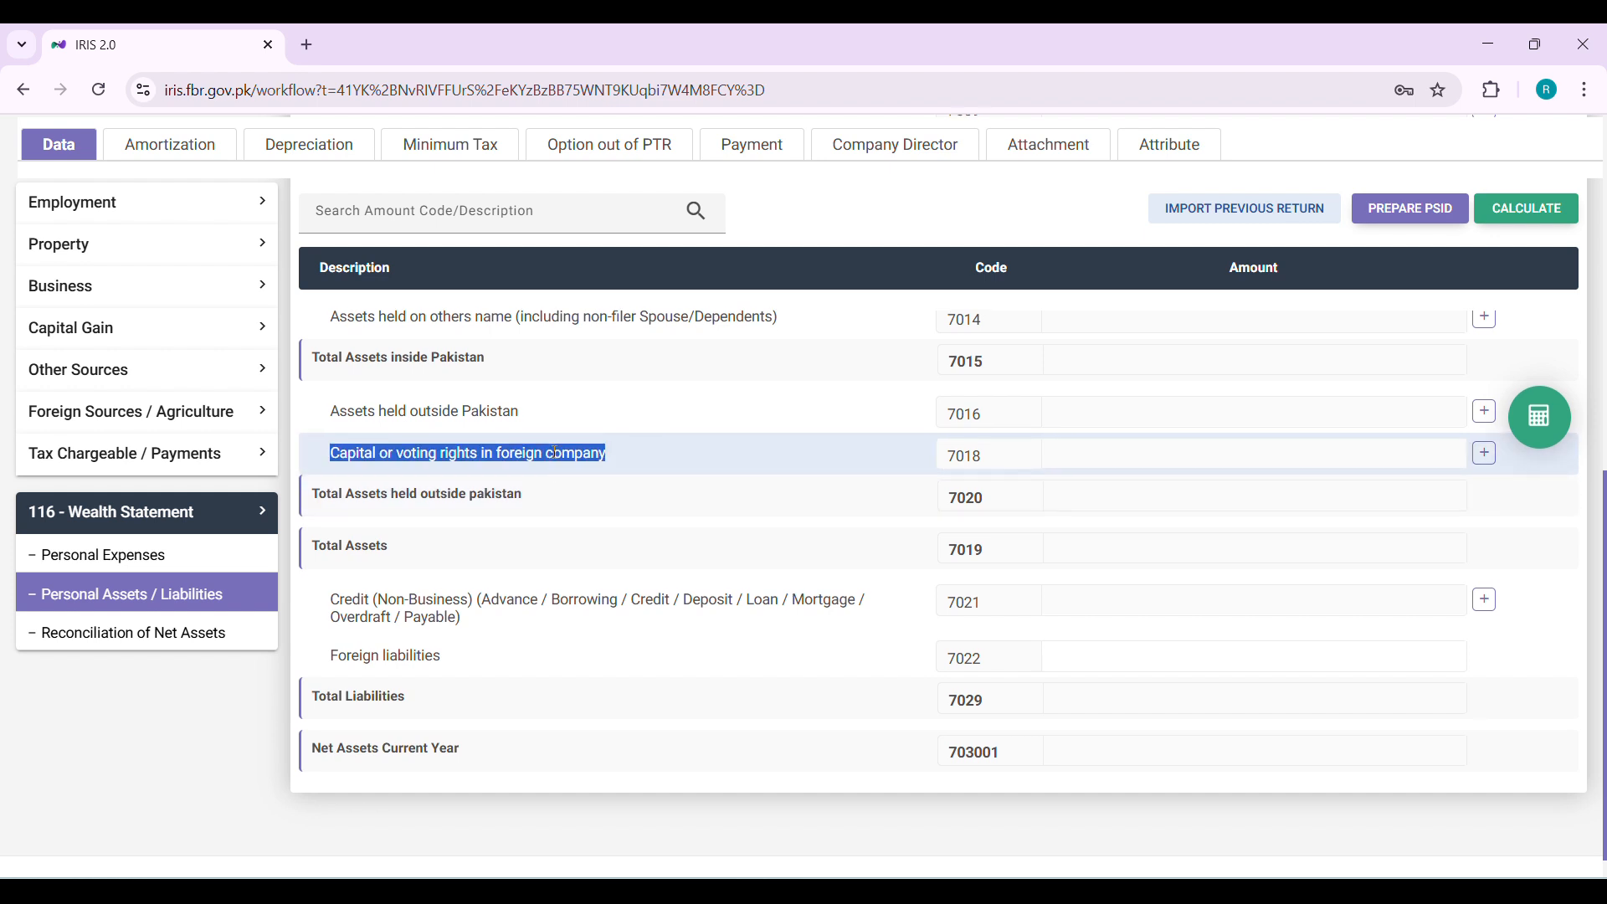
{"action": "scroll", "coordinate": [557, 453], "scroll_direction": "down", "scroll_amount": 1}
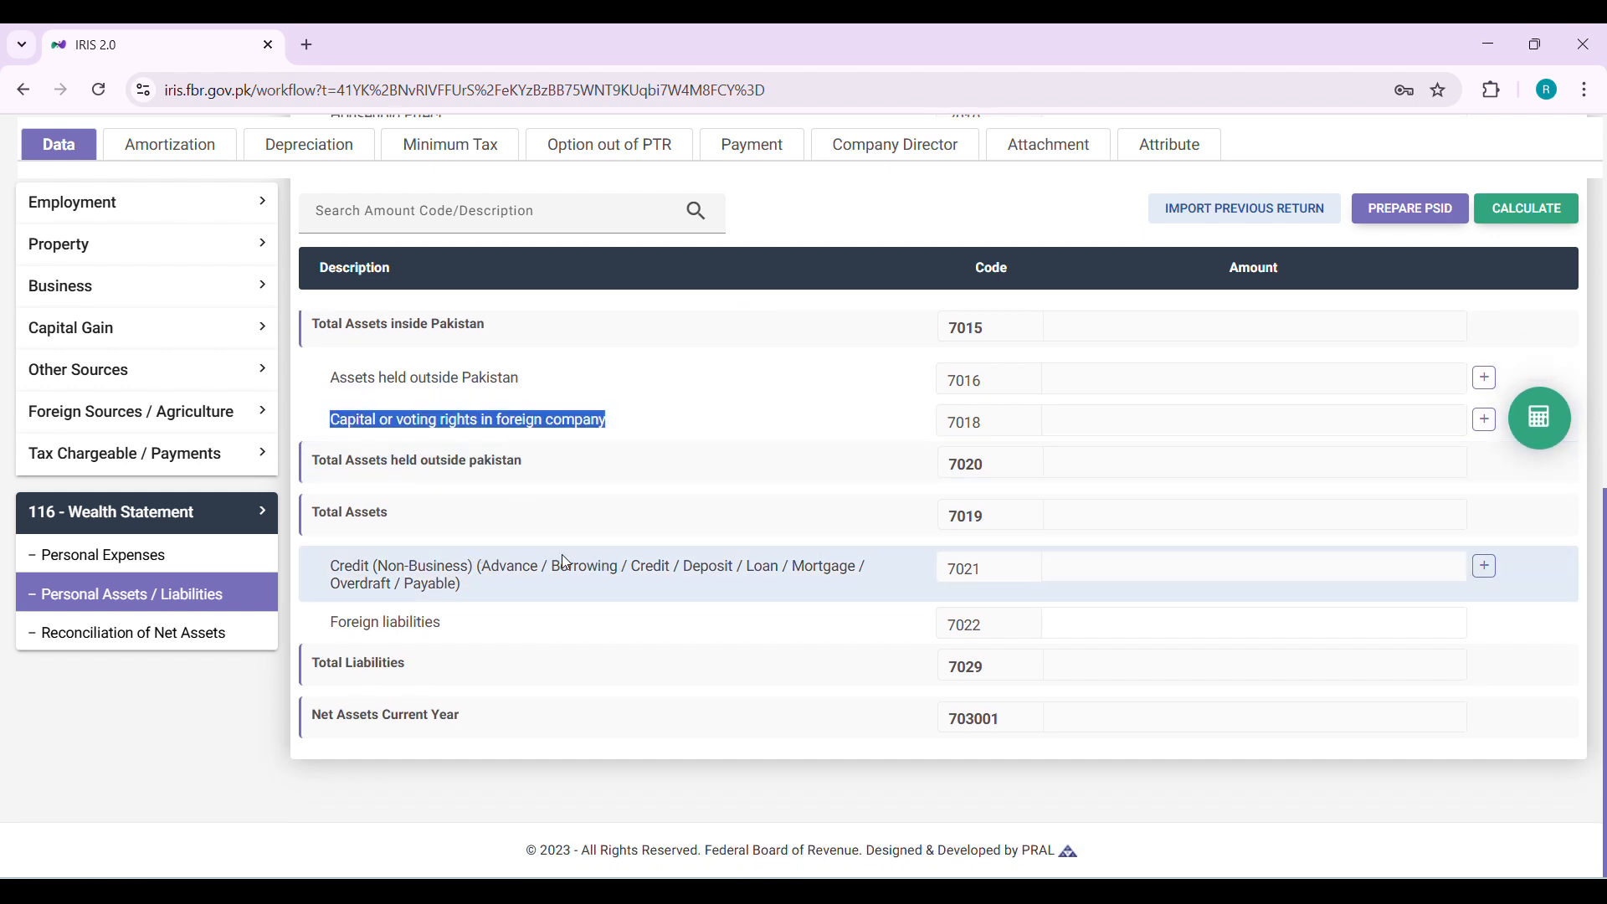
{"action": "triple_click", "coordinate": [523, 565]}
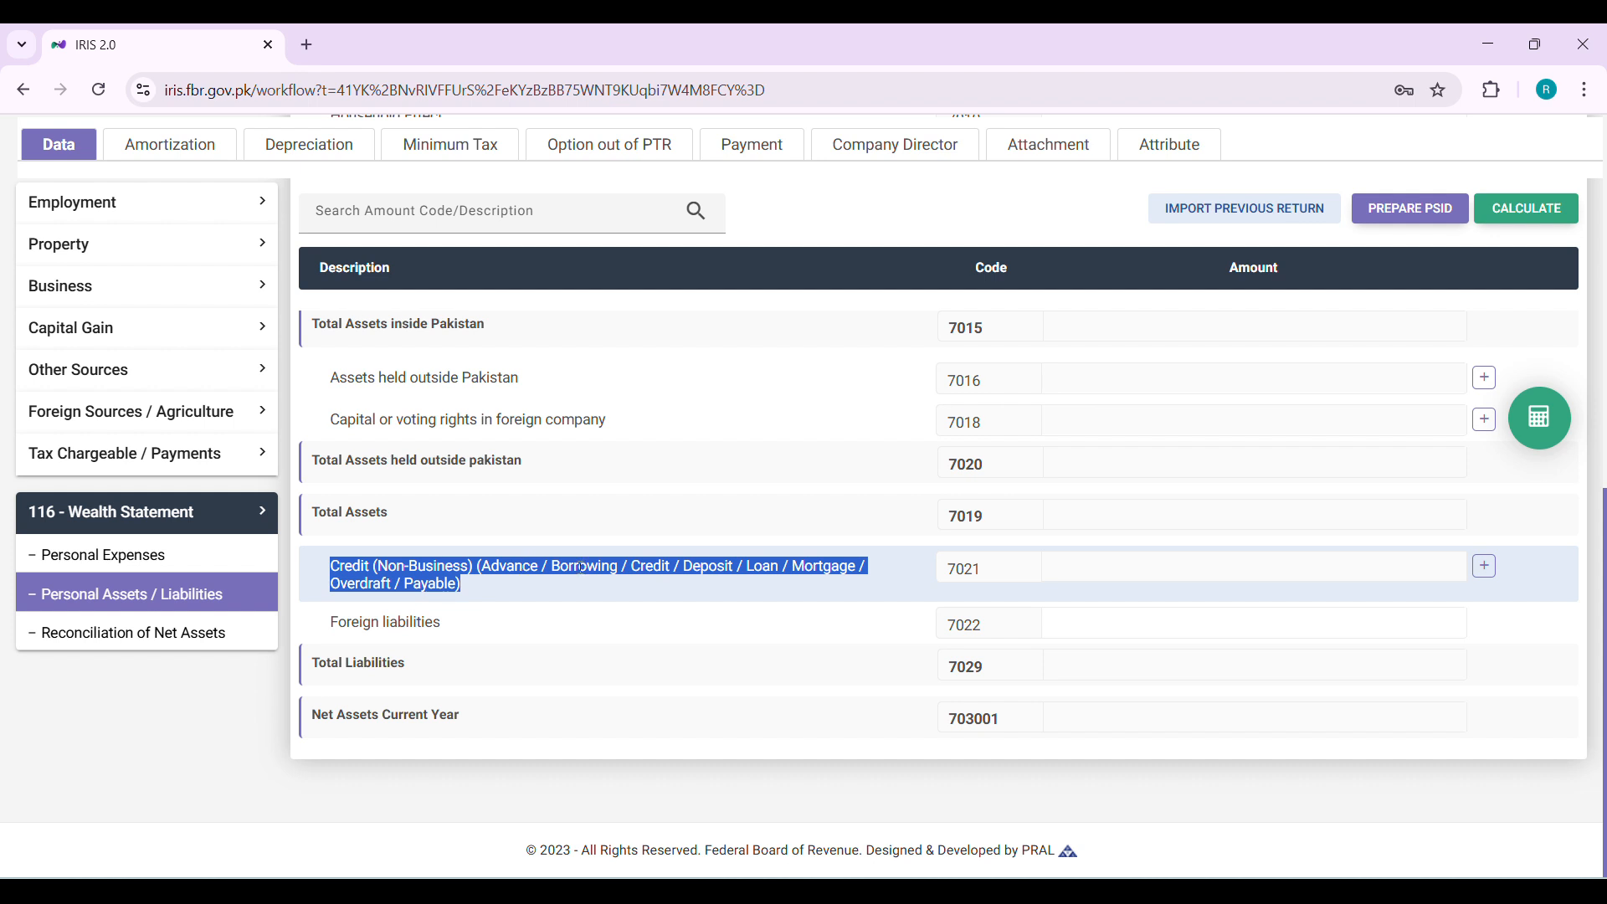
{"action": "left_click", "coordinate": [1258, 612]}
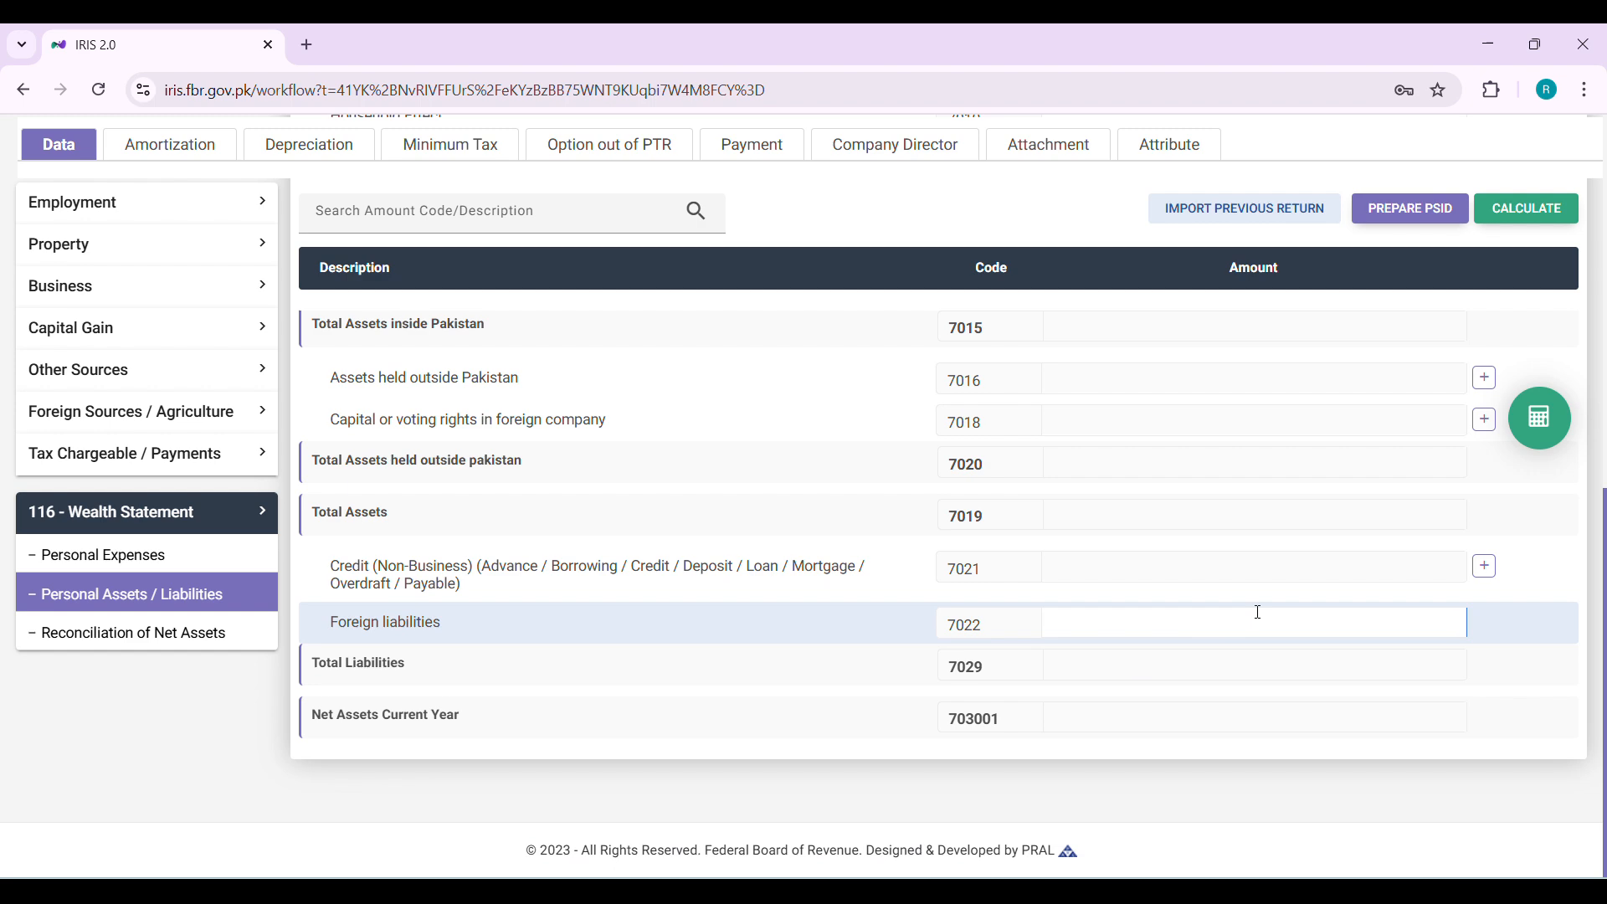
{"action": "scroll", "coordinate": [1256, 610], "scroll_direction": "up", "scroll_amount": 10}
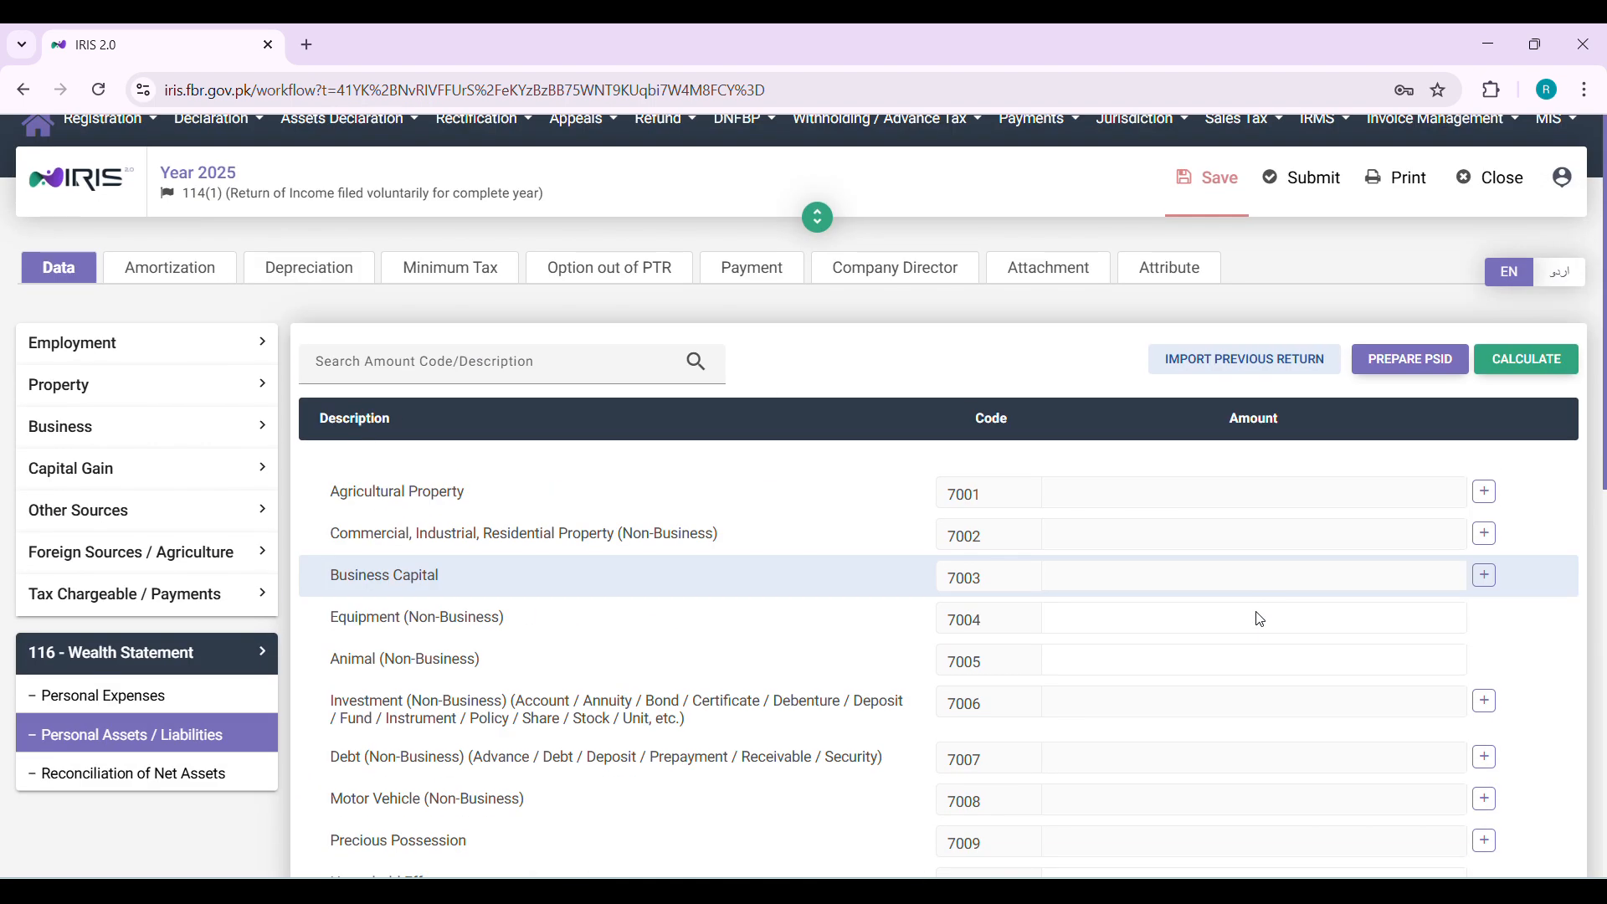
{"action": "scroll", "coordinate": [1255, 610], "scroll_direction": "down", "scroll_amount": 10}
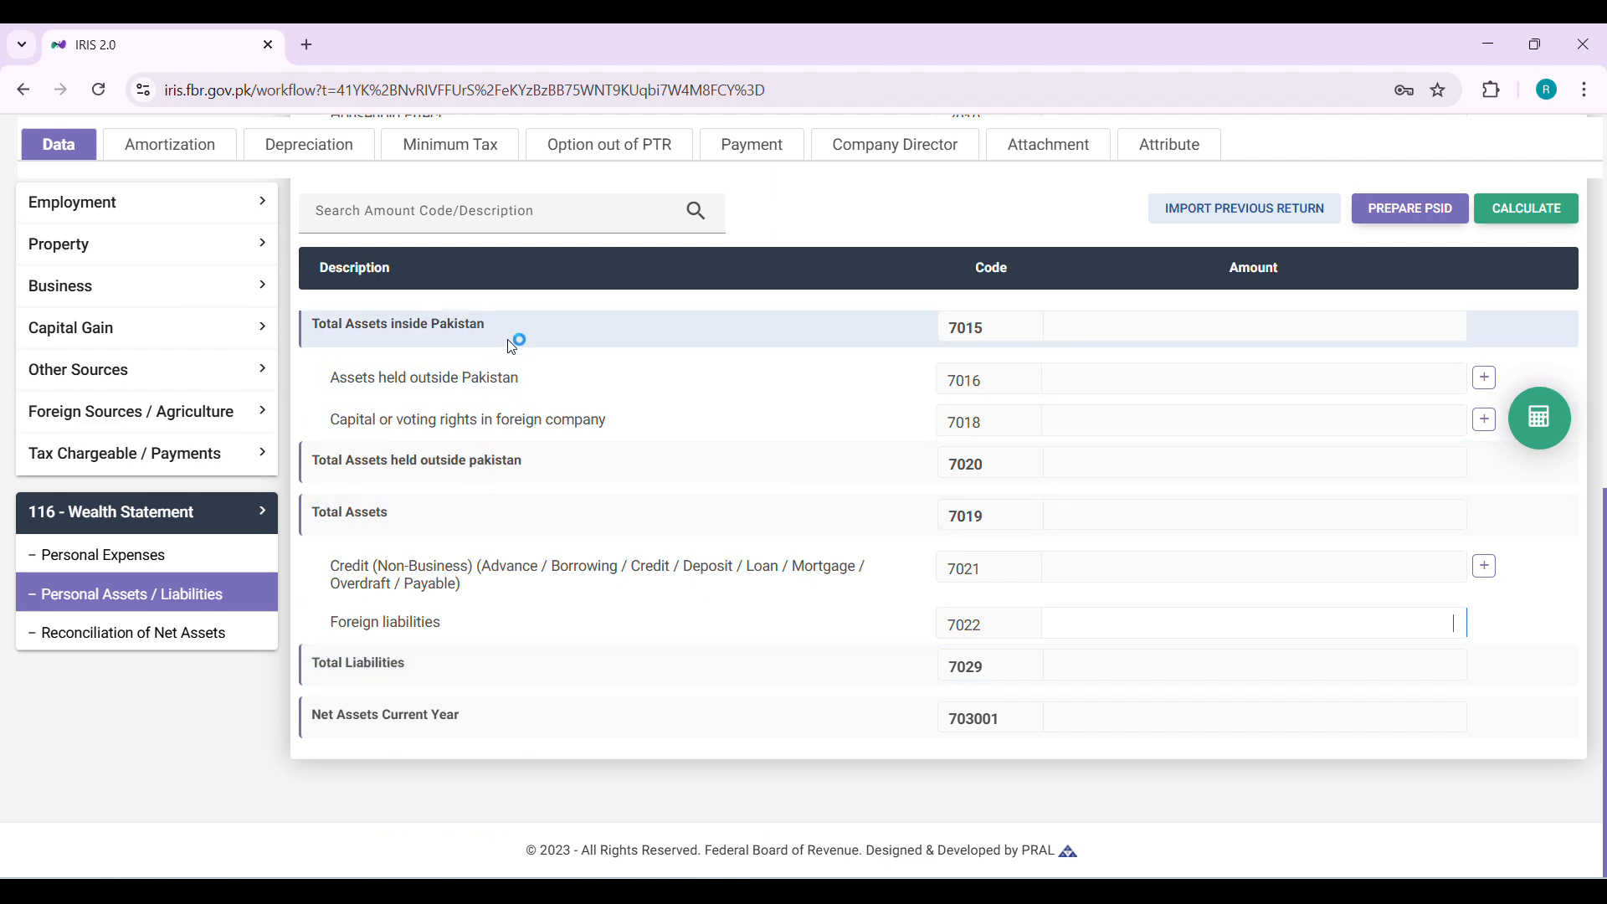
{"action": "triple_click", "coordinate": [315, 718]}
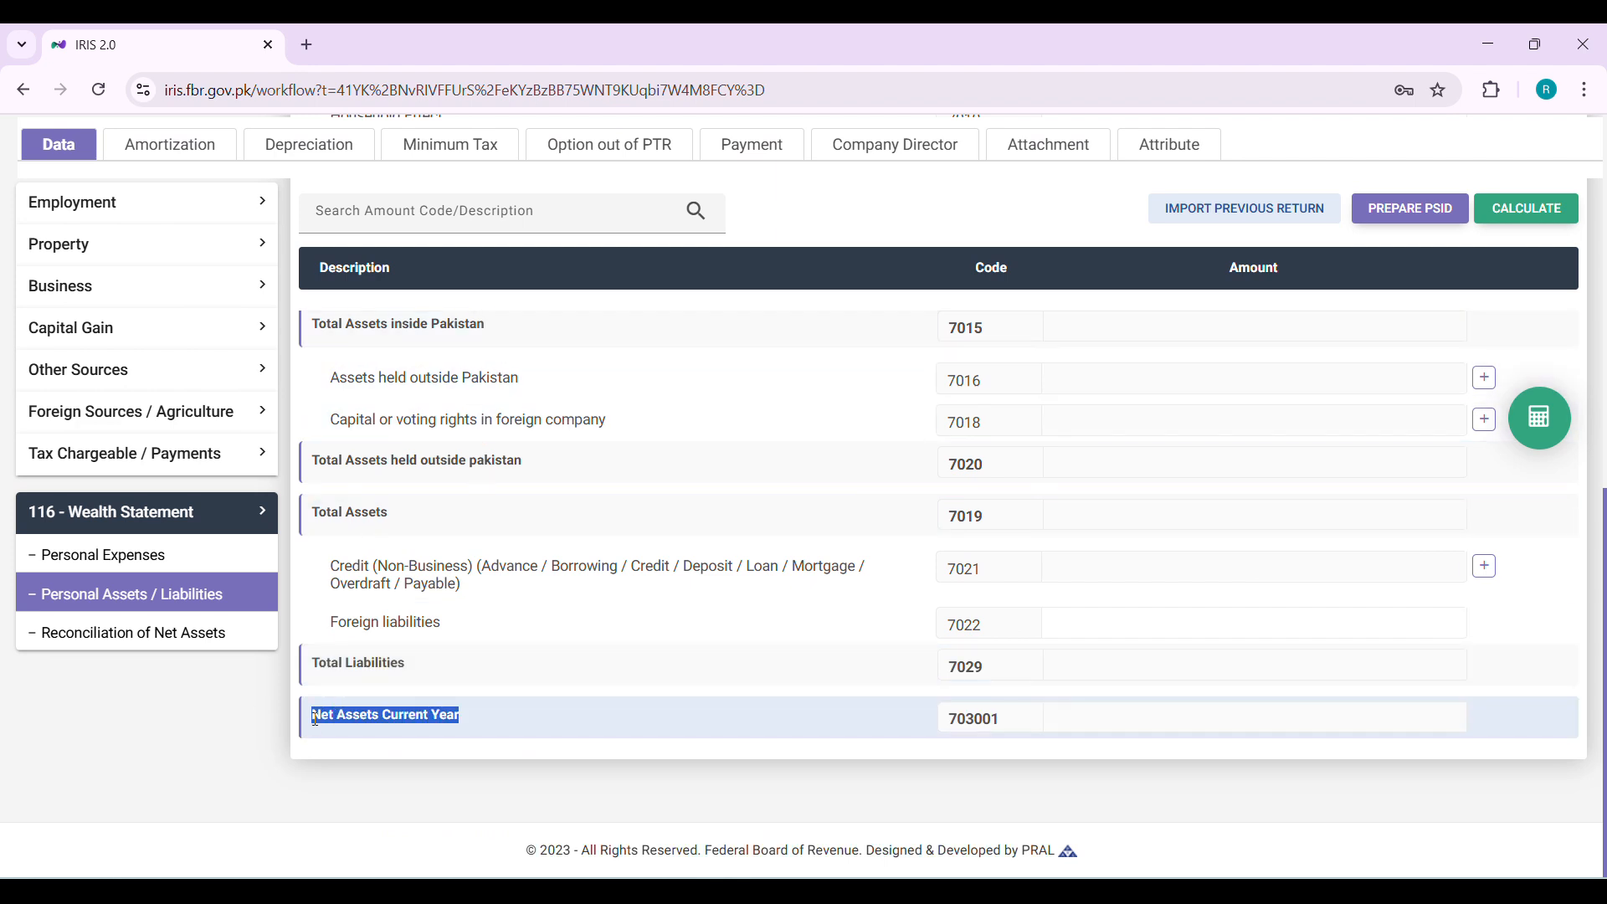
{"action": "double_click", "coordinate": [352, 718]}
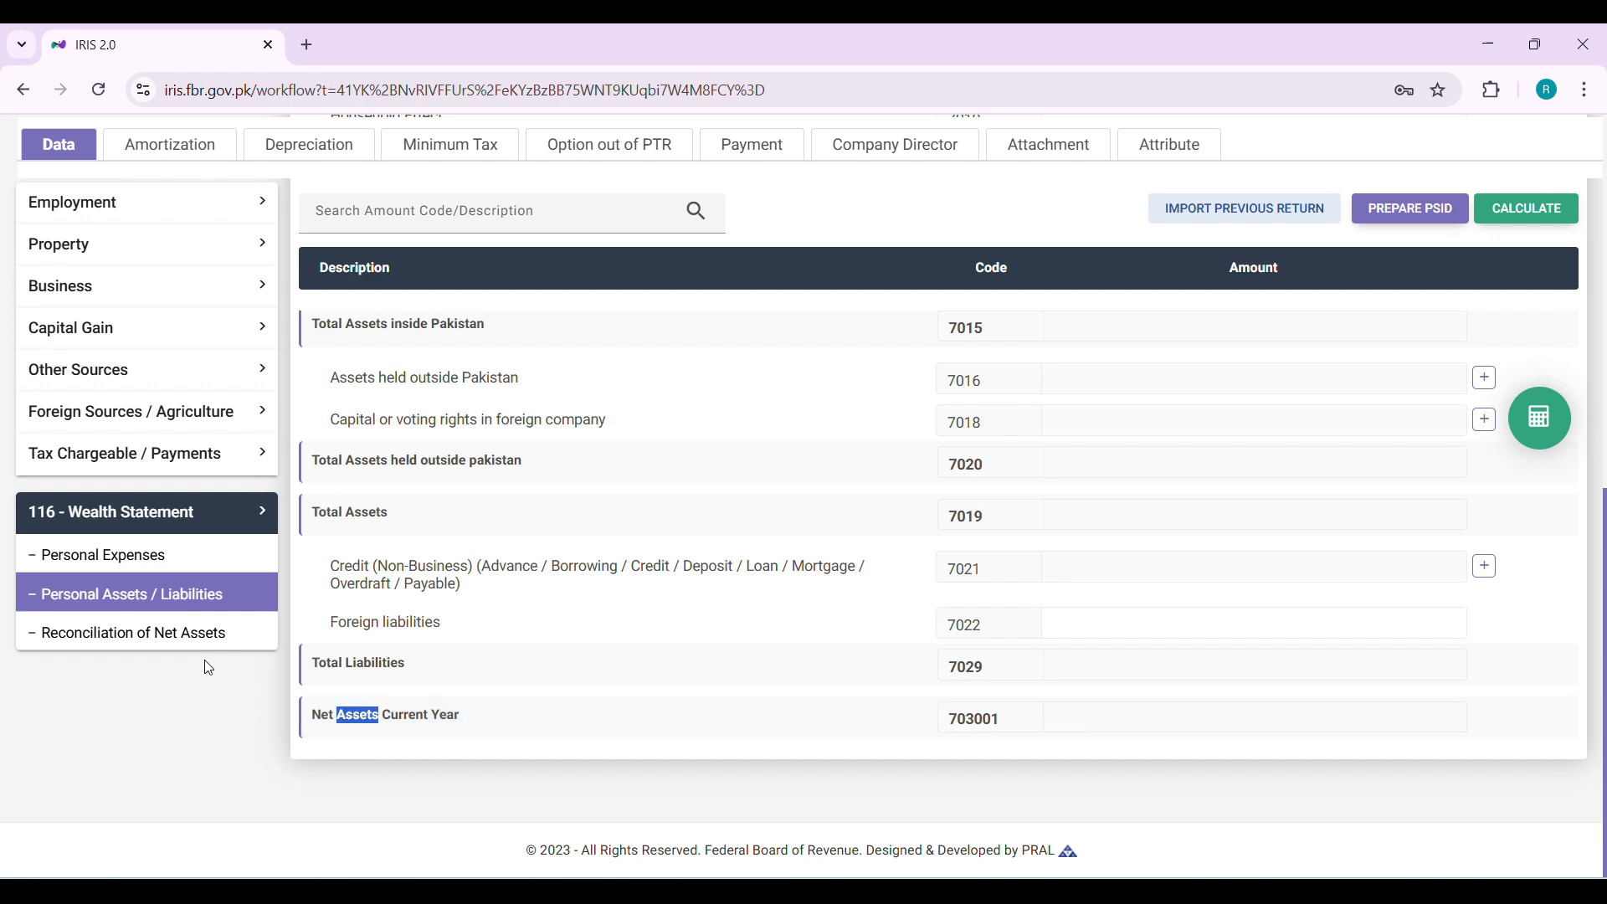
Open Reconciliation of Net Assets and examine the unreconciled amount and inflow rows
{"action": "left_click", "coordinate": [167, 649]}
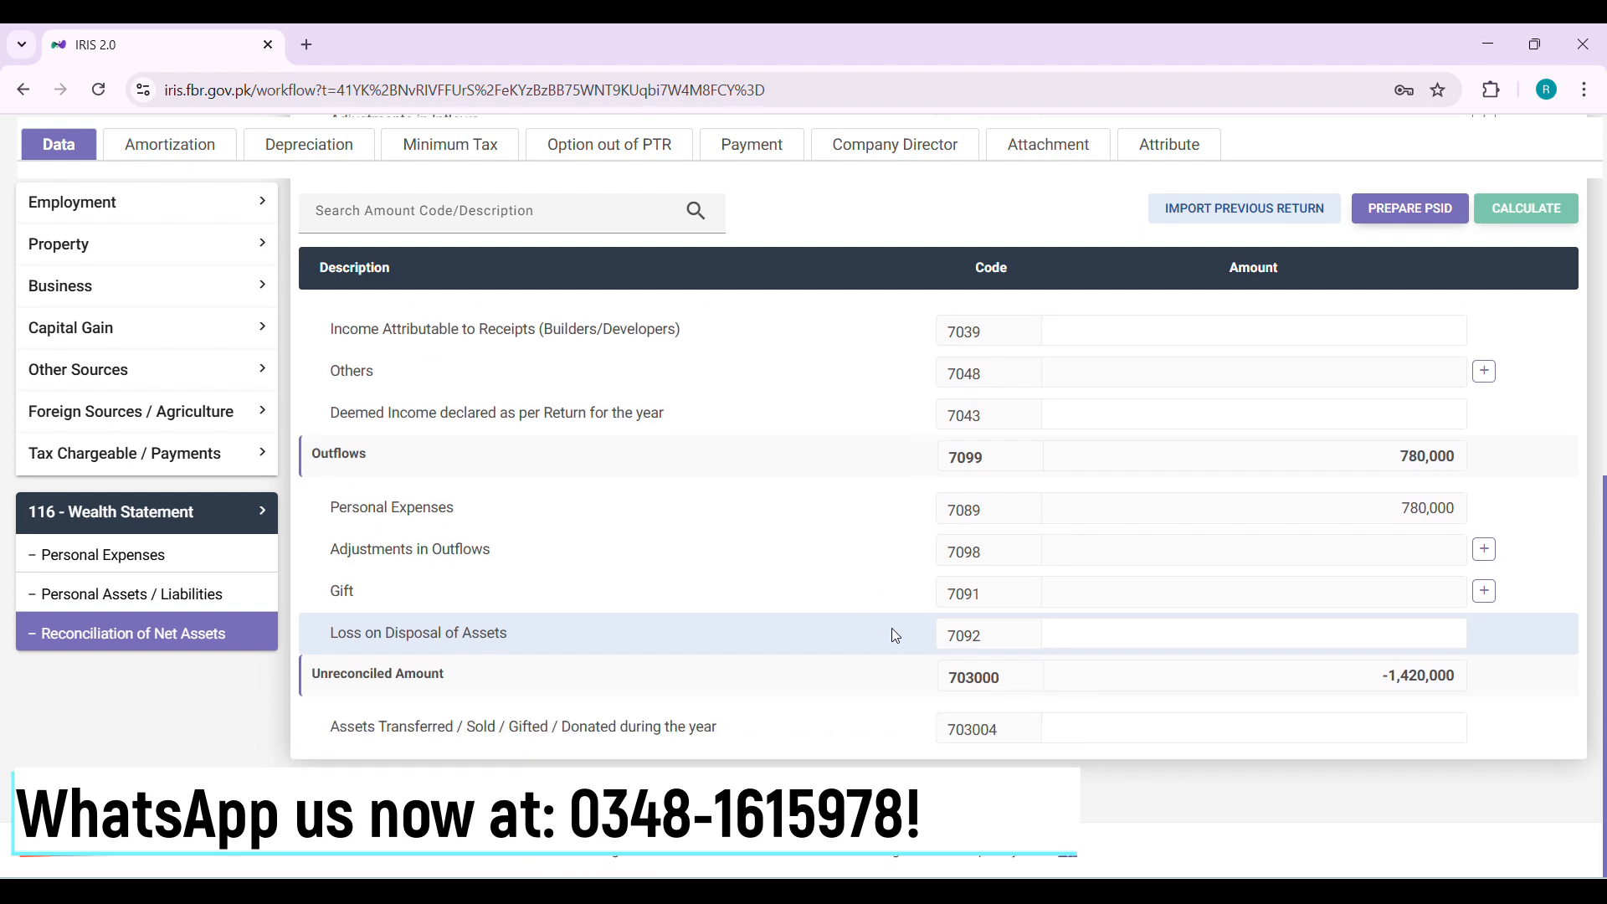
{"action": "double_click", "coordinate": [1393, 681]}
{"action": "scroll", "coordinate": [1393, 681], "scroll_direction": "up", "scroll_amount": 1}
{"action": "scroll", "coordinate": [1395, 688], "scroll_direction": "up", "scroll_amount": 10}
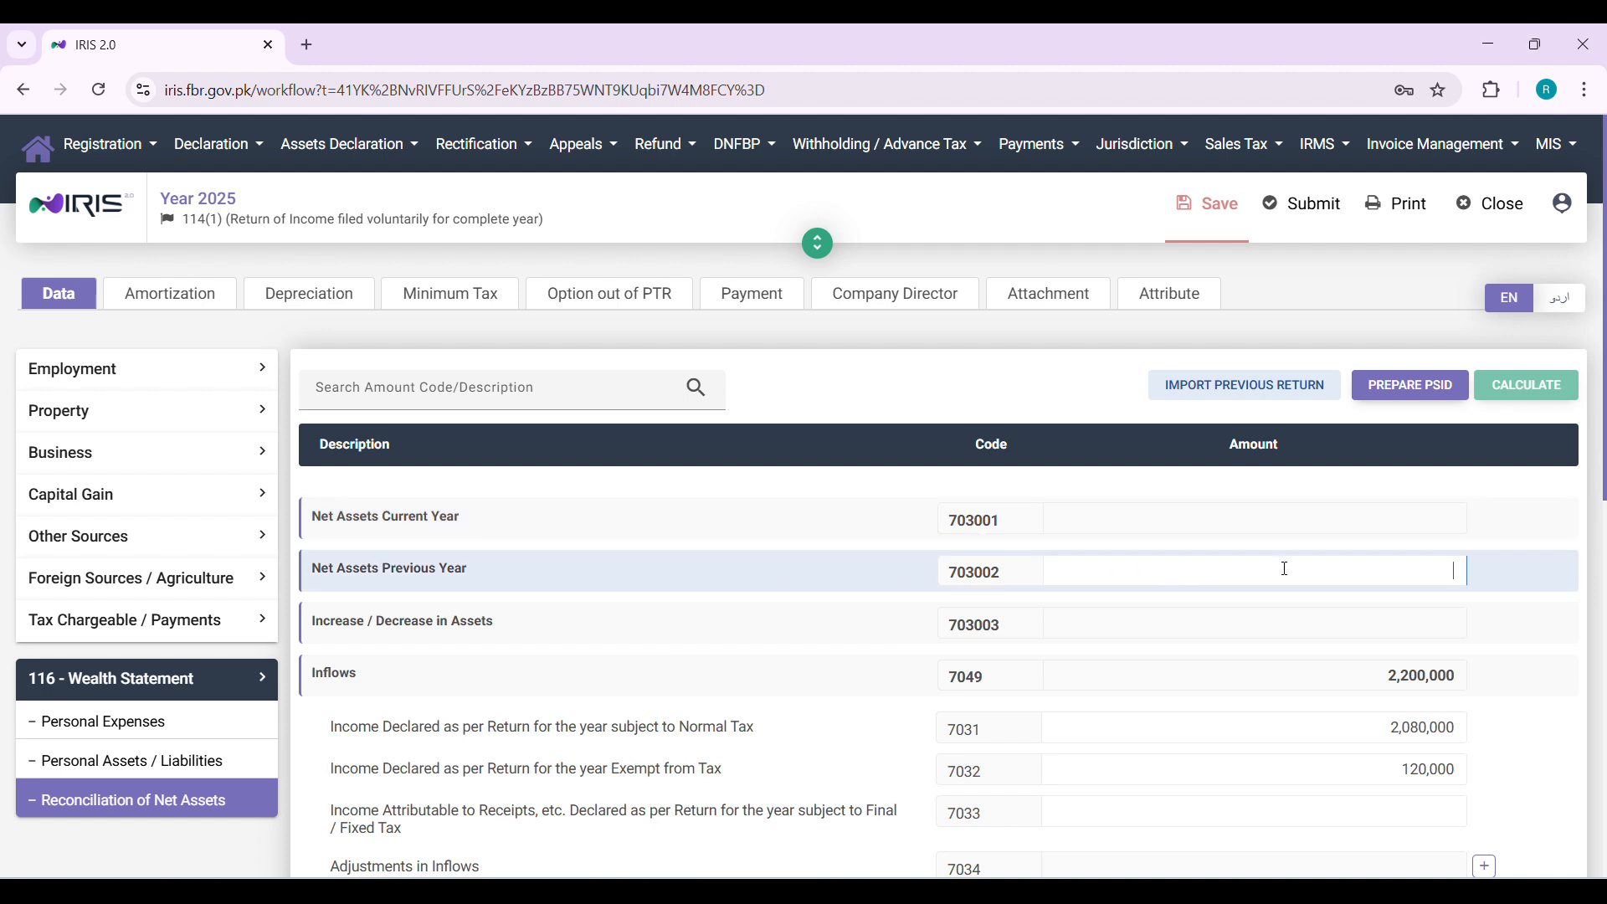
Examine the reconciliation's inflow rows and the unreconciled amount, switching briefly to Personal Assets / Liabilities
{"action": "scroll", "coordinate": [1281, 567], "scroll_direction": "down", "scroll_amount": 3}
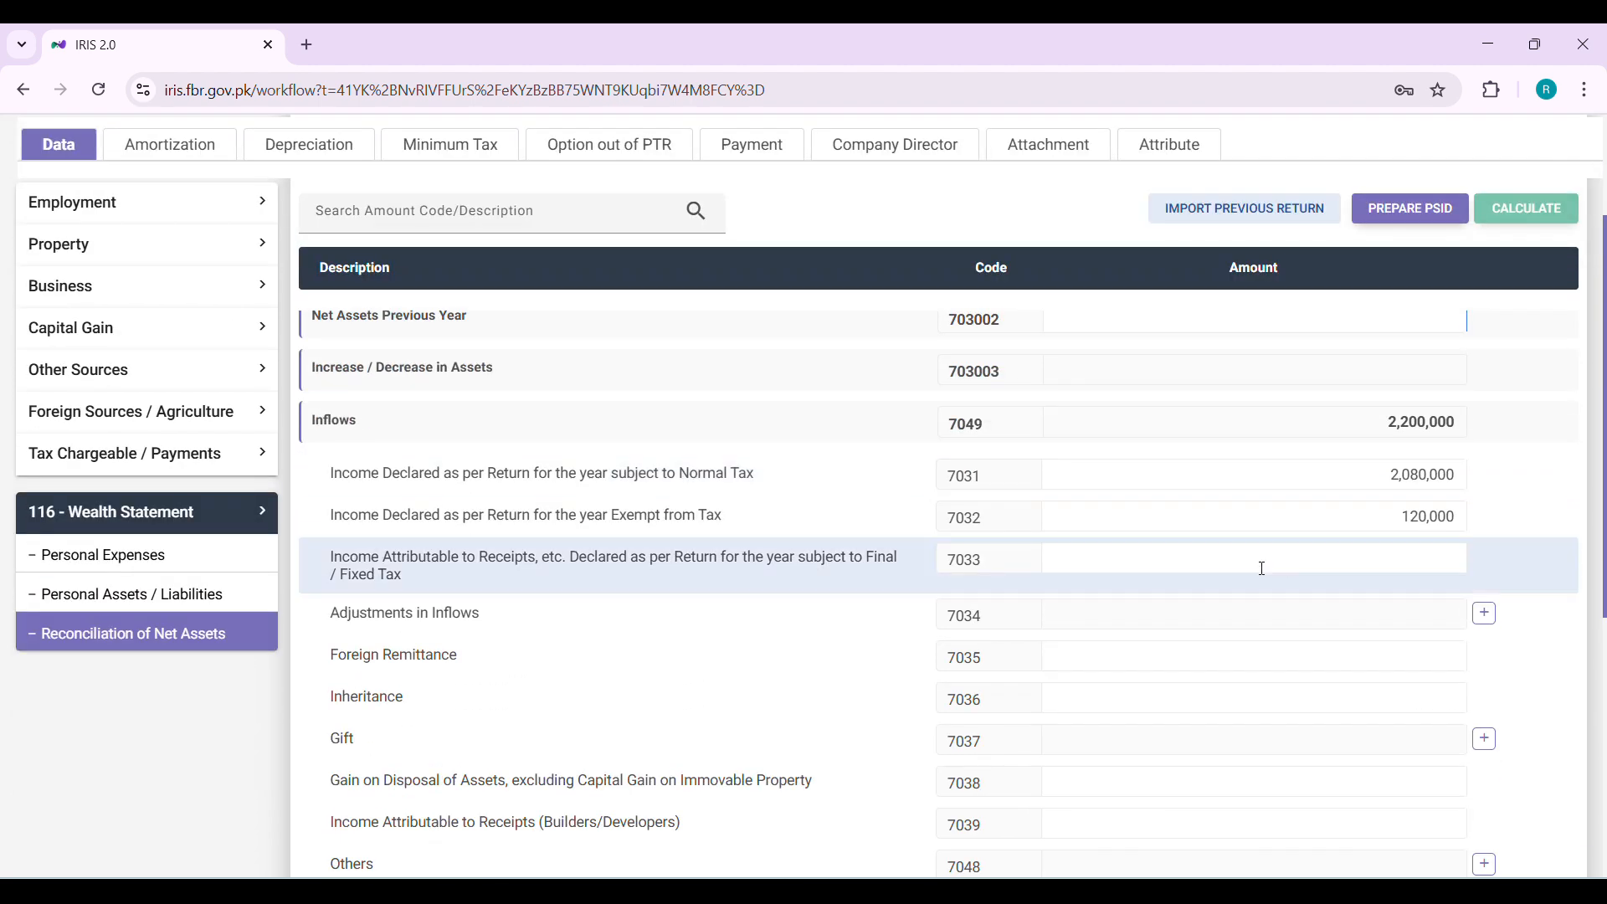
{"action": "left_click", "coordinate": [191, 590]}
{"action": "scroll", "coordinate": [926, 601], "scroll_direction": "down", "scroll_amount": 3}
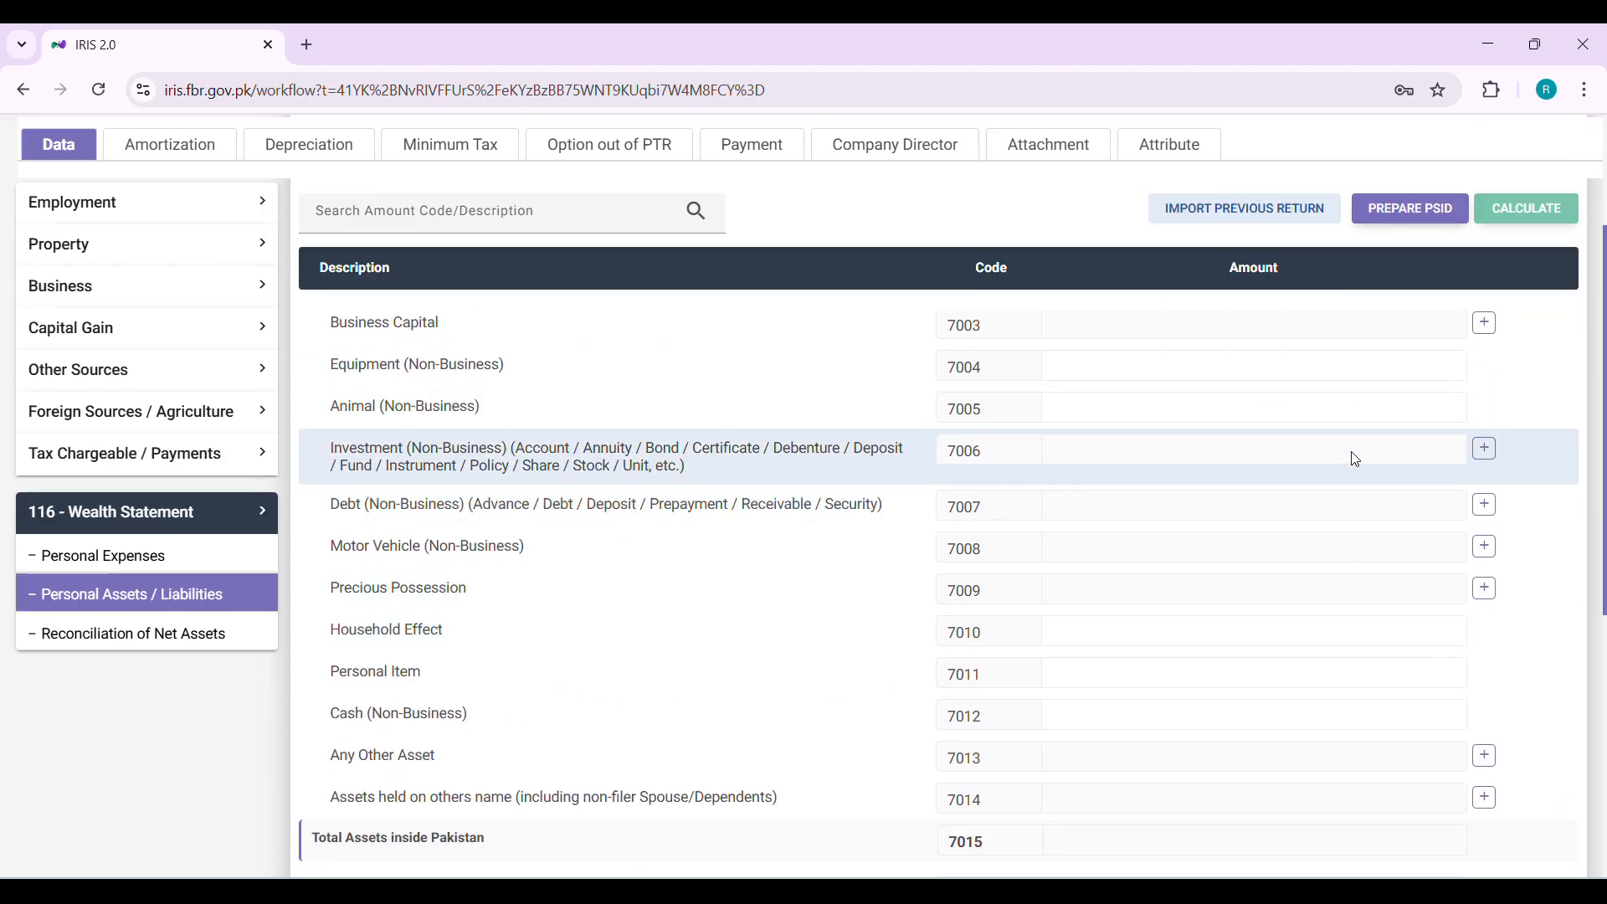
{"action": "scroll", "coordinate": [1356, 457], "scroll_direction": "down", "scroll_amount": 1}
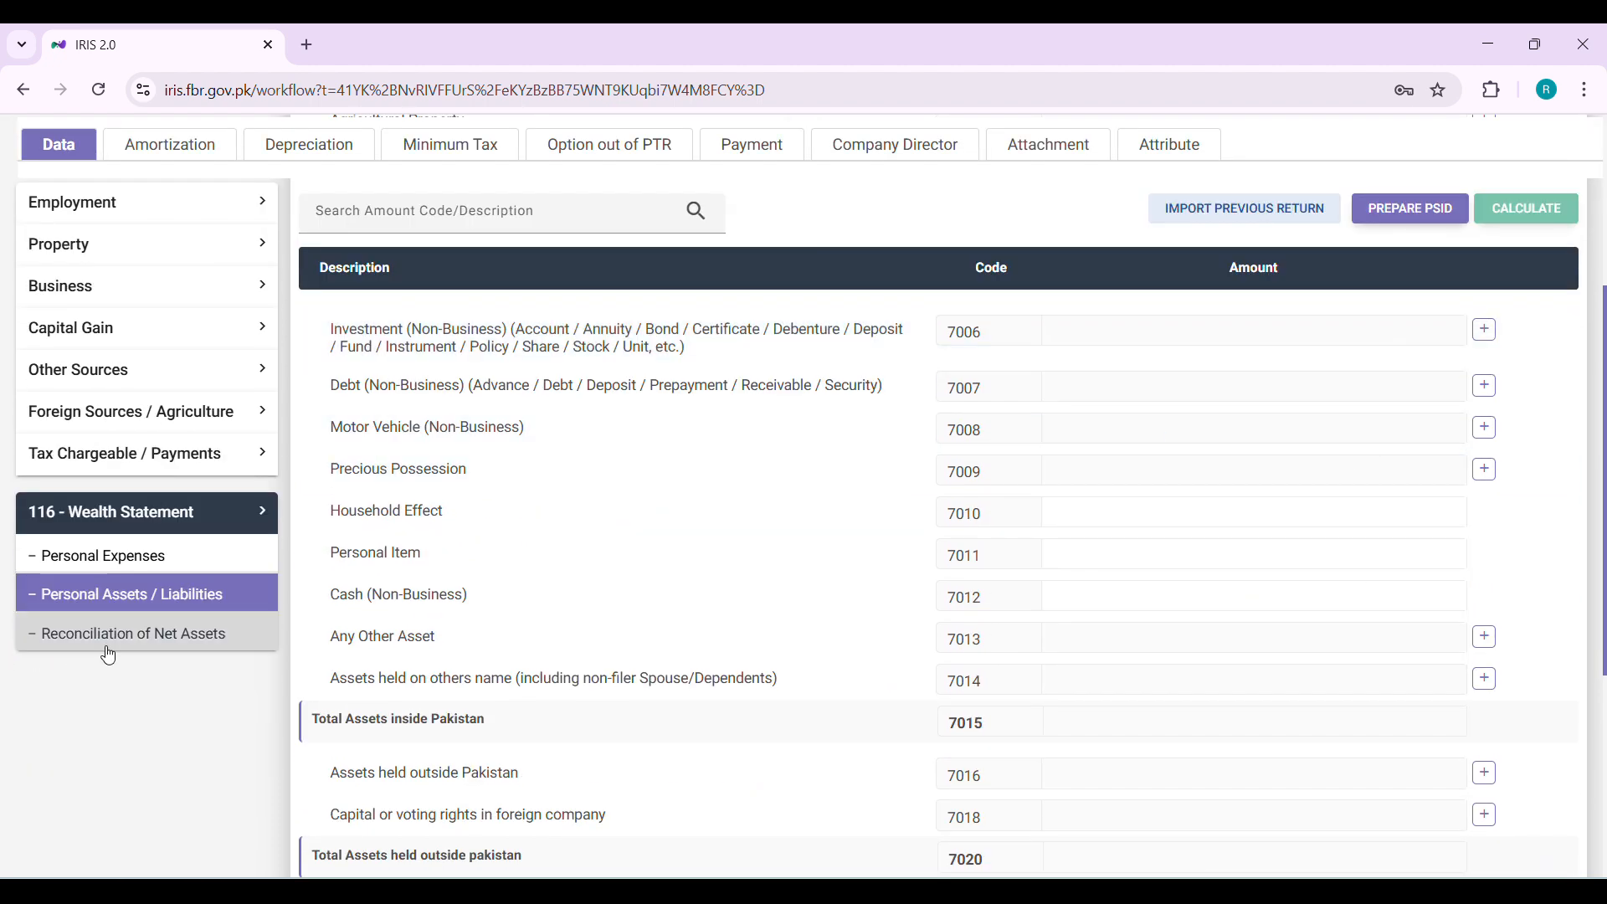
{"action": "left_click", "coordinate": [109, 652]}
{"action": "scroll", "coordinate": [1122, 667], "scroll_direction": "down", "scroll_amount": 10}
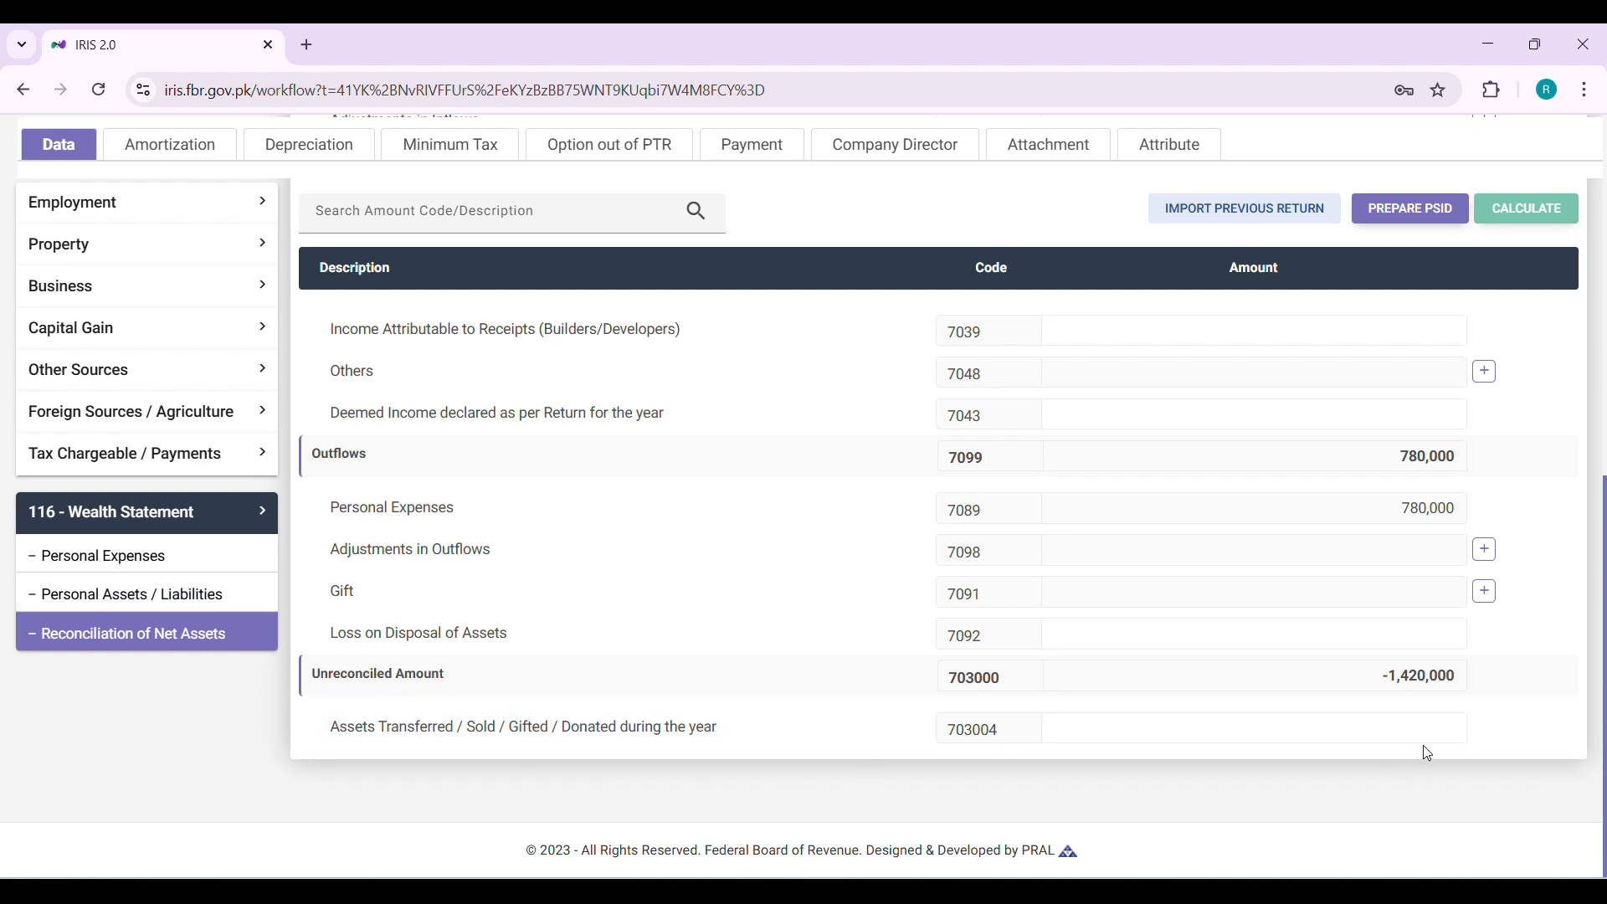
{"action": "triple_click", "coordinate": [1433, 689]}
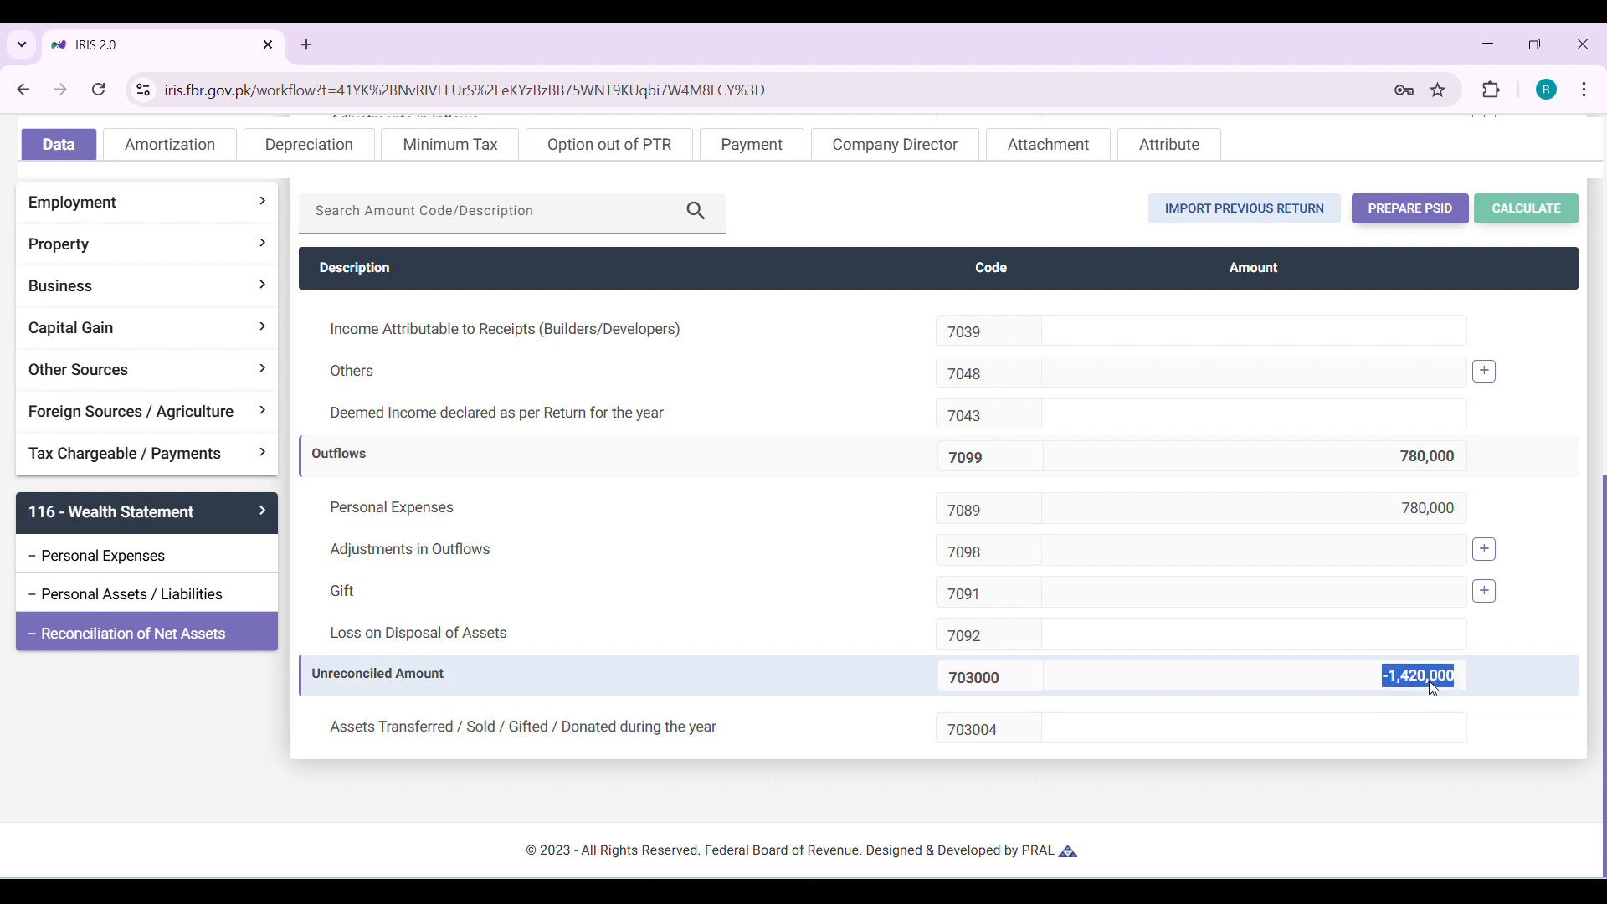
{"action": "scroll", "coordinate": [1433, 688], "scroll_direction": "up", "scroll_amount": 5}
{"action": "scroll", "coordinate": [1433, 688], "scroll_direction": "up", "scroll_amount": 1}
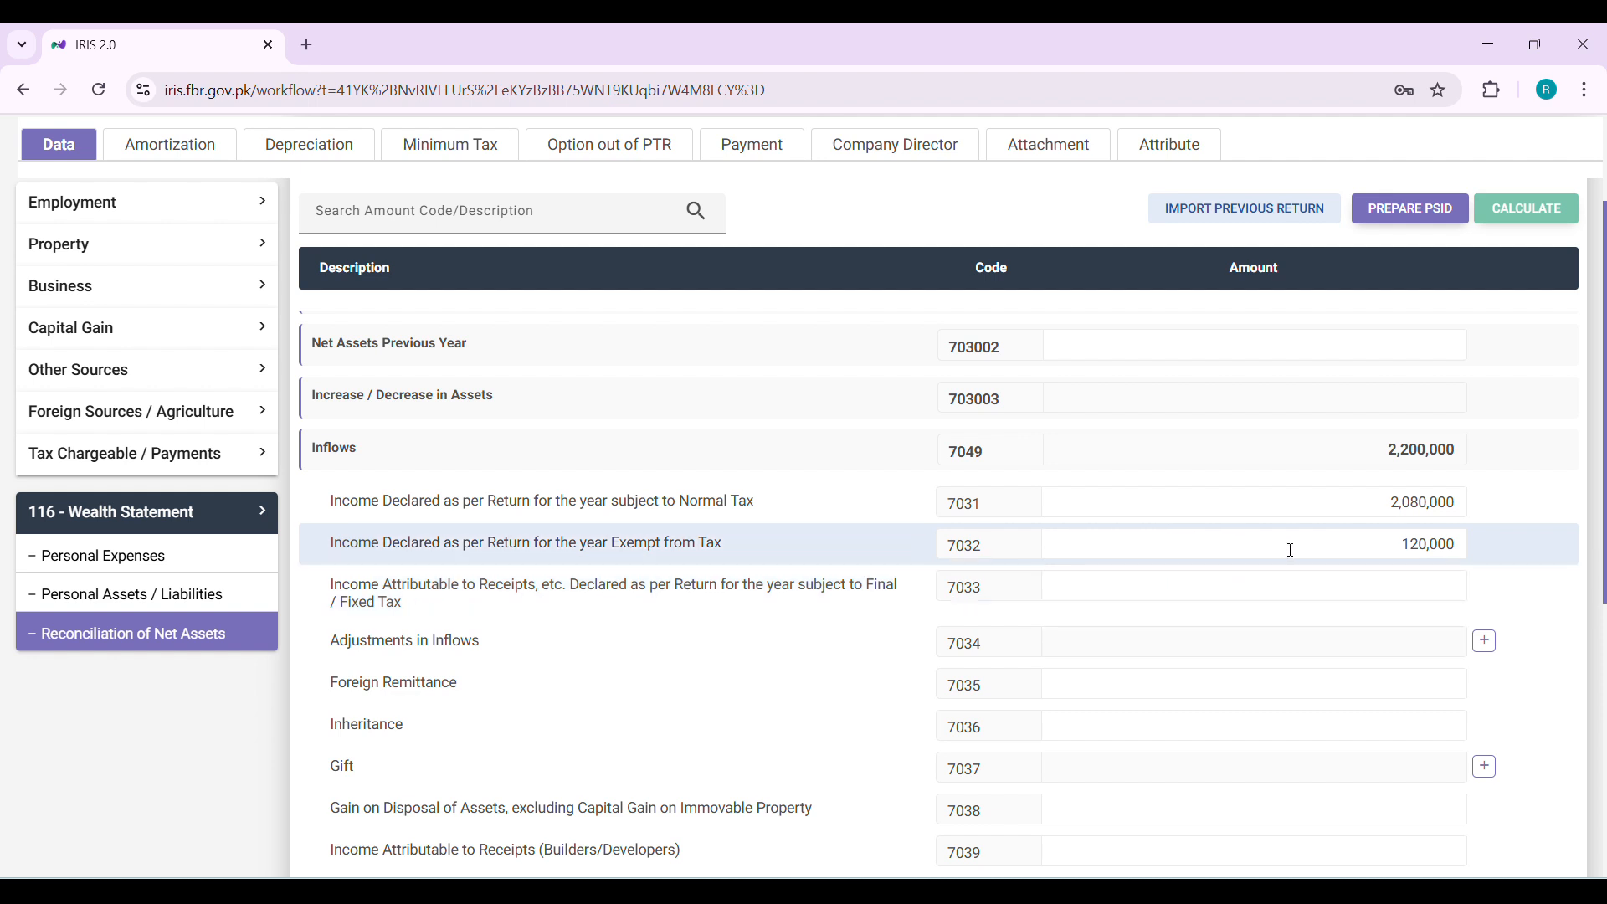
{"action": "scroll", "coordinate": [1292, 550], "scroll_direction": "down", "scroll_amount": 2}
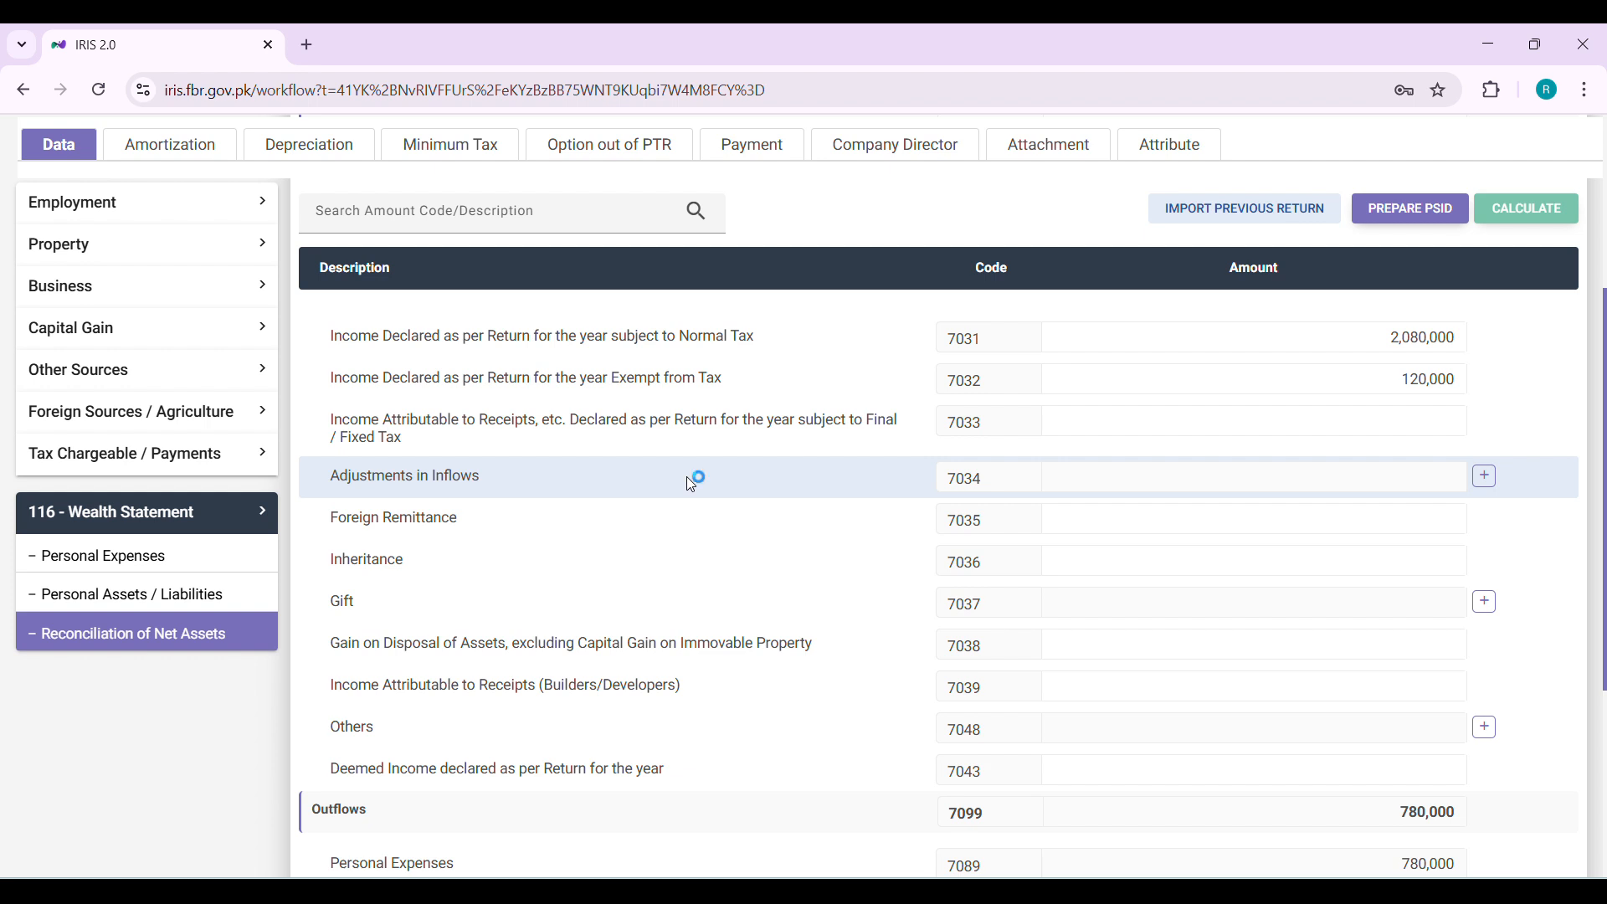
{"action": "scroll", "coordinate": [688, 477], "scroll_direction": "down", "scroll_amount": 1}
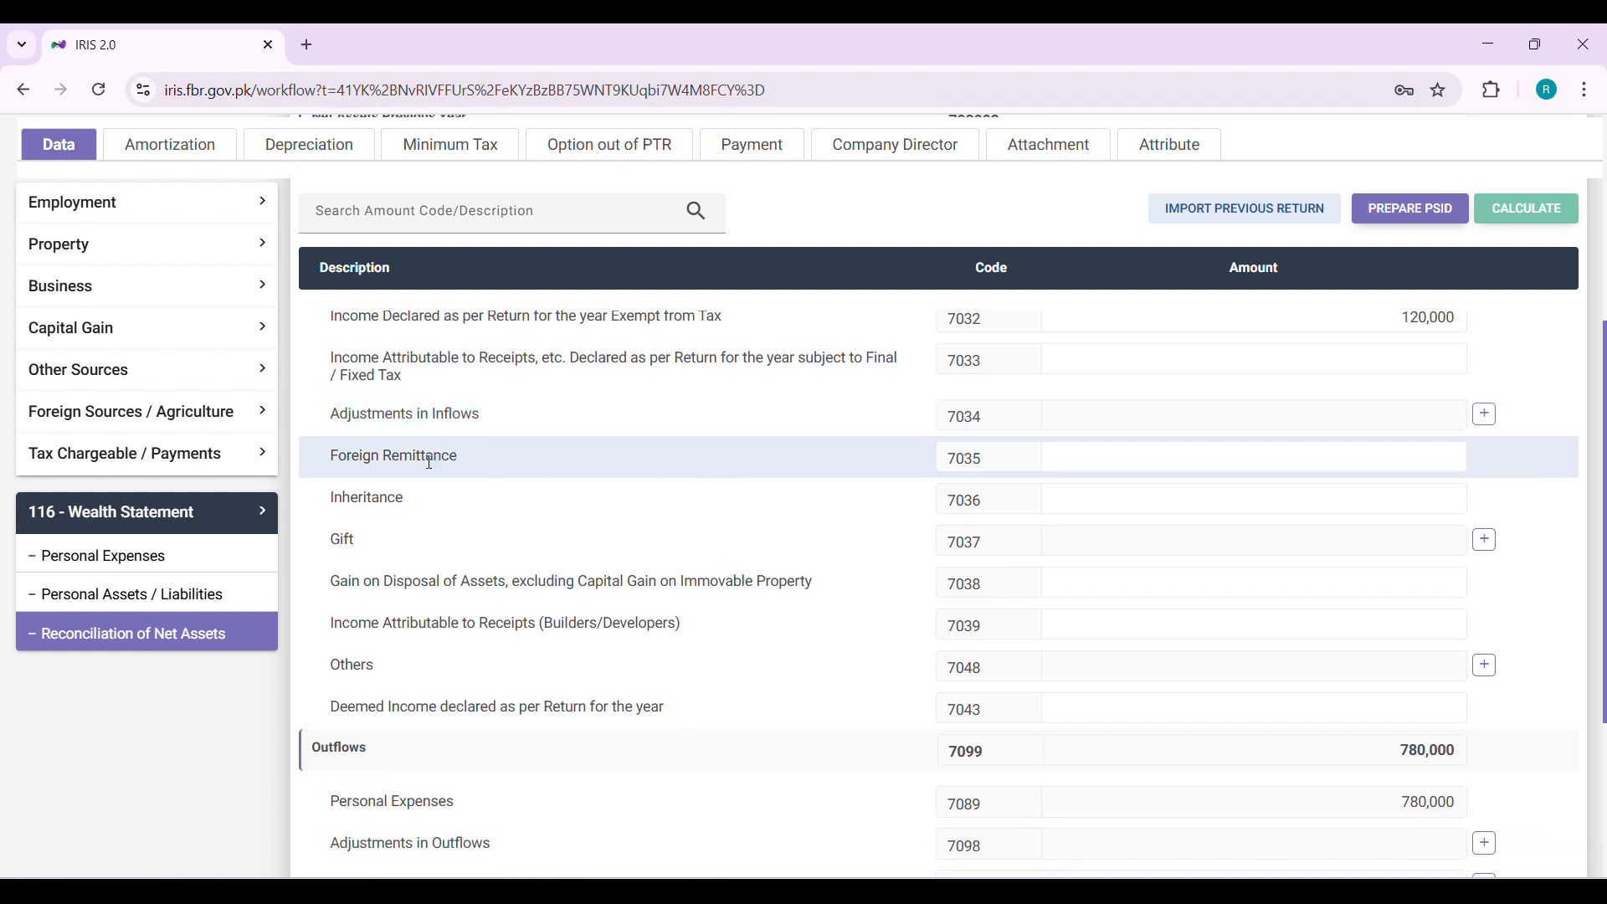
Review the remaining inflow, outflow and assets transferred fields of the Reconciliation of Net Assets
{"action": "left_click", "coordinate": [1133, 501]}
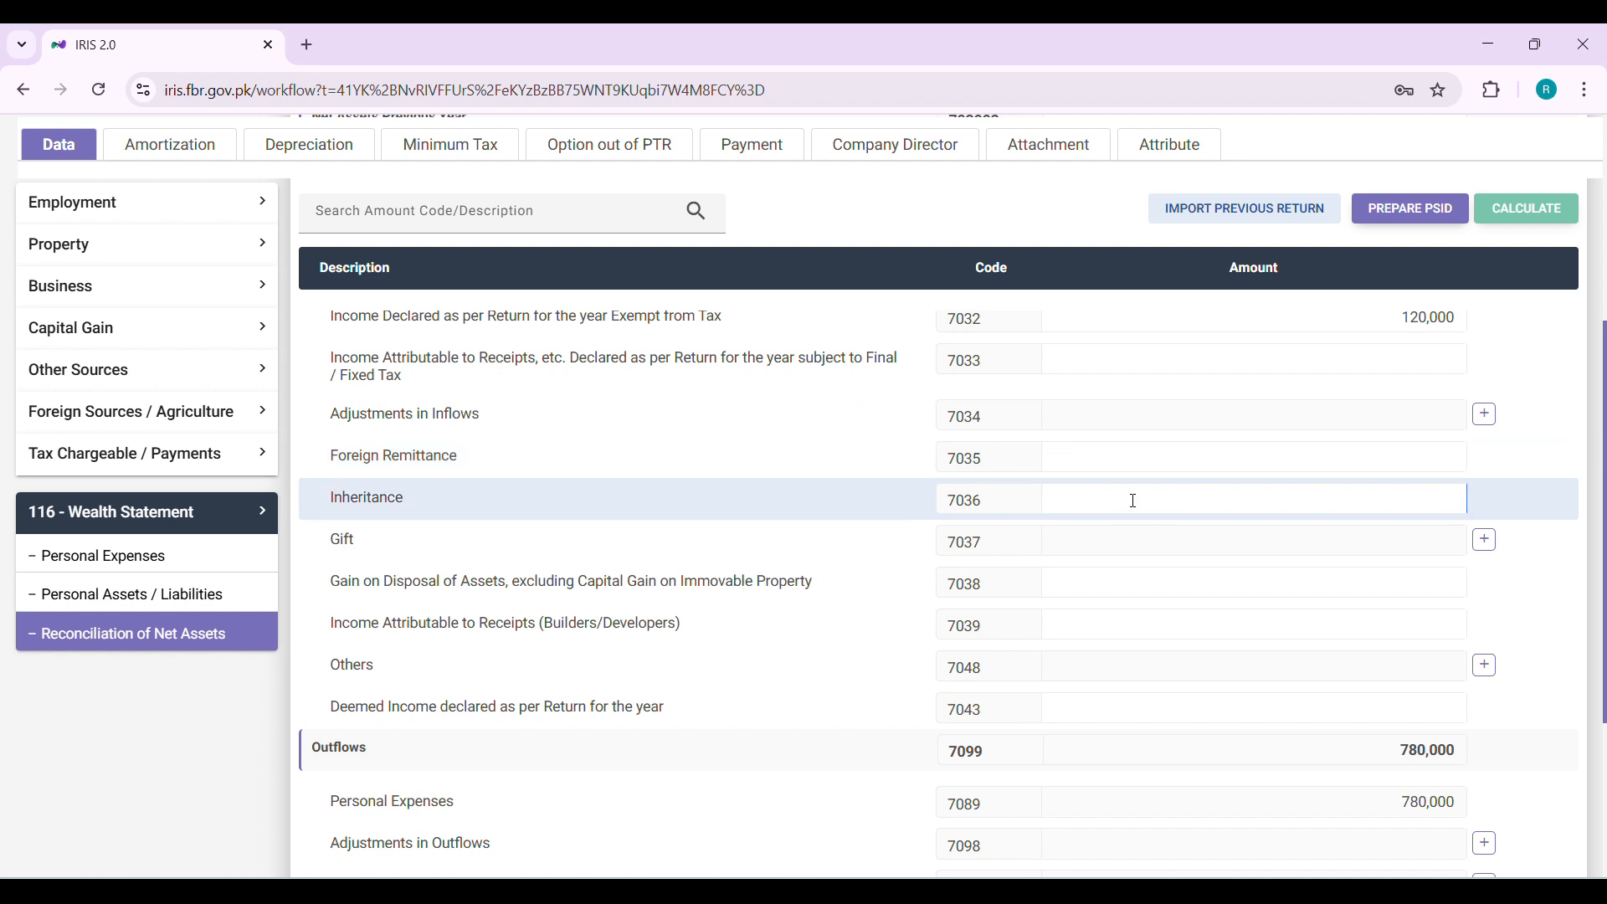
{"action": "left_click", "coordinate": [214, 597]}
{"action": "scroll", "coordinate": [628, 489], "scroll_direction": "up", "scroll_amount": 5}
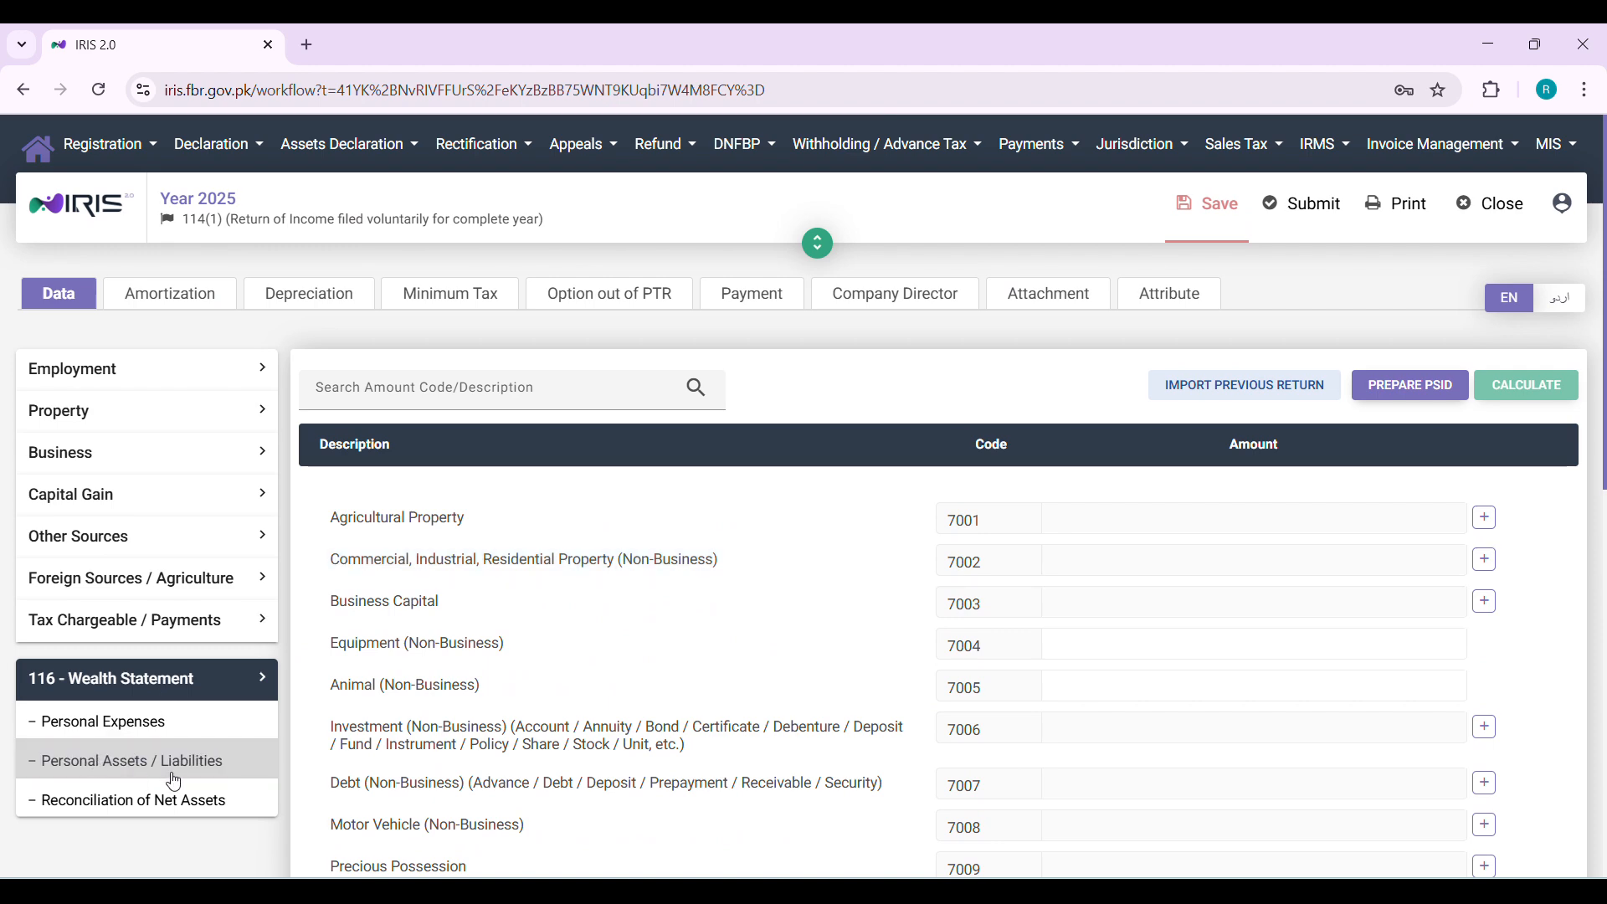
{"action": "left_click", "coordinate": [214, 801]}
{"action": "scroll", "coordinate": [693, 700], "scroll_direction": "down", "scroll_amount": 5}
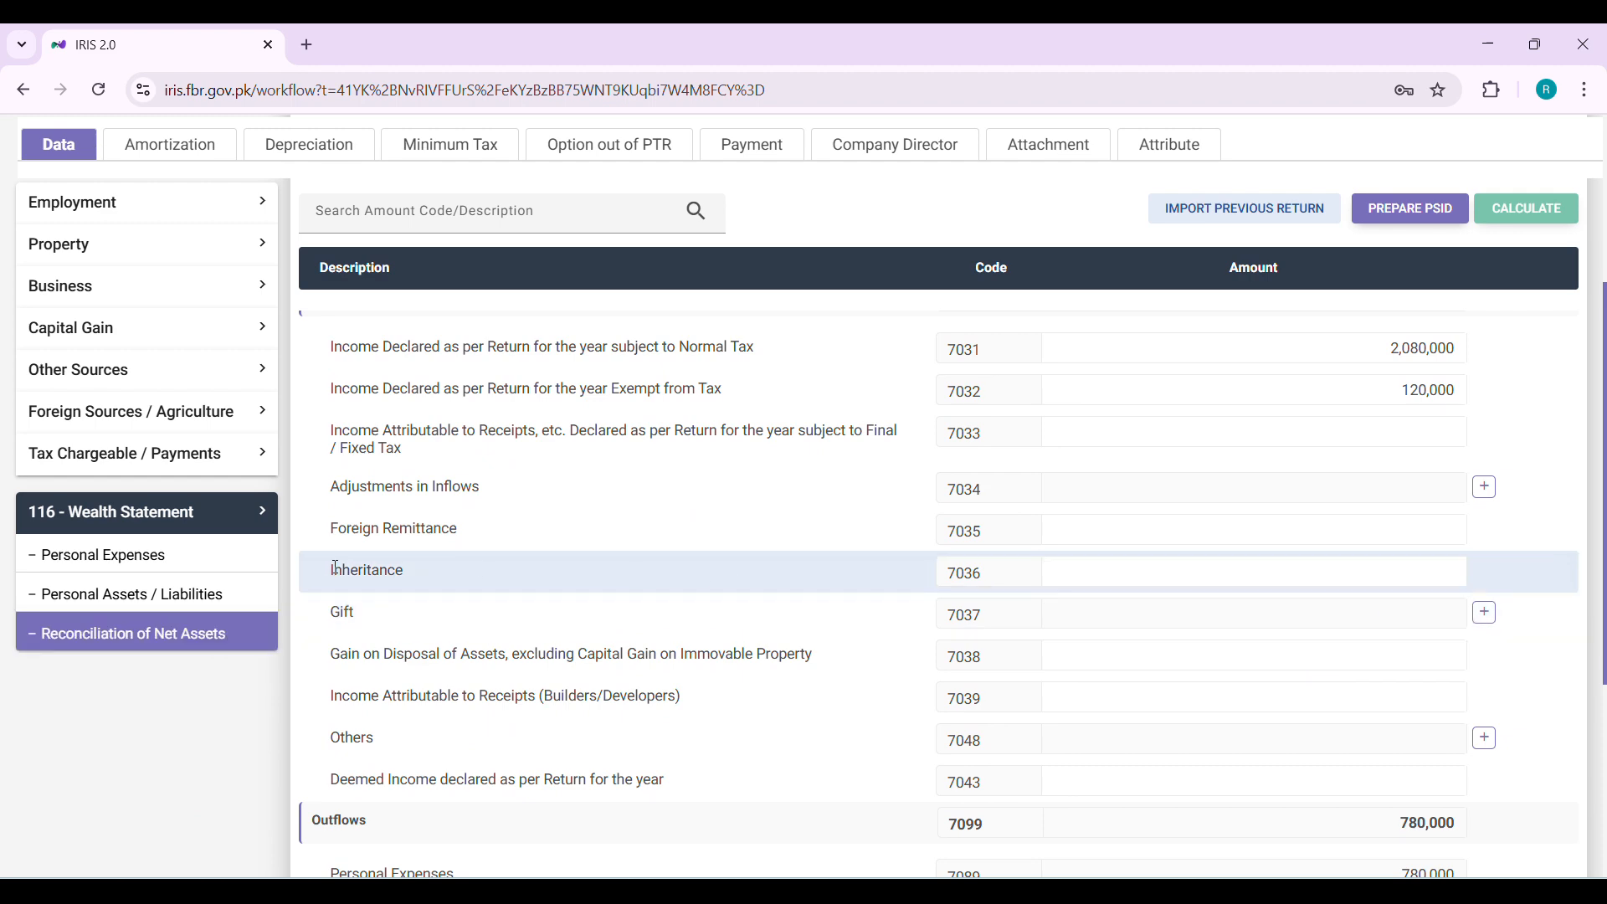
{"action": "left_click", "coordinate": [208, 594]}
{"action": "scroll", "coordinate": [210, 589], "scroll_direction": "up", "scroll_amount": 4}
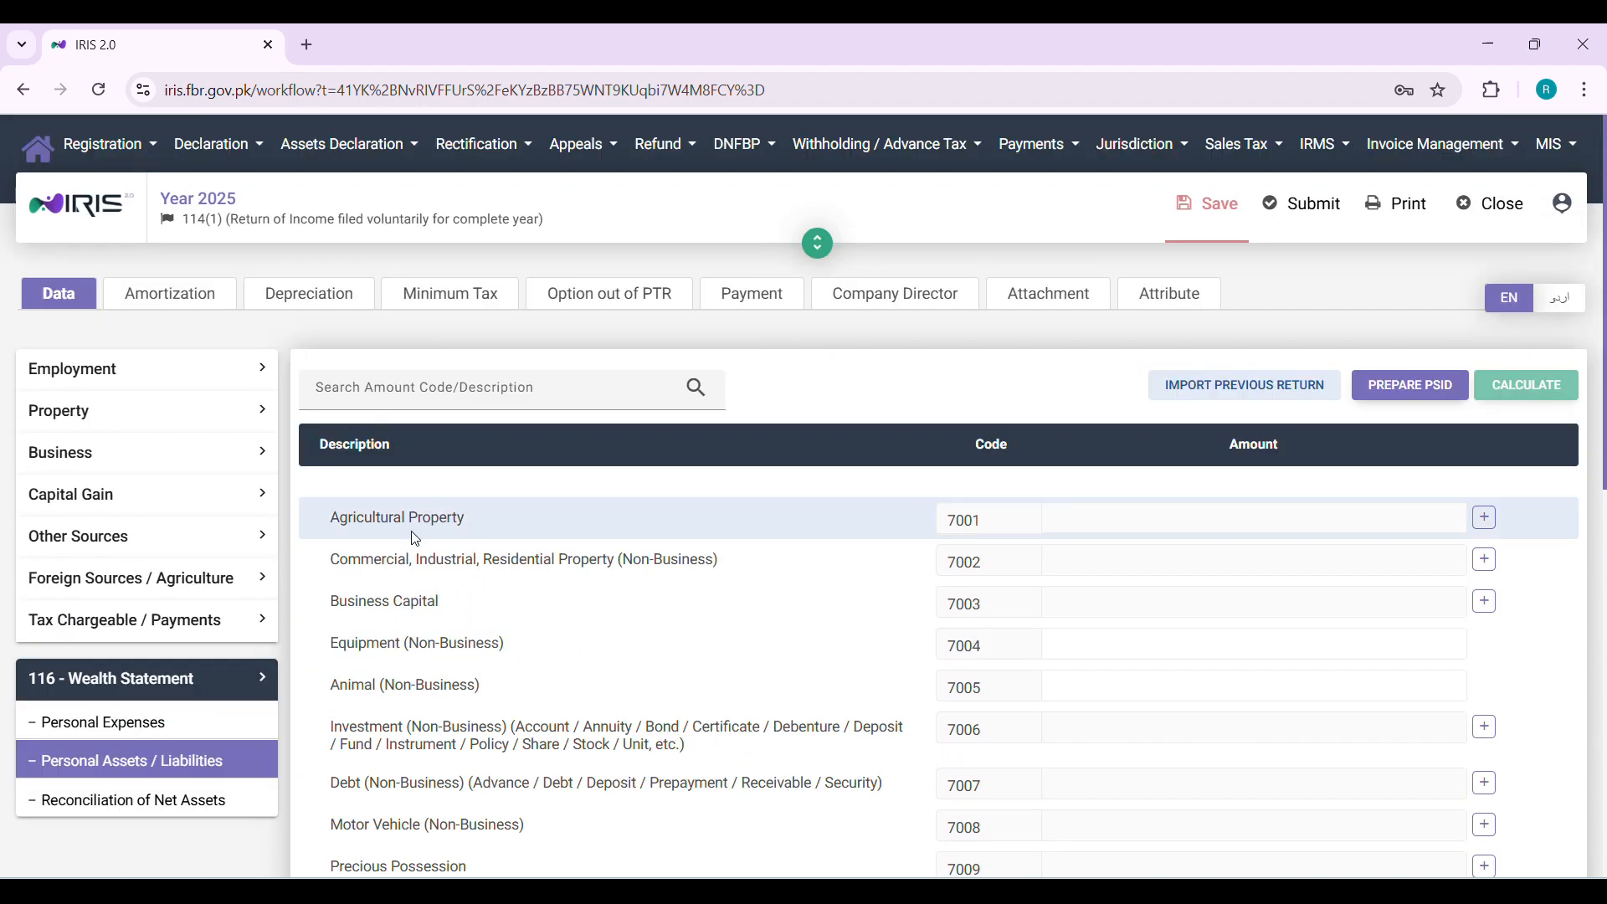
{"action": "left_click", "coordinate": [197, 799]}
{"action": "scroll", "coordinate": [766, 712], "scroll_direction": "down", "scroll_amount": 4}
{"action": "scroll", "coordinate": [804, 716], "scroll_direction": "down", "scroll_amount": 3}
{"action": "scroll", "coordinate": [804, 717], "scroll_direction": "up", "scroll_amount": 3}
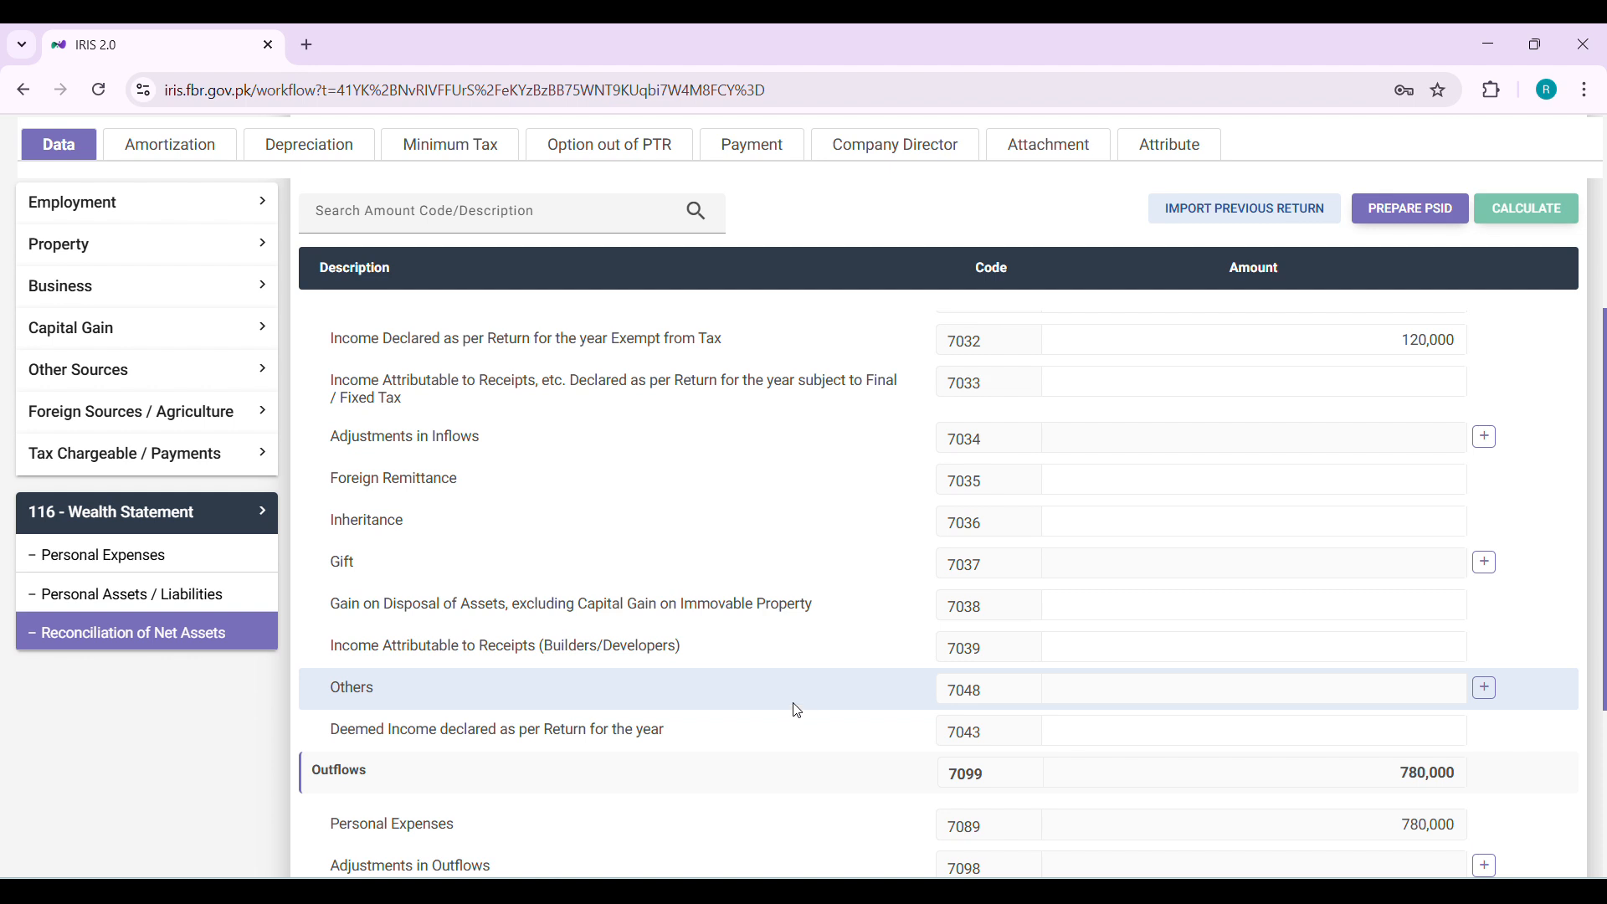
{"action": "triple_click", "coordinate": [602, 609]}
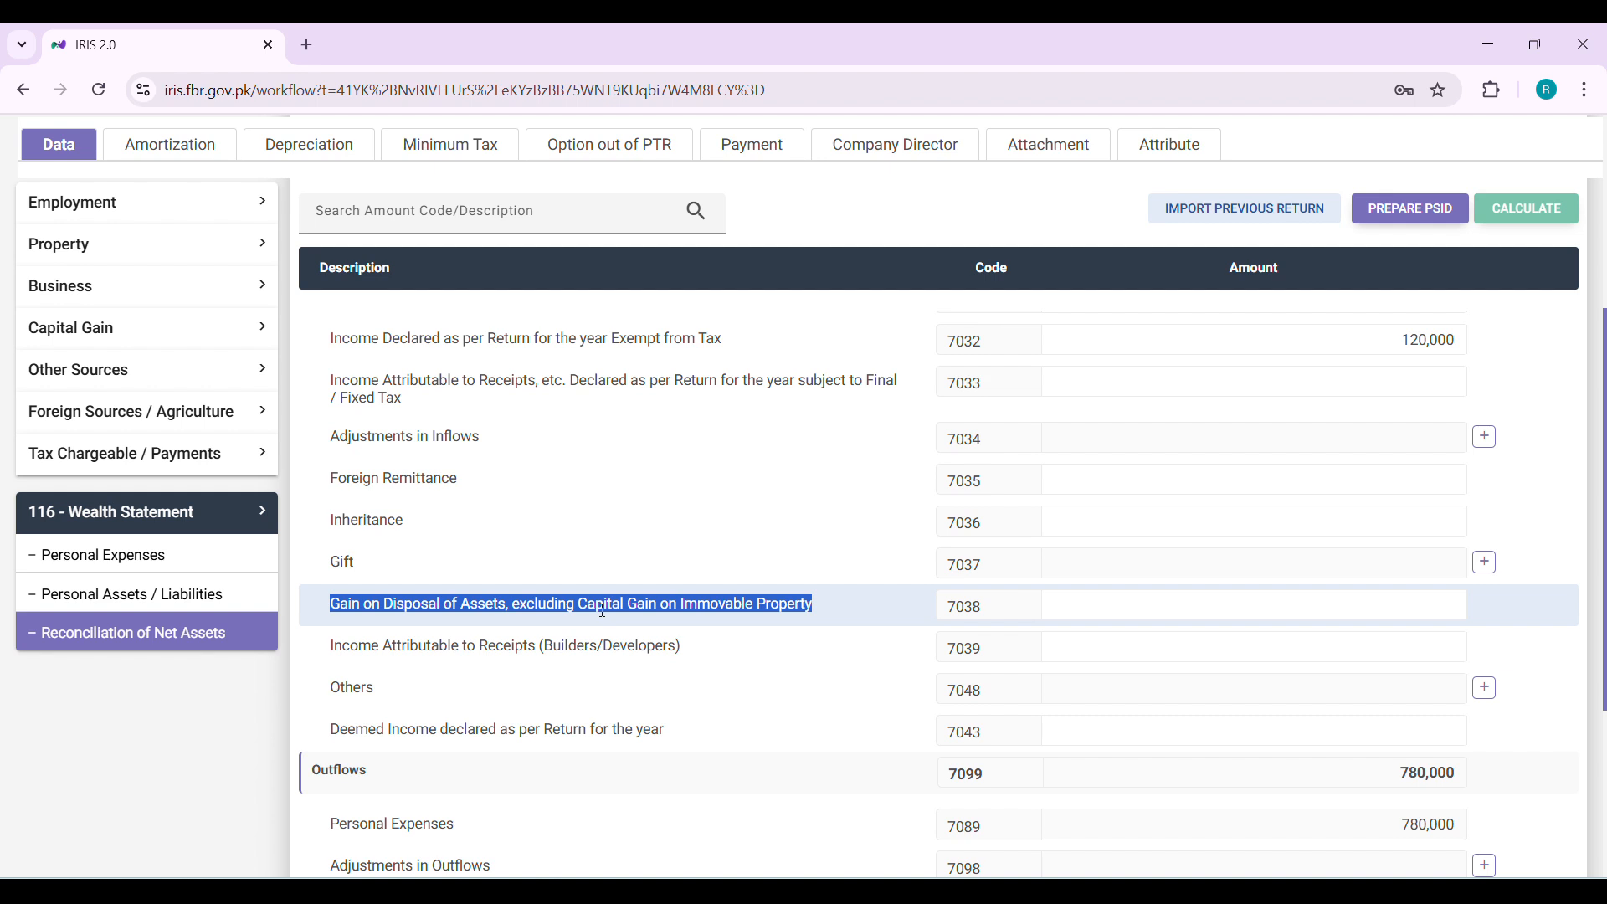
{"action": "scroll", "coordinate": [603, 607], "scroll_direction": "down", "scroll_amount": 3}
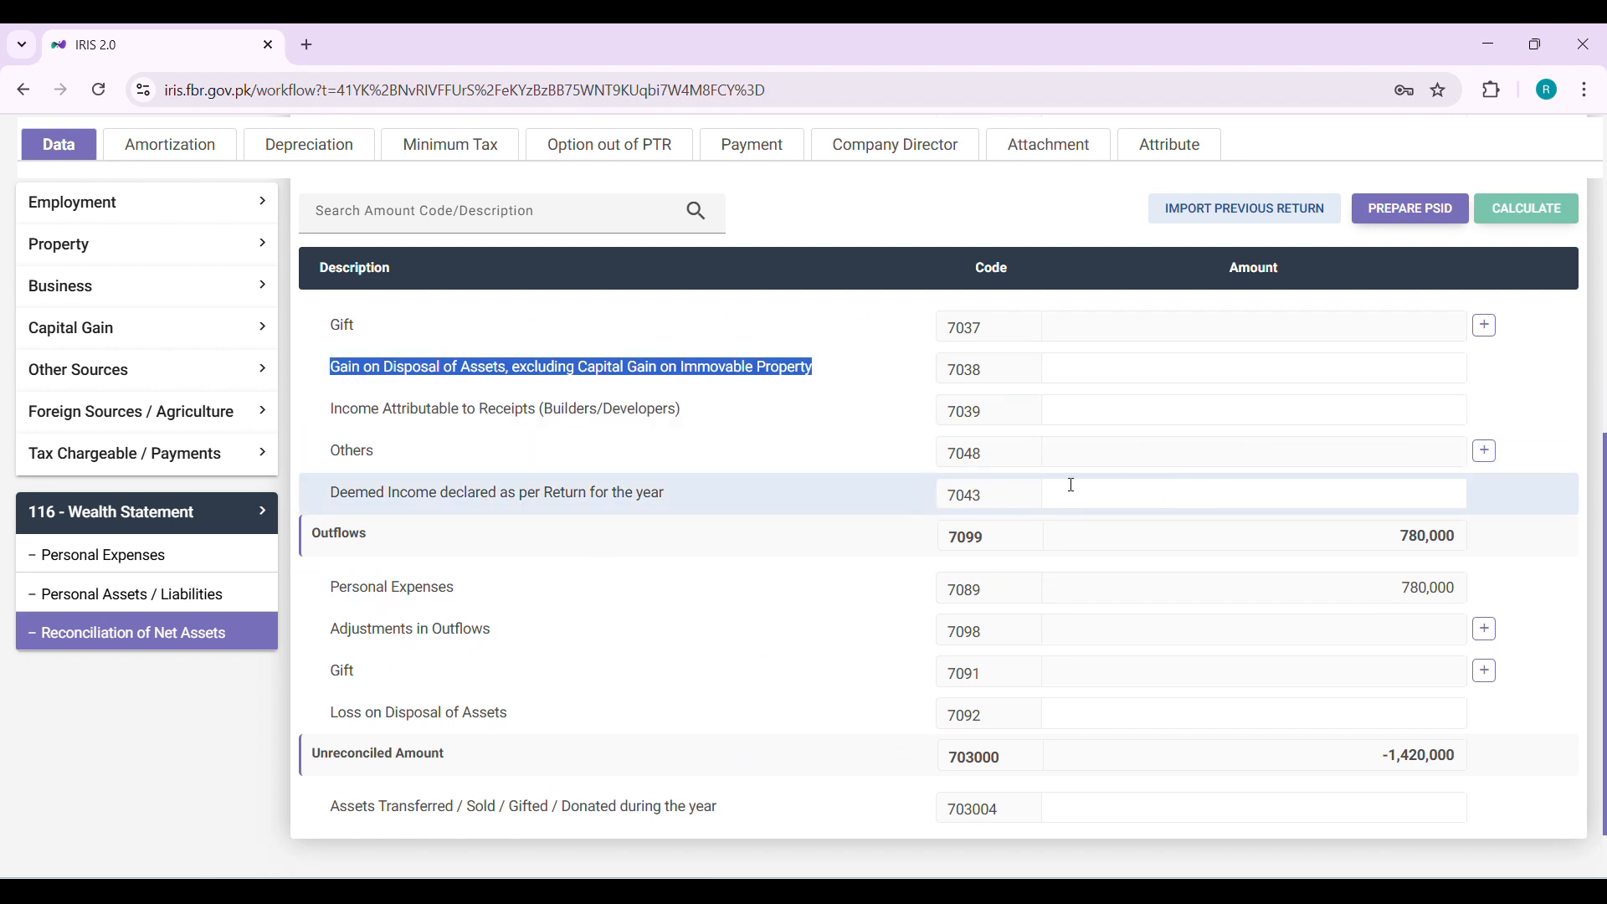
{"action": "left_click", "coordinate": [1124, 494]}
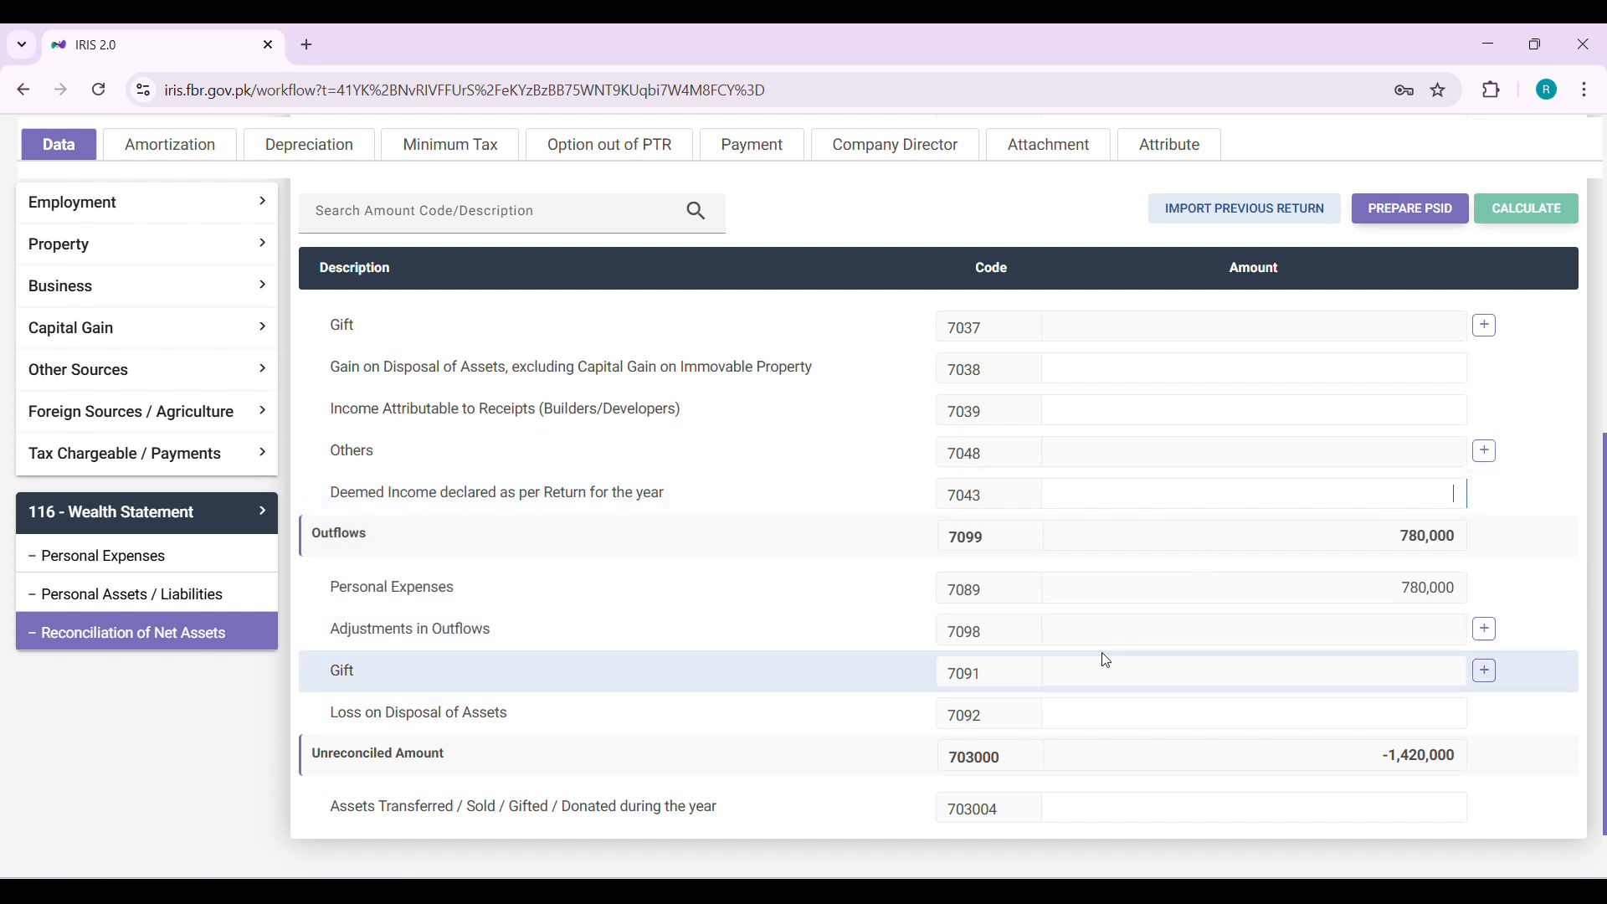
{"action": "left_click", "coordinate": [1138, 706]}
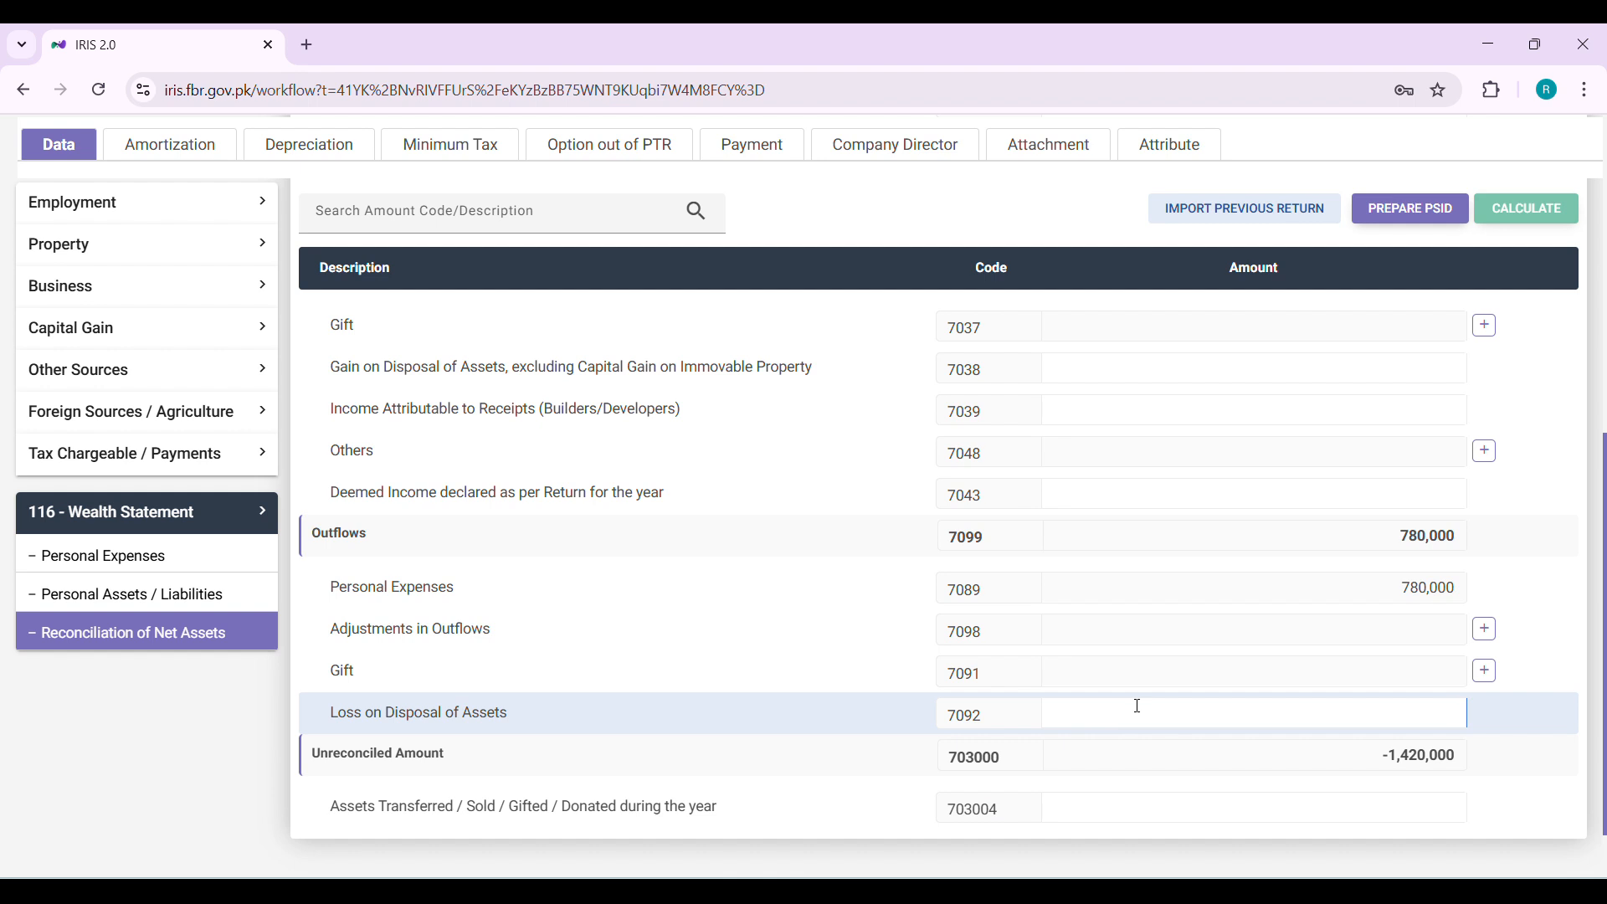
{"action": "left_click", "coordinate": [1180, 809]}
{"action": "scroll", "coordinate": [1213, 702], "scroll_direction": "up", "scroll_amount": 5}
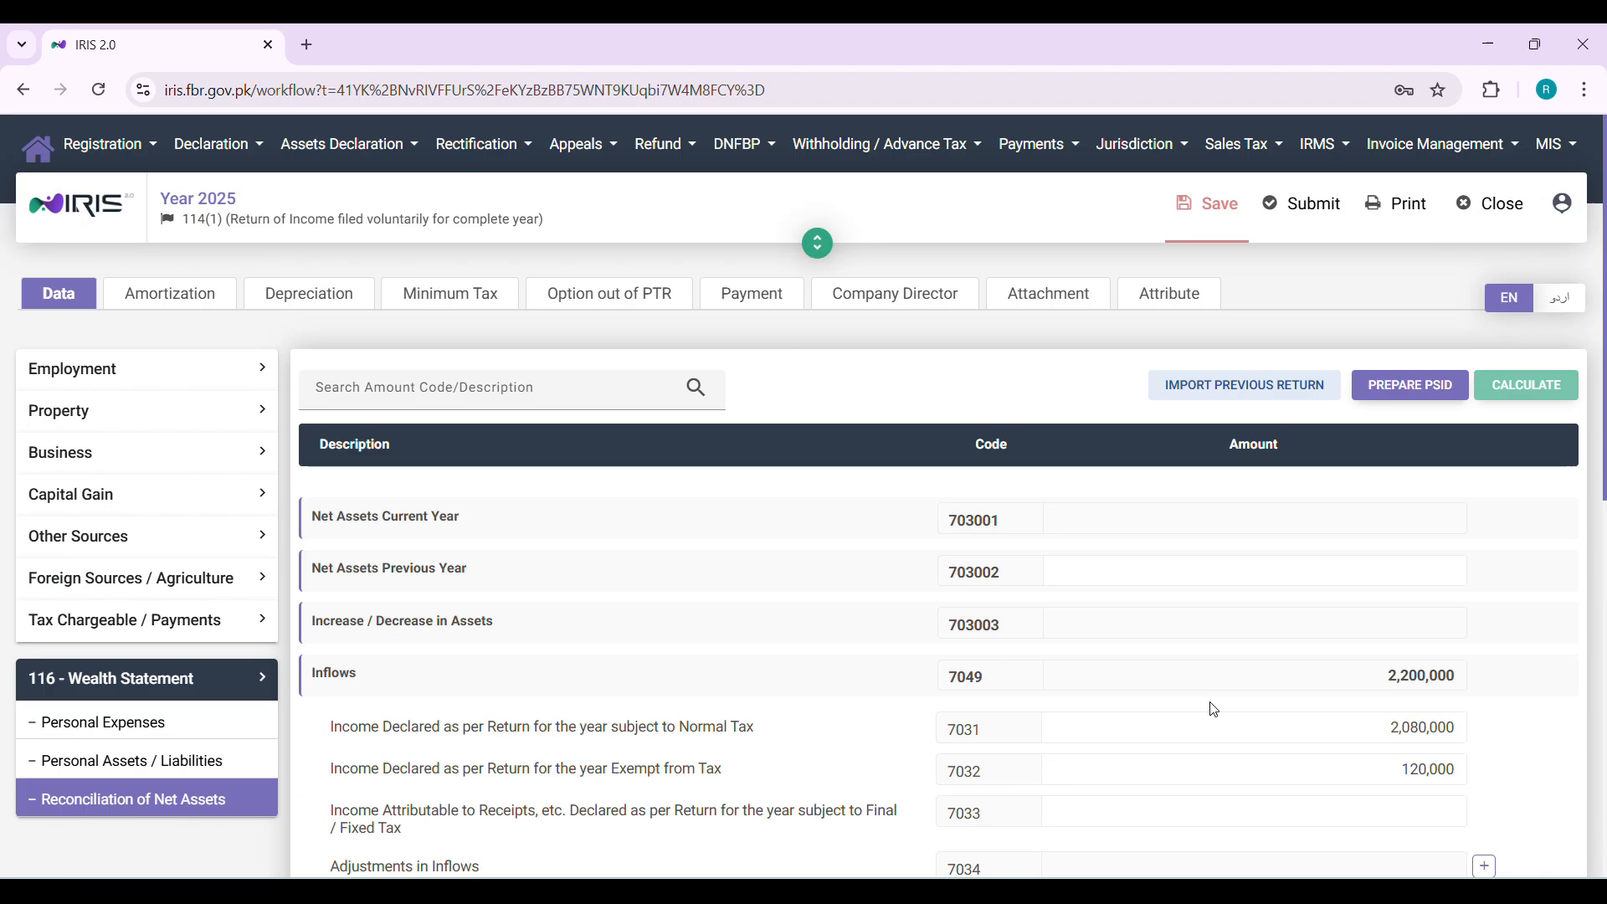
{"action": "scroll", "coordinate": [1214, 710], "scroll_direction": "down", "scroll_amount": 5}
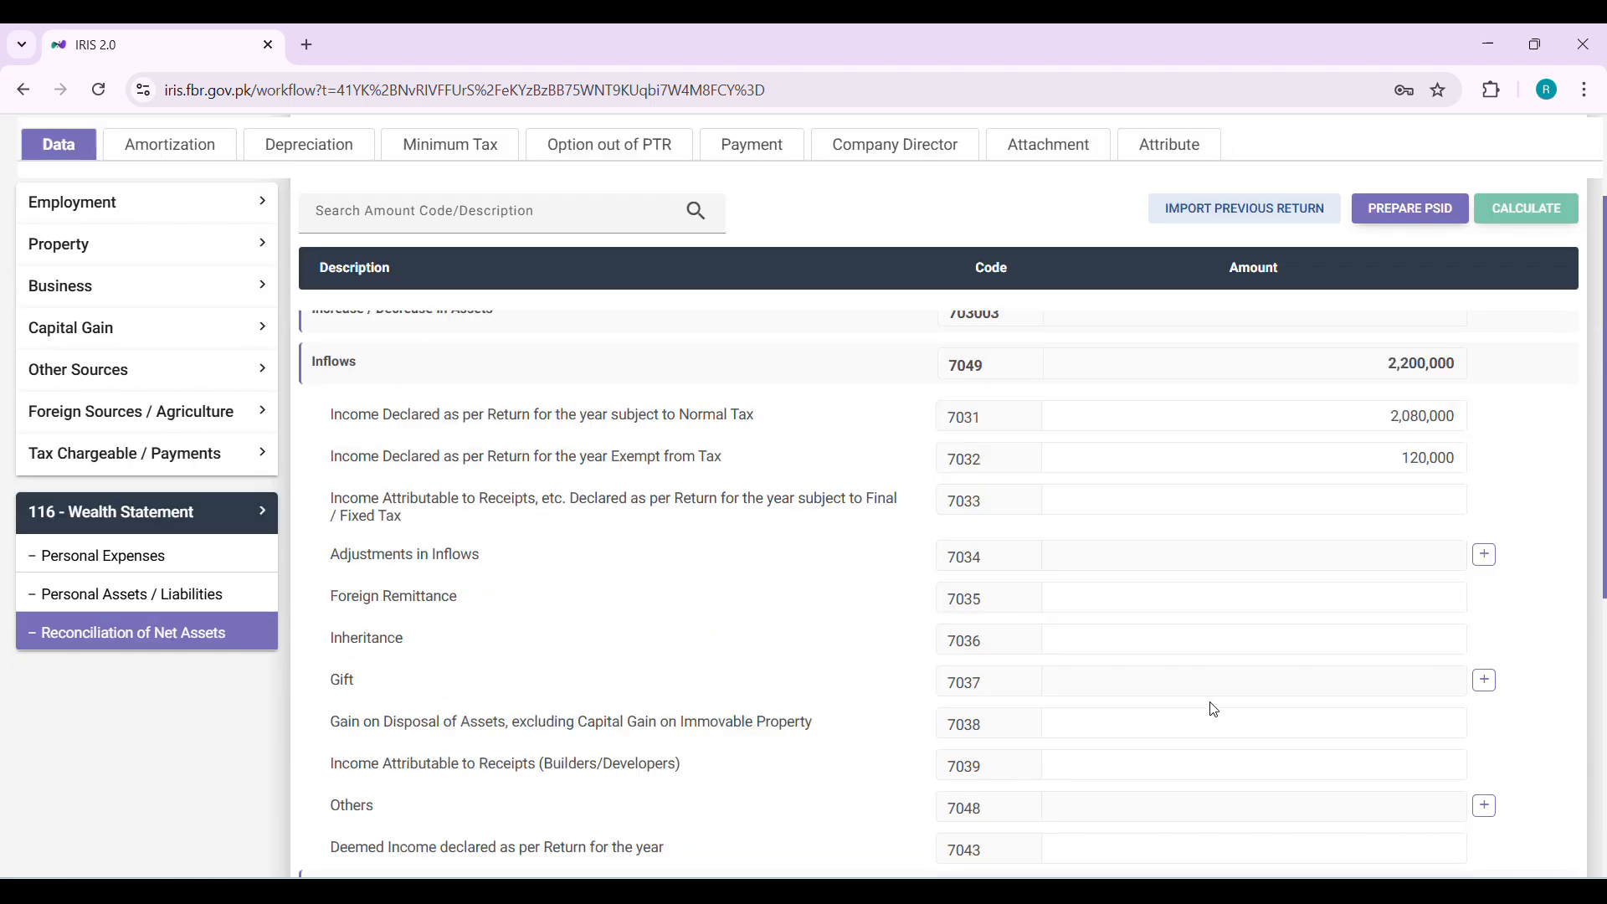
Compare the Personal Assets / Liabilities totals with the Reconciliation of Net Assets section
{"action": "left_click", "coordinate": [226, 610]}
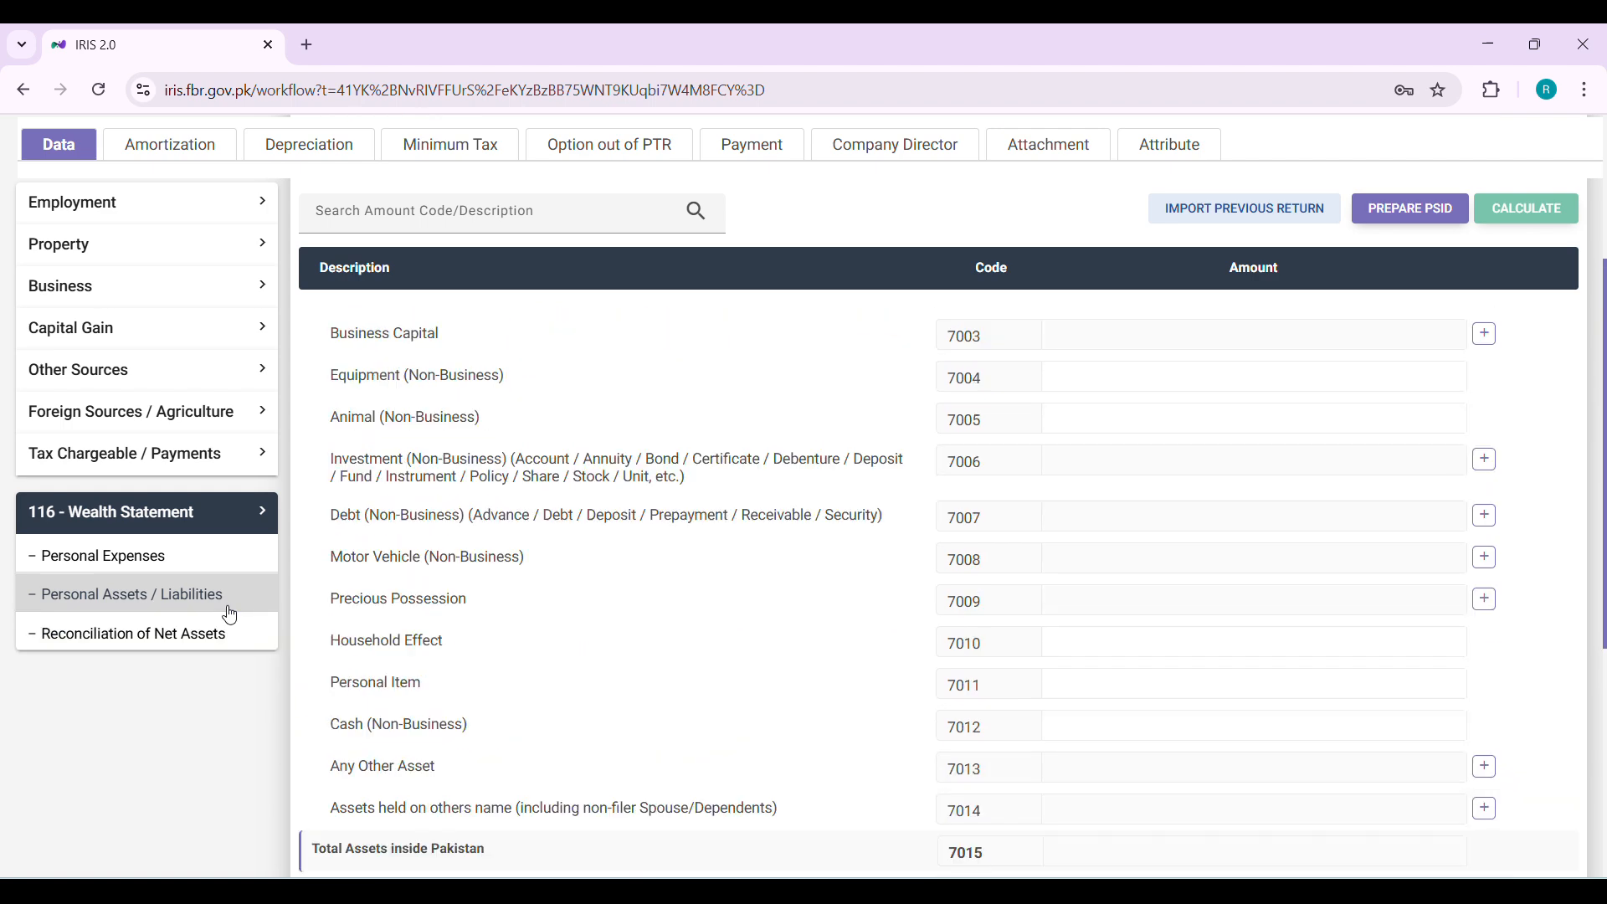
{"action": "scroll", "coordinate": [126, 711], "scroll_direction": "up", "scroll_amount": 5}
{"action": "scroll", "coordinate": [650, 562], "scroll_direction": "down", "scroll_amount": 6}
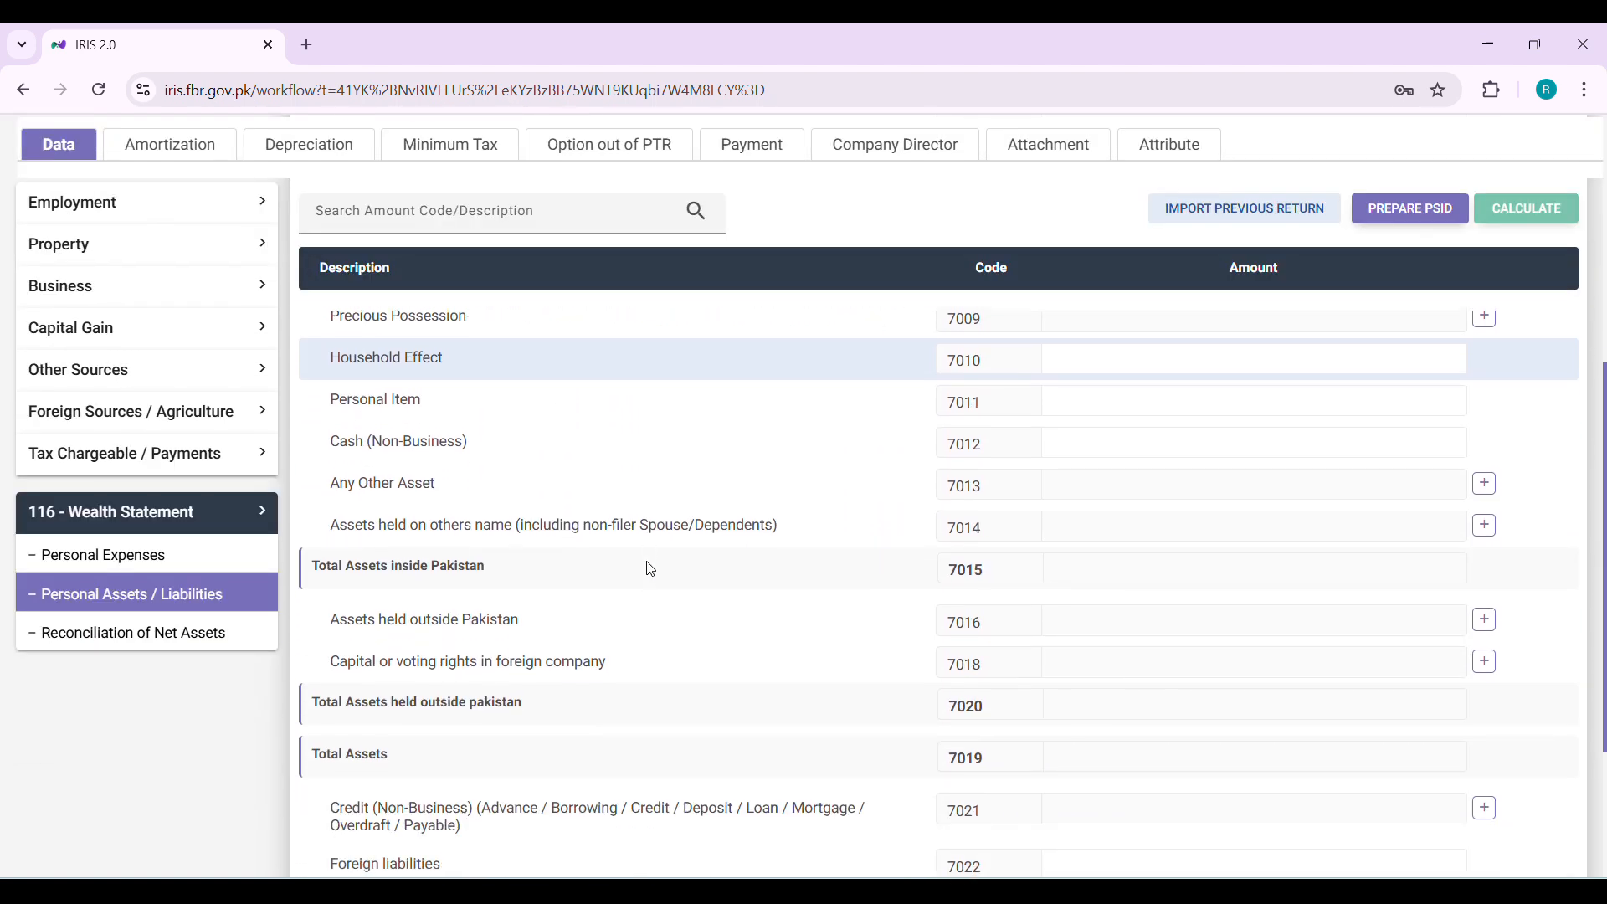
{"action": "scroll", "coordinate": [648, 562], "scroll_direction": "down", "scroll_amount": 3}
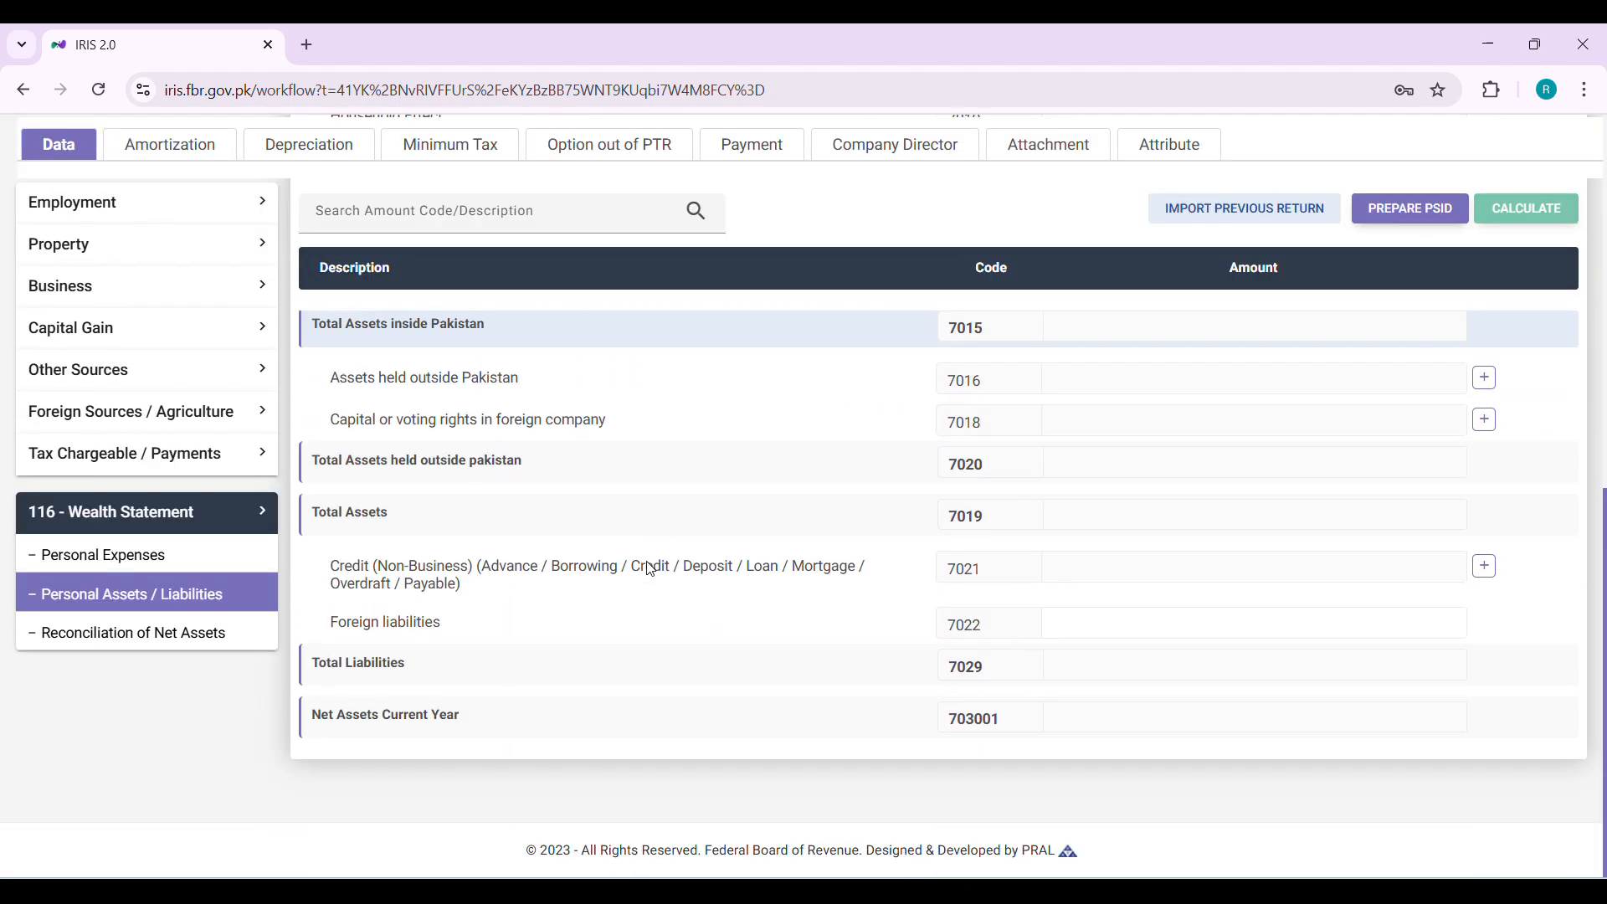
{"action": "scroll", "coordinate": [650, 562], "scroll_direction": "up", "scroll_amount": 10}
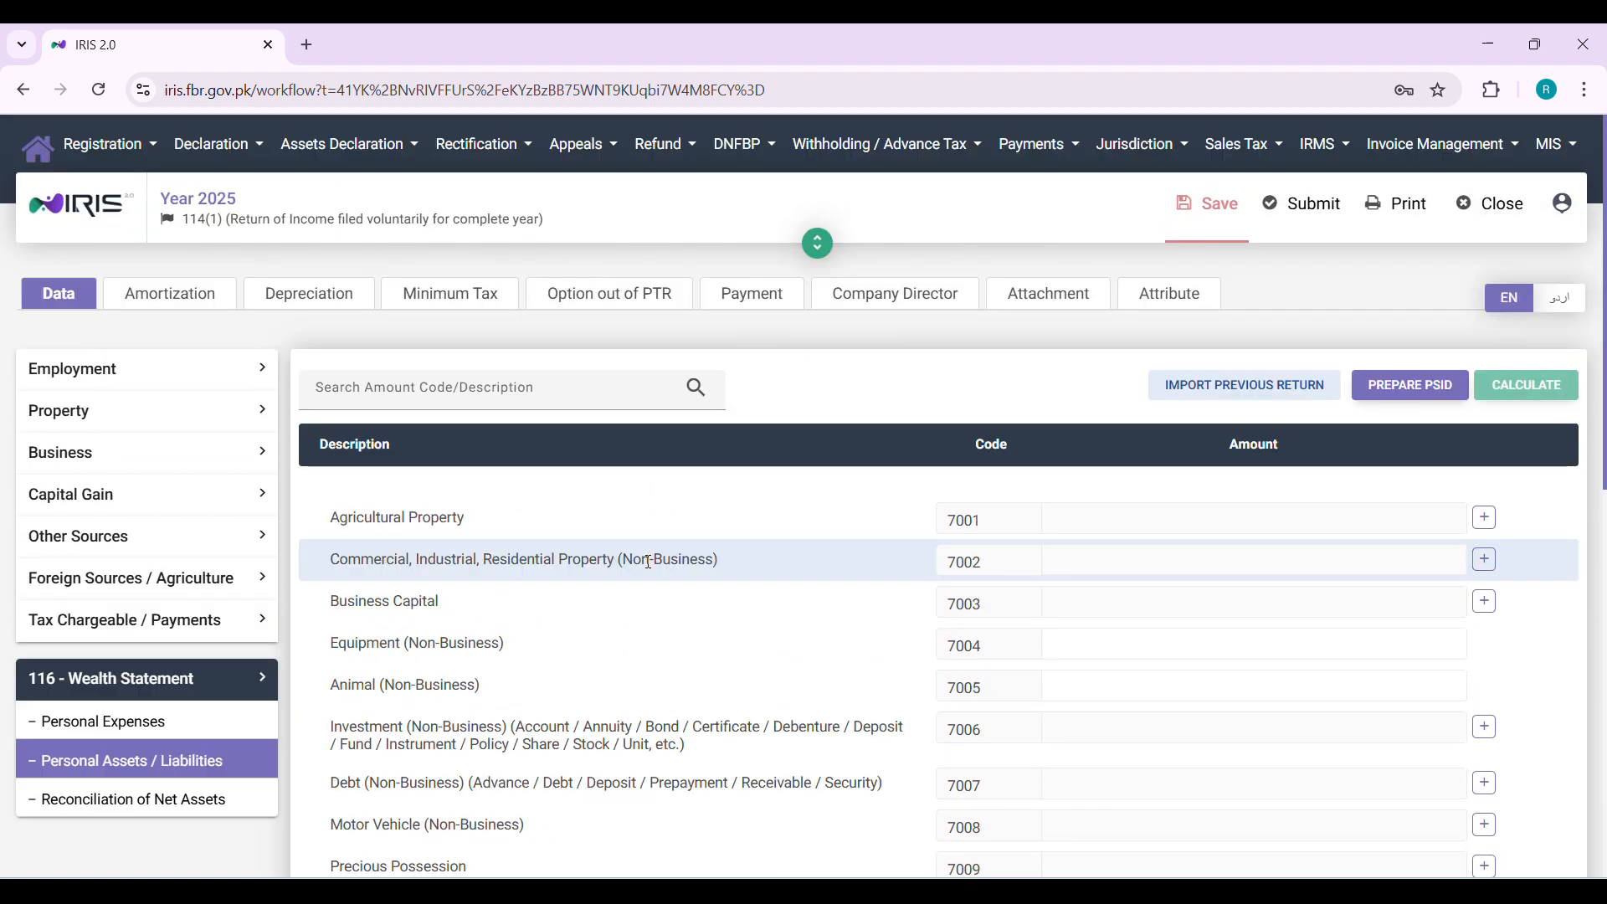
{"action": "left_click", "coordinate": [90, 800]}
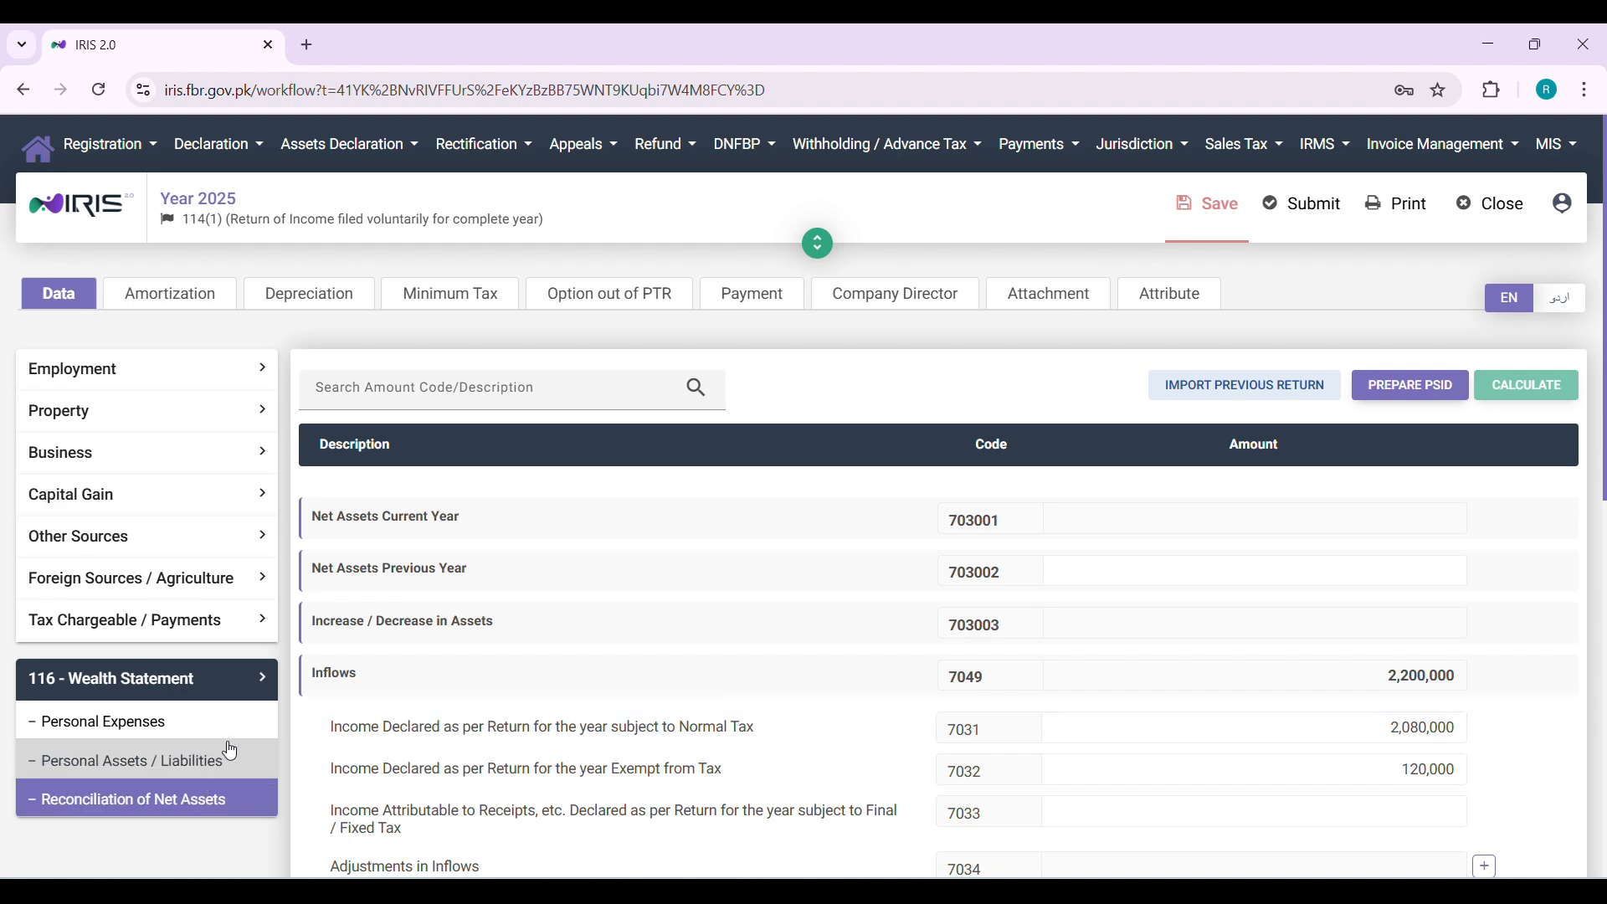
{"action": "left_click", "coordinate": [126, 761]}
{"action": "scroll", "coordinate": [990, 640], "scroll_direction": "down", "scroll_amount": 5}
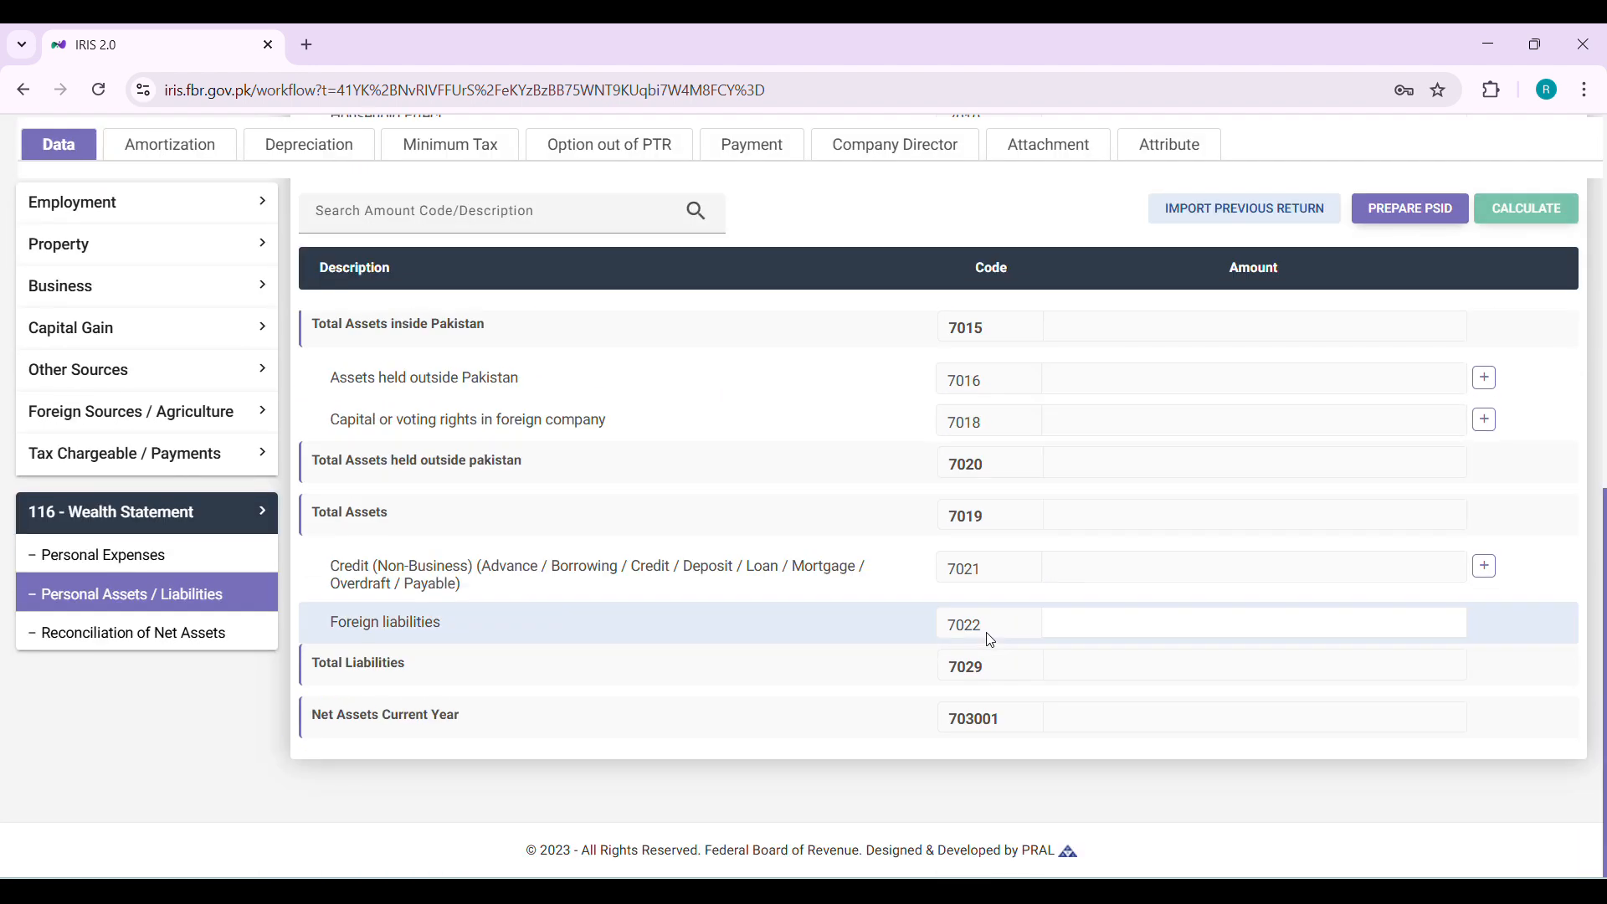
{"action": "left_click", "coordinate": [104, 644]}
{"action": "scroll", "coordinate": [922, 587], "scroll_direction": "down", "scroll_amount": 6}
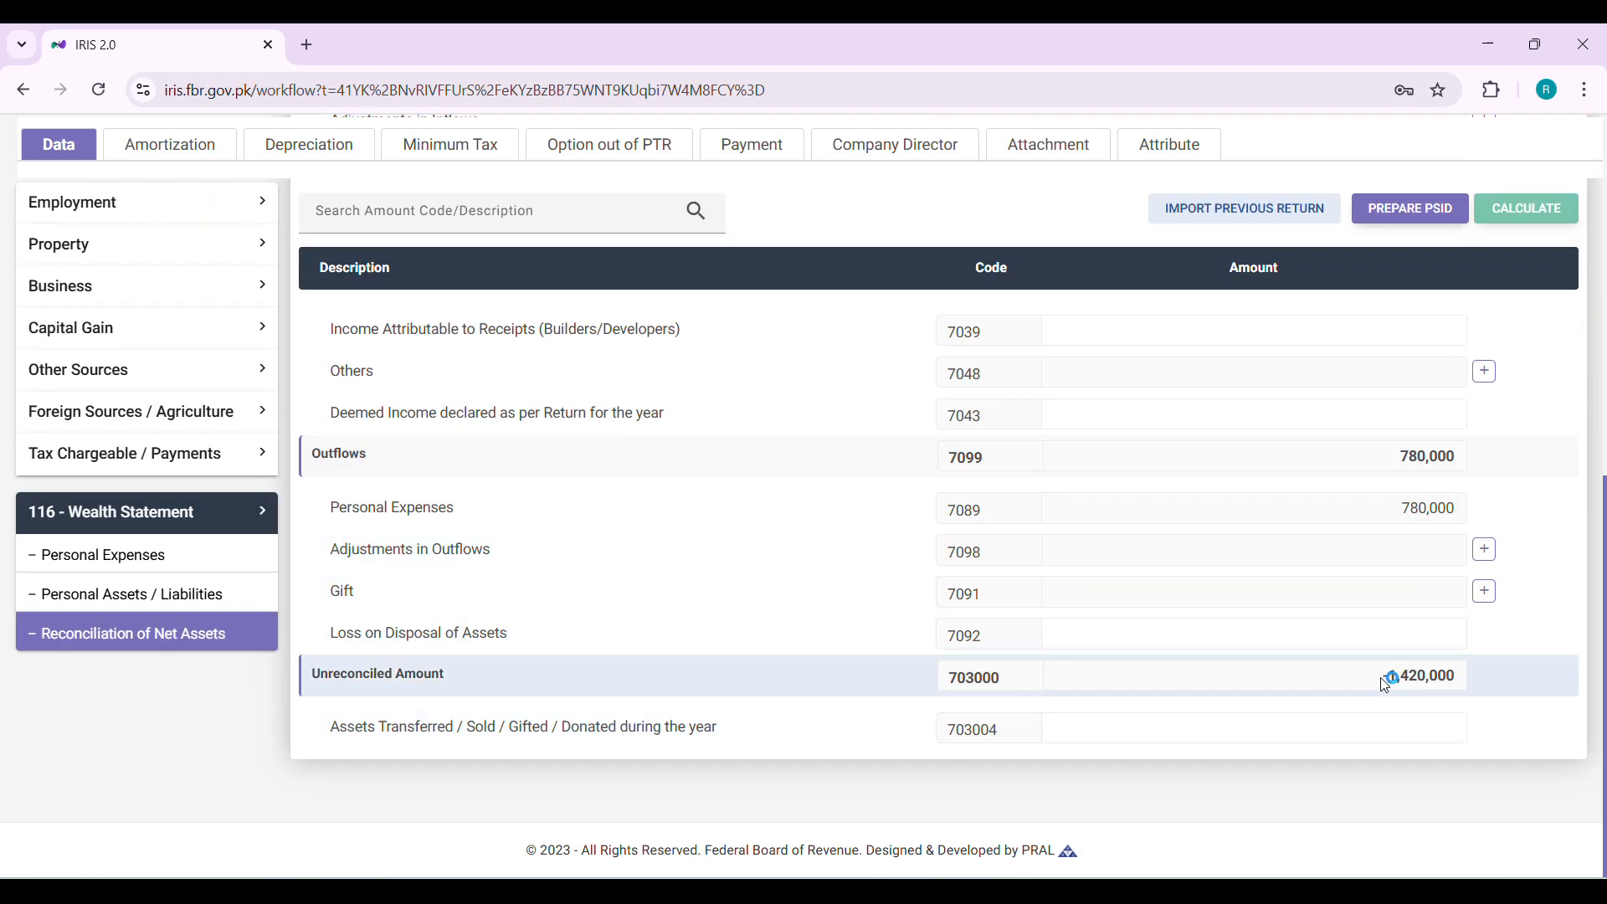
Enter 1,420,000 as the Cash (Non-Business) amount in Personal Assets / Liabilities and recalculate the return
{"action": "left_click_drag", "start_coordinate": [1391, 679], "coordinate": [1460, 682]}
{"action": "right_click", "coordinate": [1404, 675]}
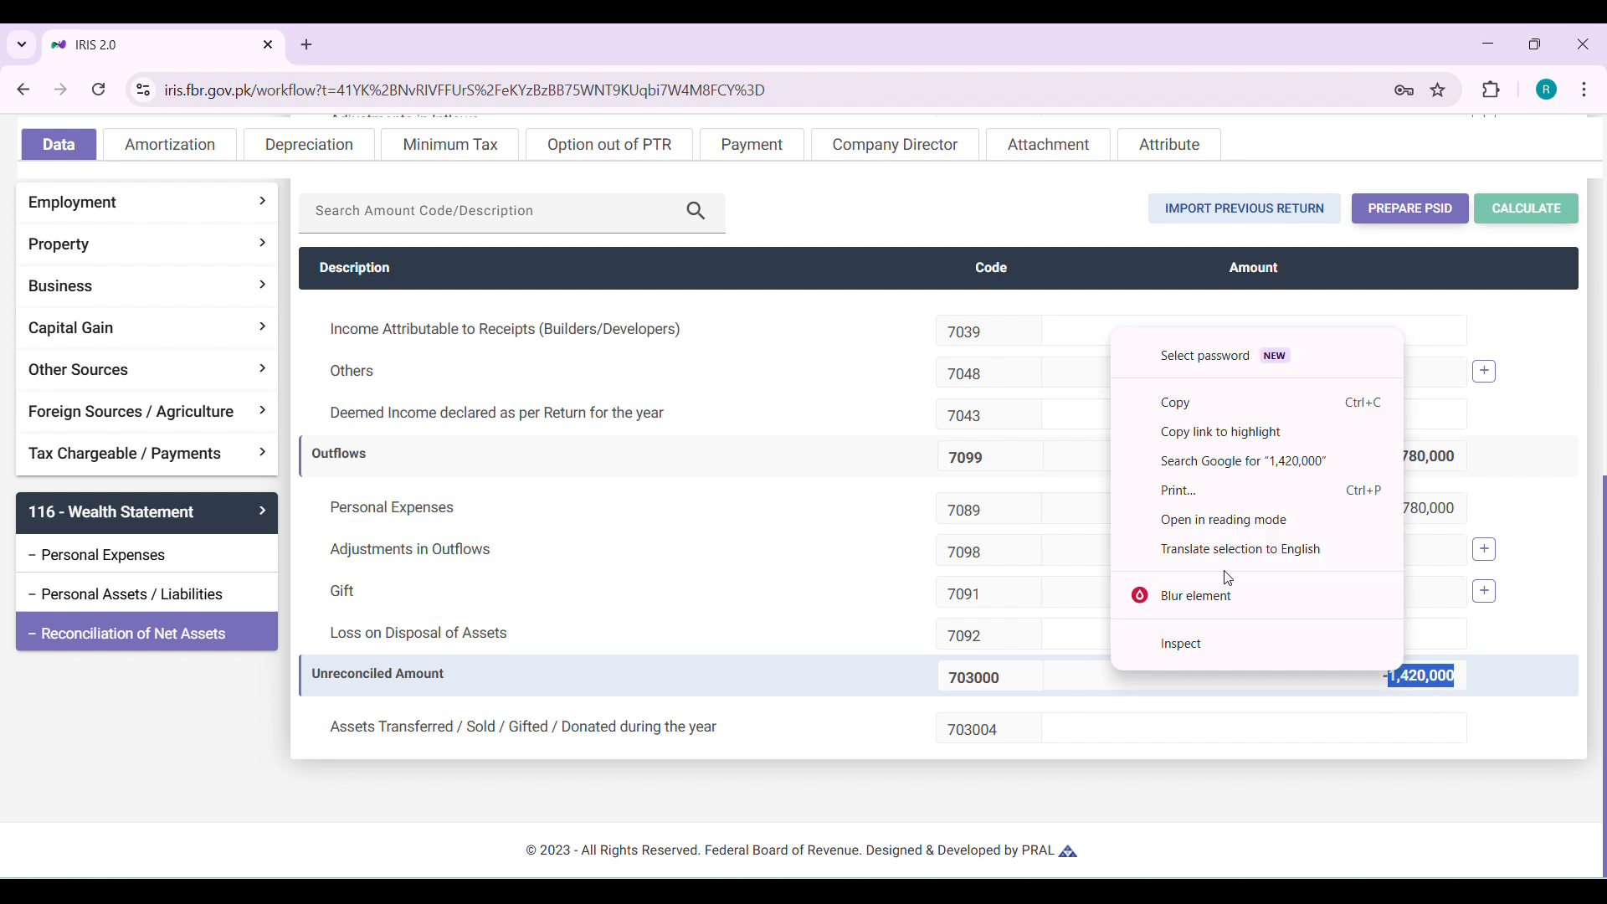
{"action": "left_click", "coordinate": [1197, 404]}
{"action": "left_click", "coordinate": [34, 595]}
{"action": "scroll", "coordinate": [907, 388], "scroll_direction": "up", "scroll_amount": 8}
{"action": "scroll", "coordinate": [908, 387], "scroll_direction": "down", "scroll_amount": 3}
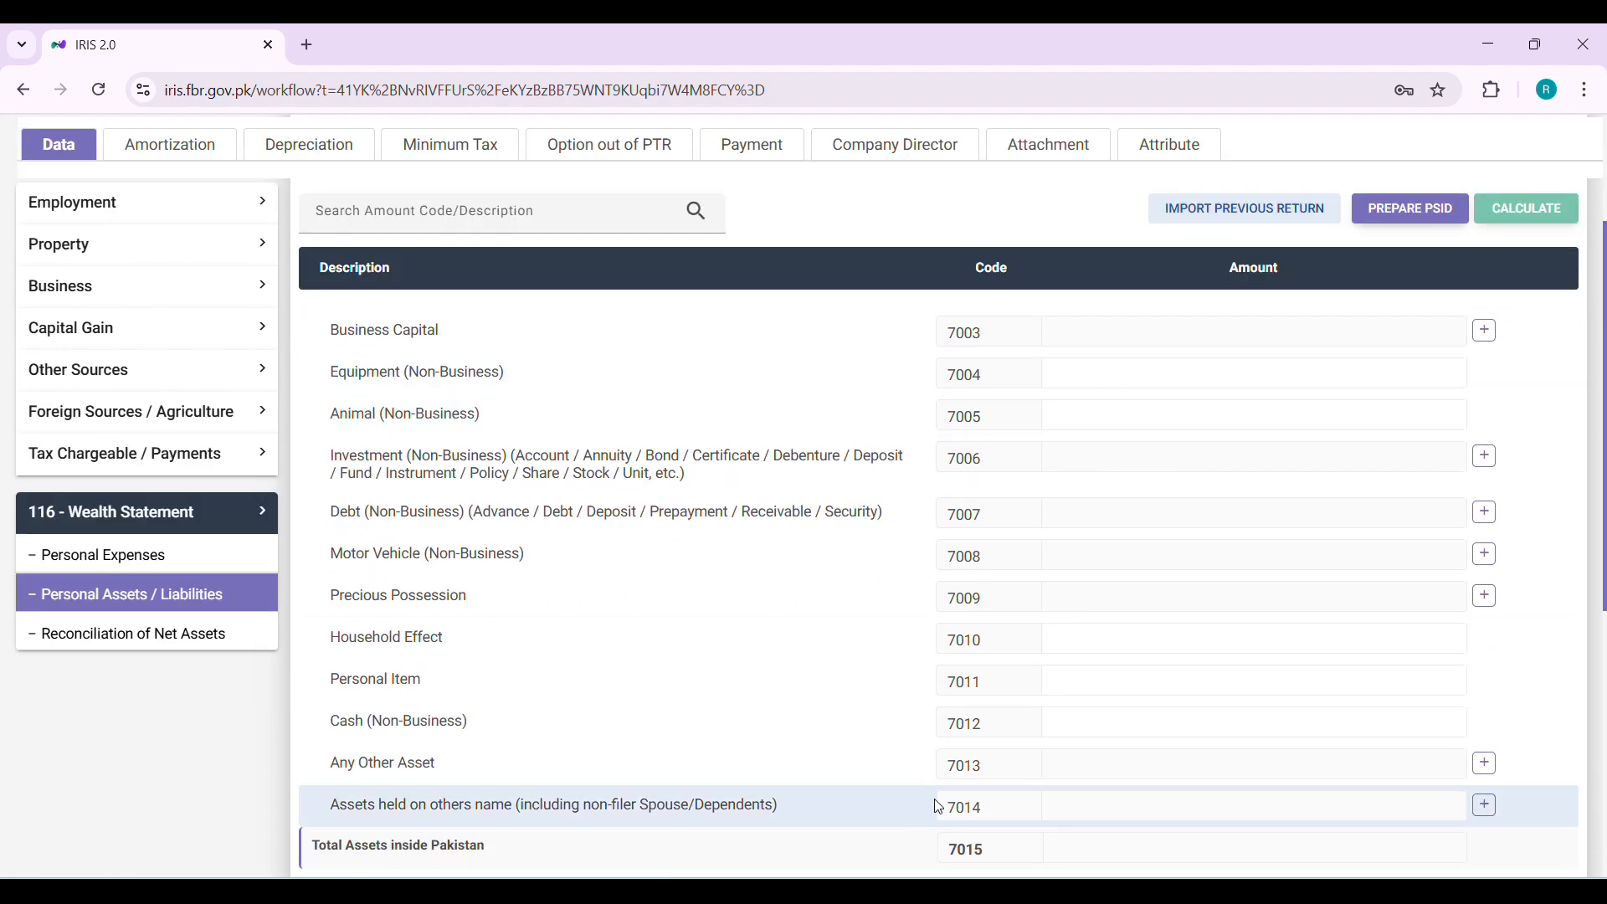
{"action": "left_click", "coordinate": [1209, 727]}
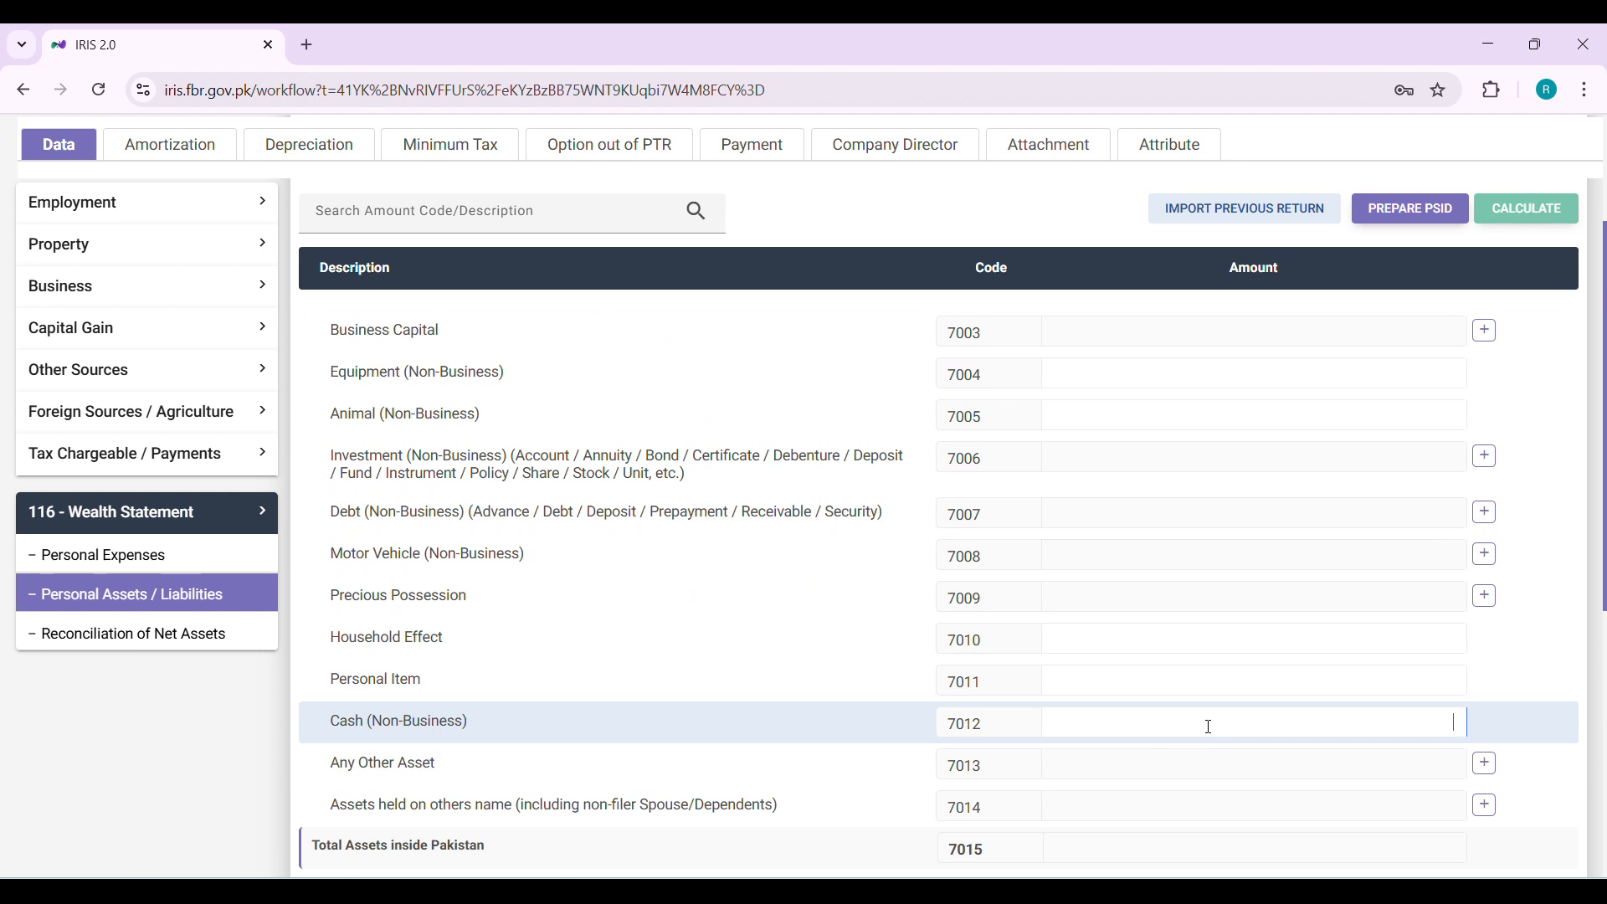
{"action": "type", "text": "1420000"}
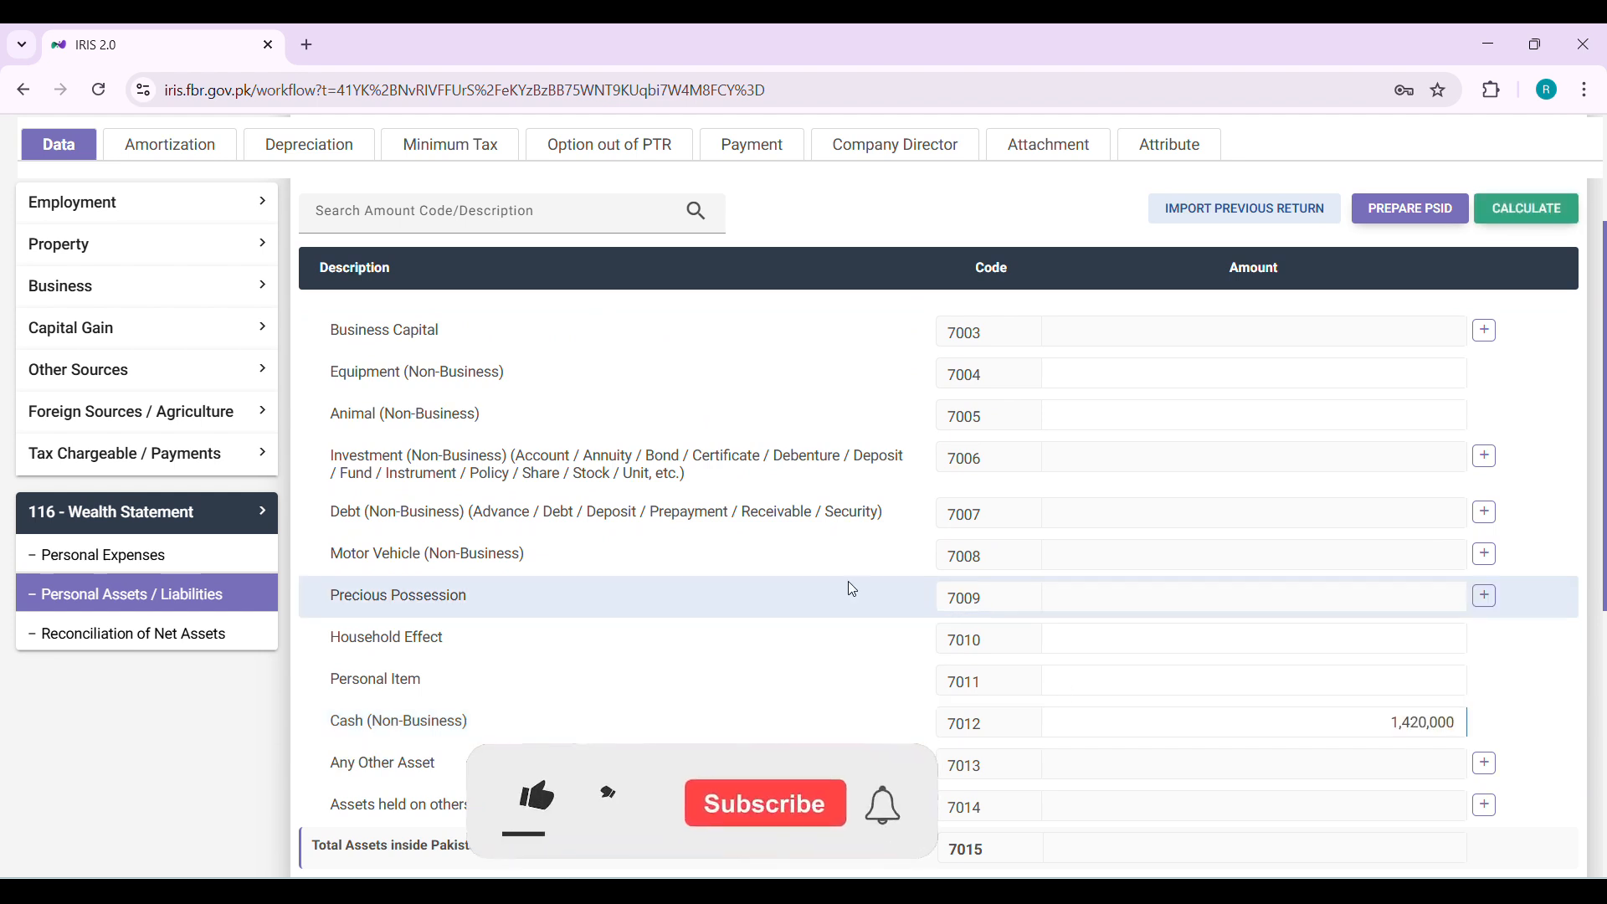
{"action": "left_click", "coordinate": [1534, 215]}
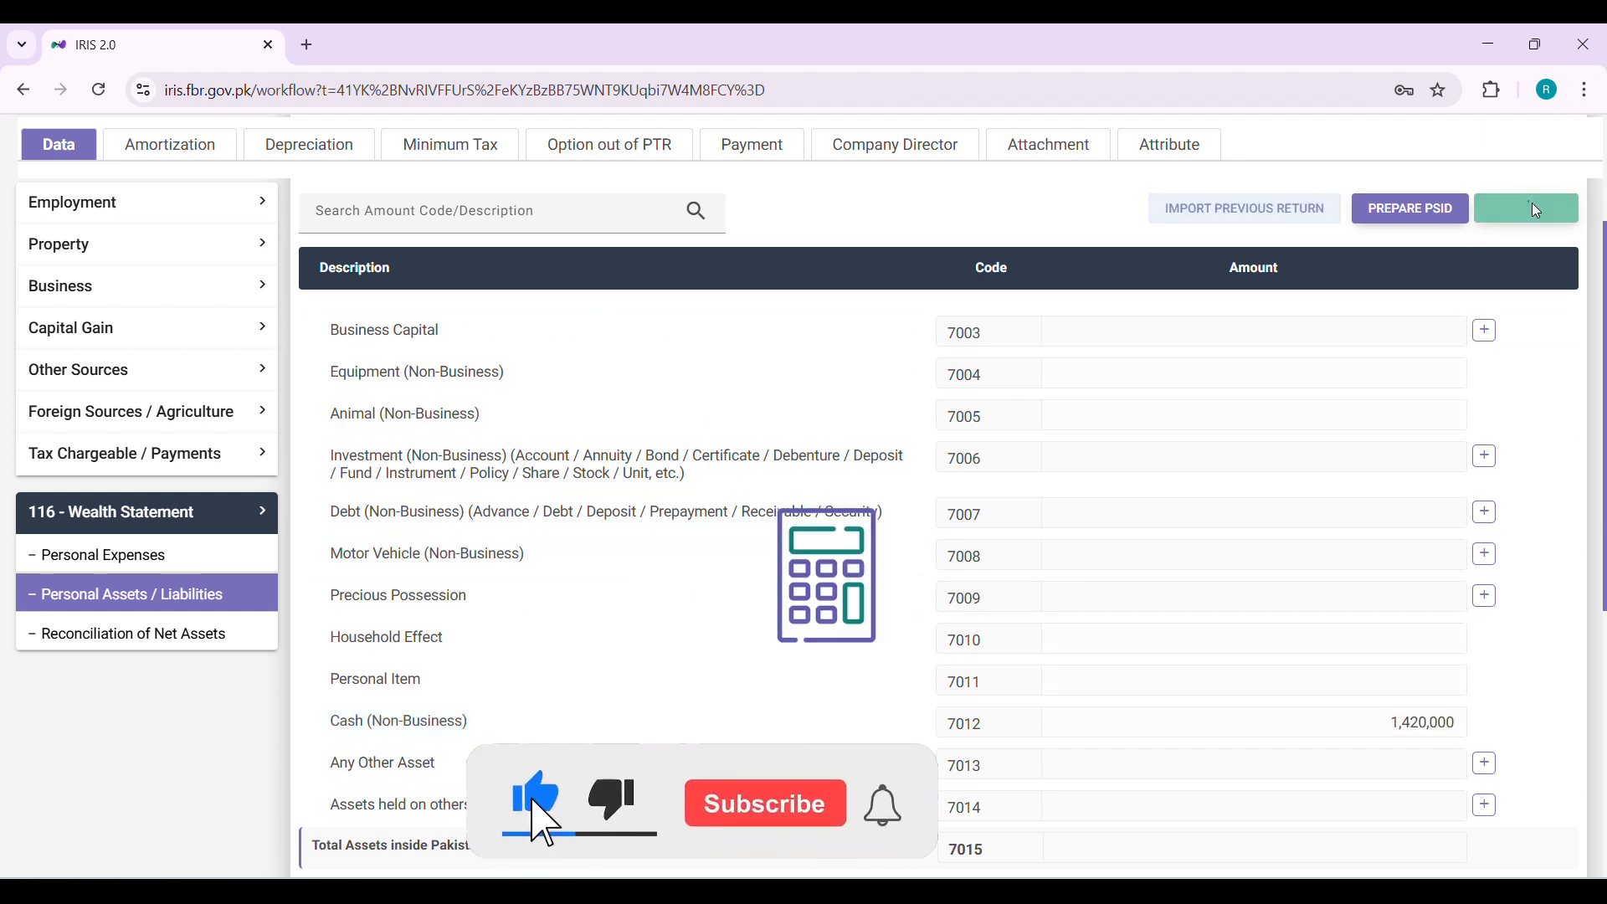
Check the net assets, increase in assets and unreconciled amount in the Reconciliation of Net Assets
{"action": "left_click", "coordinate": [118, 636]}
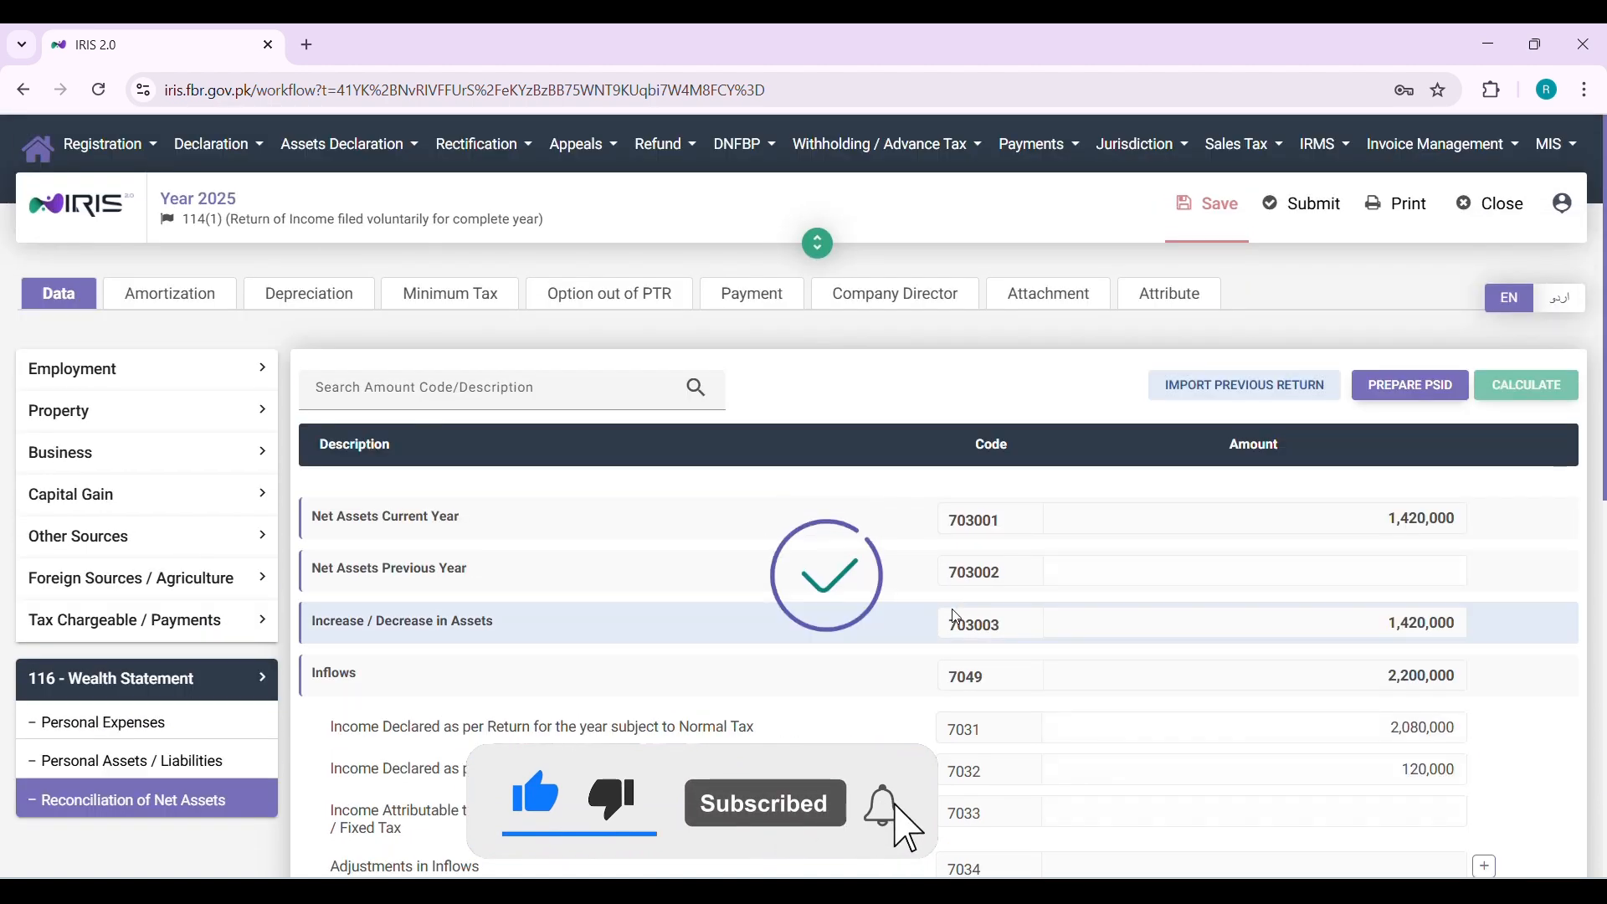
{"action": "scroll", "coordinate": [958, 618], "scroll_direction": "down", "scroll_amount": 10}
{"action": "scroll", "coordinate": [1336, 694], "scroll_direction": "up", "scroll_amount": 10}
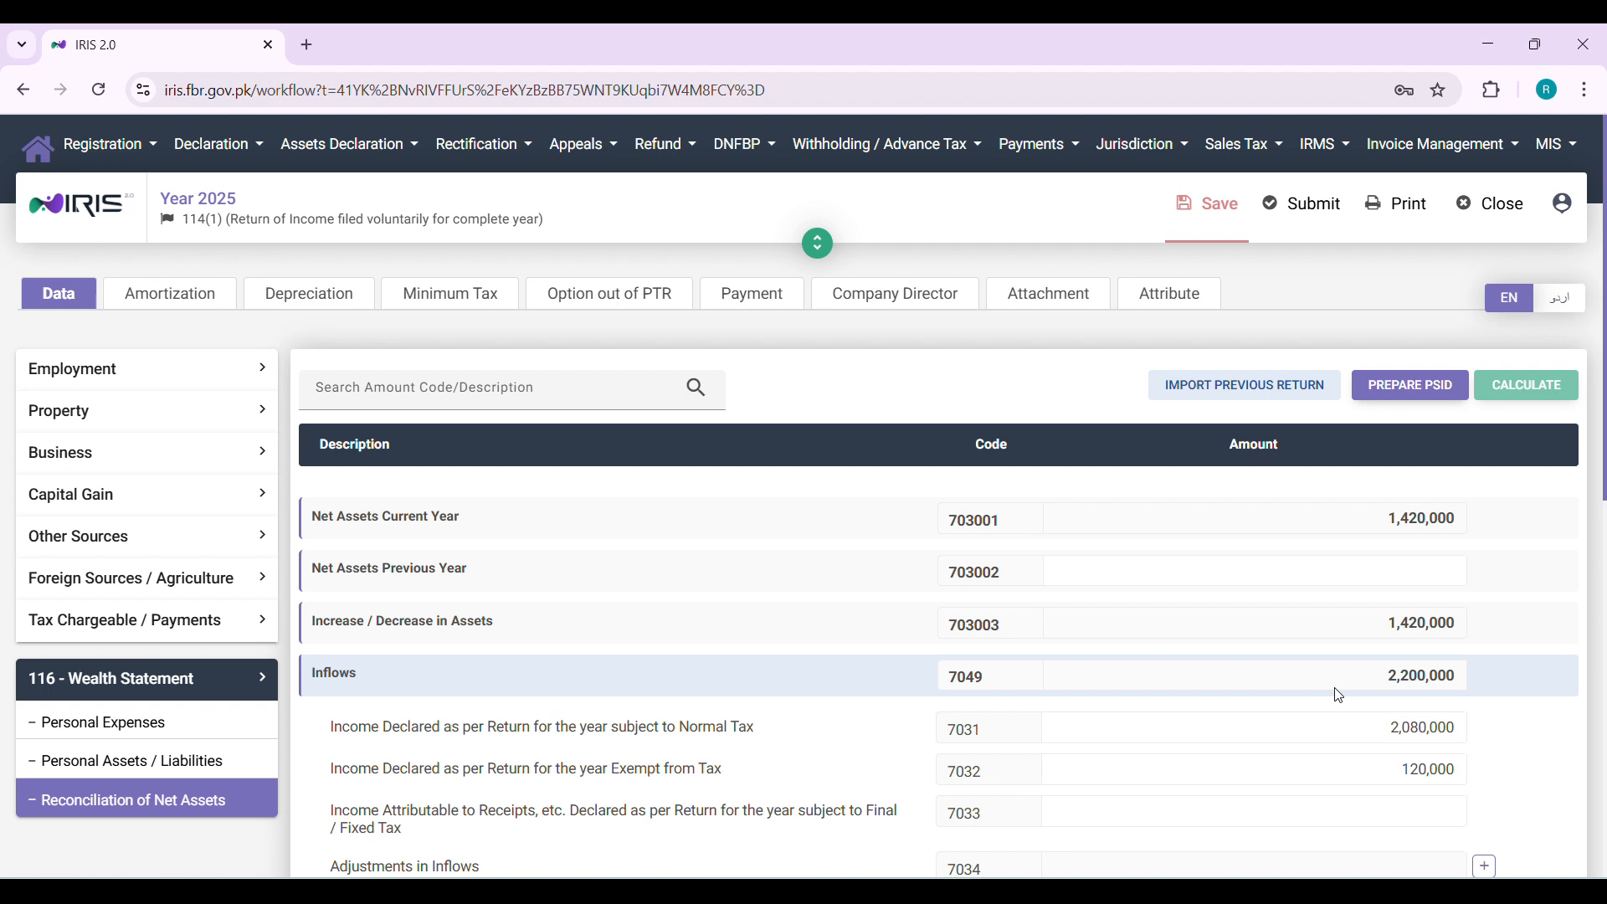
{"action": "left_click", "coordinate": [1340, 695]}
{"action": "scroll", "coordinate": [846, 753], "scroll_direction": "down", "scroll_amount": 10}
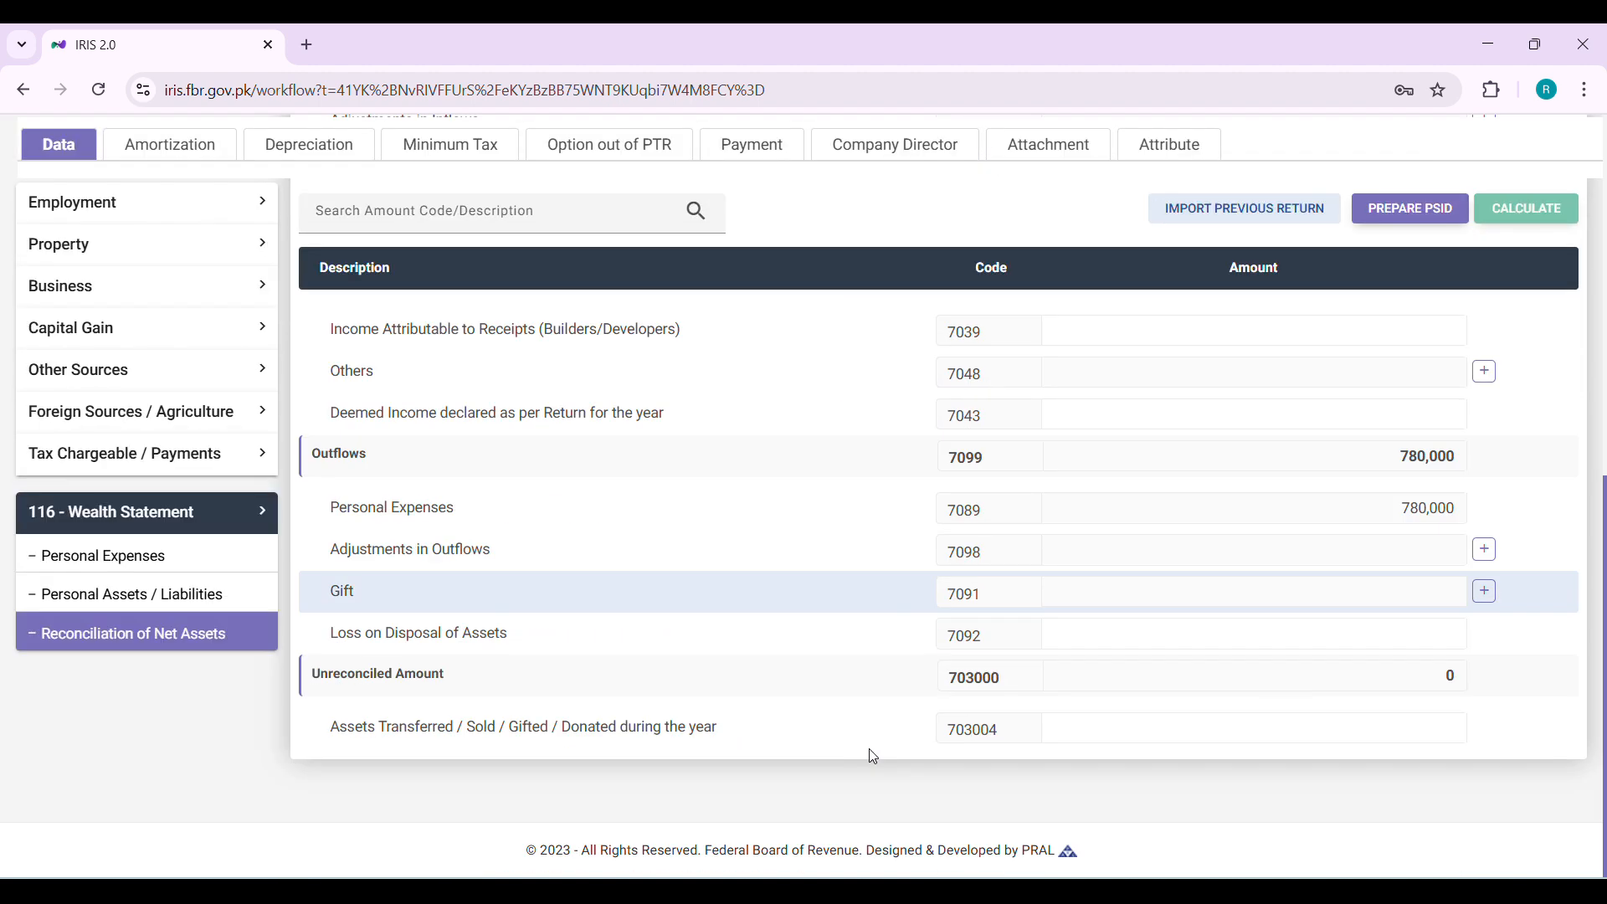
{"action": "double_click", "coordinate": [1398, 681]}
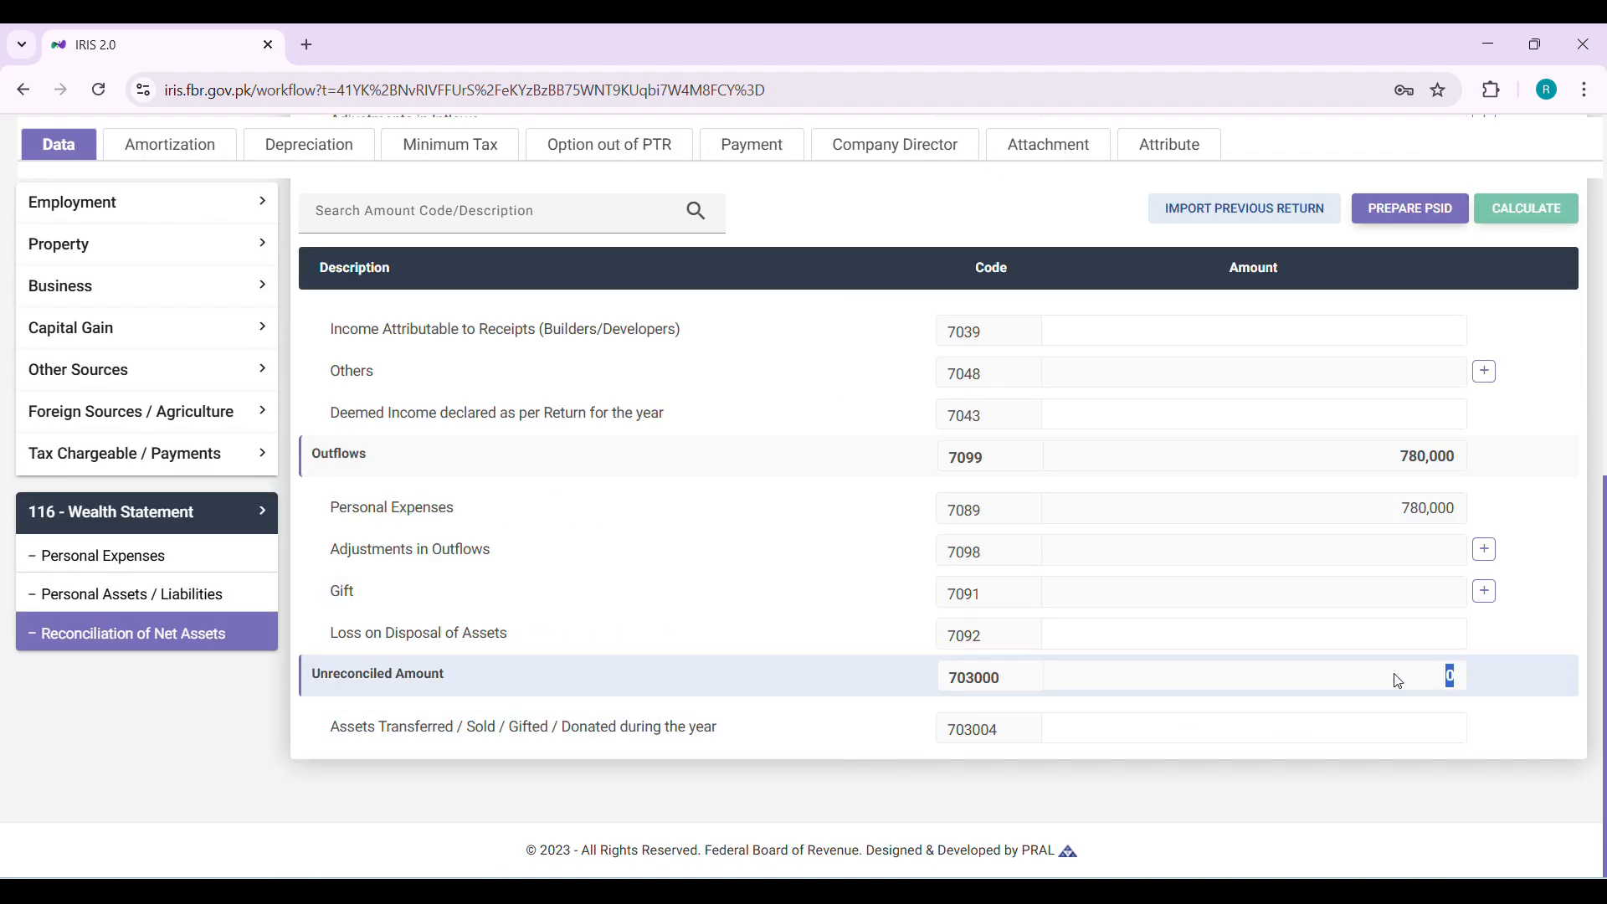
Try to submit the return
{"action": "left_click", "coordinate": [1397, 681]}
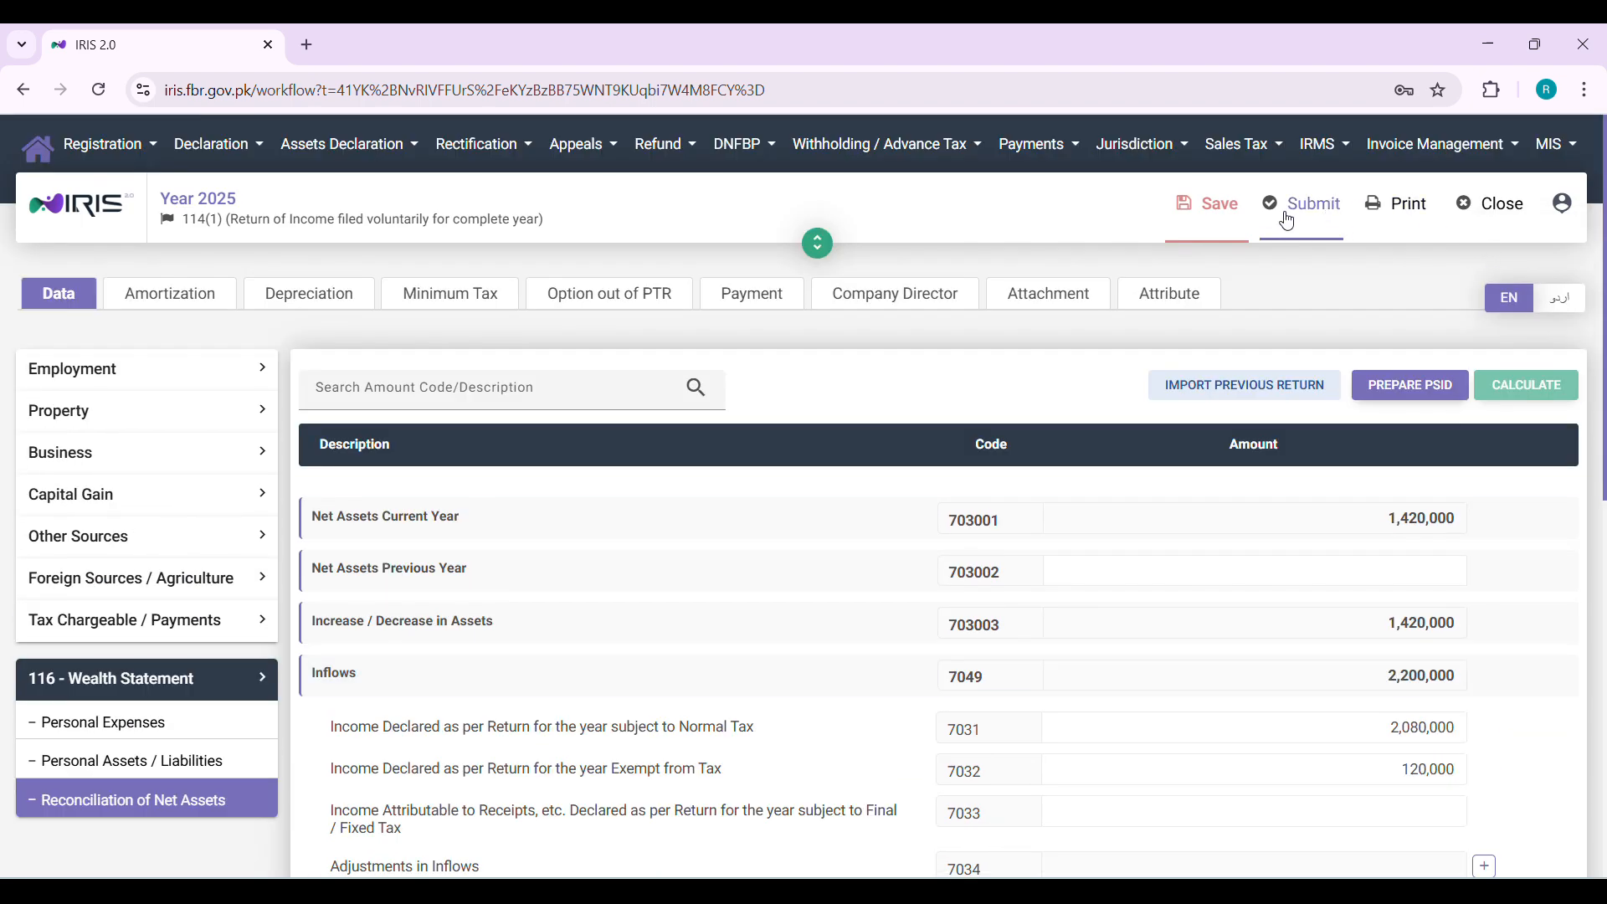
{"action": "left_click", "coordinate": [1289, 222]}
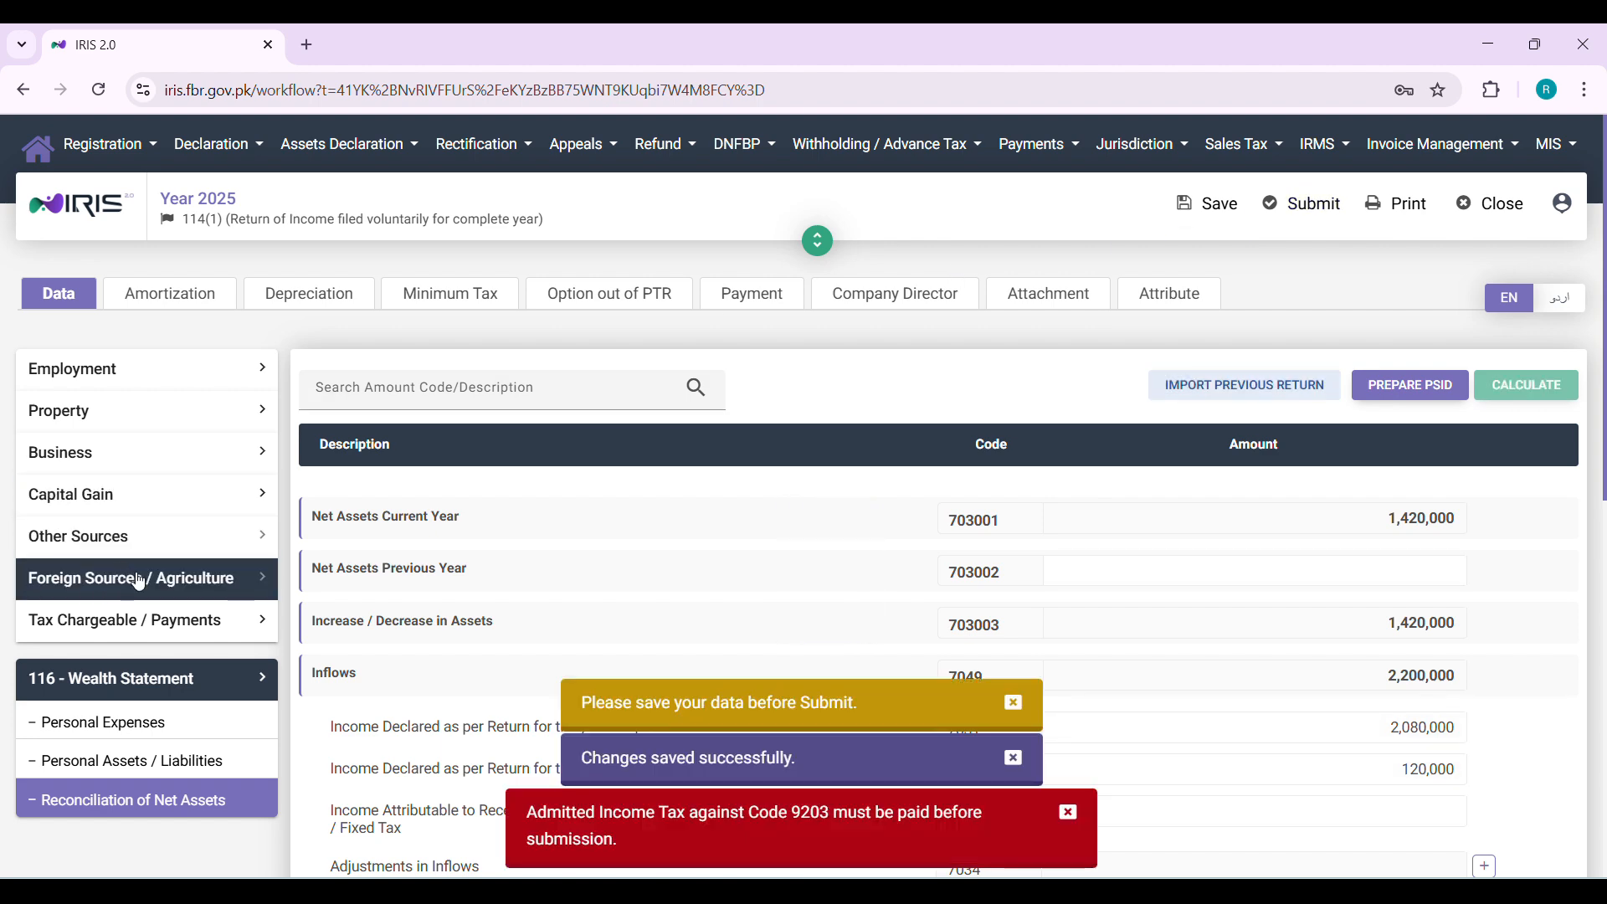
Open Computations under Tax Chargeable / Payments and review the Admitted Income Tax and income rows
{"action": "left_click", "coordinate": [192, 622]}
{"action": "scroll", "coordinate": [191, 632], "scroll_direction": "down", "scroll_amount": 4}
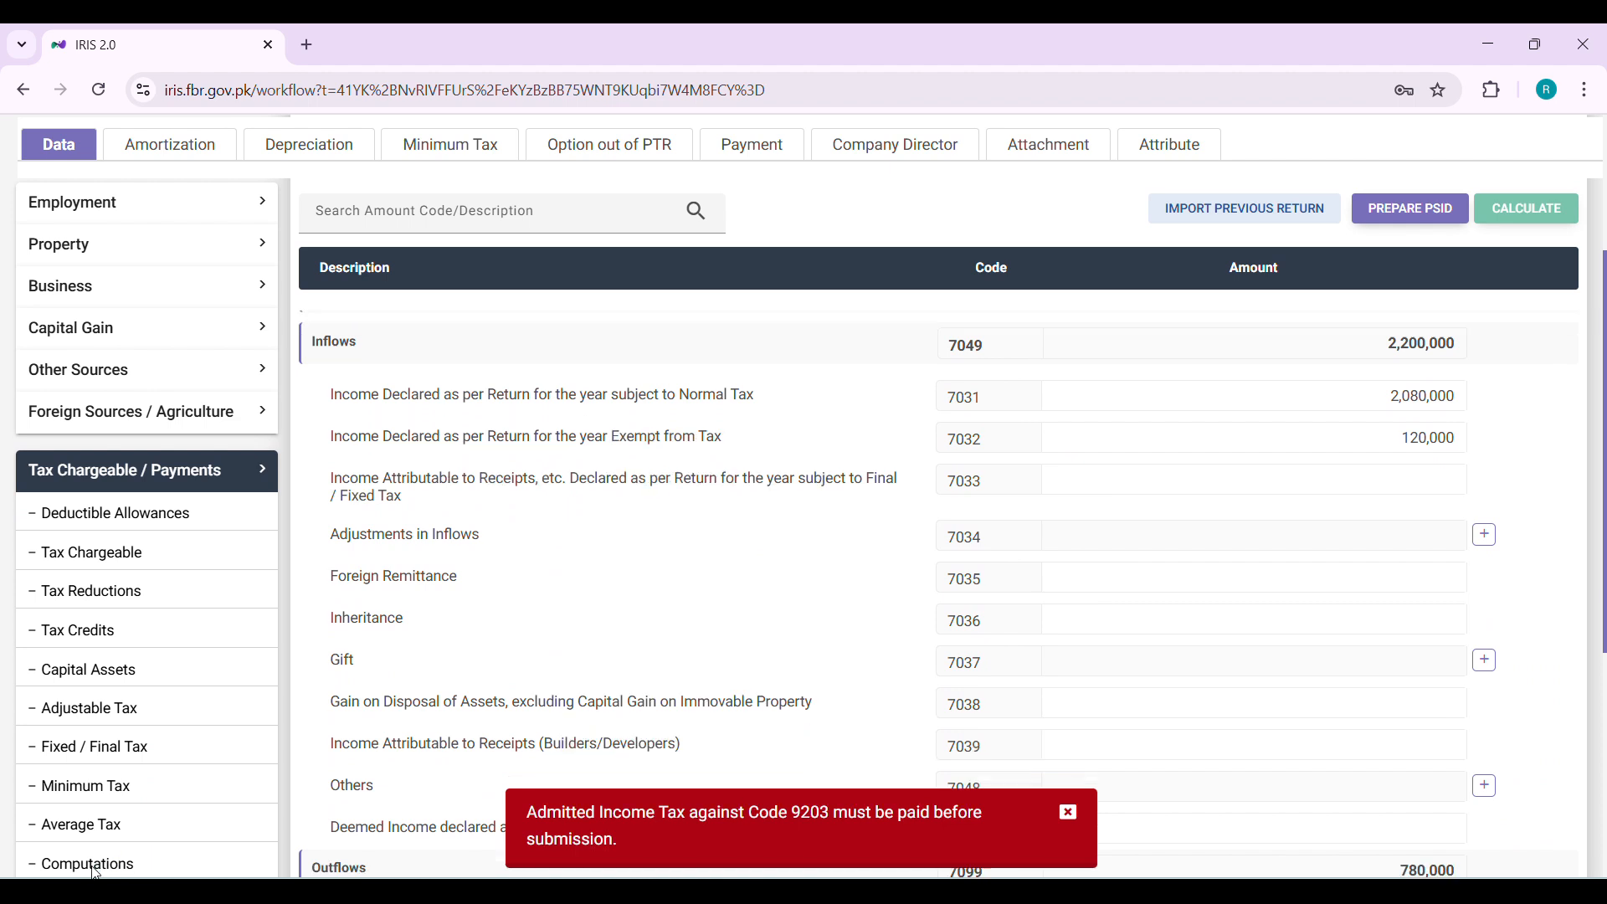
{"action": "scroll", "coordinate": [109, 866], "scroll_direction": "down", "scroll_amount": 1}
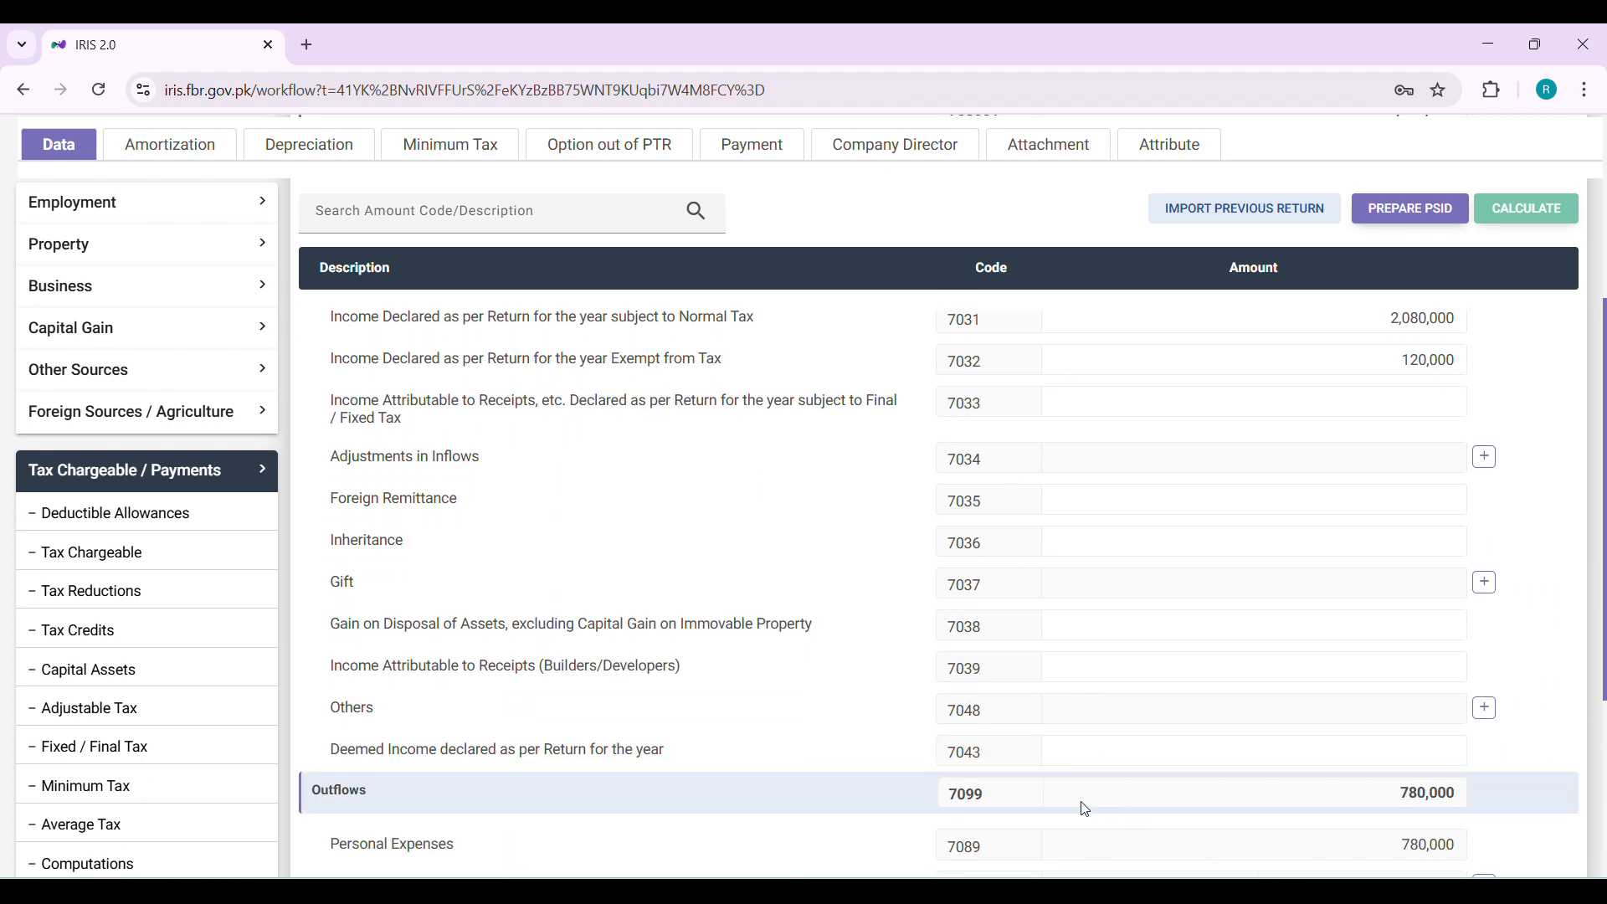
{"action": "left_click", "coordinate": [100, 864]}
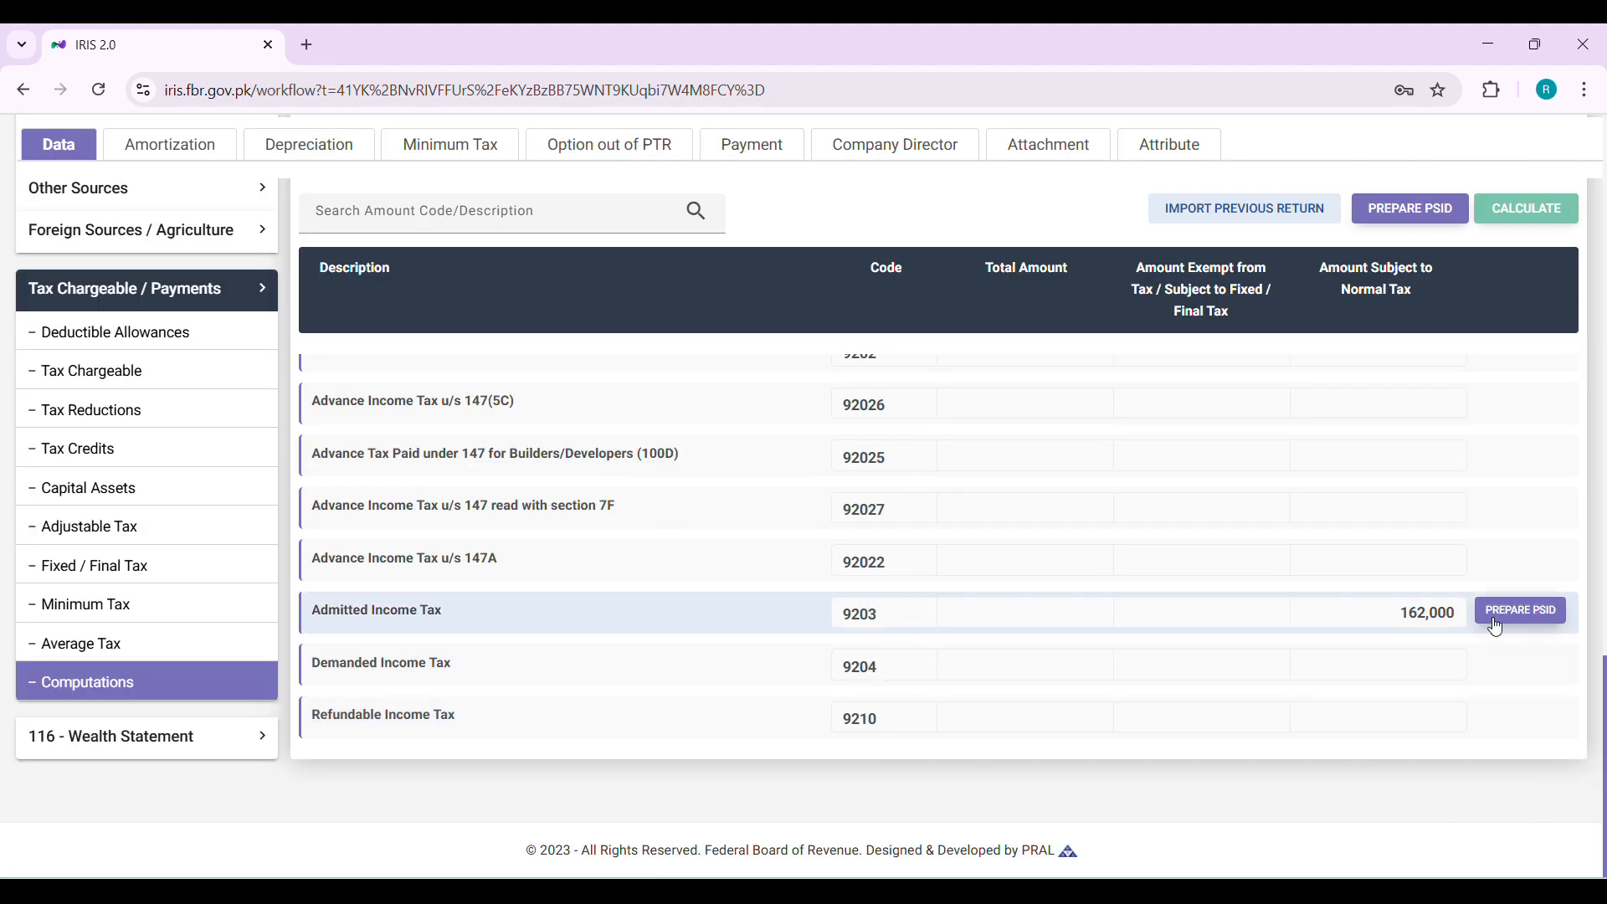
{"action": "scroll", "coordinate": [797, 567], "scroll_direction": "up", "scroll_amount": 2}
{"action": "scroll", "coordinate": [799, 566], "scroll_direction": "up", "scroll_amount": 5}
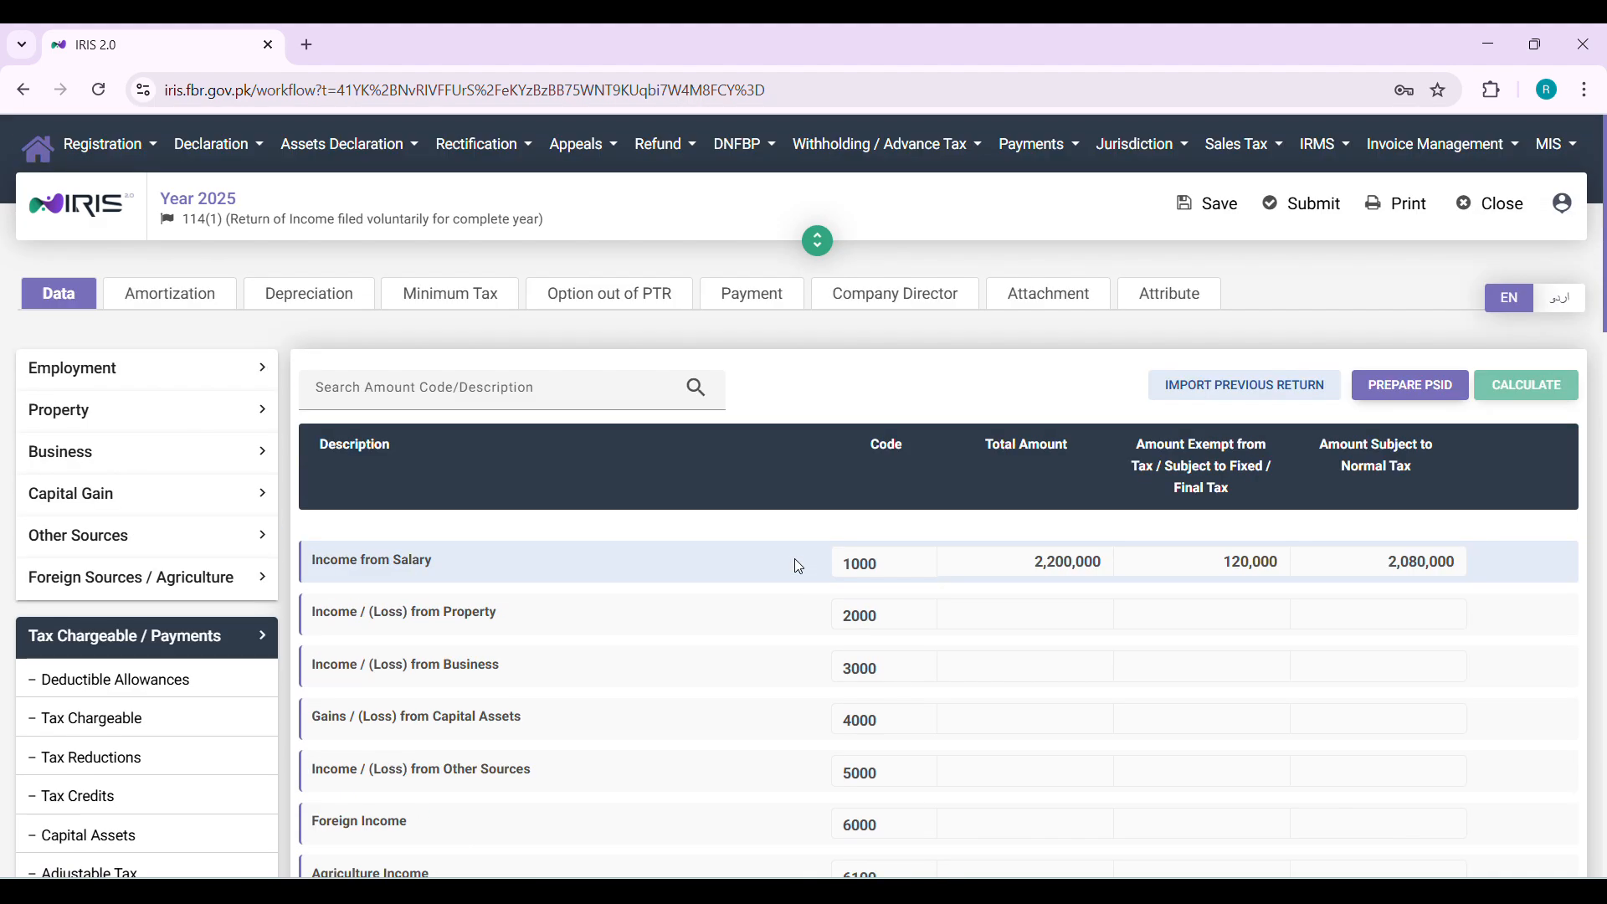